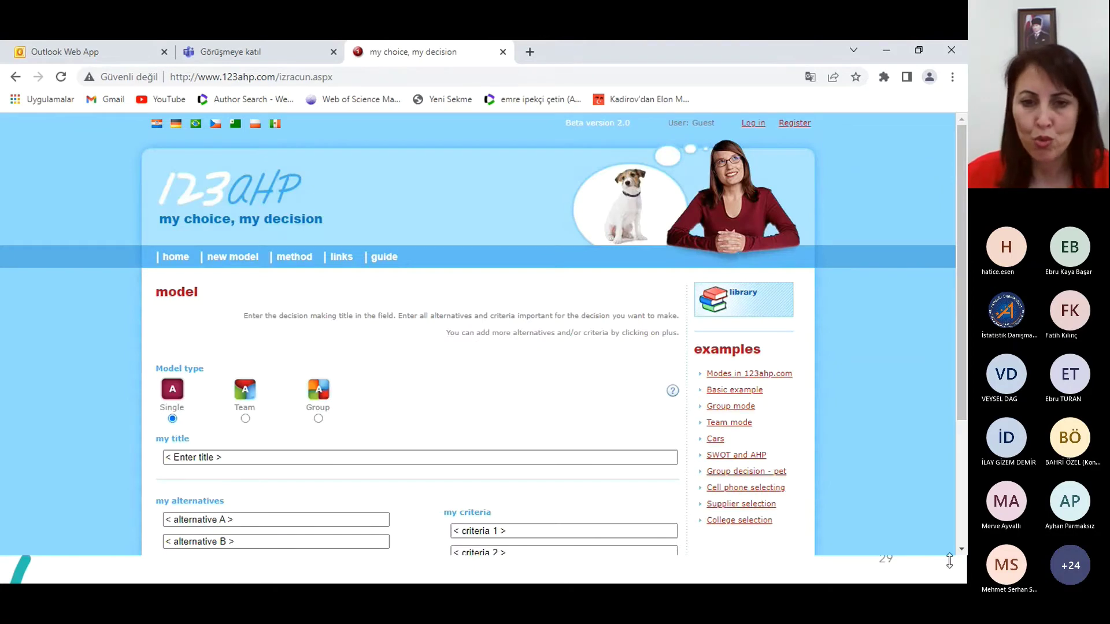
Enter "Araba Seçimi" as the title of the single-type decision model
scroll(304, 356, down, 1)
scroll(516, 319, down, 2)
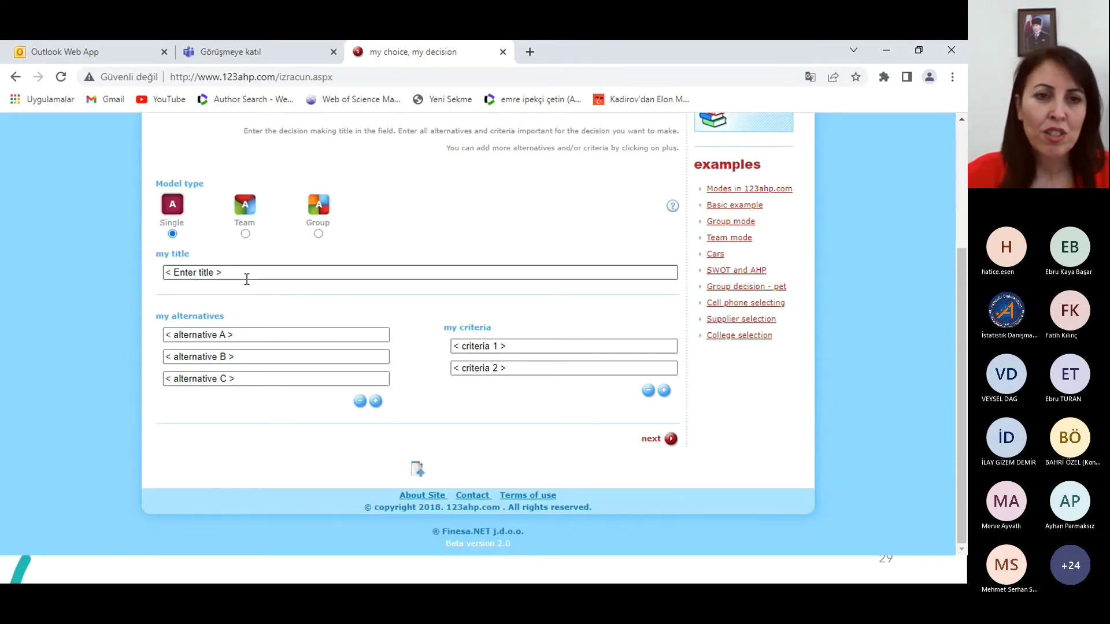
click(263, 276)
text(AR)
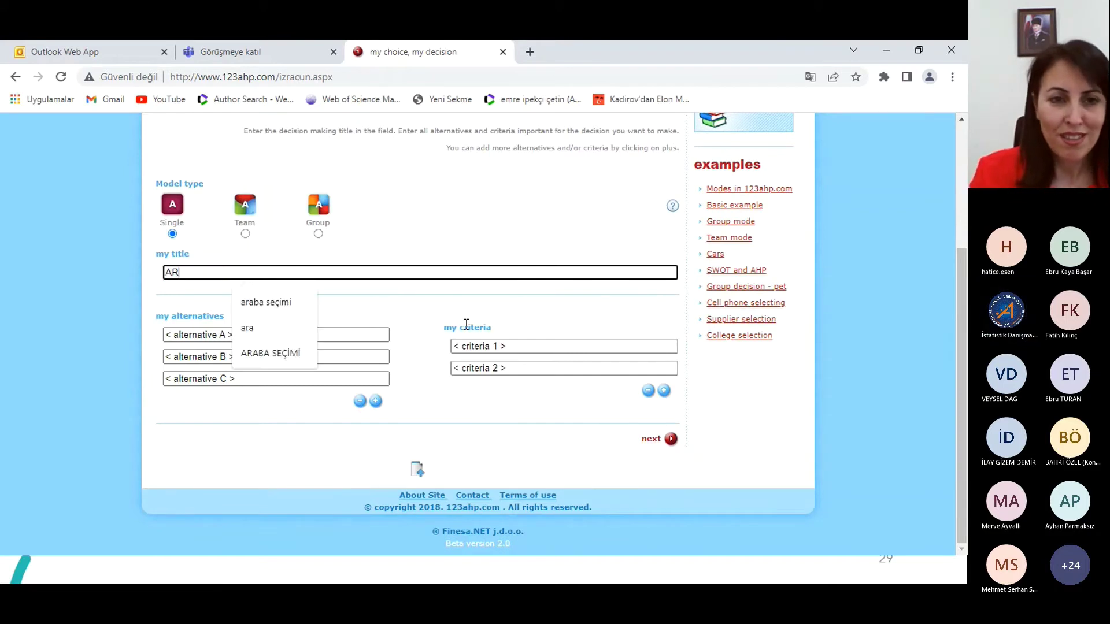
key(BackSpace)
text(raba)
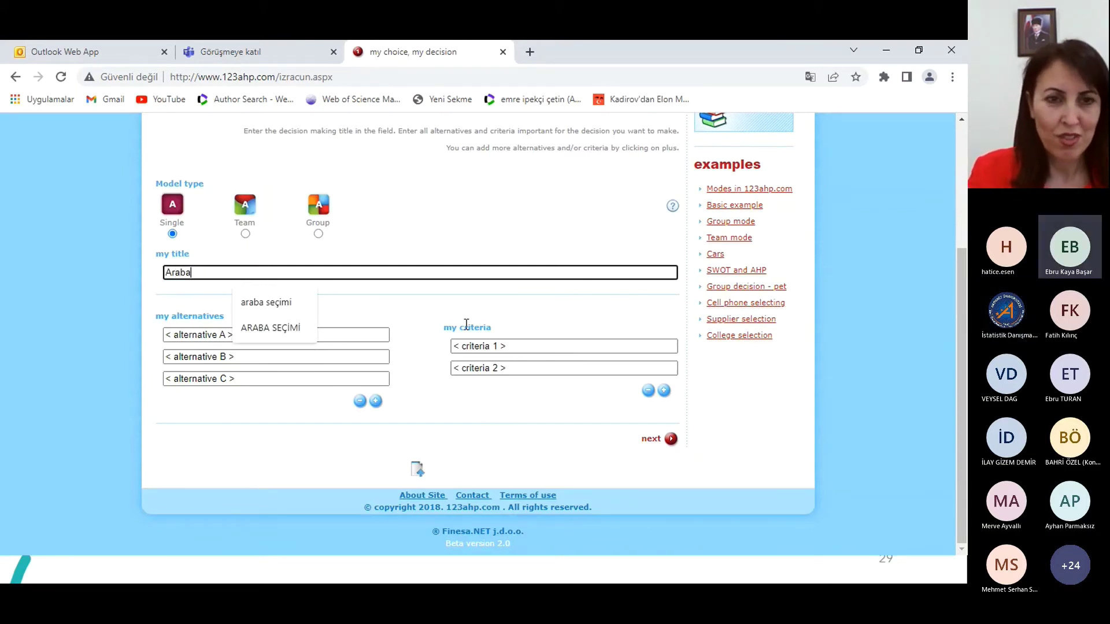
text( Seçimi)
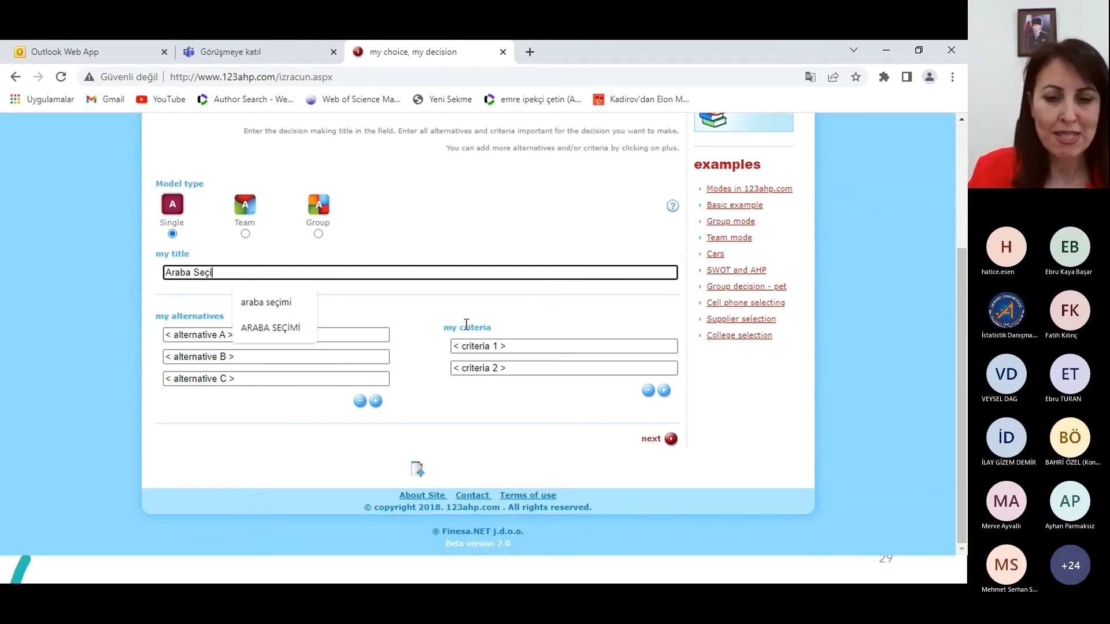
click(235, 473)
Name the model's three alternatives A, B and C
drag(272, 334, 112, 342)
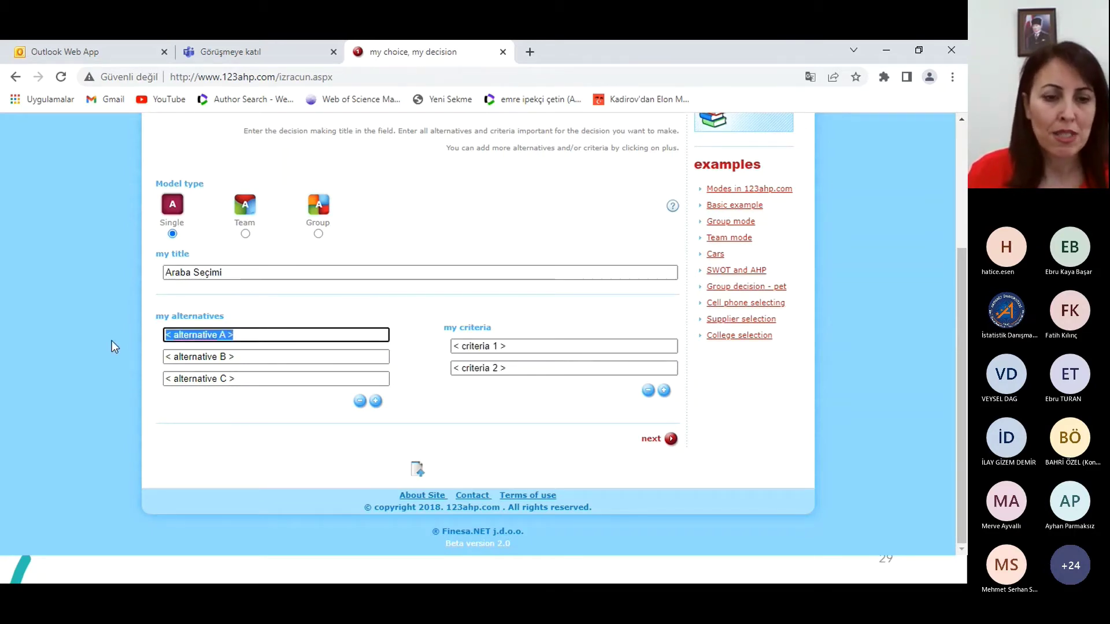
text(A)
drag(260, 353, 147, 365)
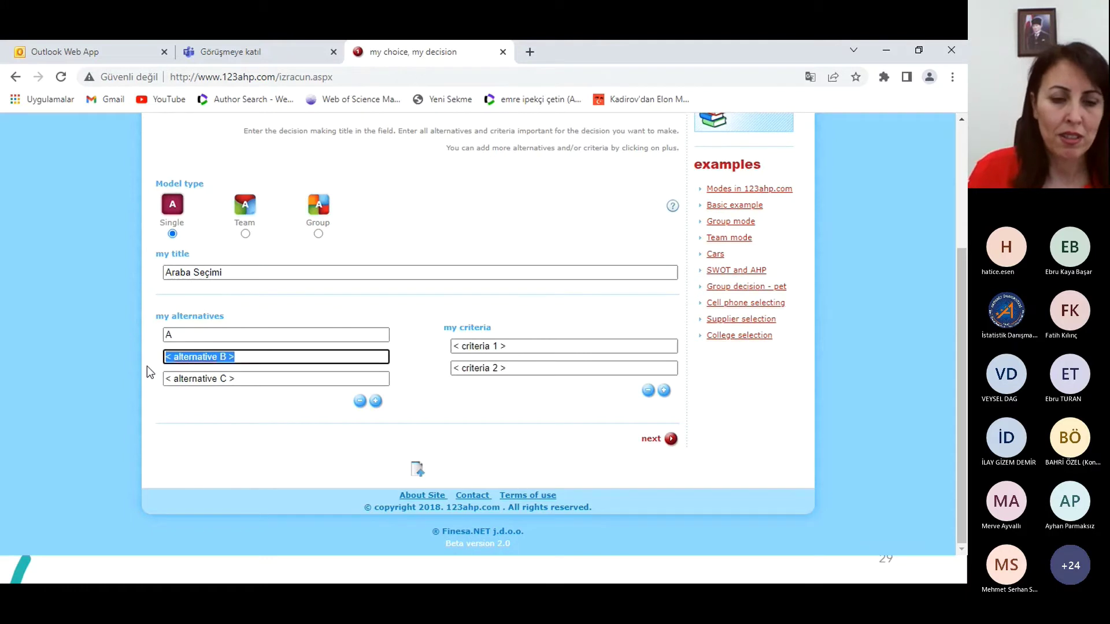
text(B)
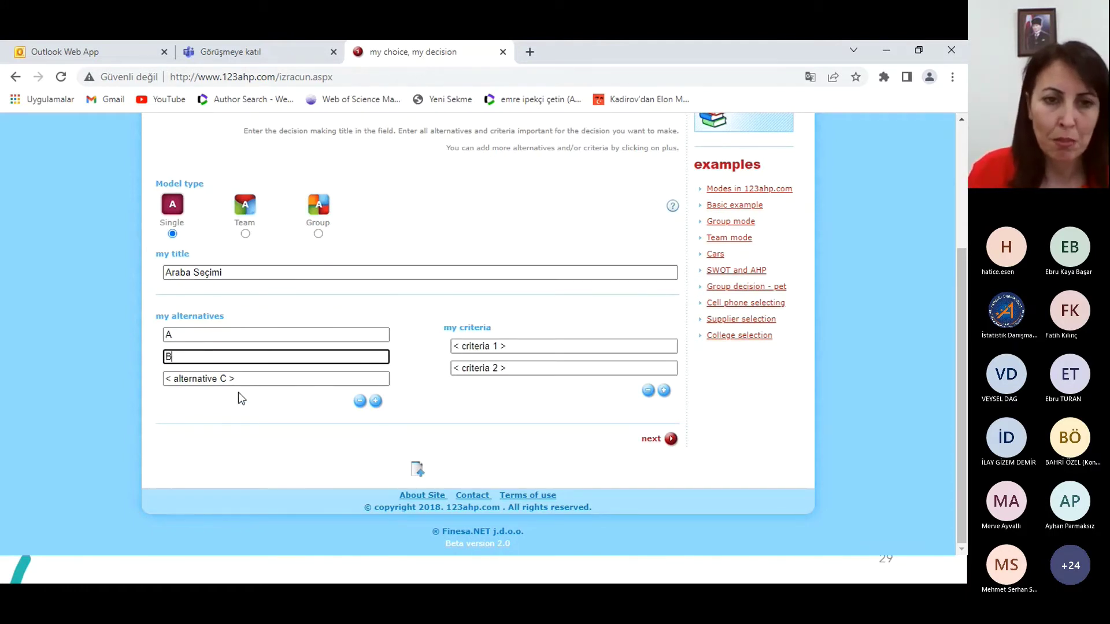
drag(243, 377, 235, 324)
text(C)
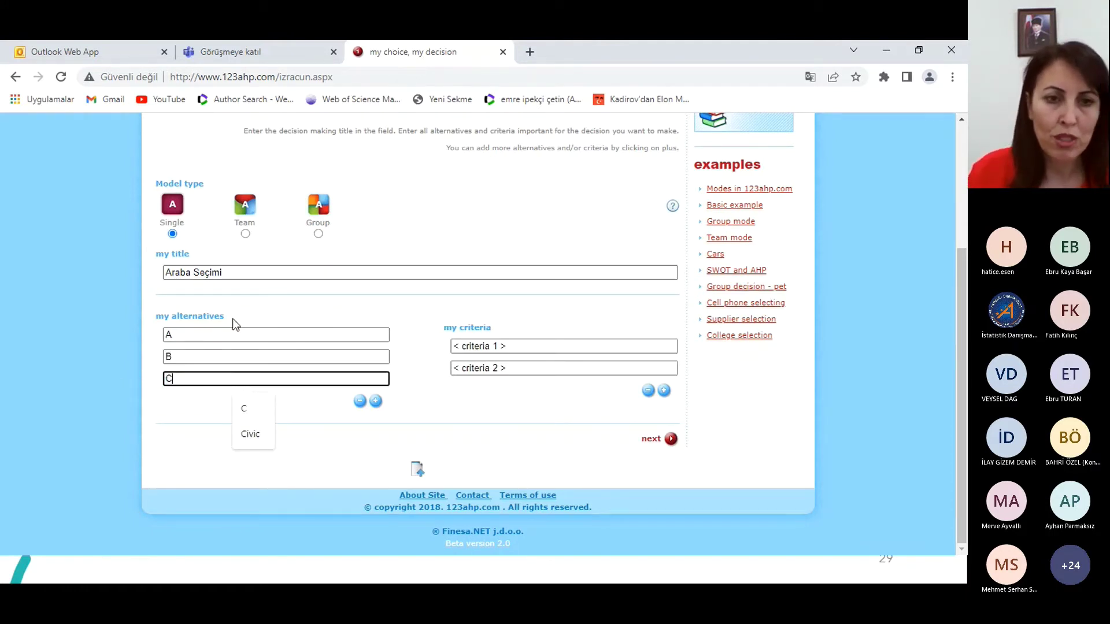
click(197, 435)
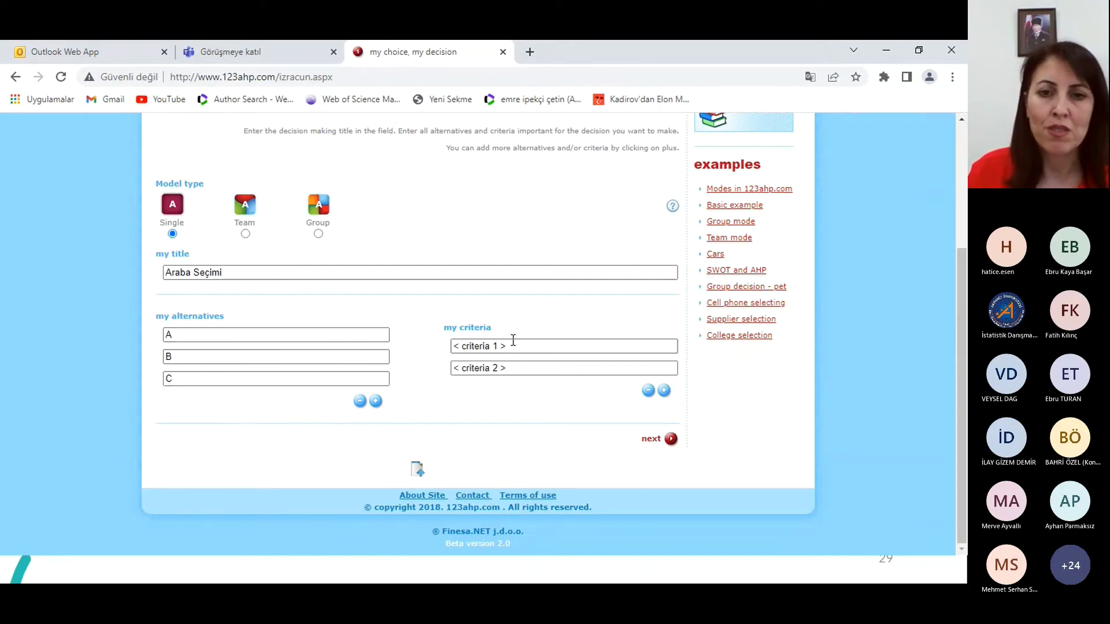
Add two more criteria to make four in total, and name the first criterion "Tasarım"
click(664, 390)
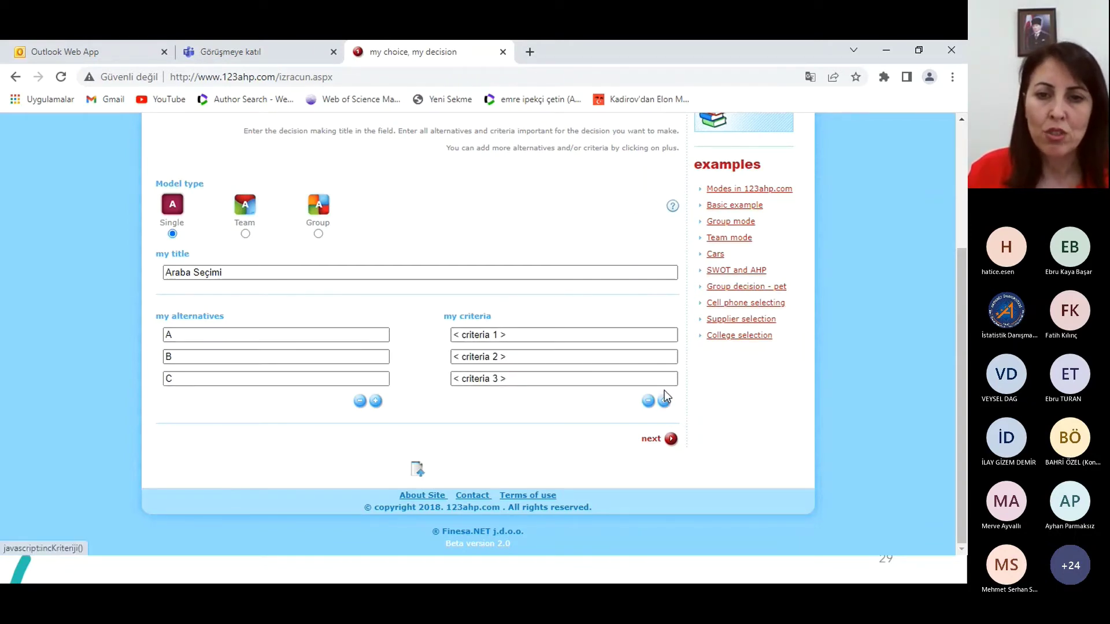
click(663, 401)
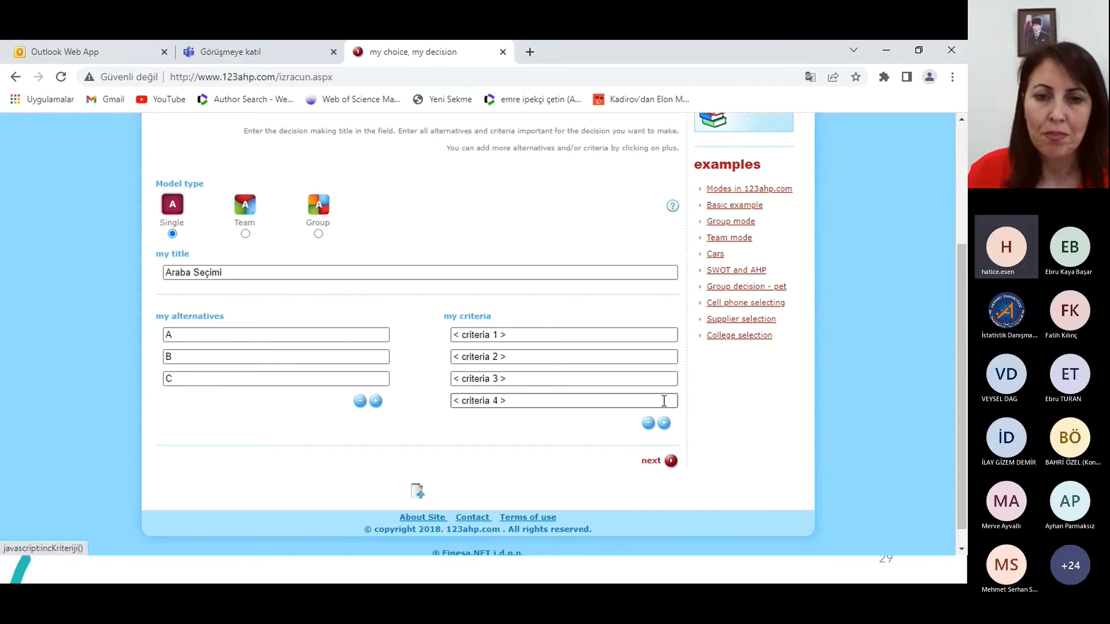
drag(511, 335, 463, 337)
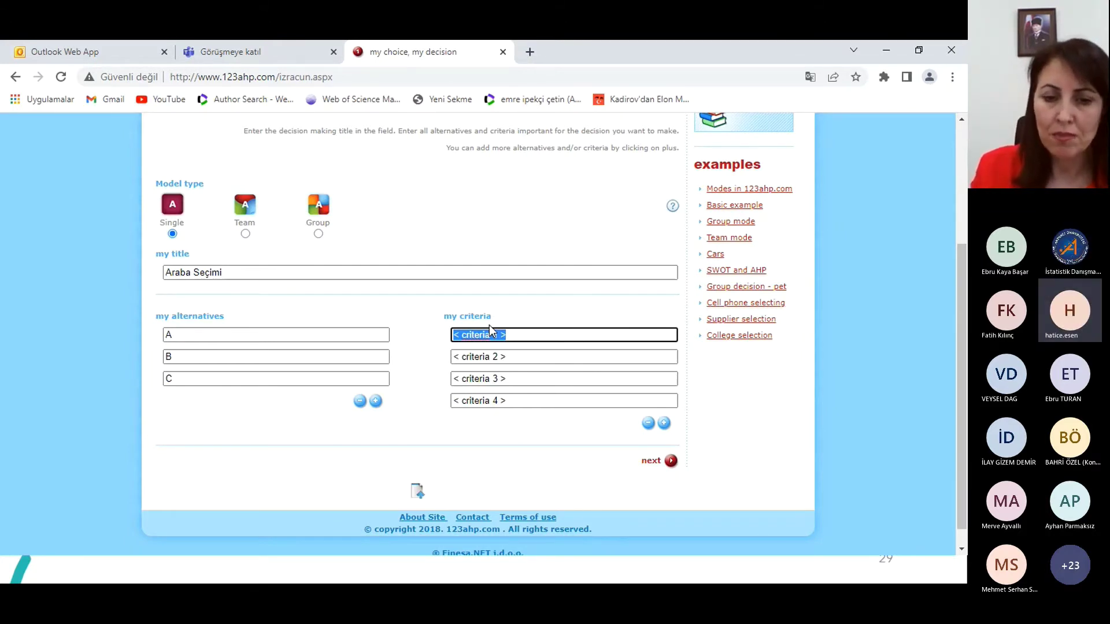
text(Tas)
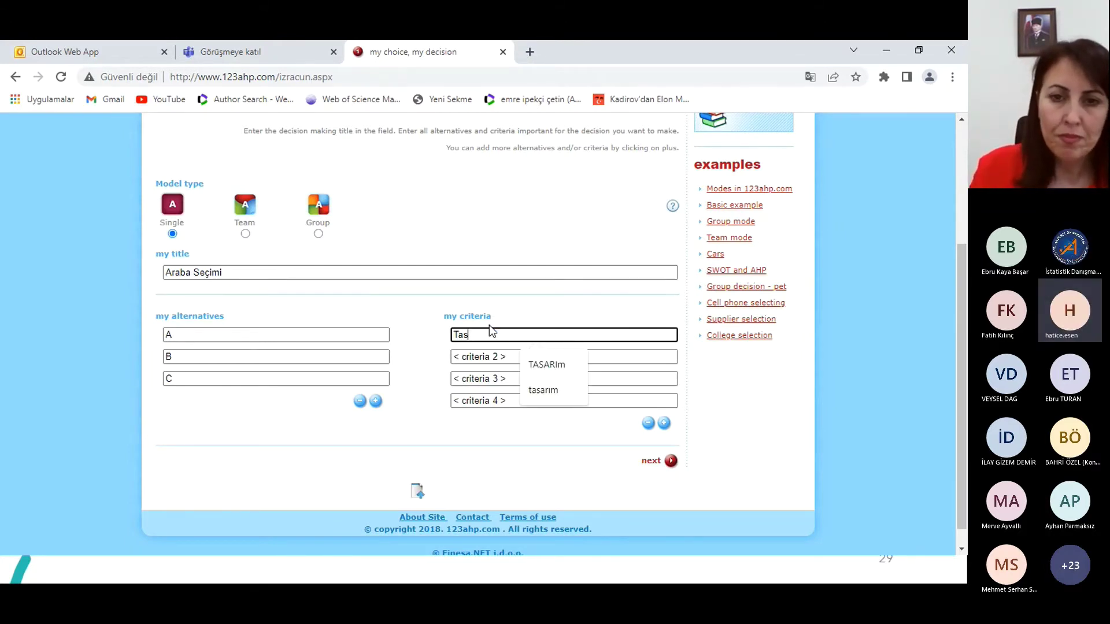
text(arı)
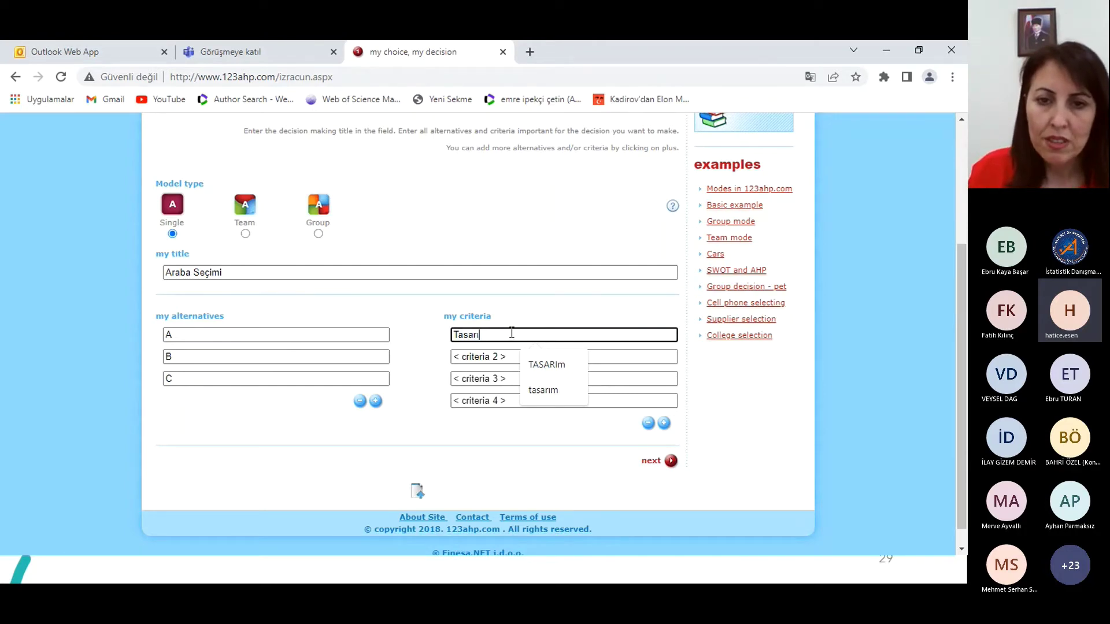
text(m)
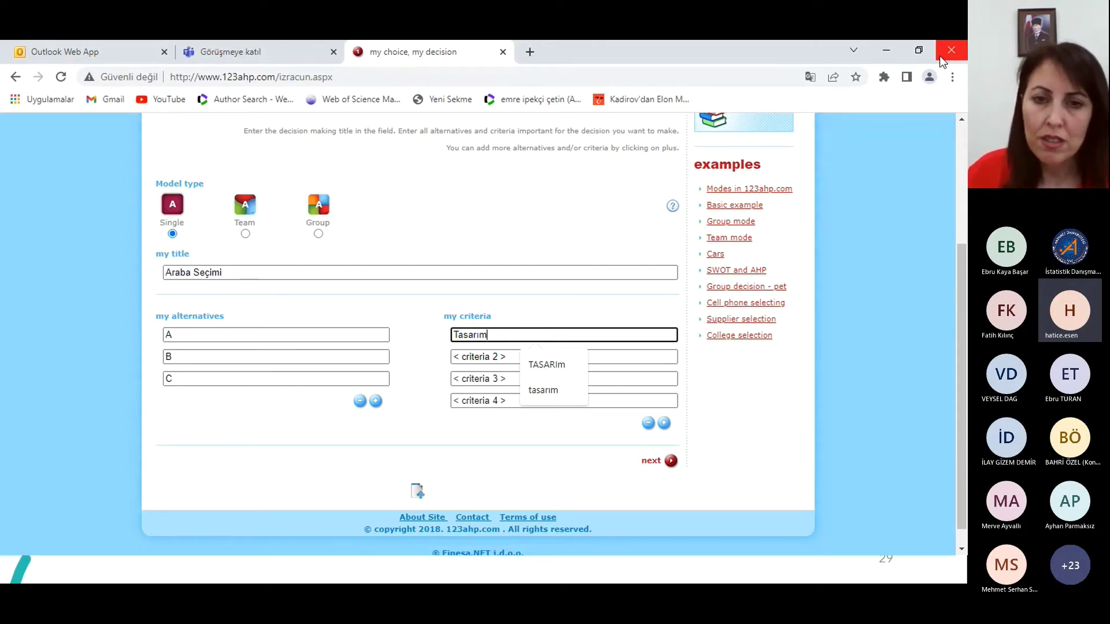
Name the second criterion "Donanım" and the third criterion "Maliyet"
click(471, 357)
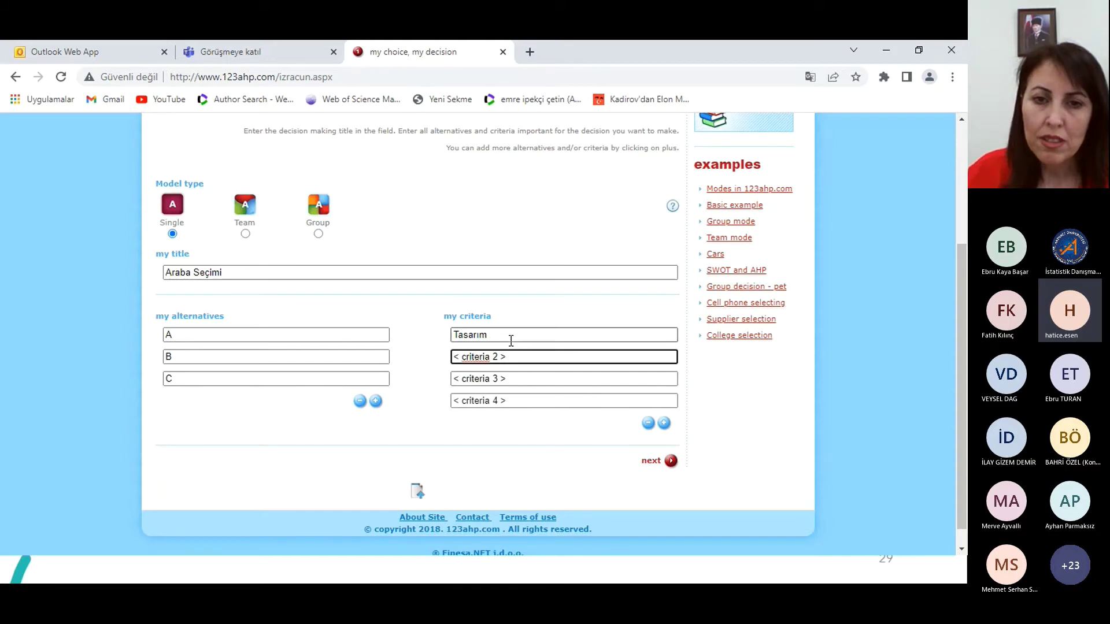
key(Delete)
key(Delete)
key(Delete)
key(Delete)
key(Delete)
key(Delete)
key(Delete)
key(Delete)
key(Delete)
key(BackSpace)
key(BackSpace)
key(BackSpace)
key(BackSpace)
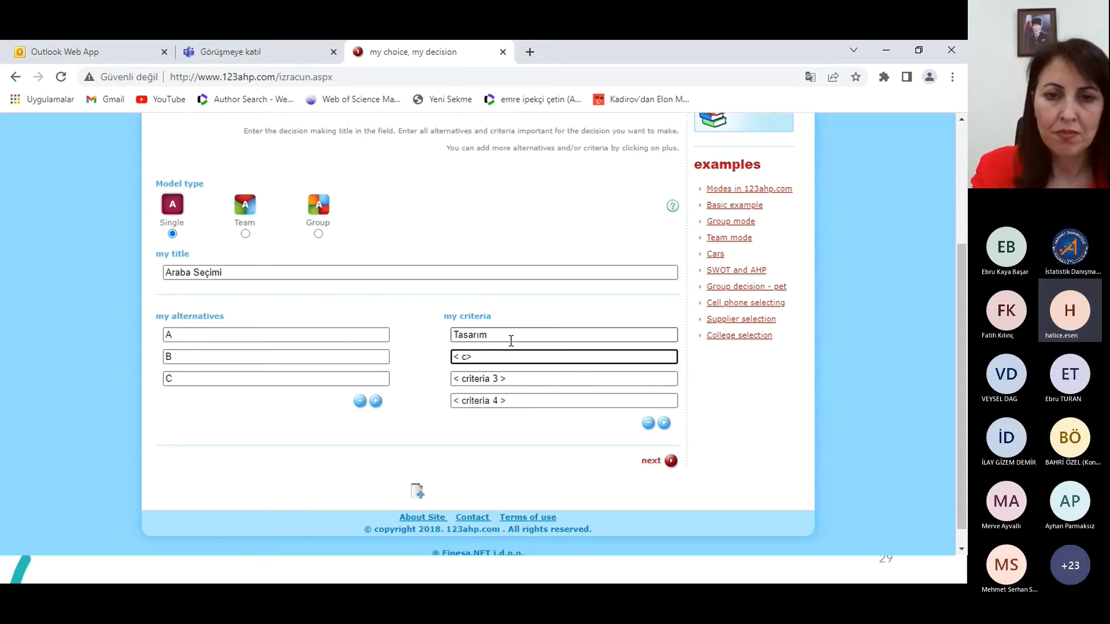
text(Donanım)
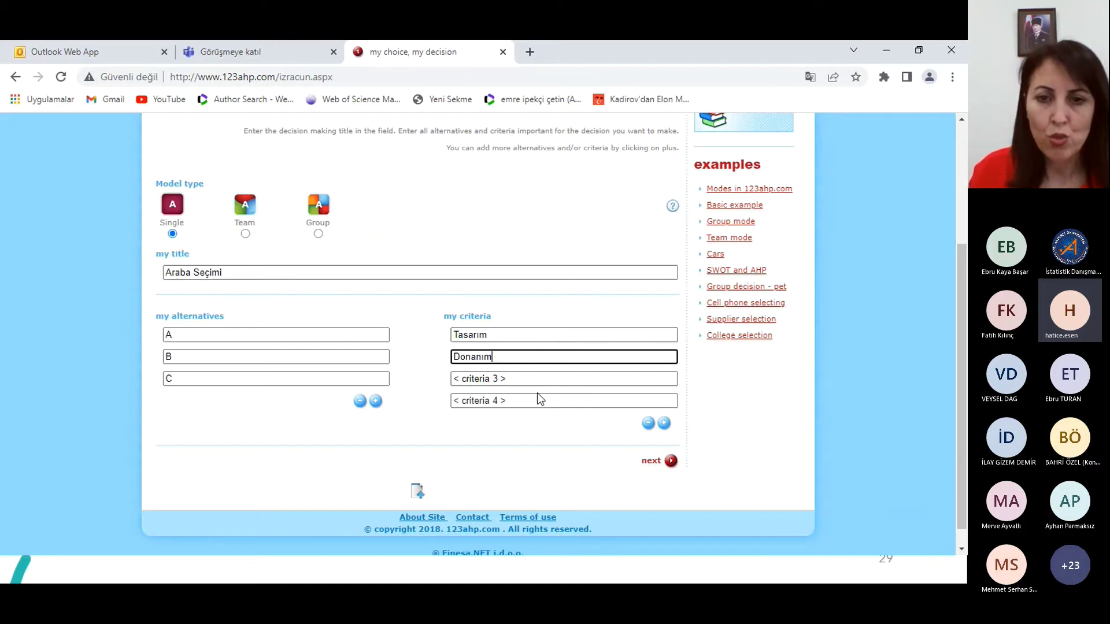
key(Tab)
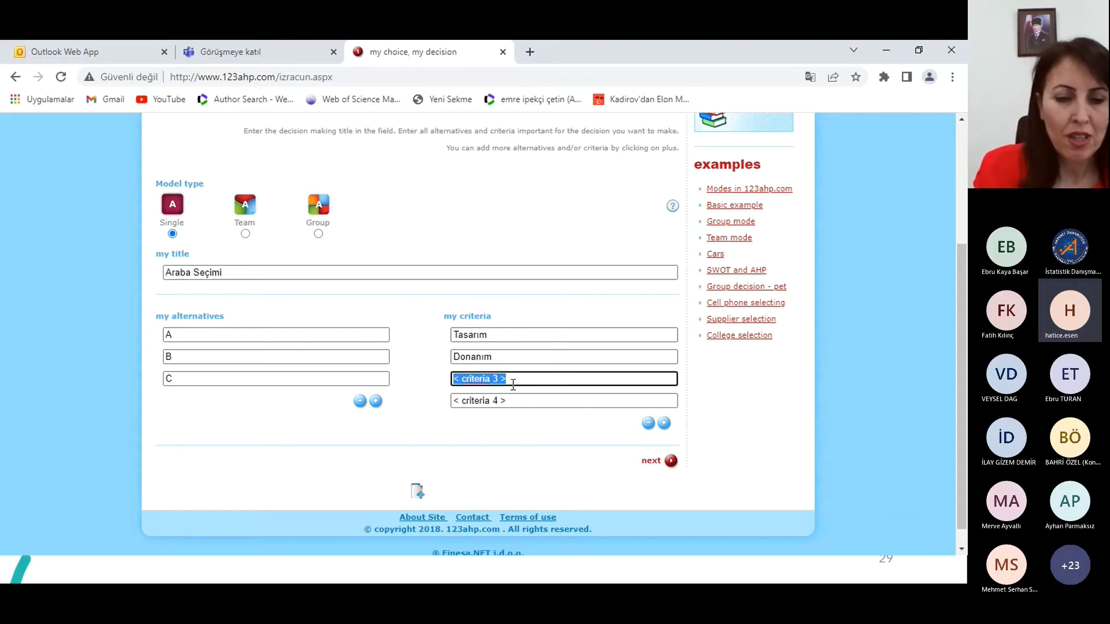
text(Maliyet)
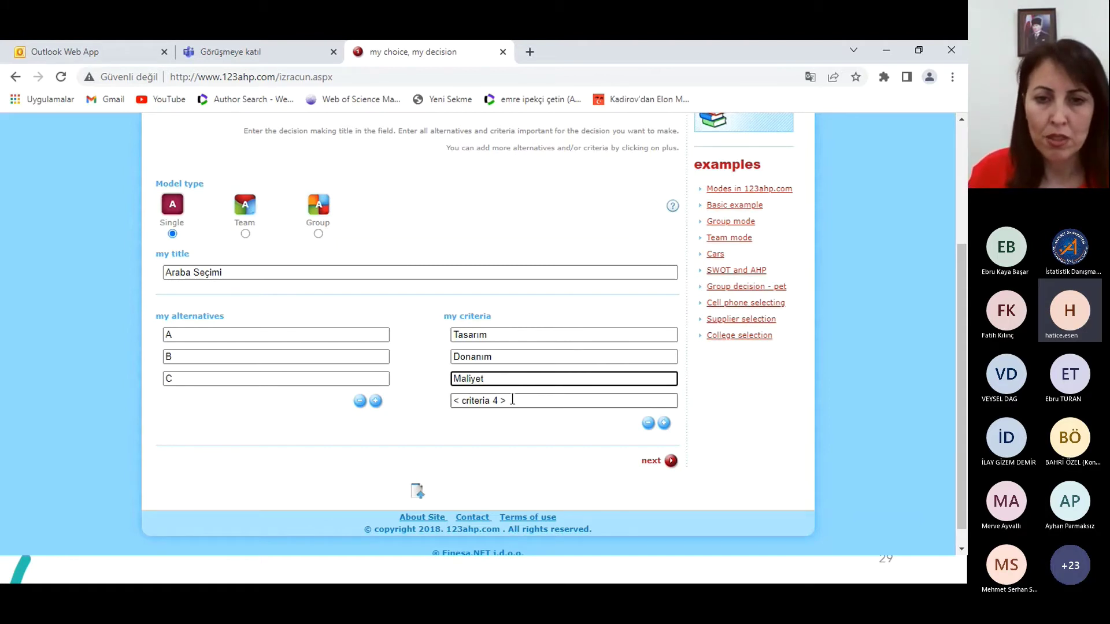
Name the fourth criterion "Yakıt" and proceed to the criteria preferences
click(512, 400)
text(YAkıy)
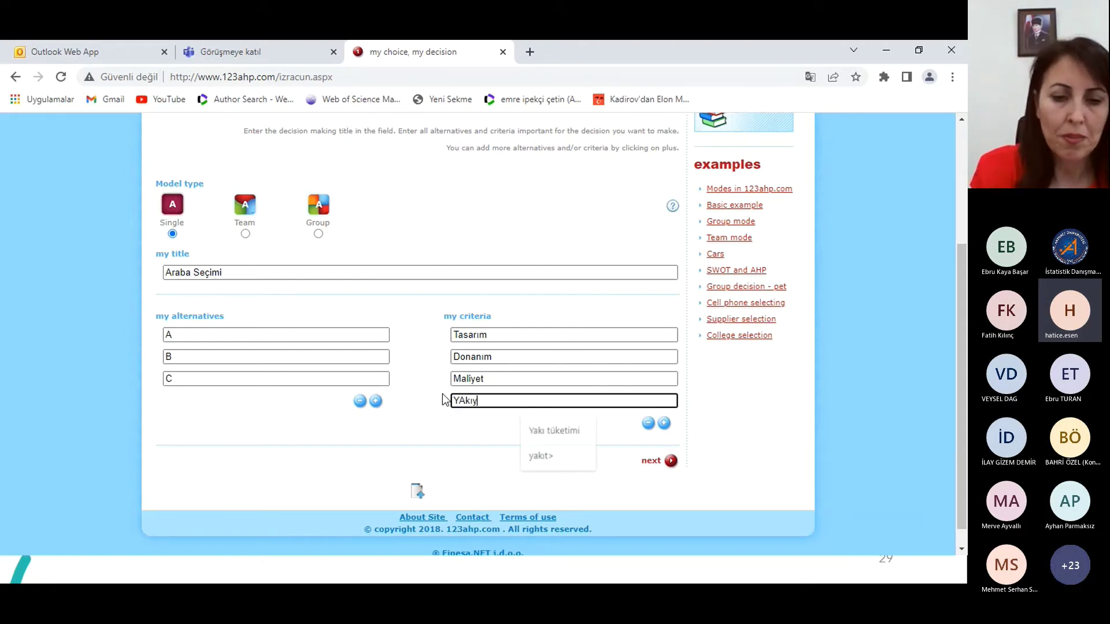
text( Tük.)
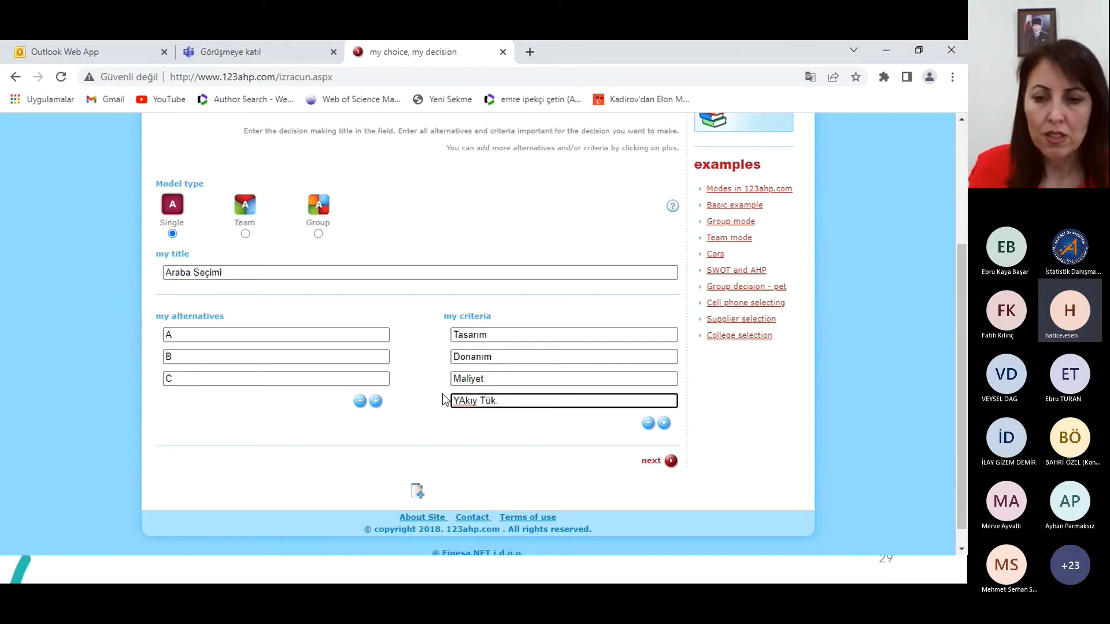
key(BackSpace)
key(BackSpace)
key(BackSpace)
key(BackSpace)
key(BackSpace)
key(BackSpace)
key(BackSpace)
key(BackSpace)
key(BackSpace)
text(a)
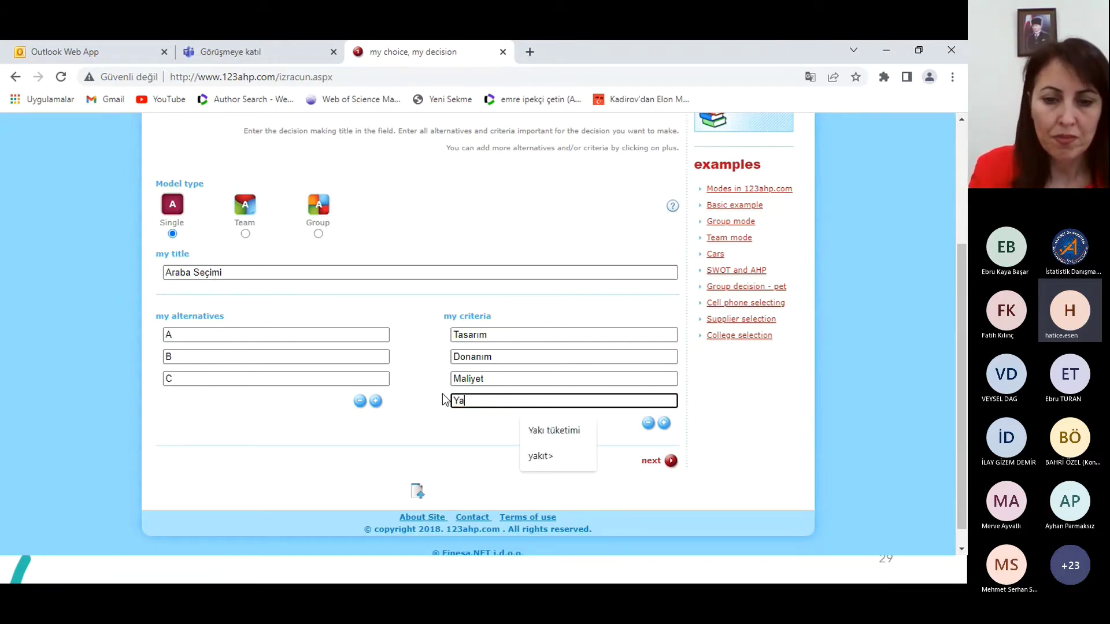
text(kıt)
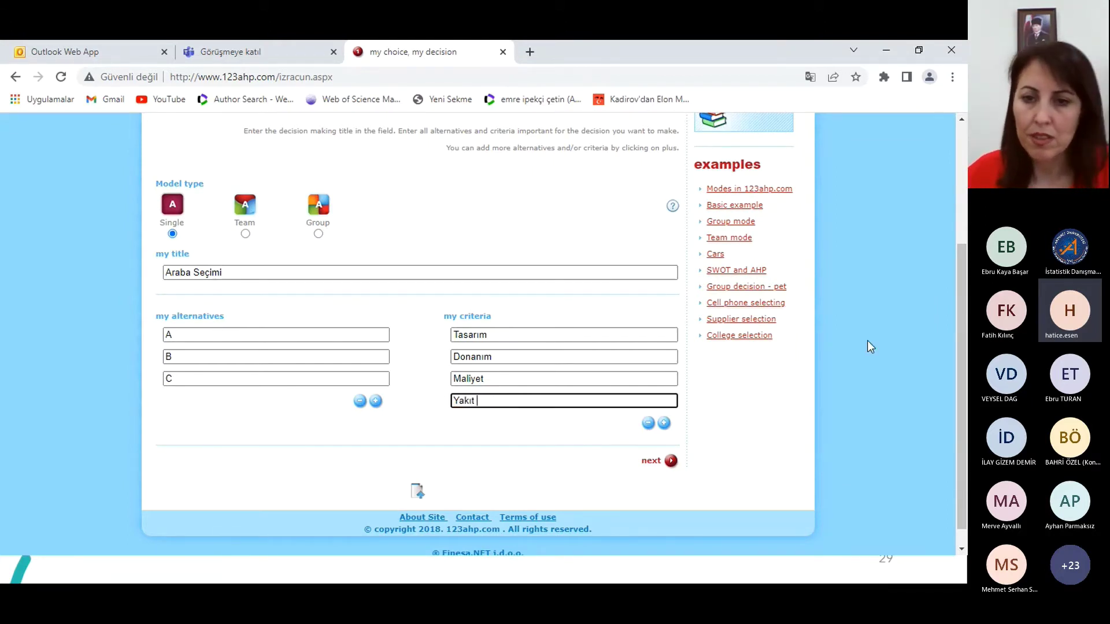
click(666, 462)
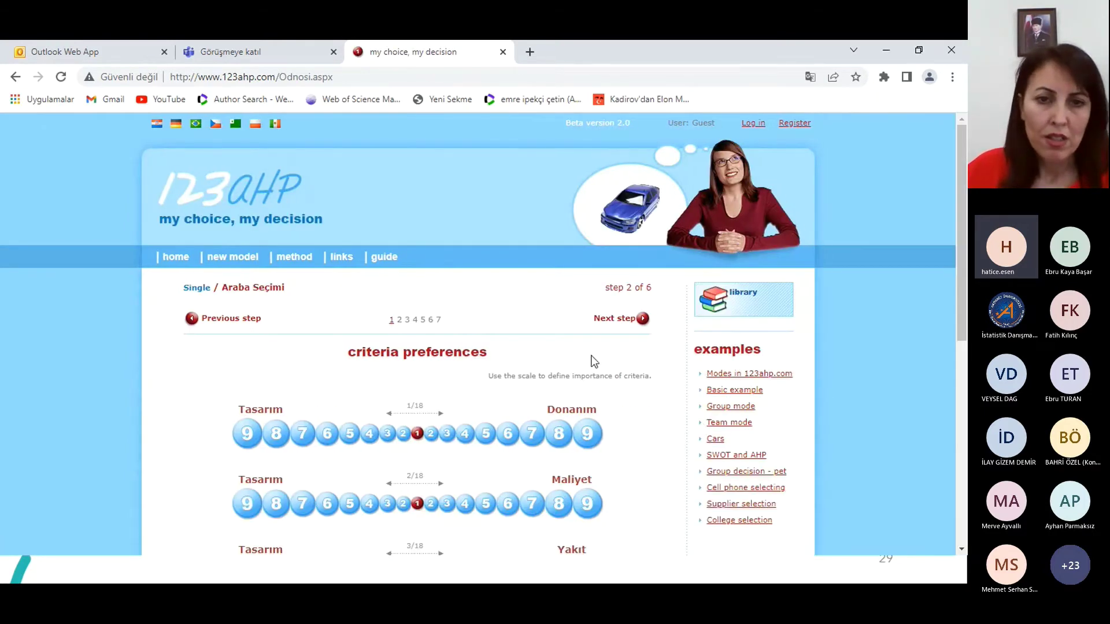
Rate the comparisons against Tasarım as 5 in favour of Donanım, 7 in favour of Maliyet and 3 in favour of Yakıt
scroll(652, 339, down, 3)
scroll(659, 334, down, 4)
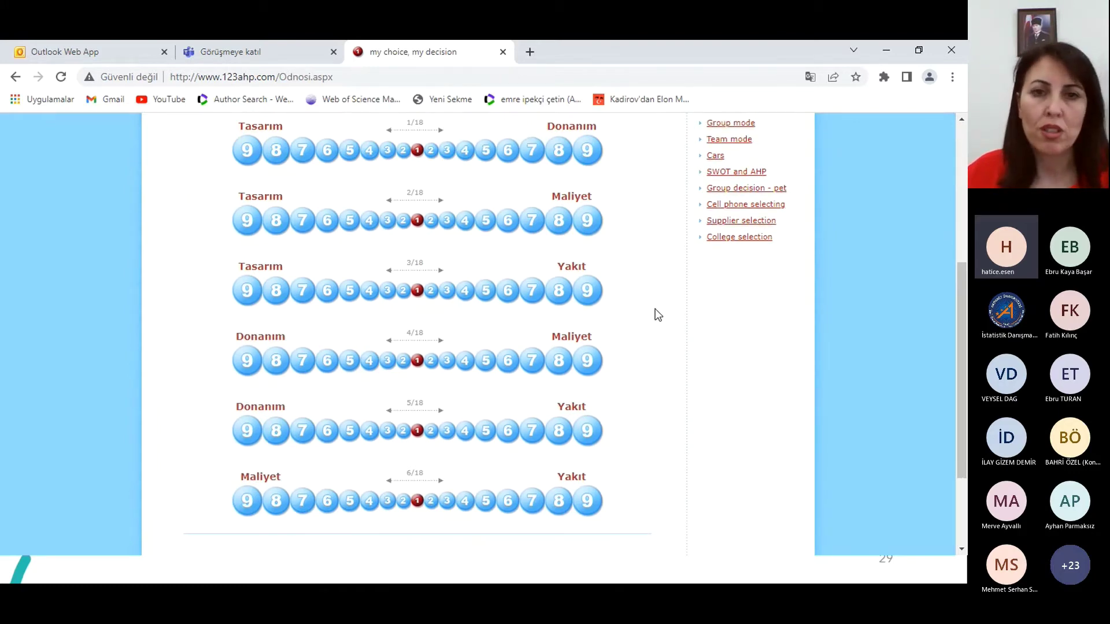
scroll(656, 369, up, 2)
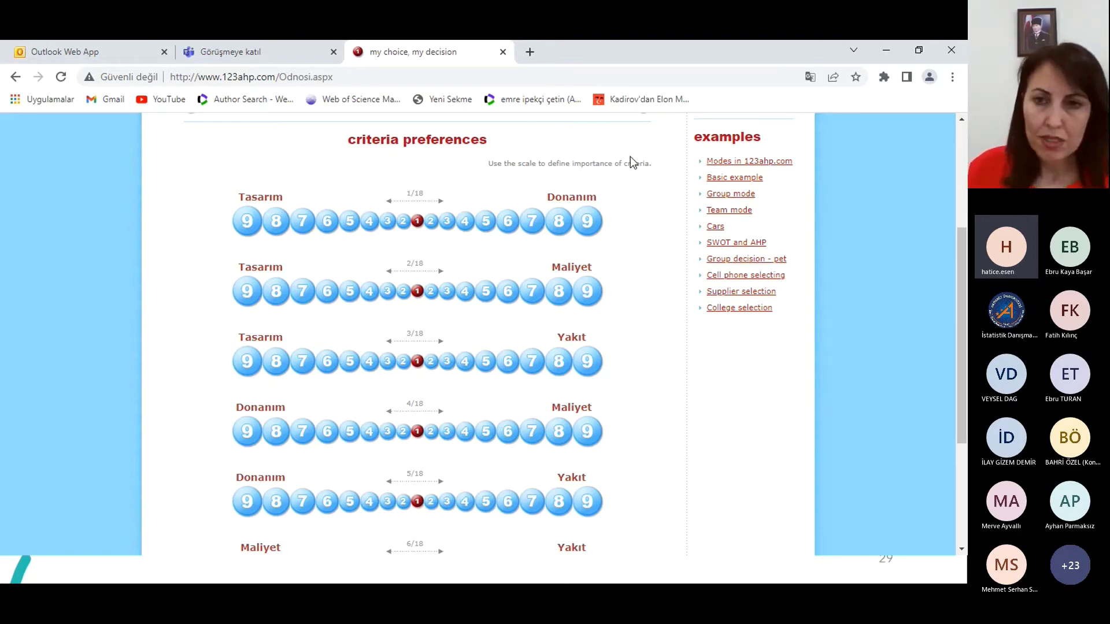
click(491, 224)
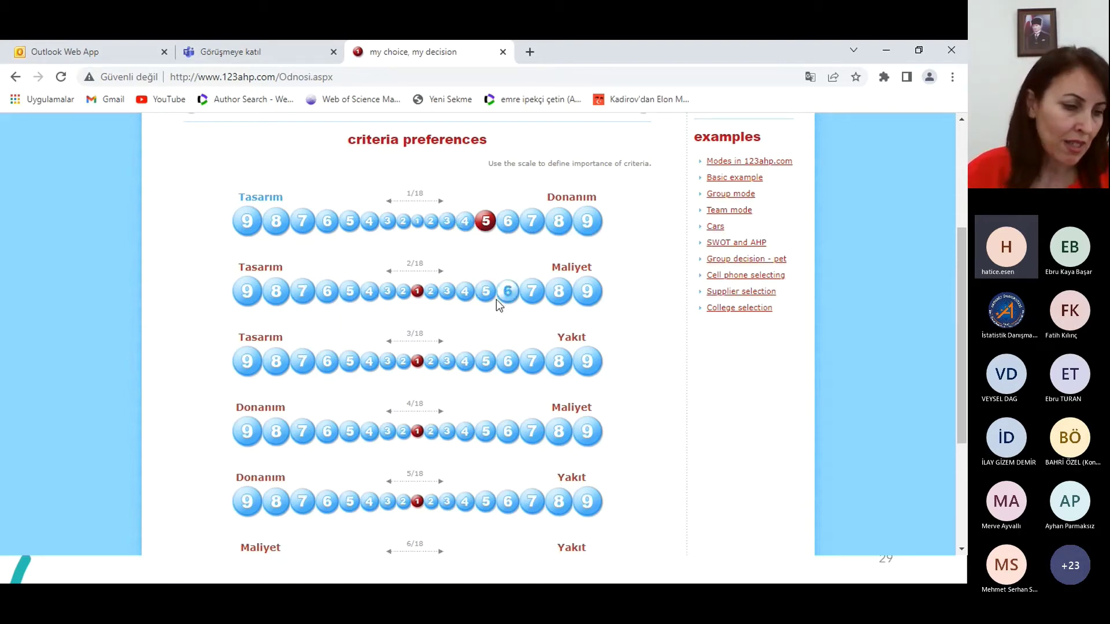
click(532, 291)
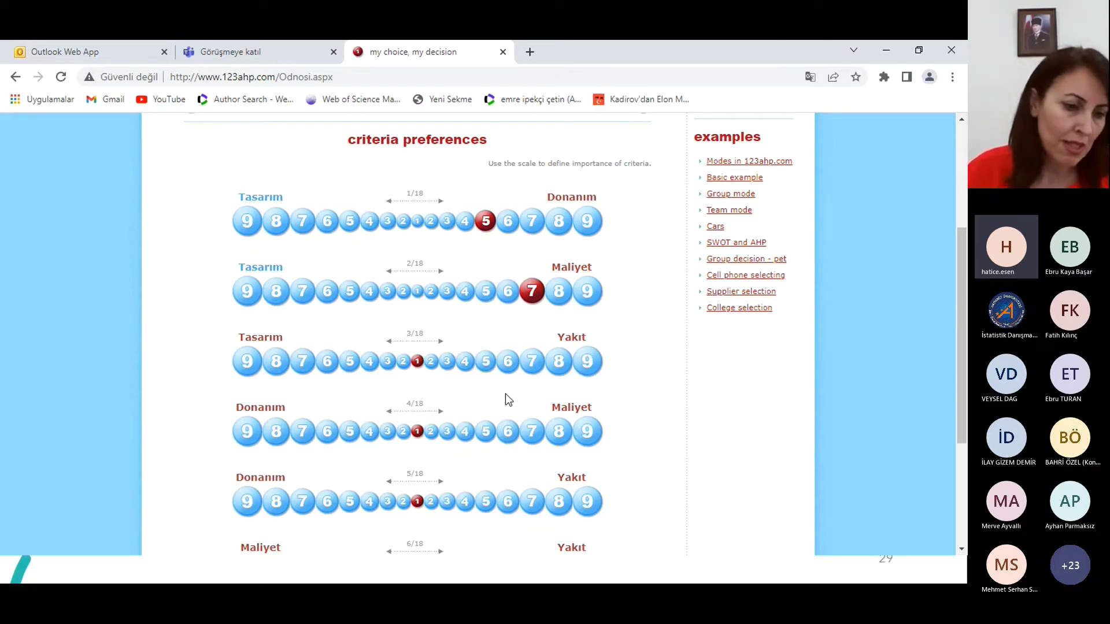
click(449, 364)
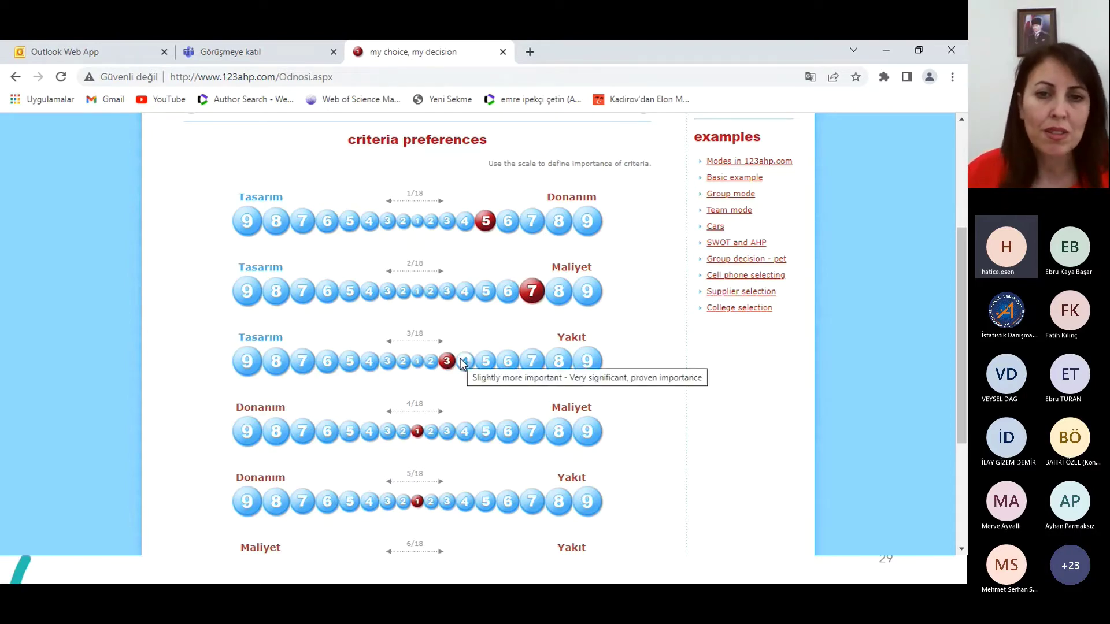
Rate Maliyet 3 over Donanım, Donanım 5 over Yakıt, and Maliyet 6 over Yakıt in the remaining criteria comparisons
scroll(705, 373, down, 5)
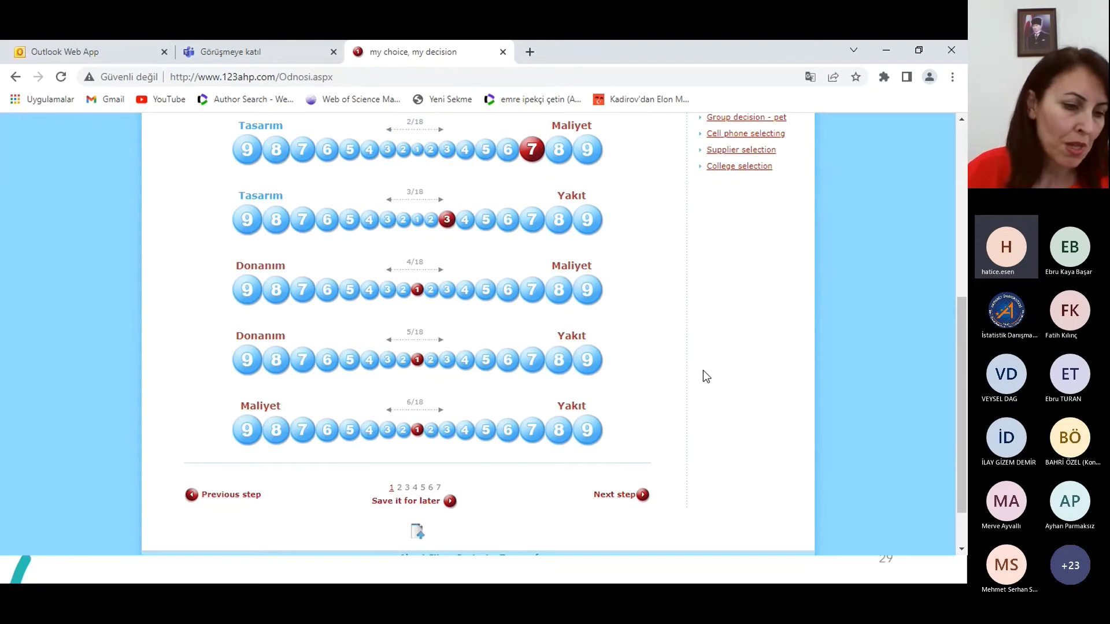
click(446, 292)
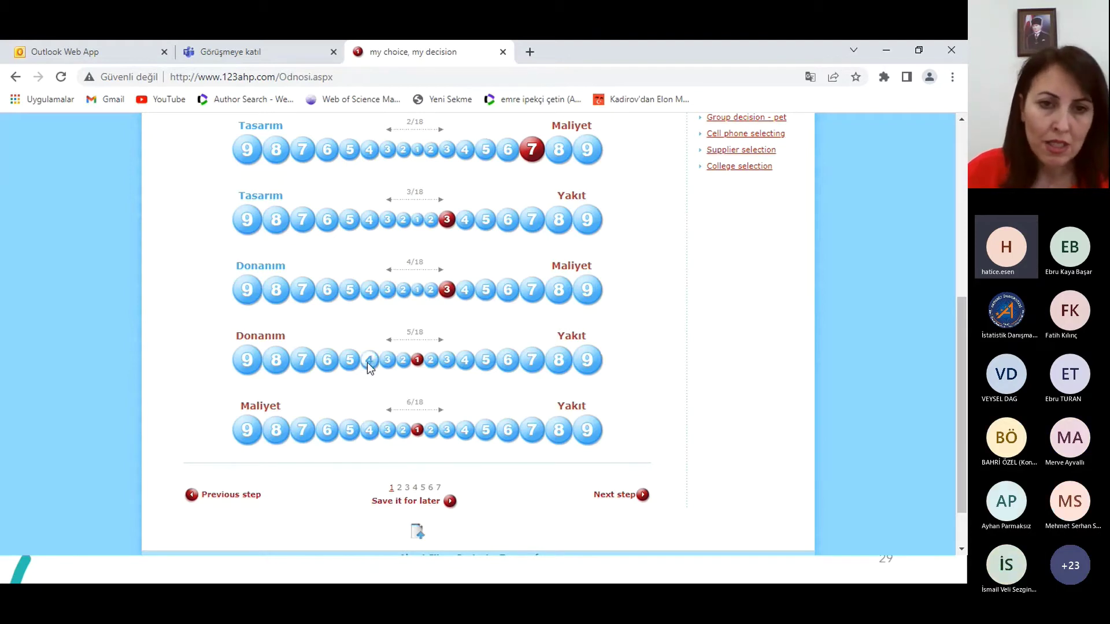
click(350, 360)
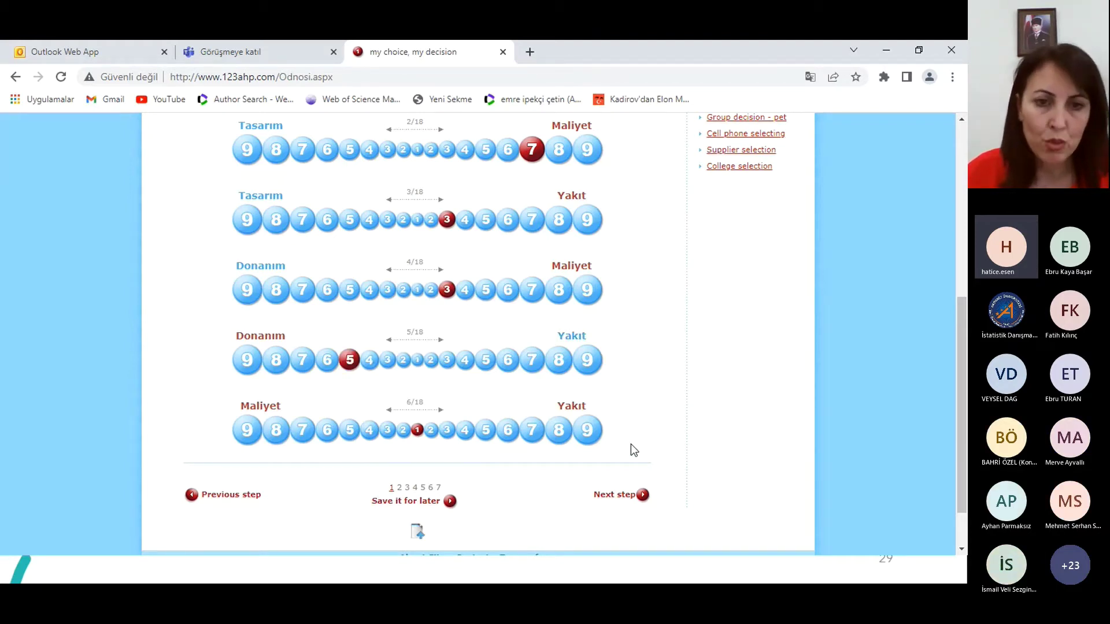
click(327, 429)
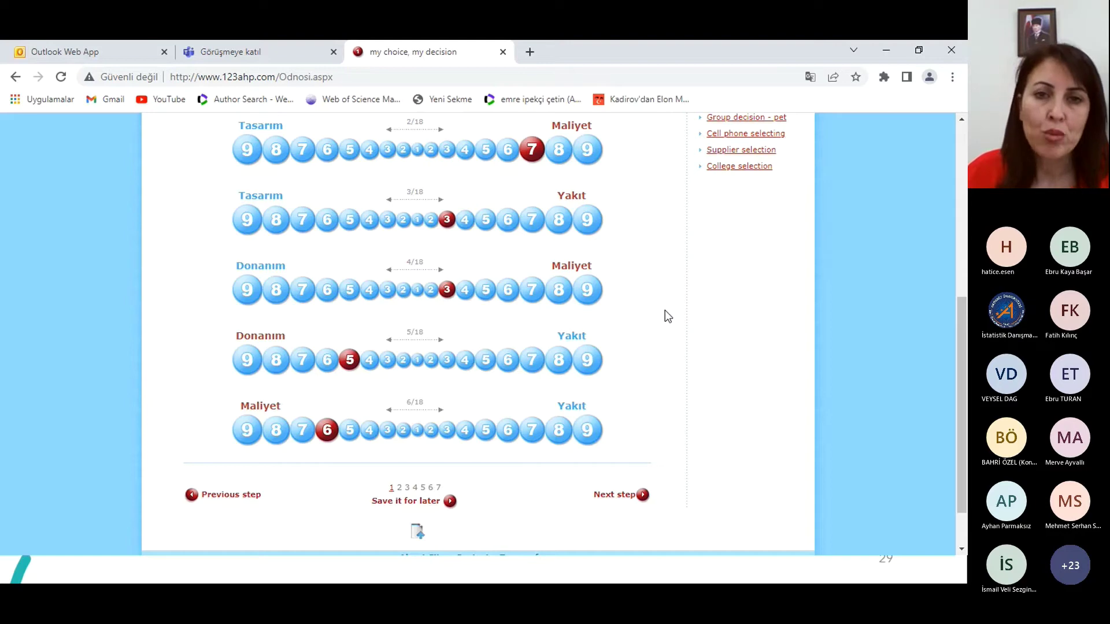
scroll(650, 416, up, 1)
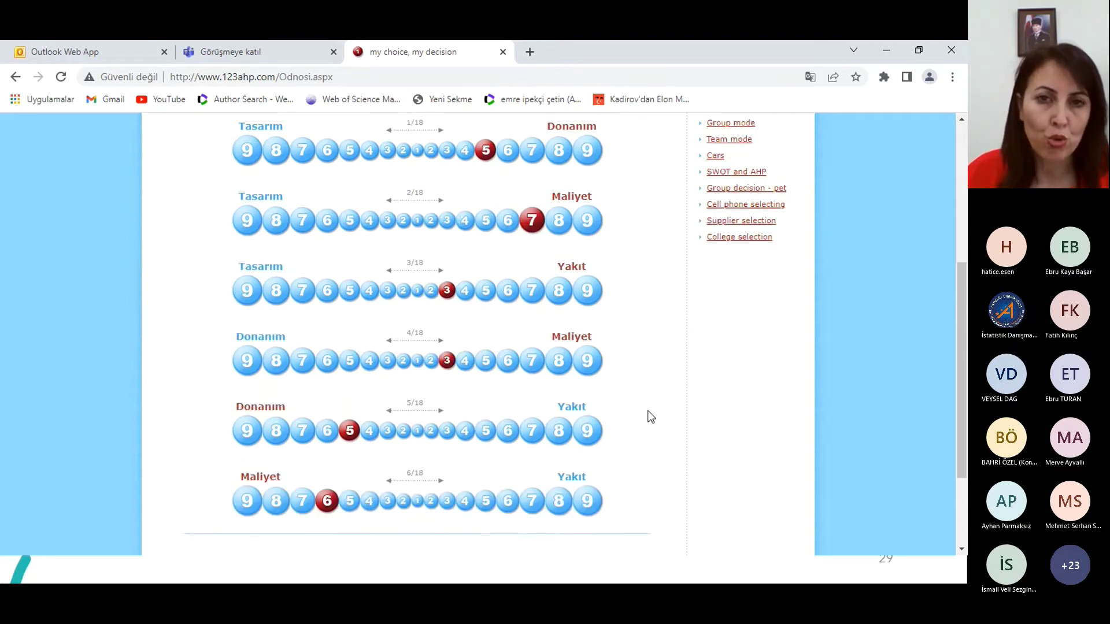
Proceed to the alternative comparisons and submit the Tasarım ratings: A 4 over B, C 3 over A, and C 5 over B
scroll(650, 416, down, 1)
click(640, 495)
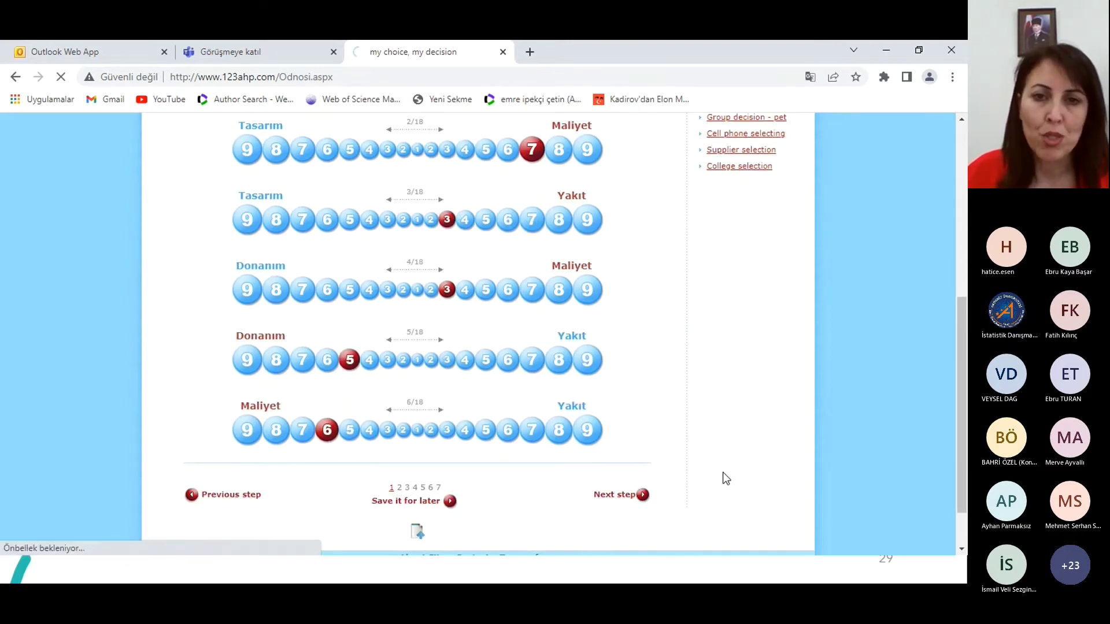
scroll(602, 331, down, 2)
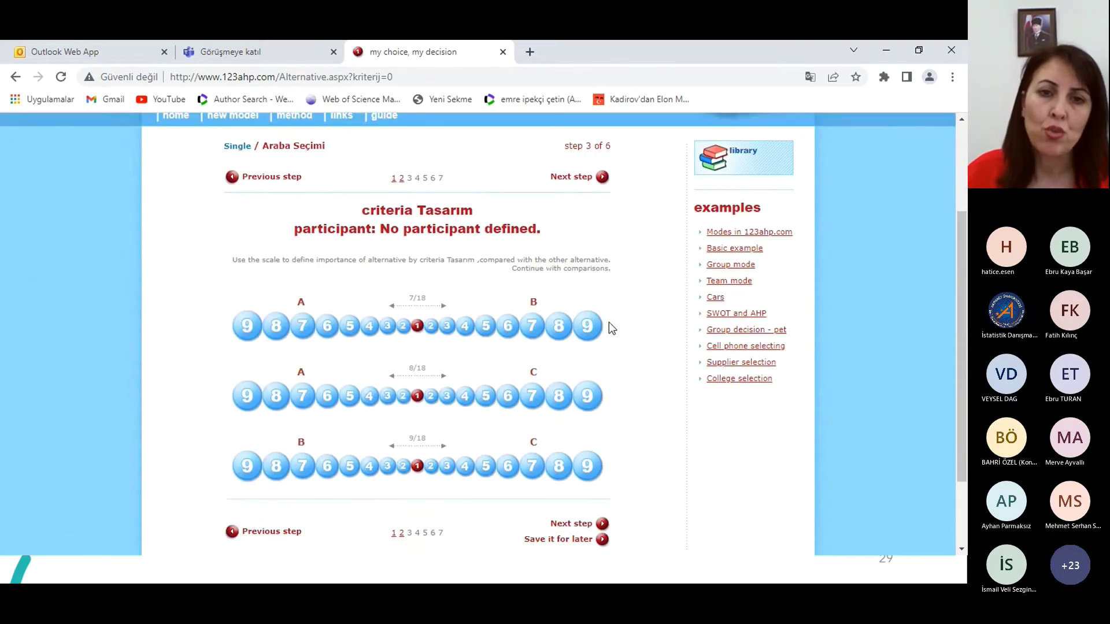
scroll(609, 321, down, 1)
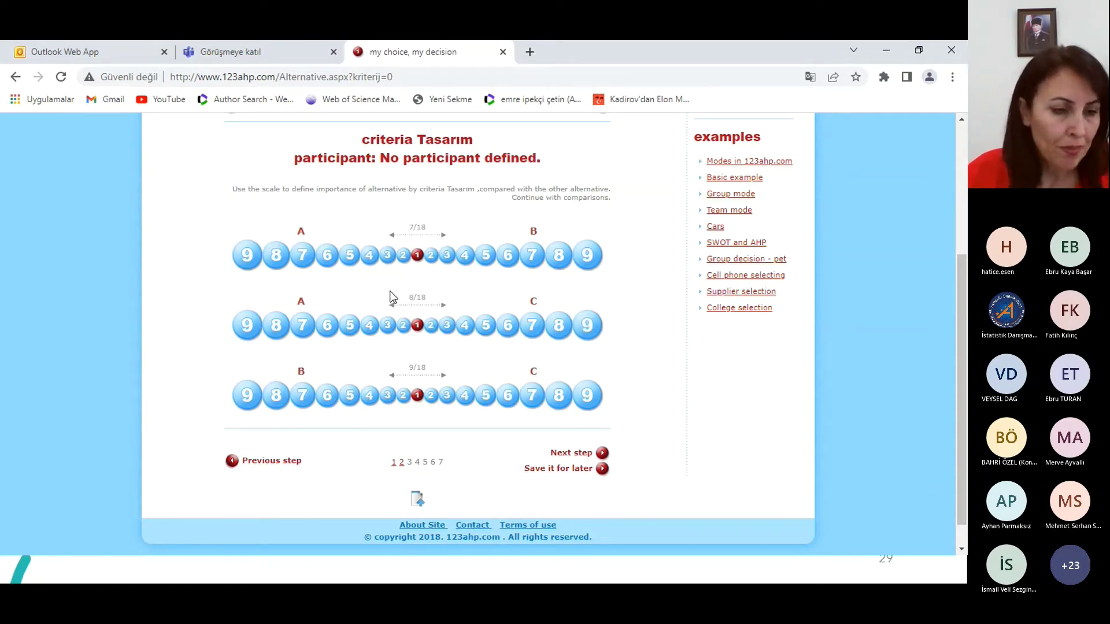
click(369, 255)
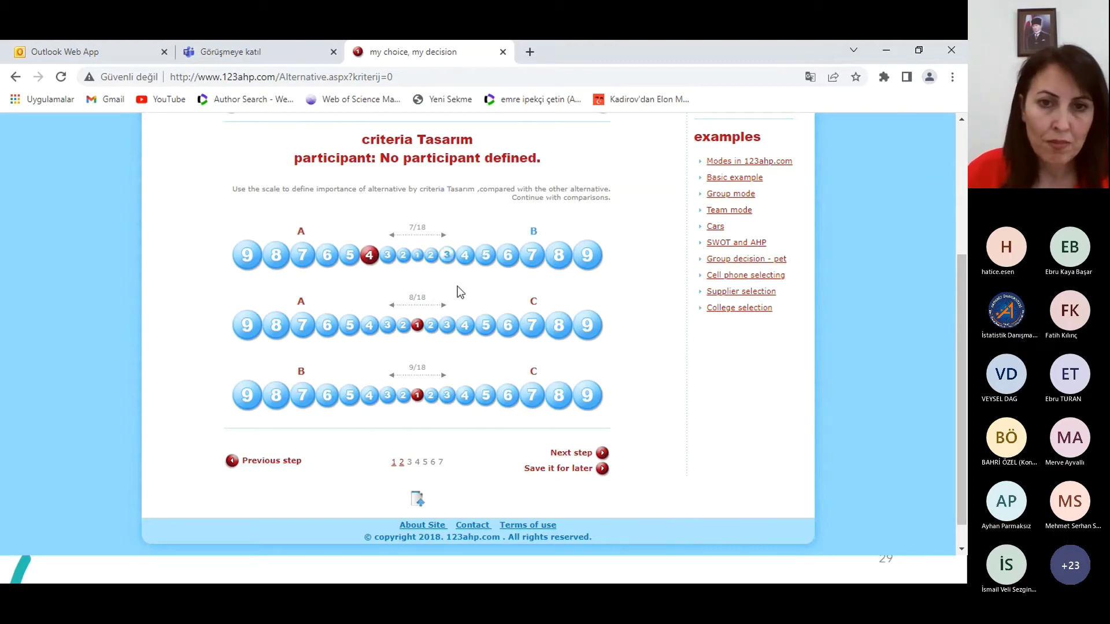
click(447, 326)
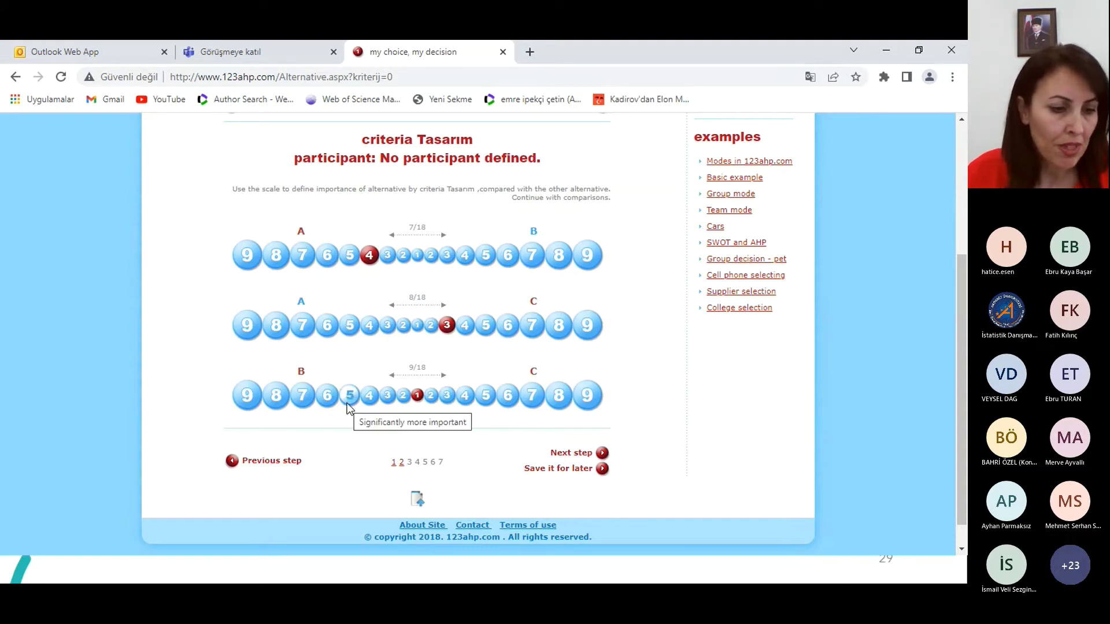
click(485, 397)
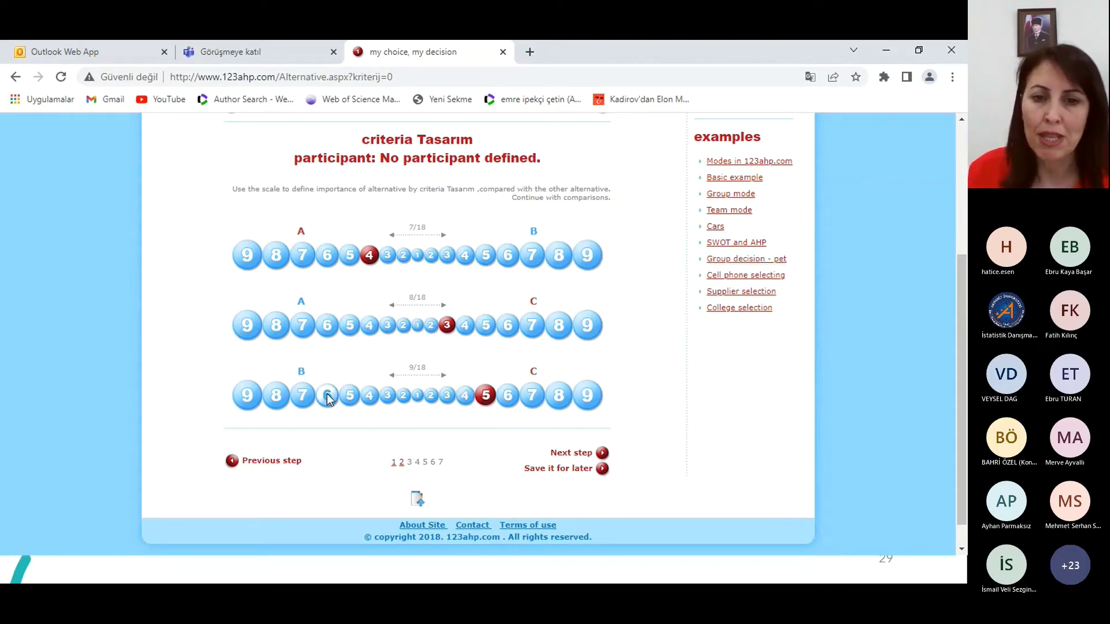
click(601, 457)
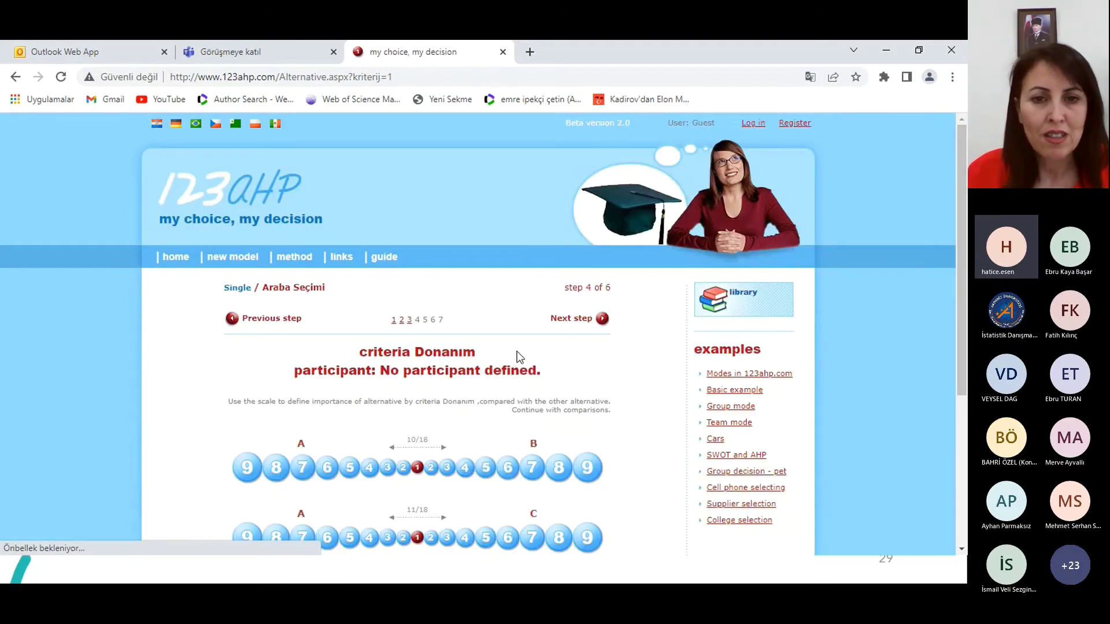
Rate B 5 over A, A 2 over C, and B 4 over C for criterion Donanım and continue to Maliyet
scroll(515, 323, down, 2)
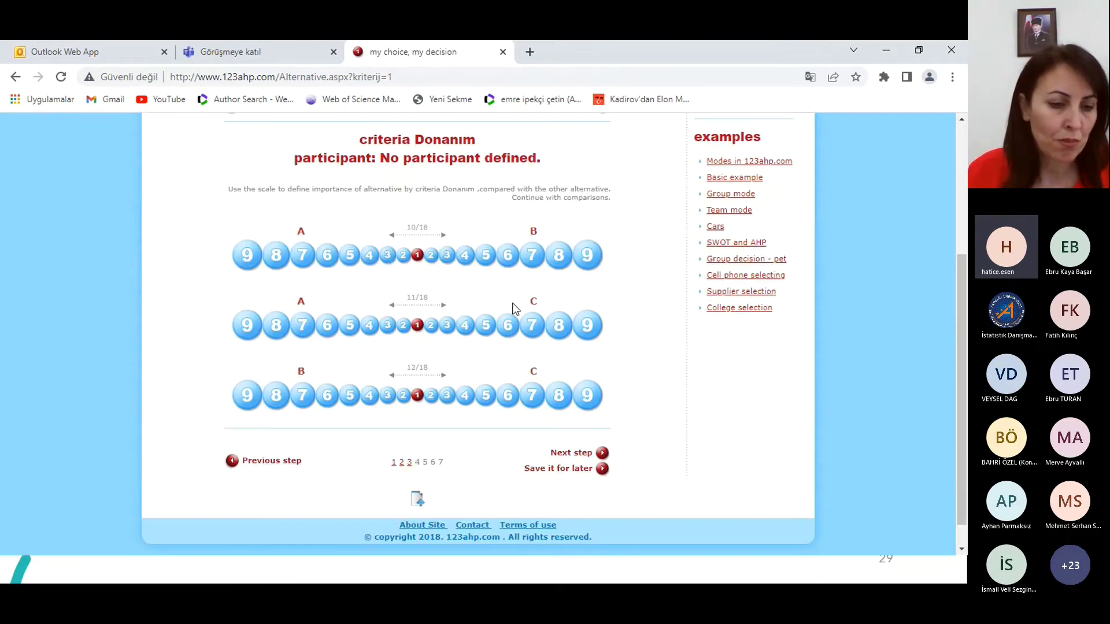
click(485, 256)
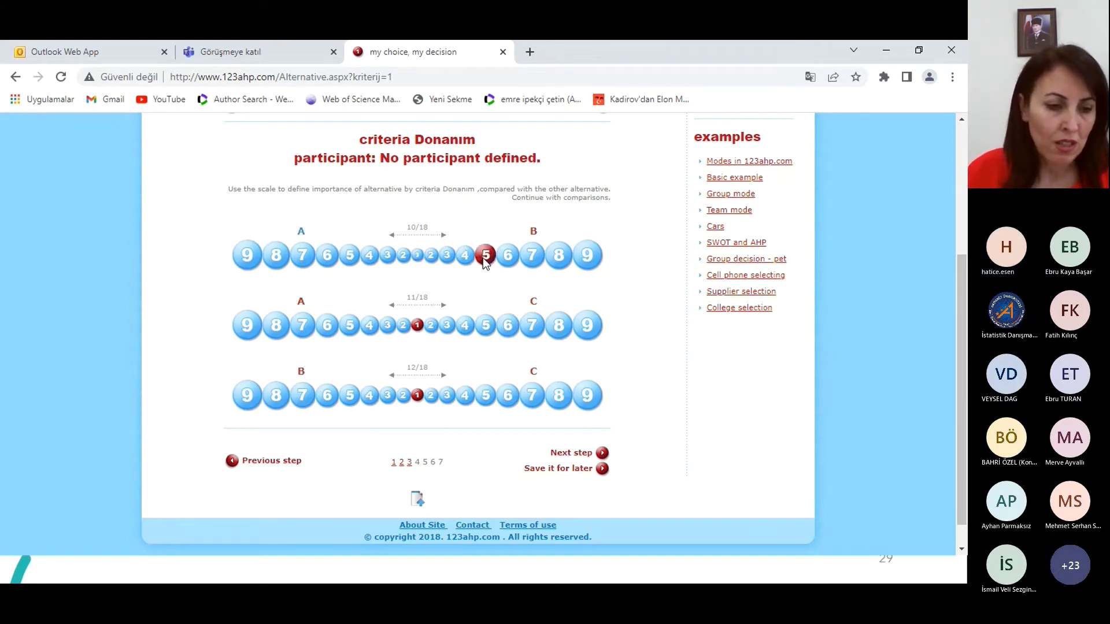
click(403, 325)
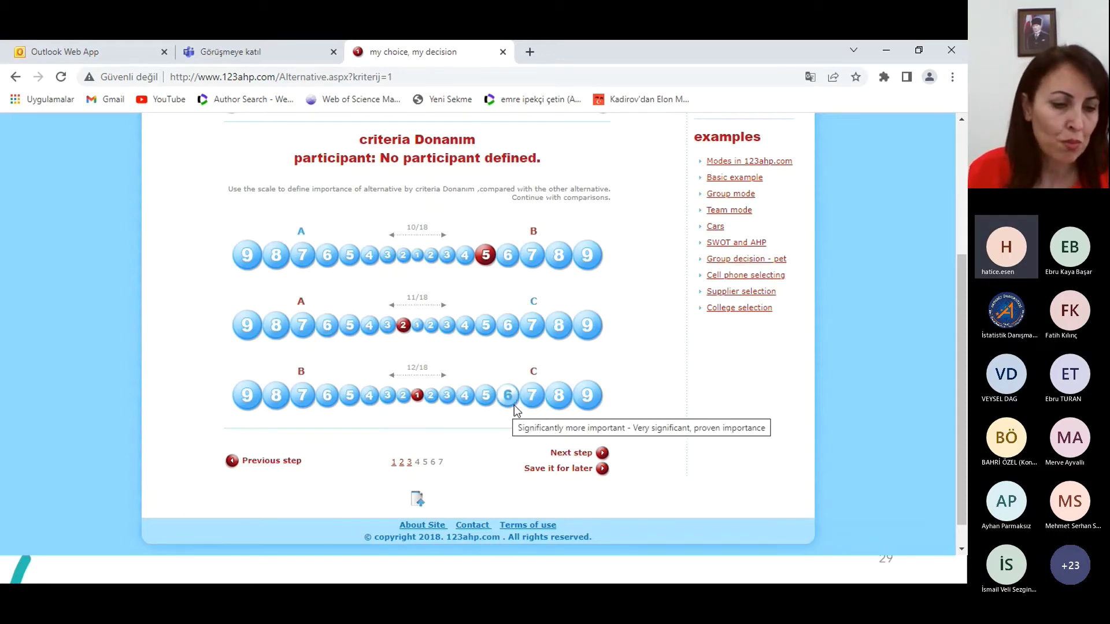
click(369, 397)
click(616, 453)
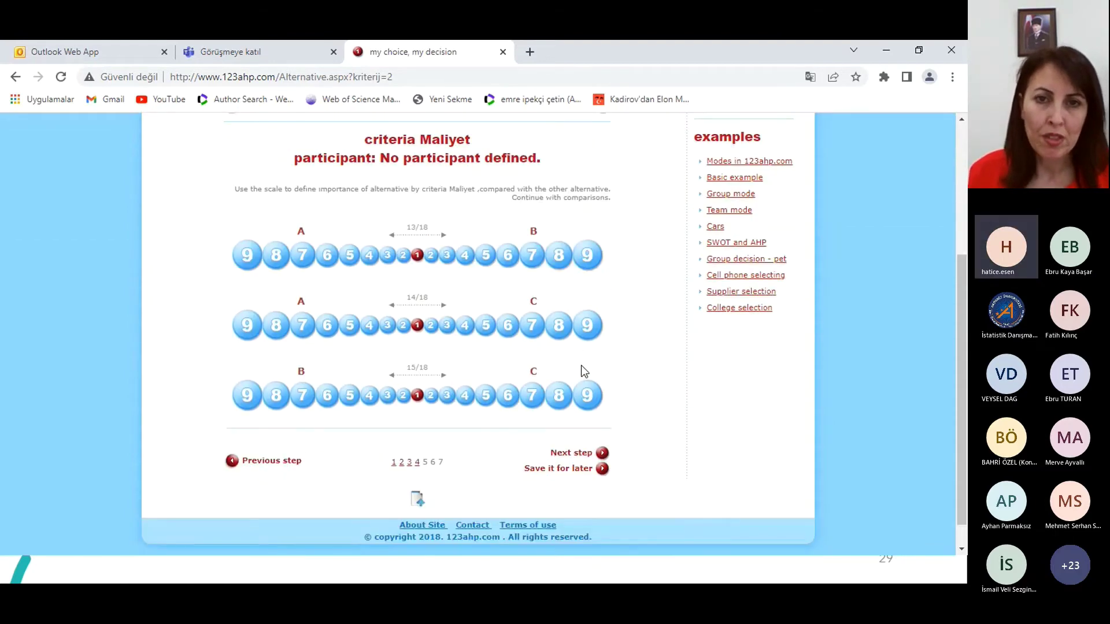
Rate B 3 over A, A 6 over C, and B 7 over C for criterion Maliyet and continue to Yakıt
scroll(581, 365, down, 1)
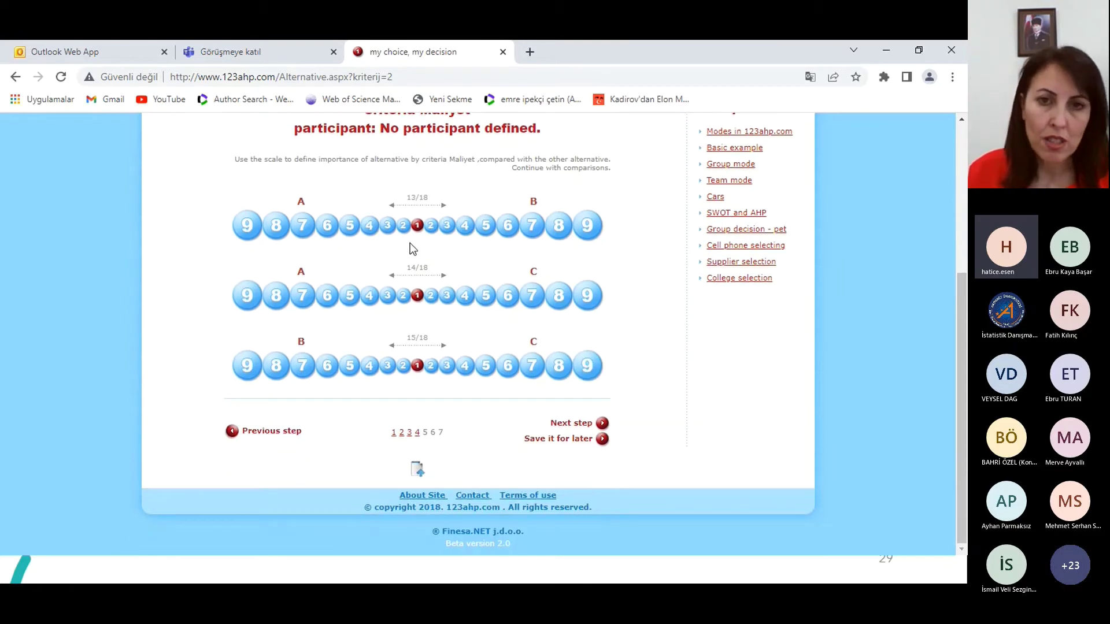
click(446, 225)
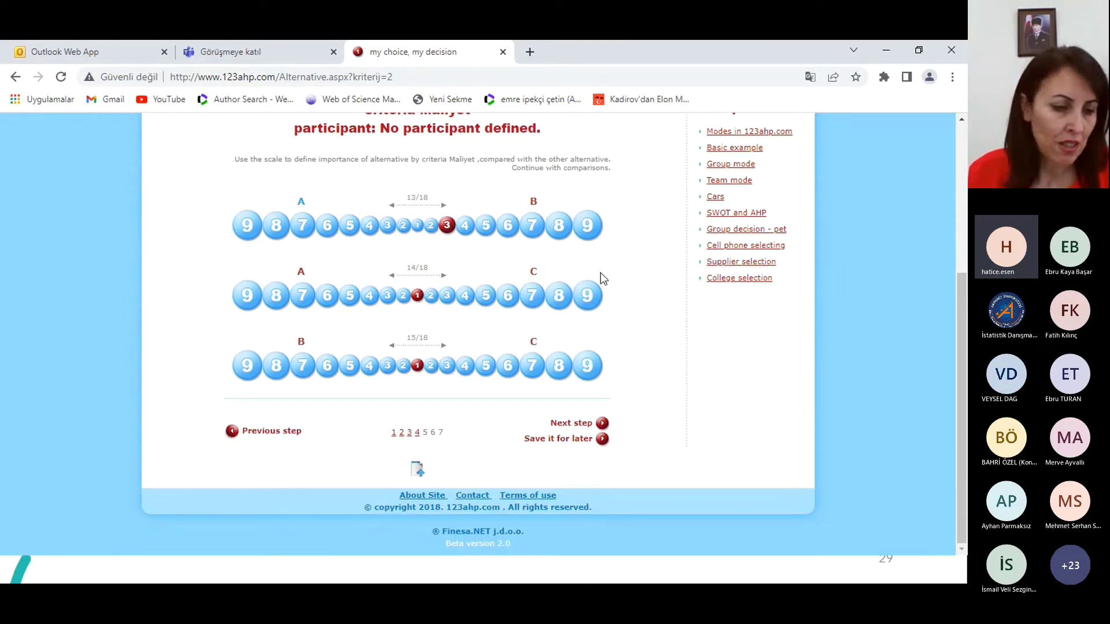
click(332, 293)
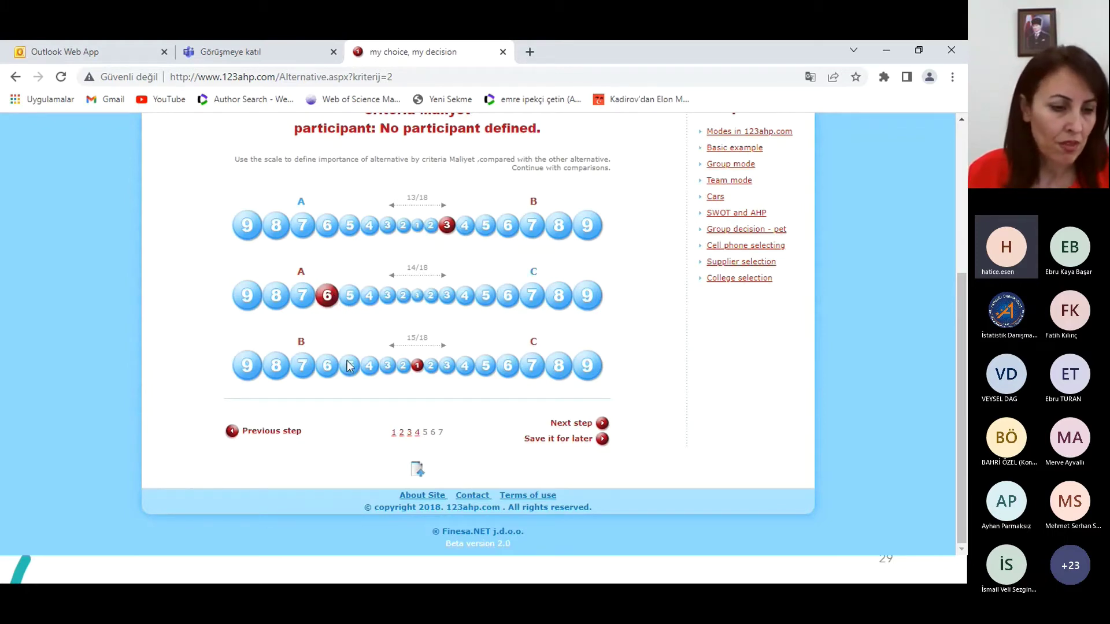
click(302, 366)
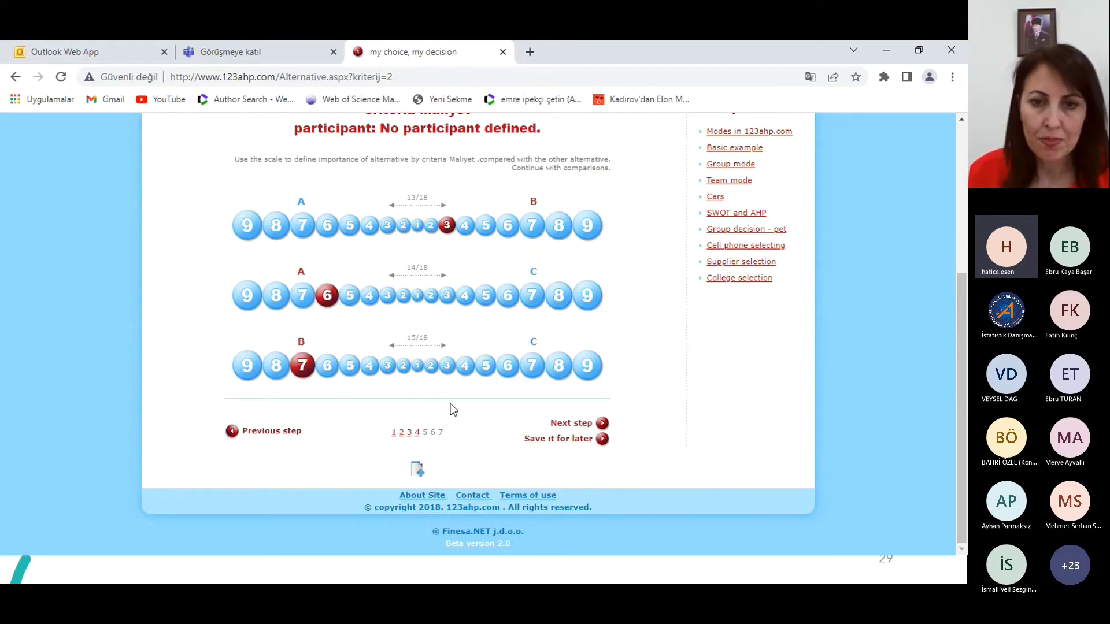
click(581, 426)
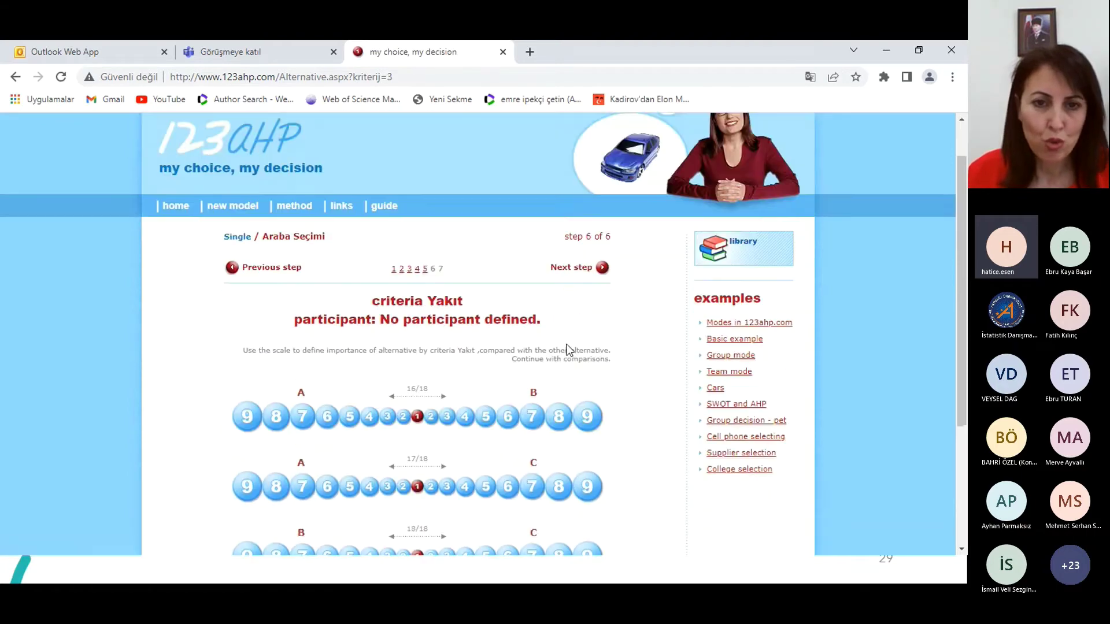
Rate A 2 over B, C 3 over A, and C 4 over B for criterion Yakıt and proceed to the results
scroll(655, 296, down, 2)
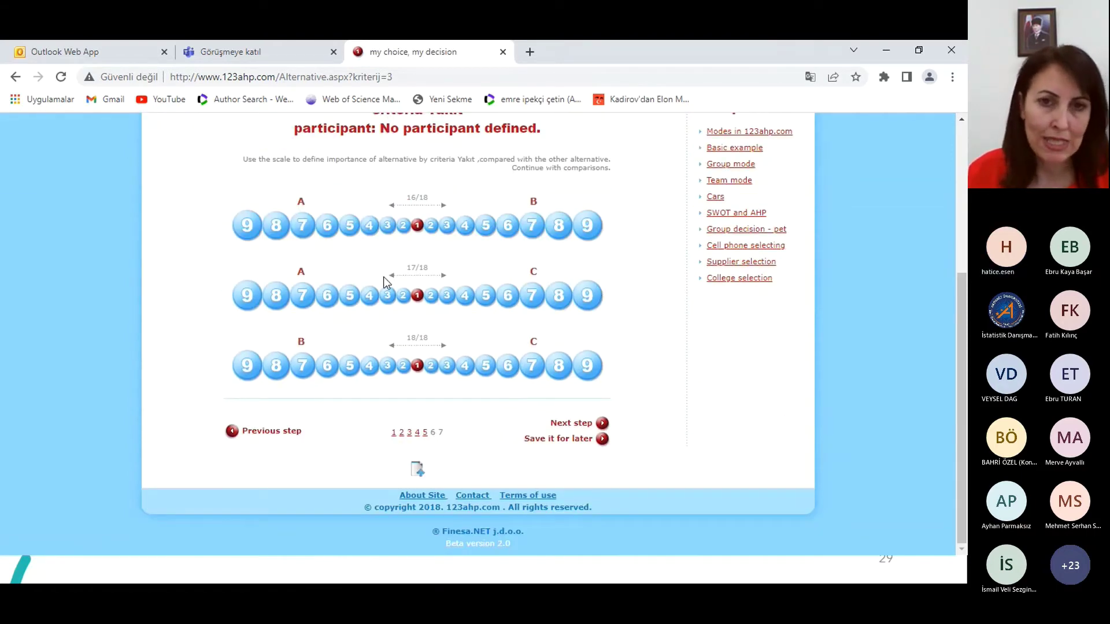
click(403, 226)
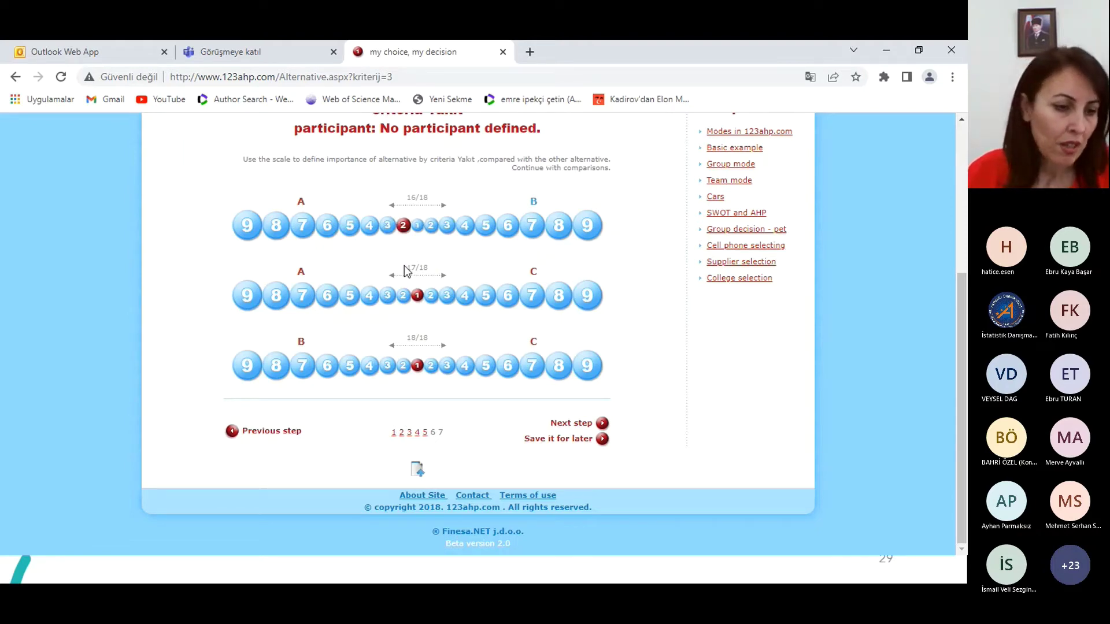
click(447, 296)
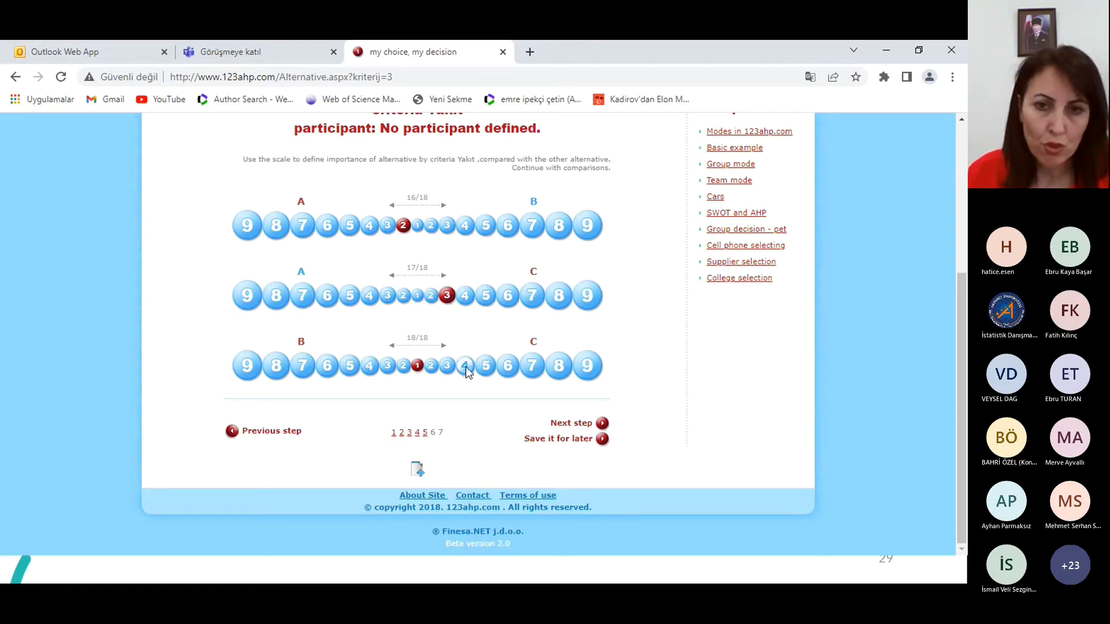
click(466, 366)
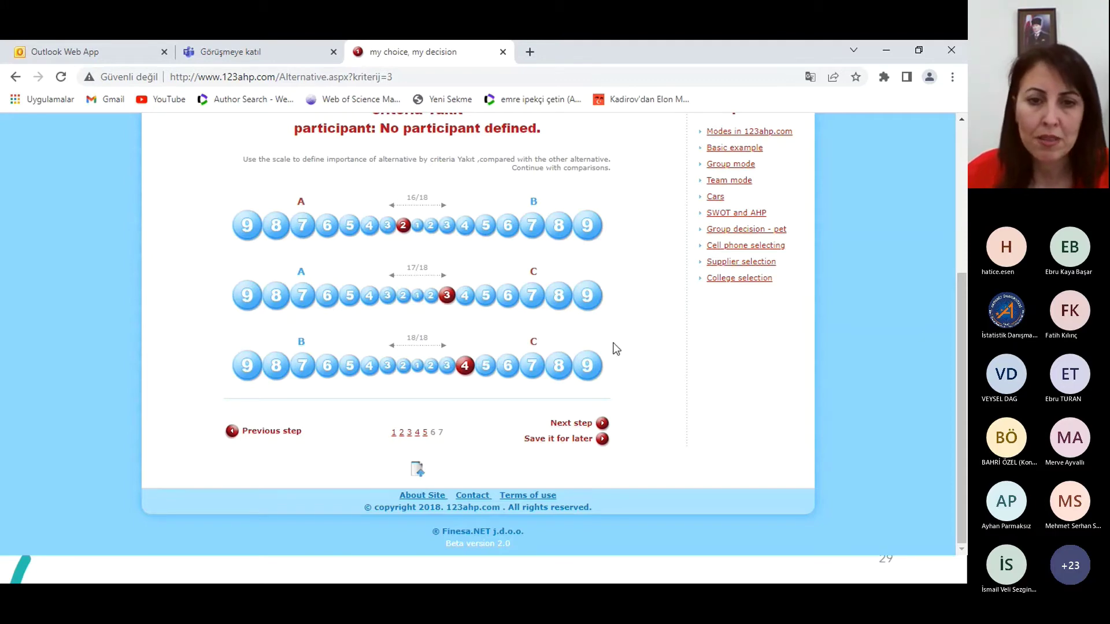
scroll(641, 350, up, 1)
scroll(640, 349, up, 1)
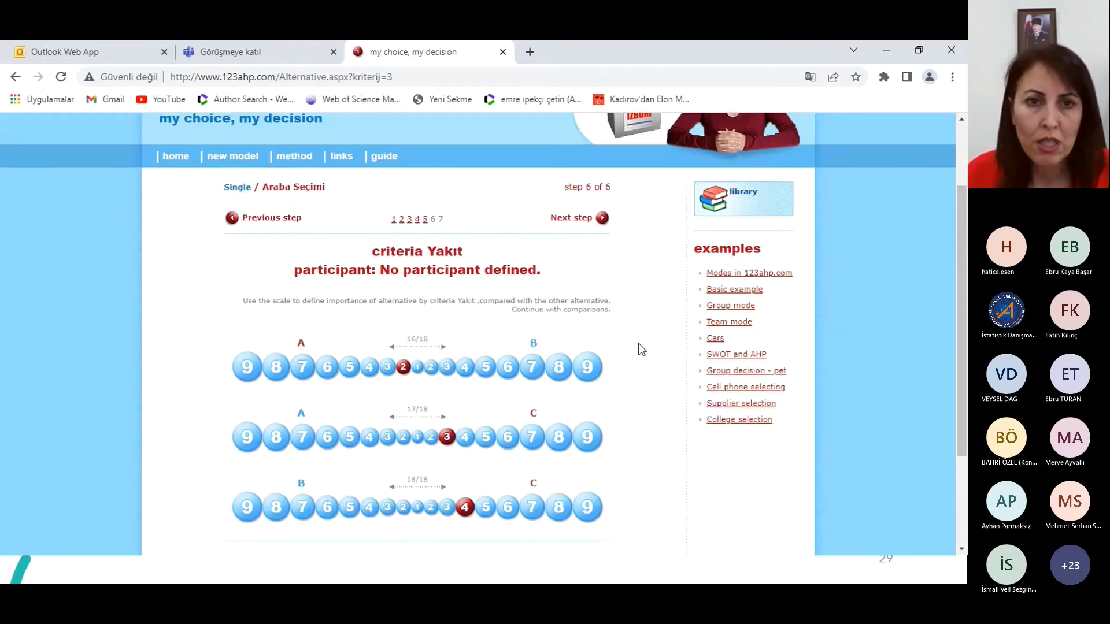
scroll(641, 349, down, 2)
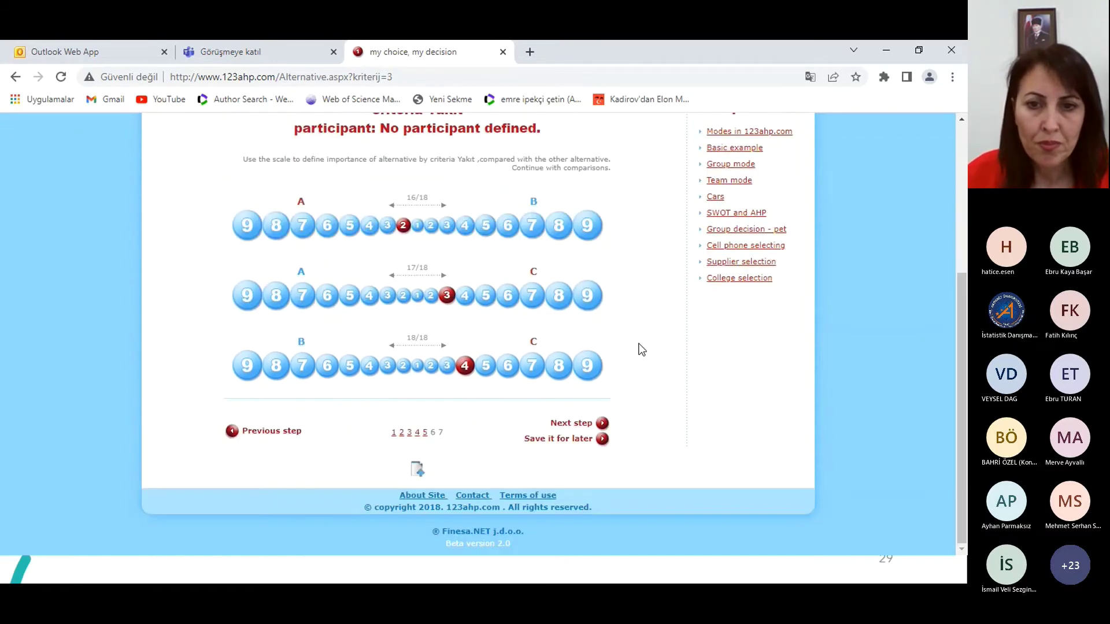
click(602, 424)
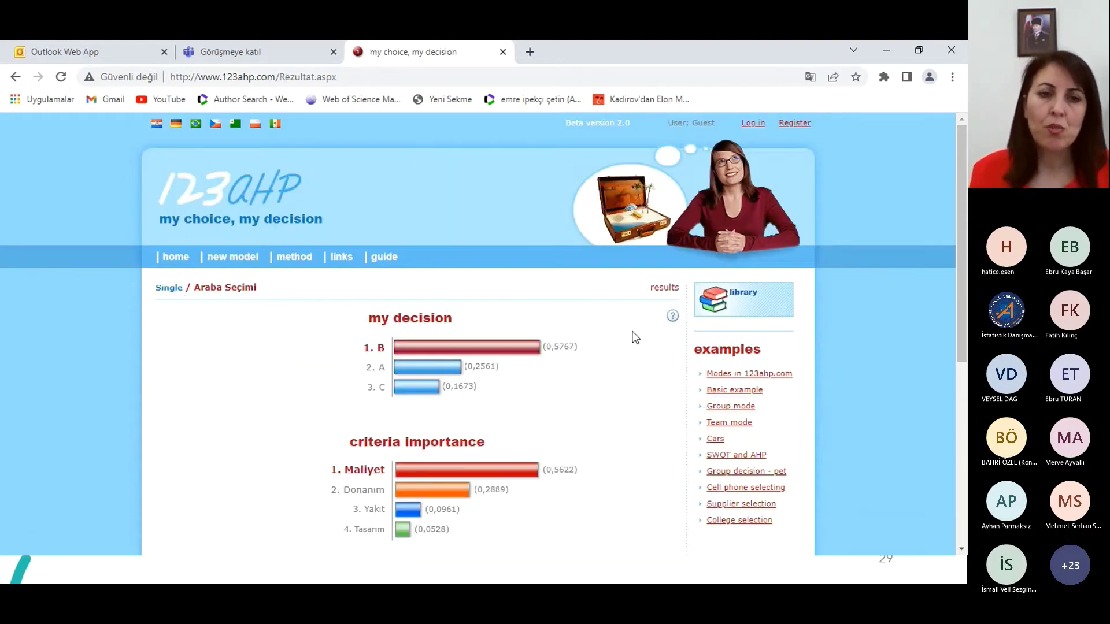
Review the decision ranking and criteria importance, and examine the comparison matrices and consistency ratios in the intermediate steps
scroll(636, 338, down, 3)
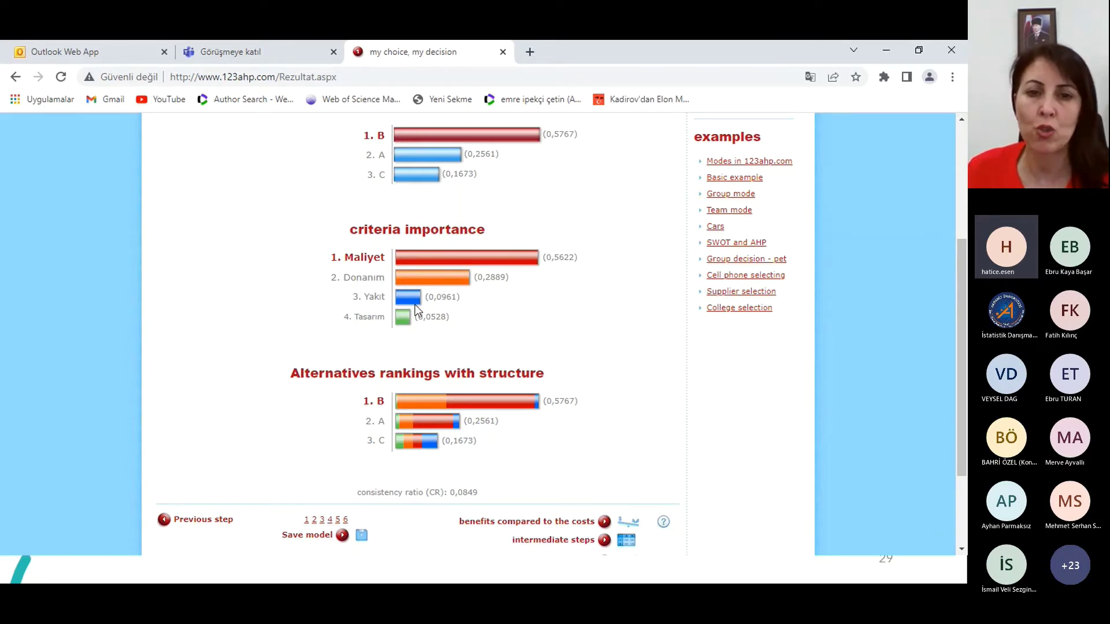
scroll(565, 323, down, 1)
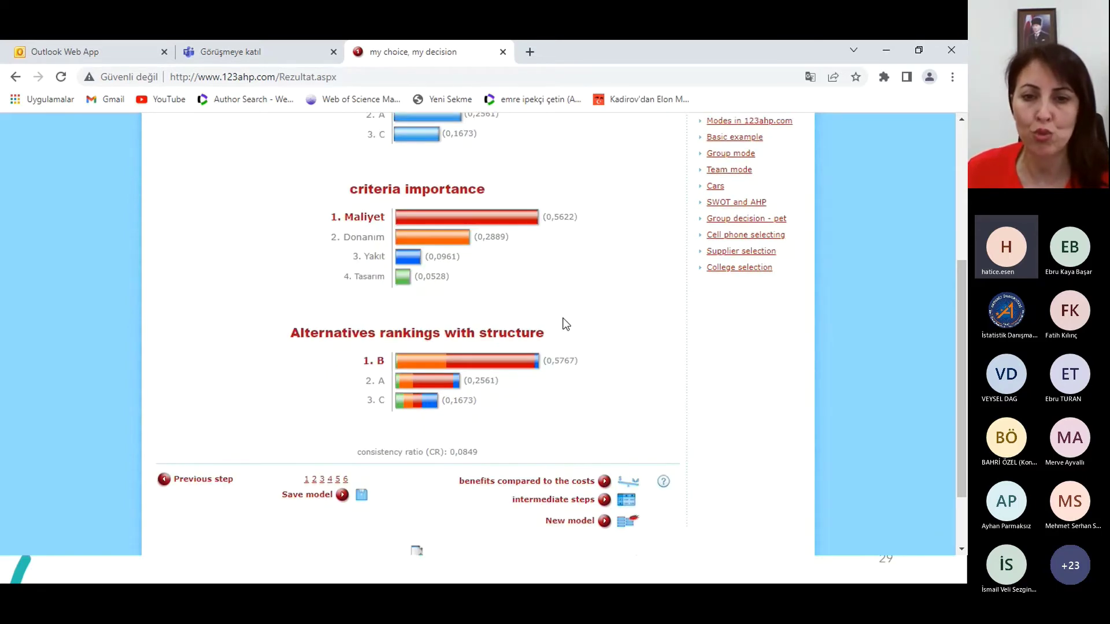
scroll(566, 324, down, 2)
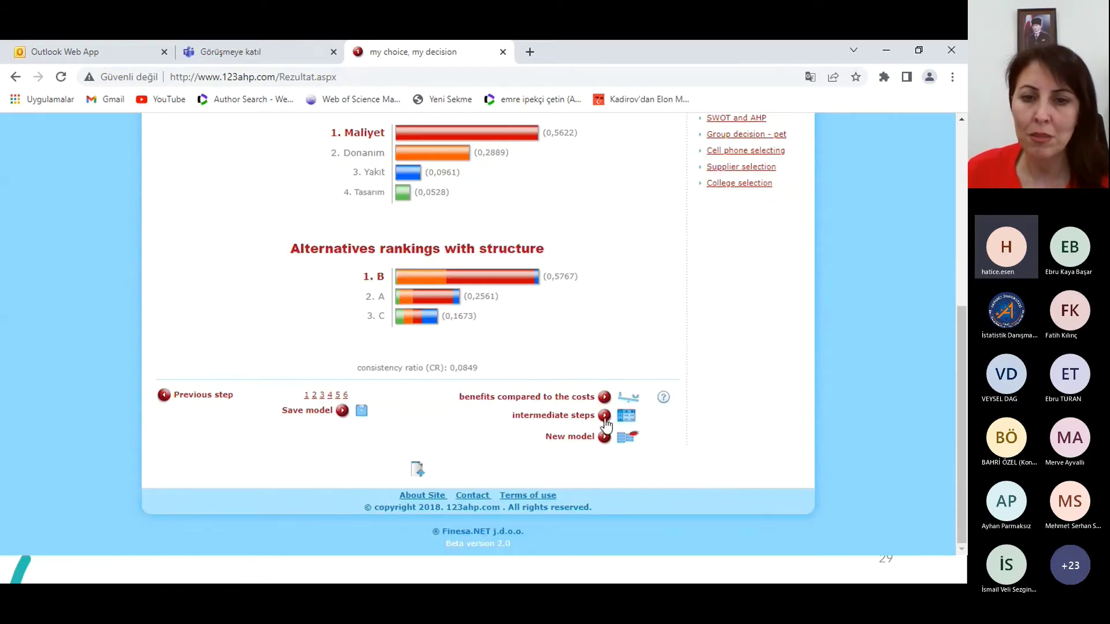
click(625, 417)
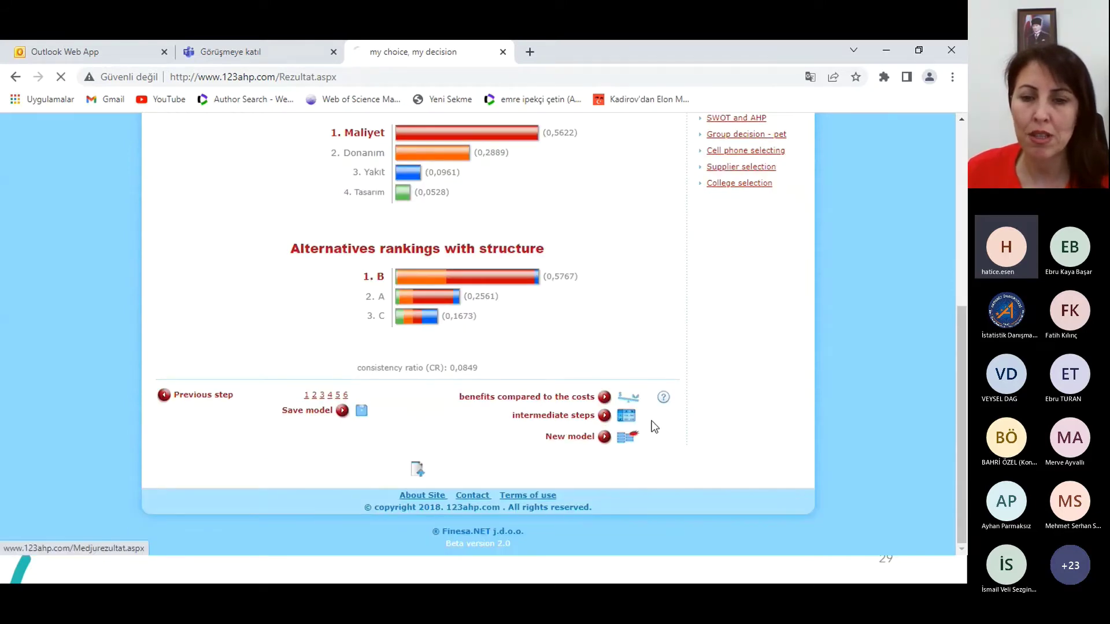
scroll(568, 345, down, 5)
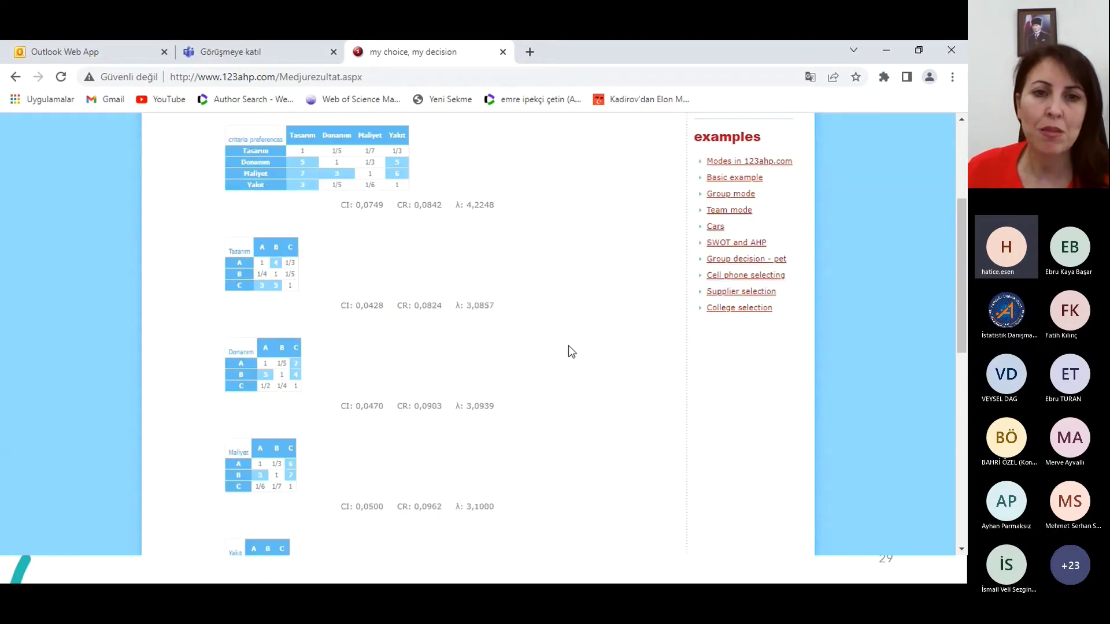
scroll(584, 320, up, 2)
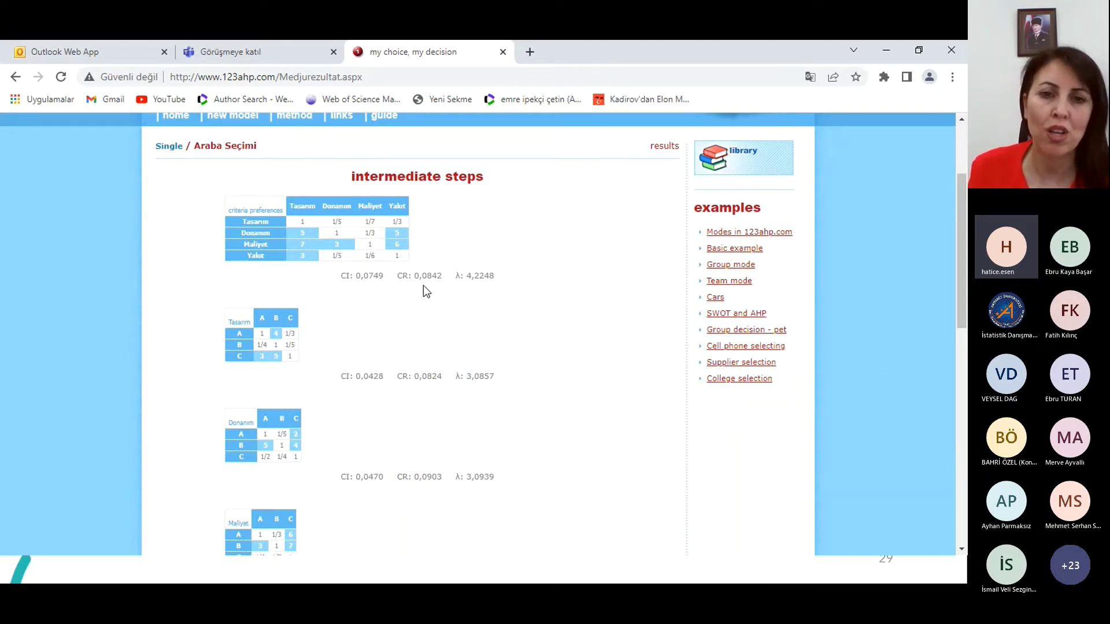
scroll(537, 347, down, 2)
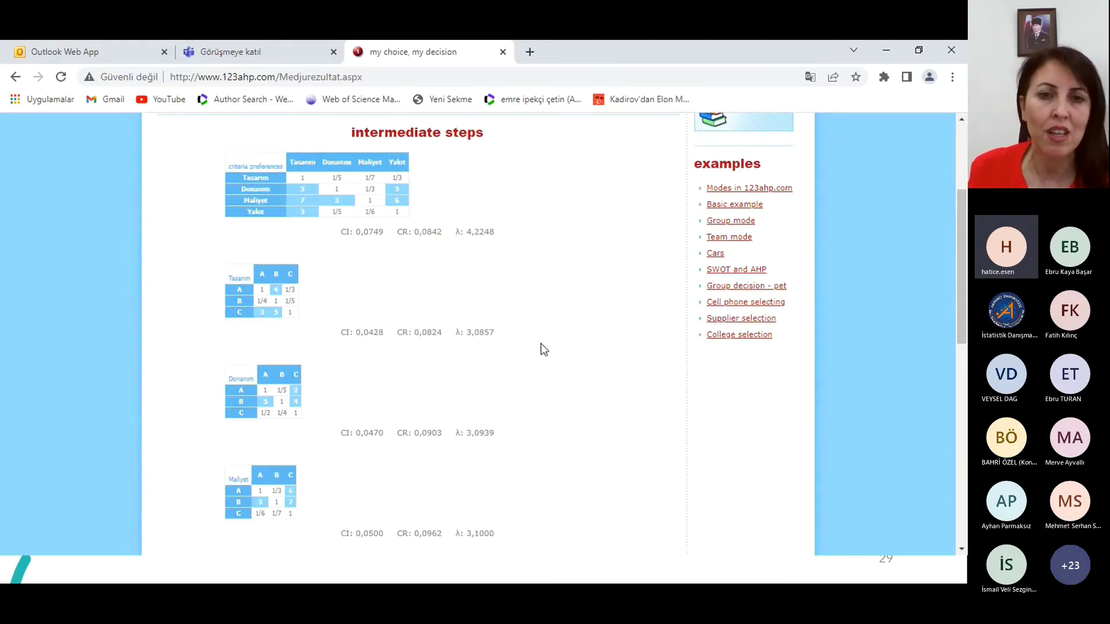
scroll(650, 431, down, 4)
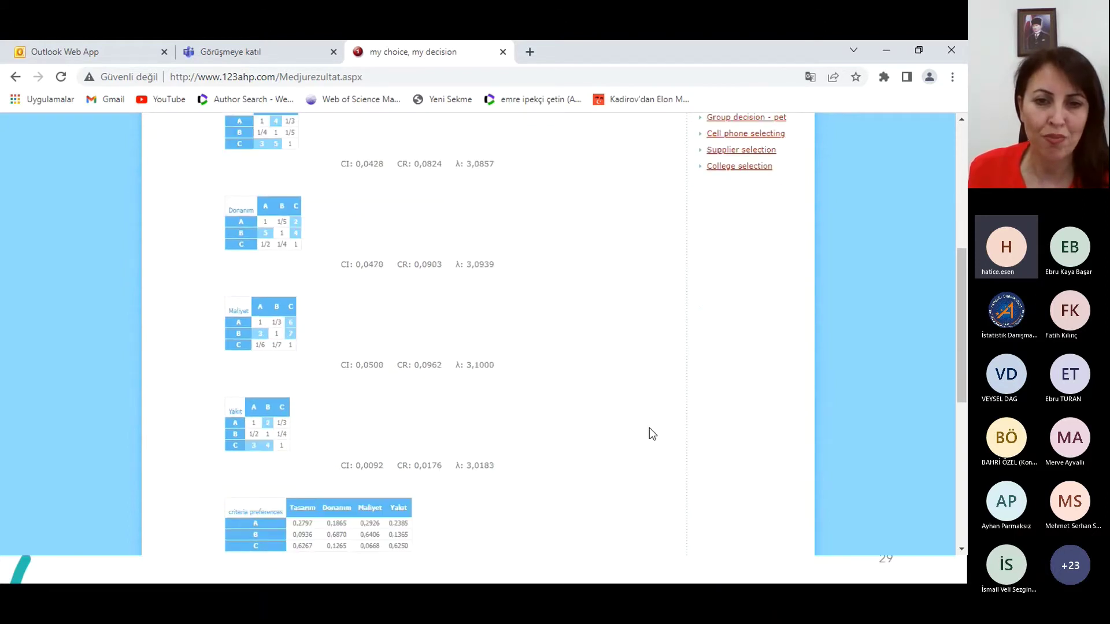
scroll(584, 411, up, 4)
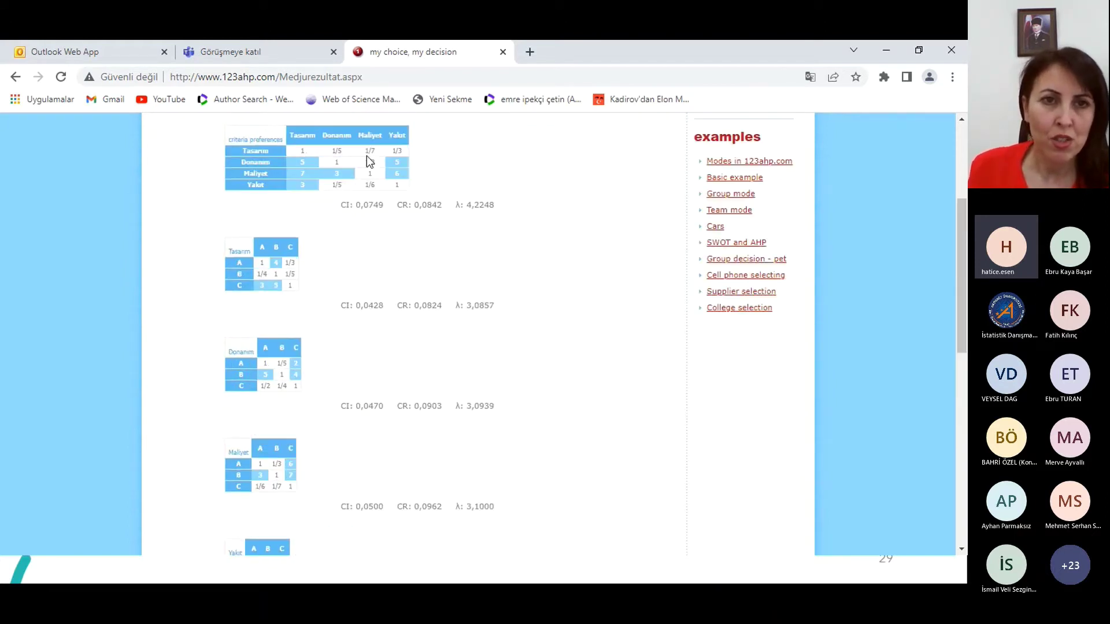
Close the 123AHP page and return to the slide show, advancing to the Best Worst Yöntemi slide
click(503, 52)
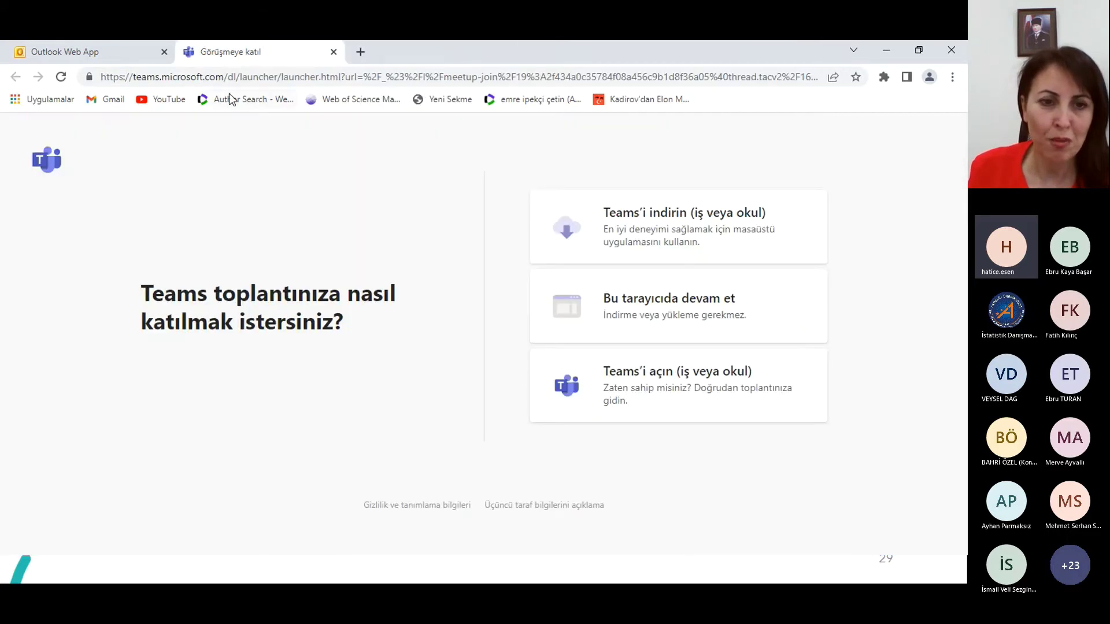
click(887, 52)
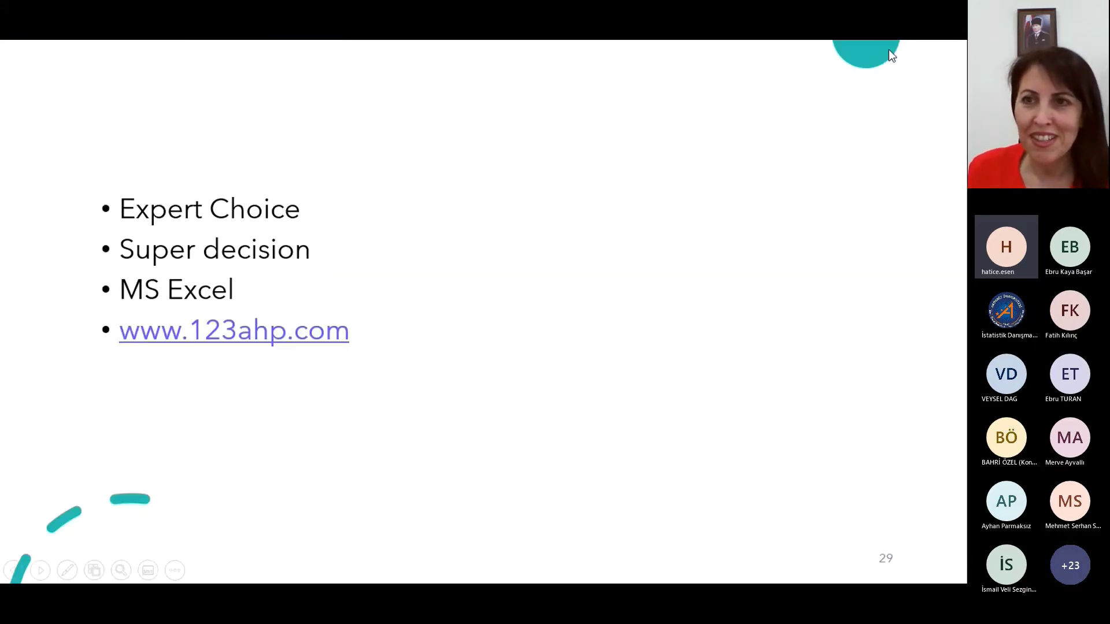
click(524, 304)
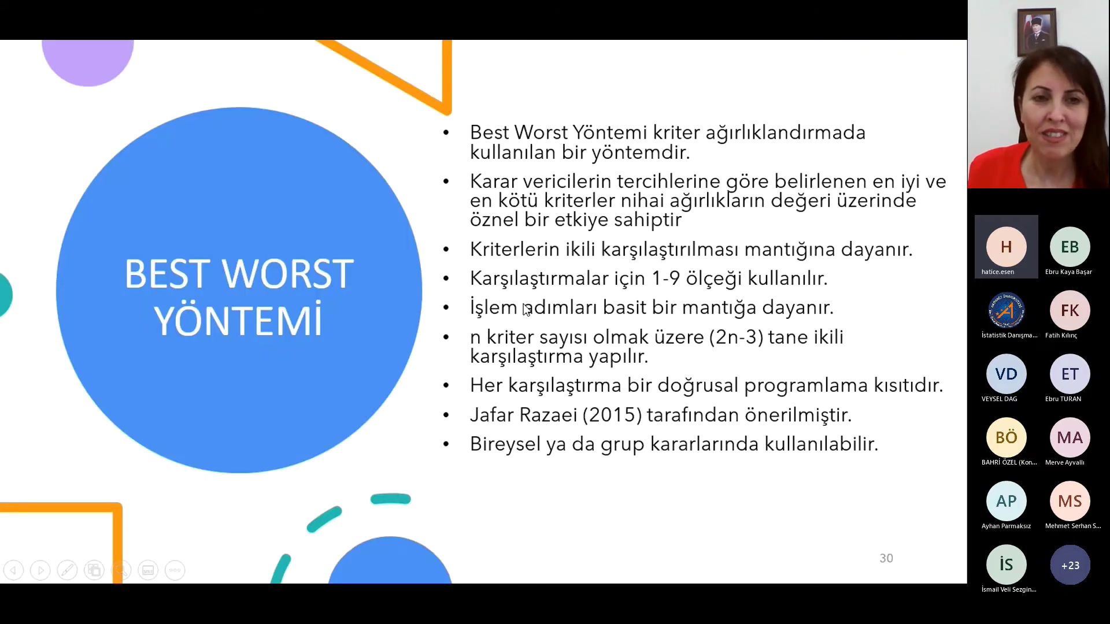
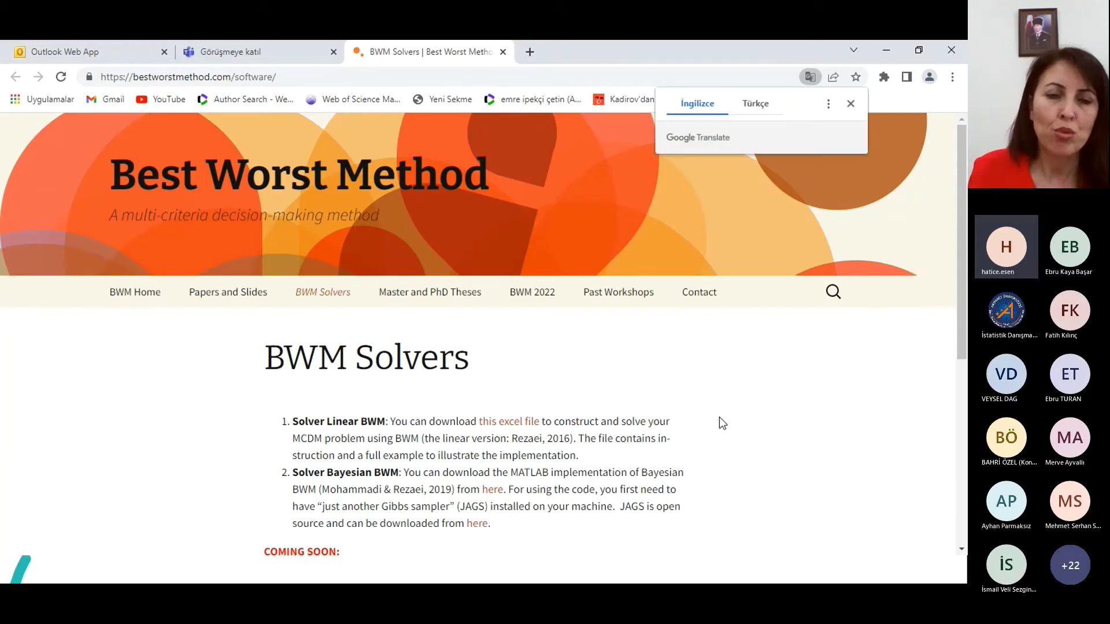
Download the Excel file for Solver Linear BWM from the BWM Solvers page and open it in Excel with editing enabled
scroll(720, 417, down, 1)
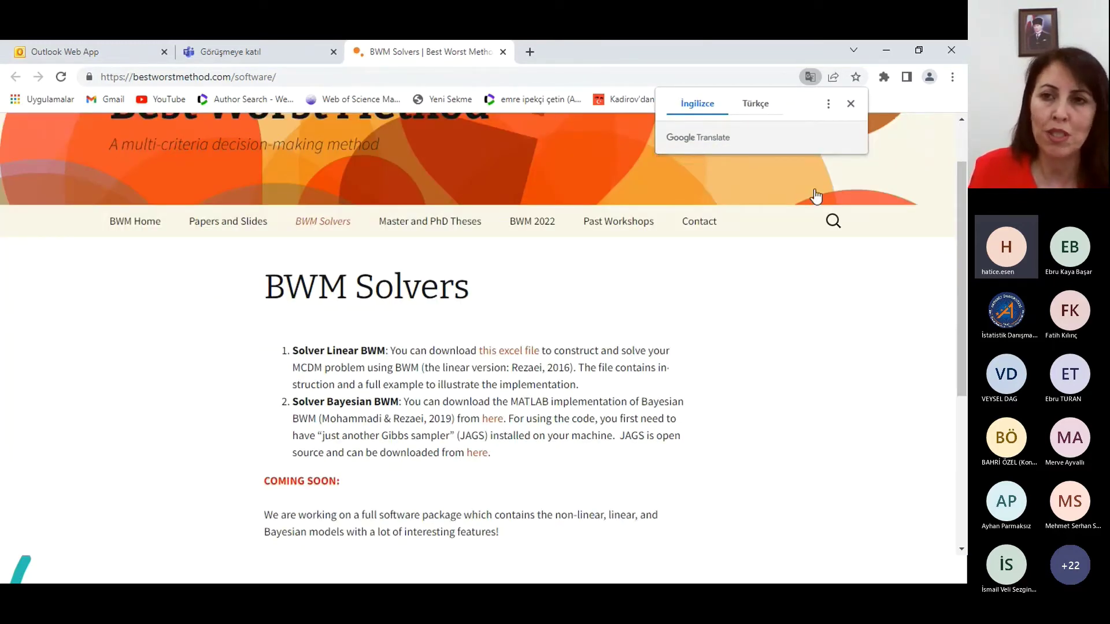
click(854, 105)
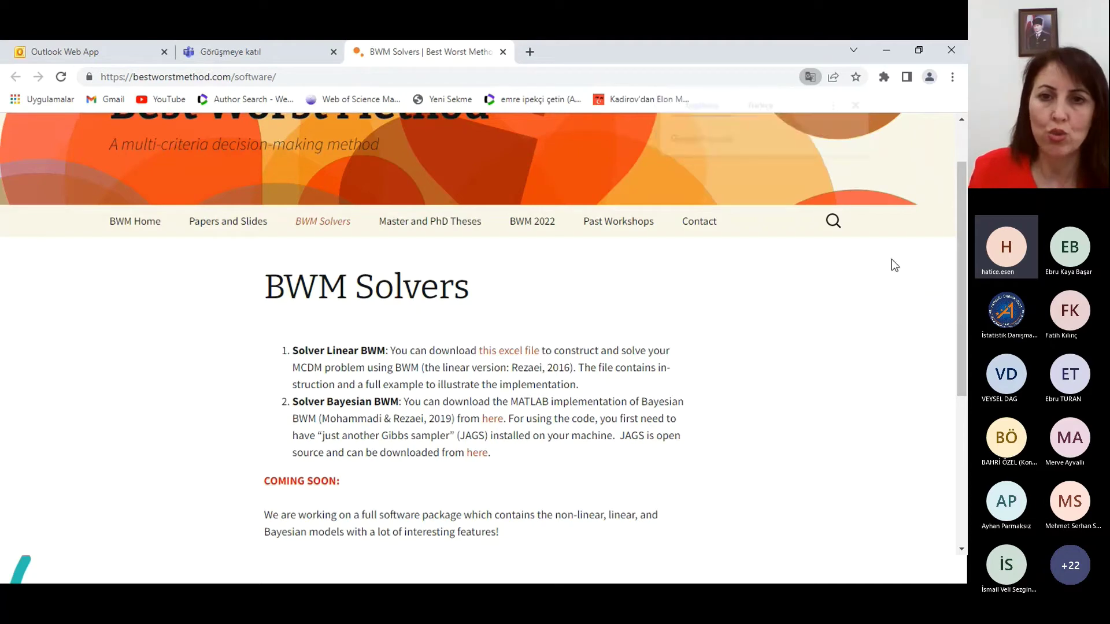
scroll(826, 384, down, 1)
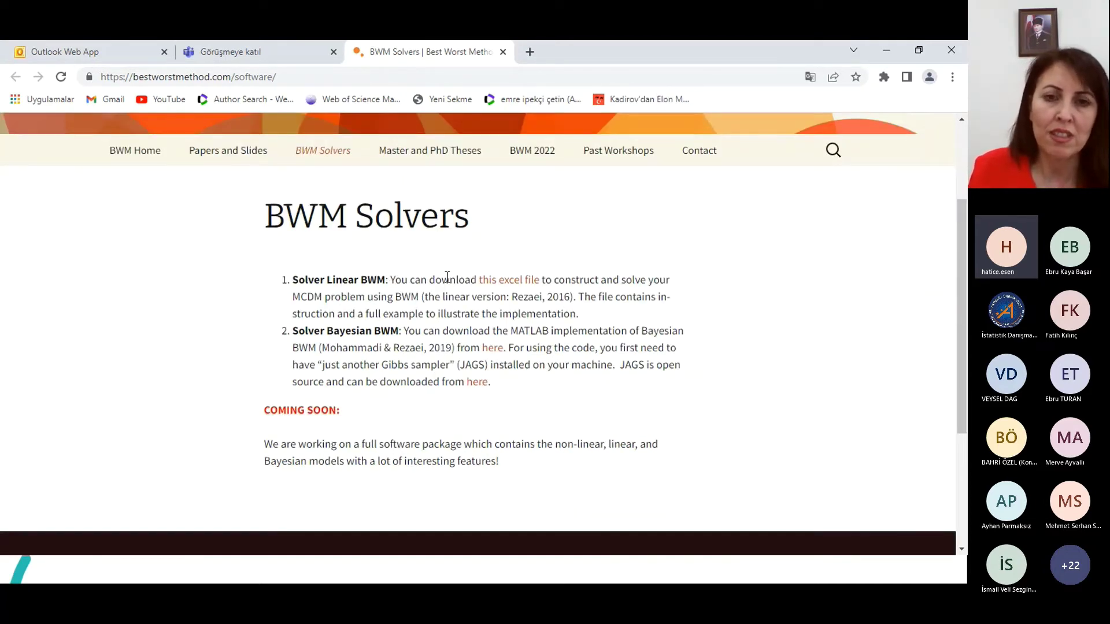
click(512, 279)
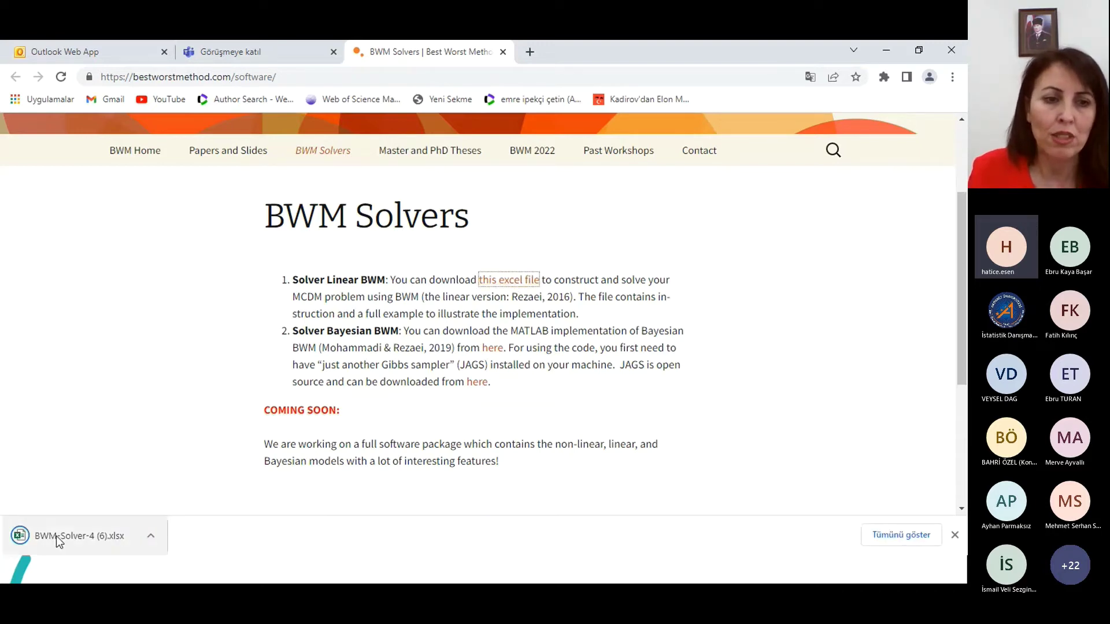
click(57, 535)
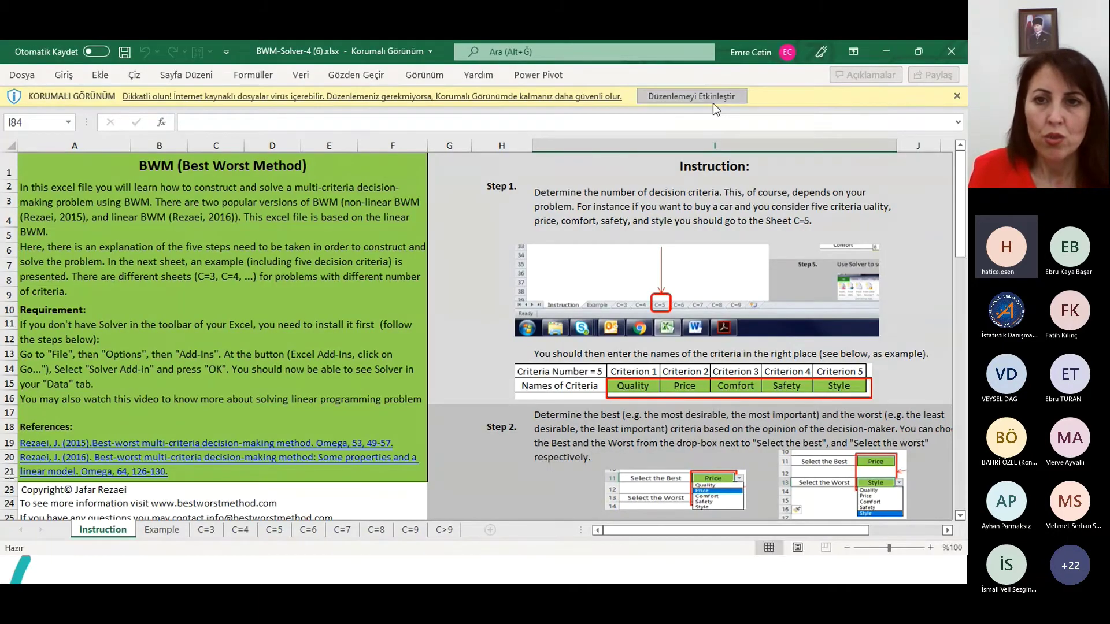
click(713, 103)
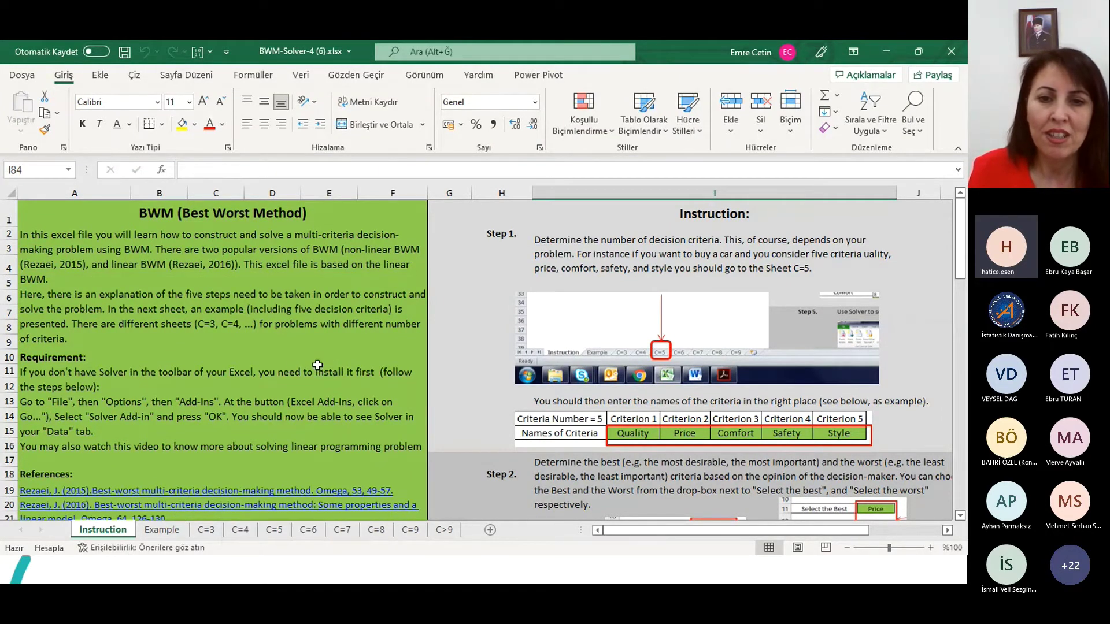
On the C=4 sheet, name Criterion 1 Maaş and Criterion 2 Yabancı Dil
scroll(318, 364, down, 1)
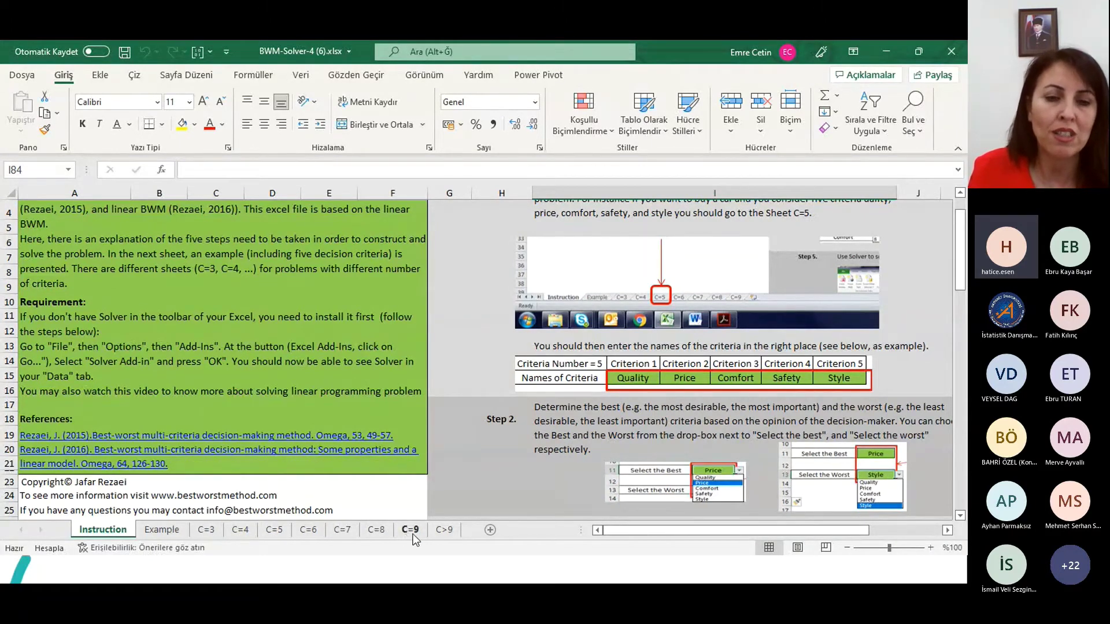
click(241, 530)
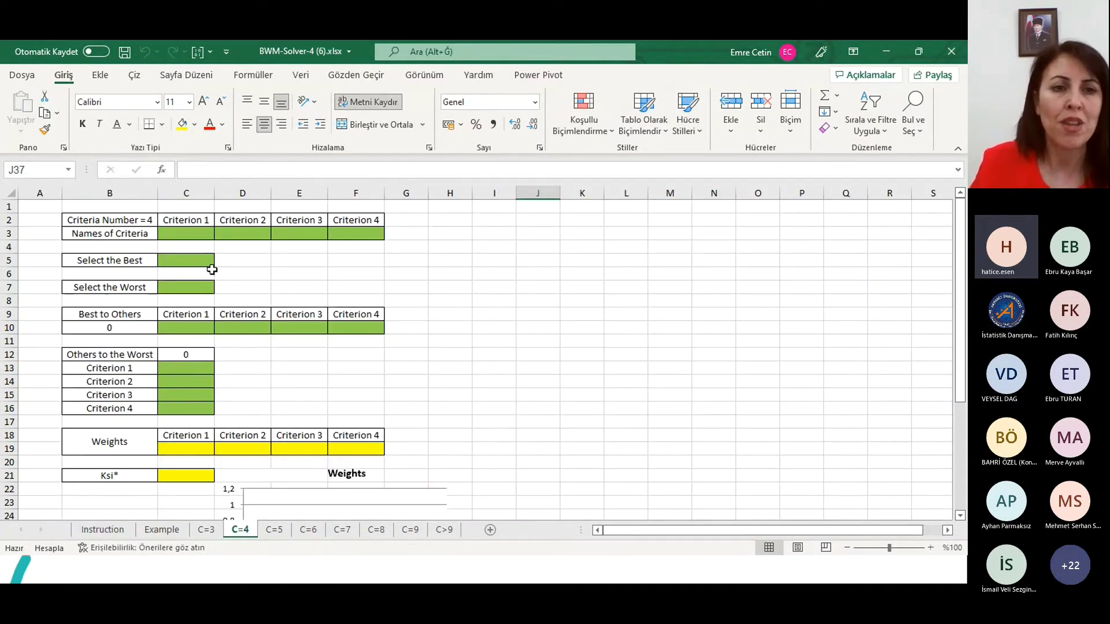
click(181, 234)
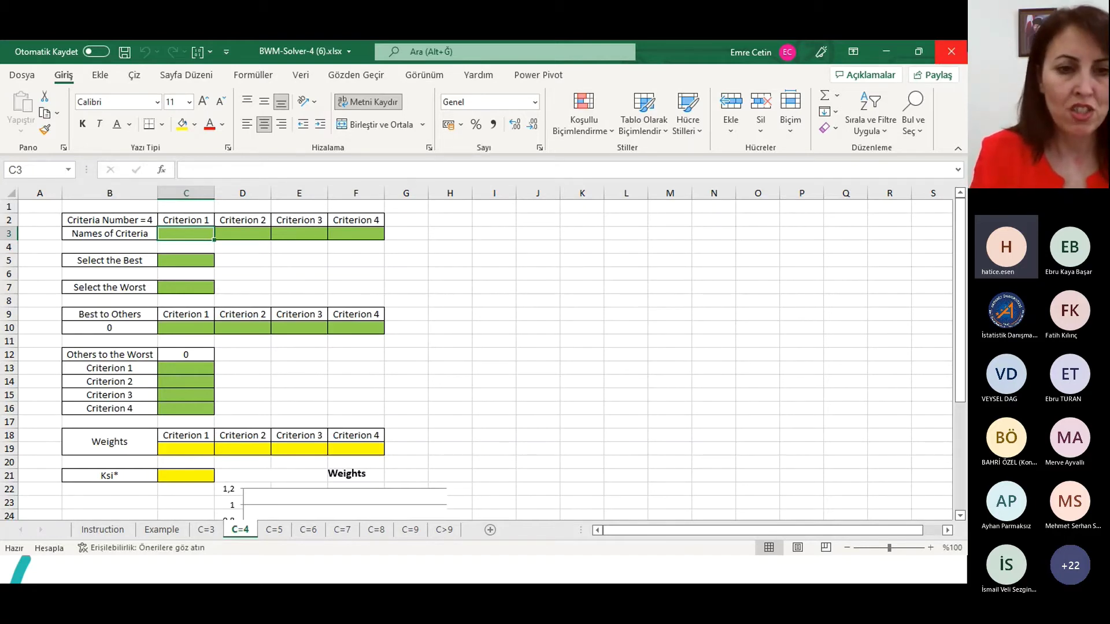
text(Maaş)
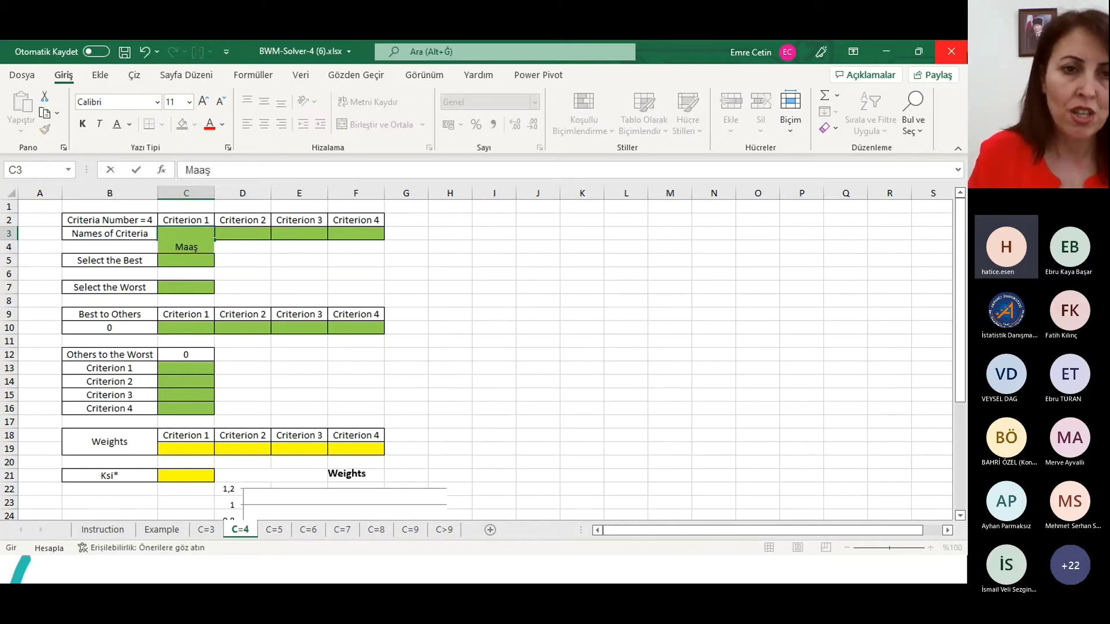
click(274, 232)
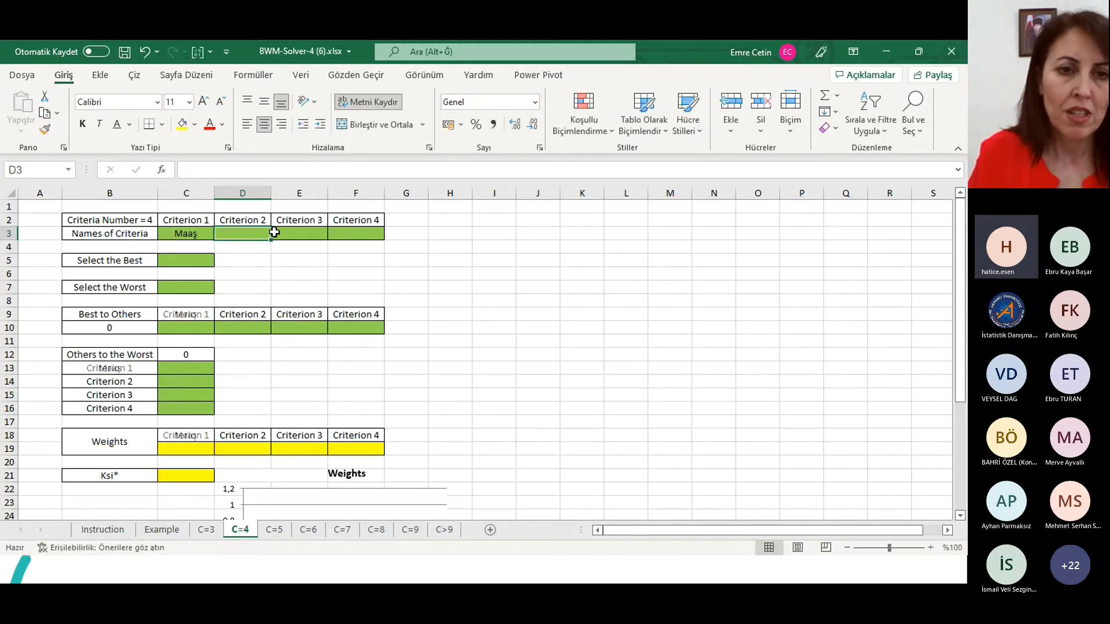
text(Yabancı)
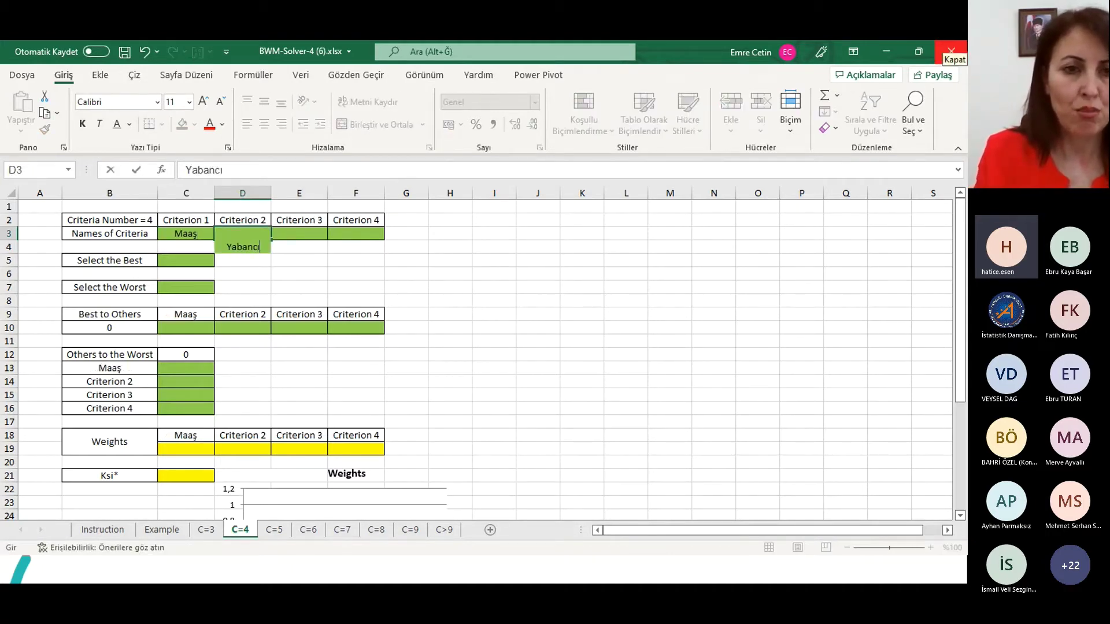
text( Dil)
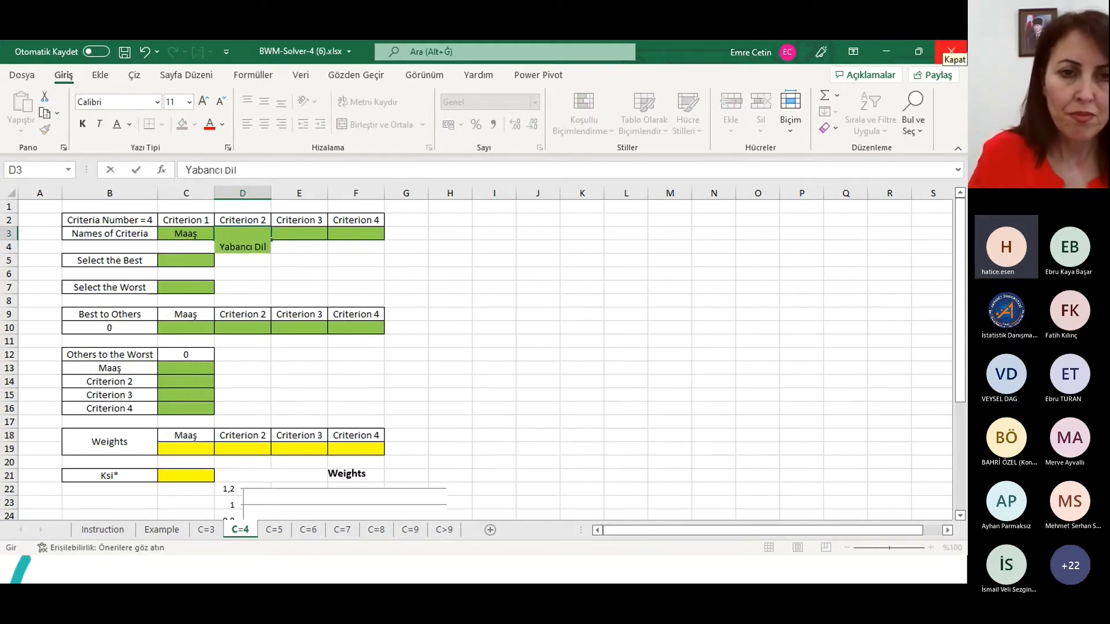
click(358, 285)
Name Criterion 3 Tecrübe and Criterion 4 Mülakat P. in the criteria names row
click(284, 231)
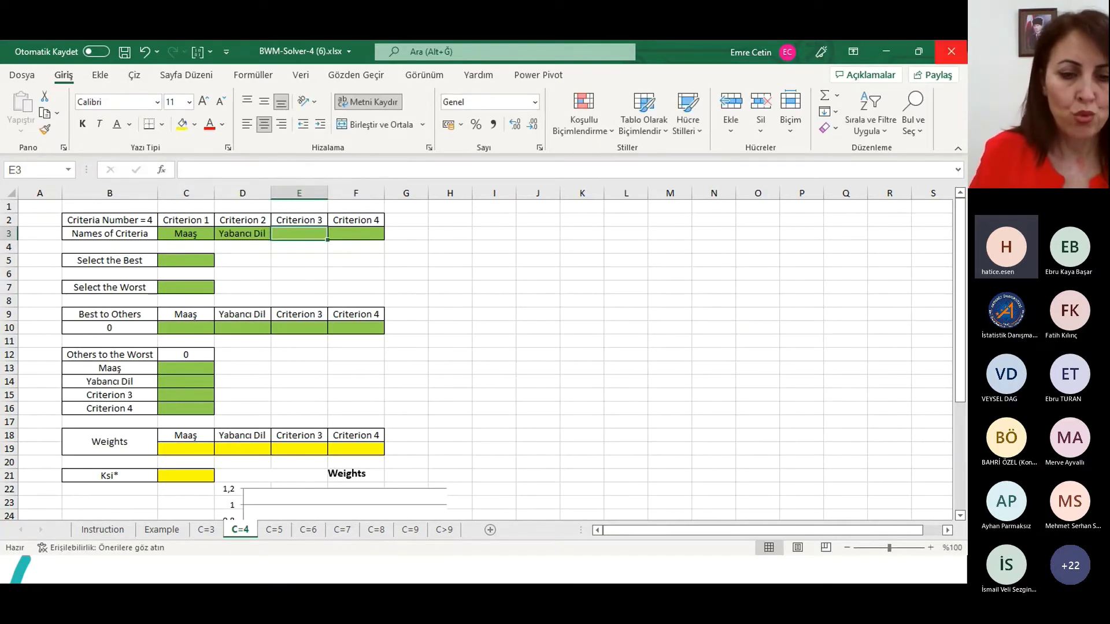
text(Tecrübe)
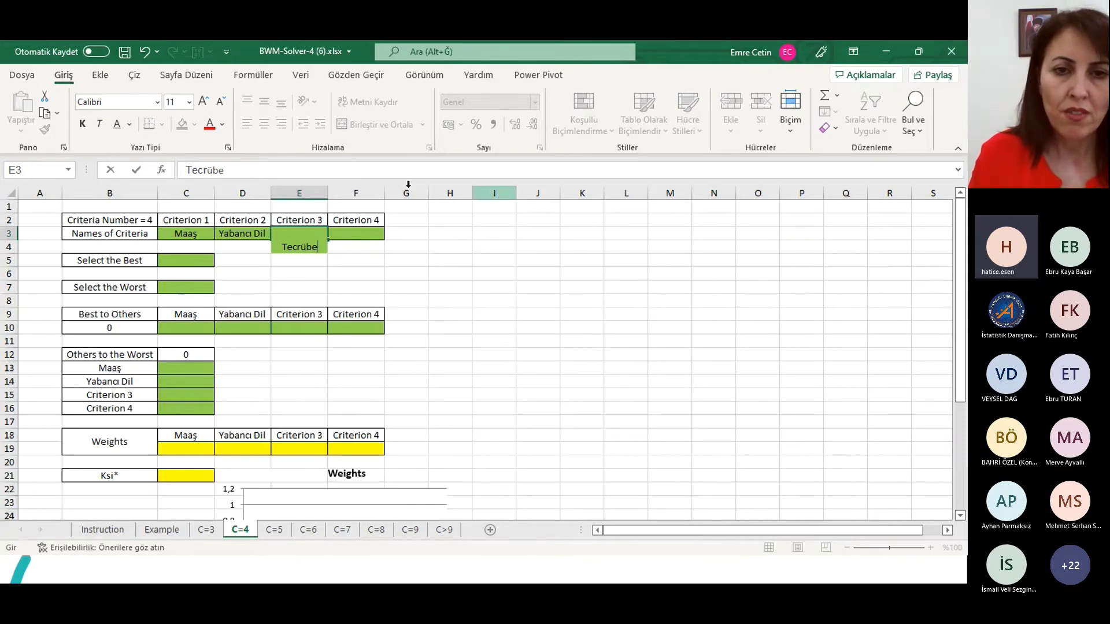
click(398, 270)
click(371, 240)
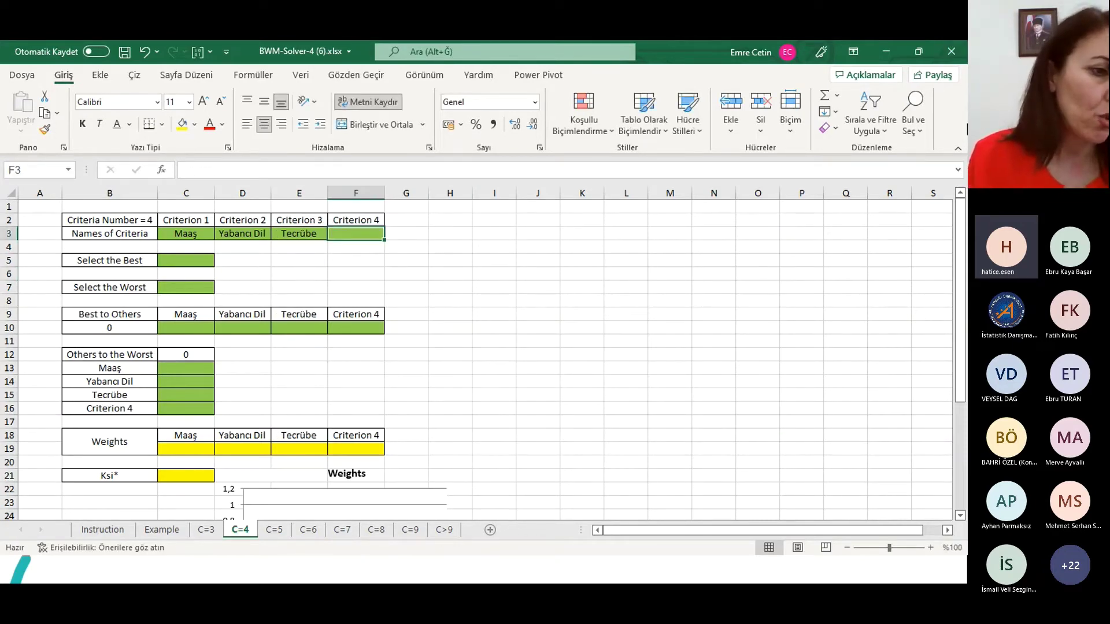
text(Mülake)
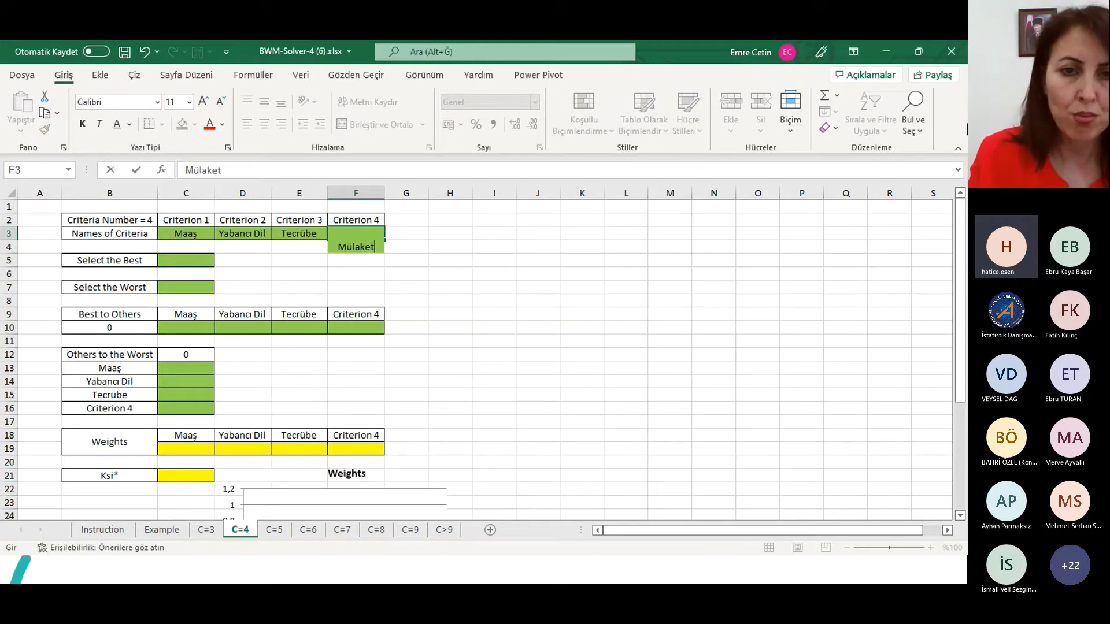
key(BackSpace)
text(at)
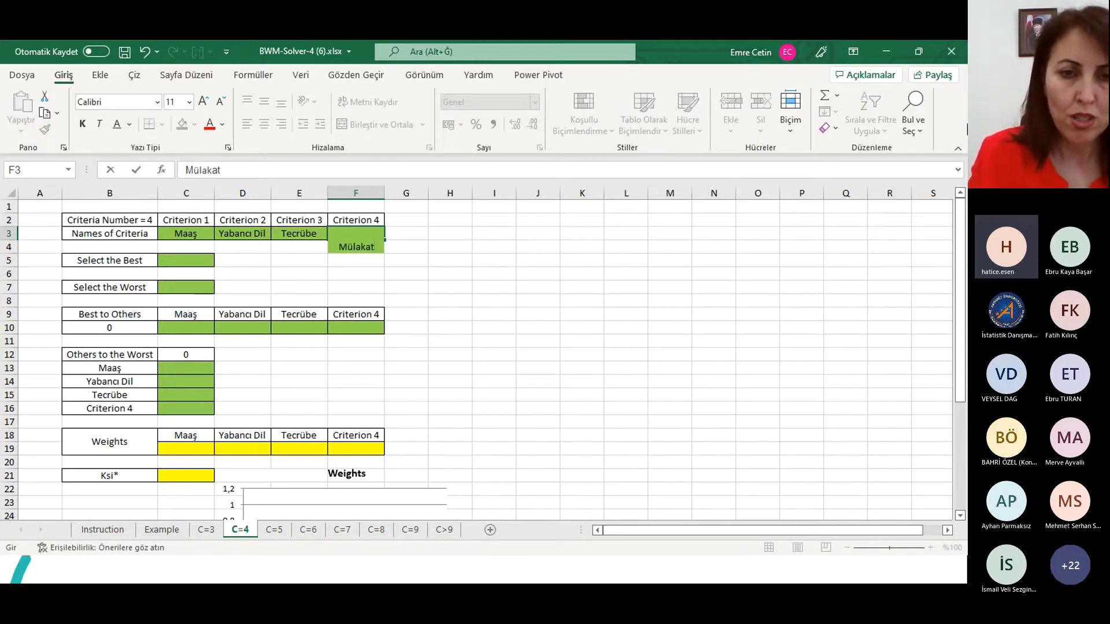
text( P.)
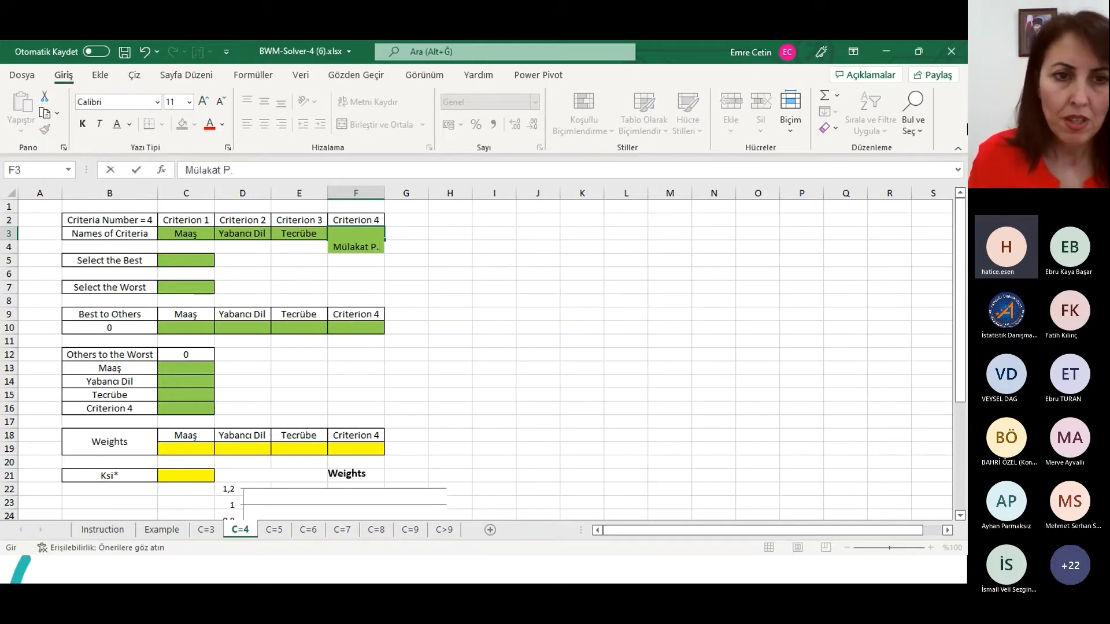
click(505, 248)
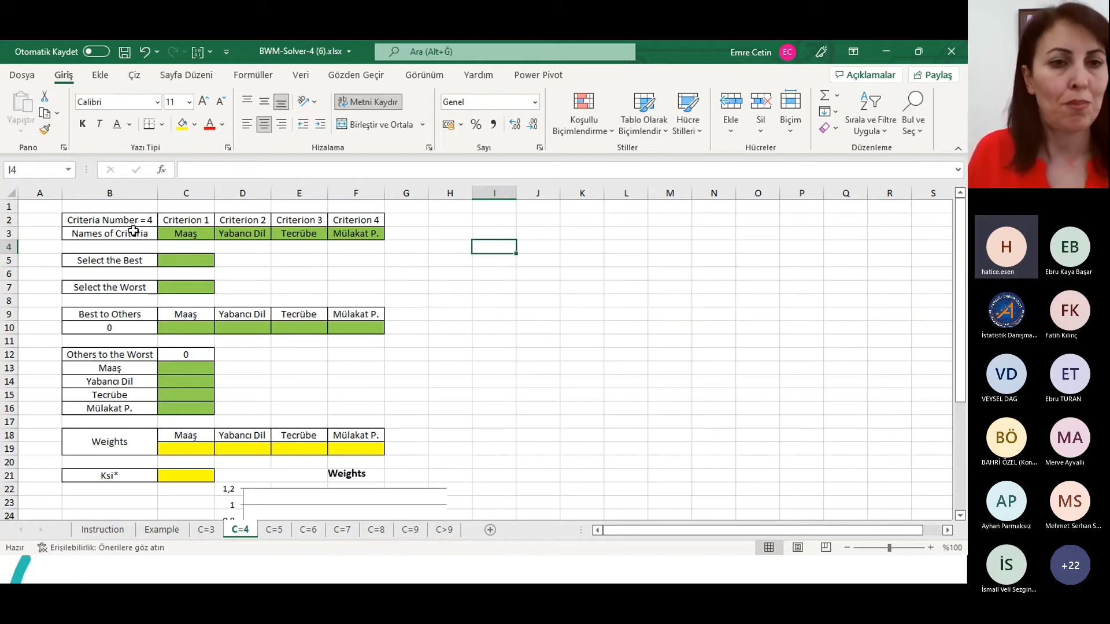
Choose Tecrübe as the best criterion and Mülakat P. as the worst criterion
click(193, 260)
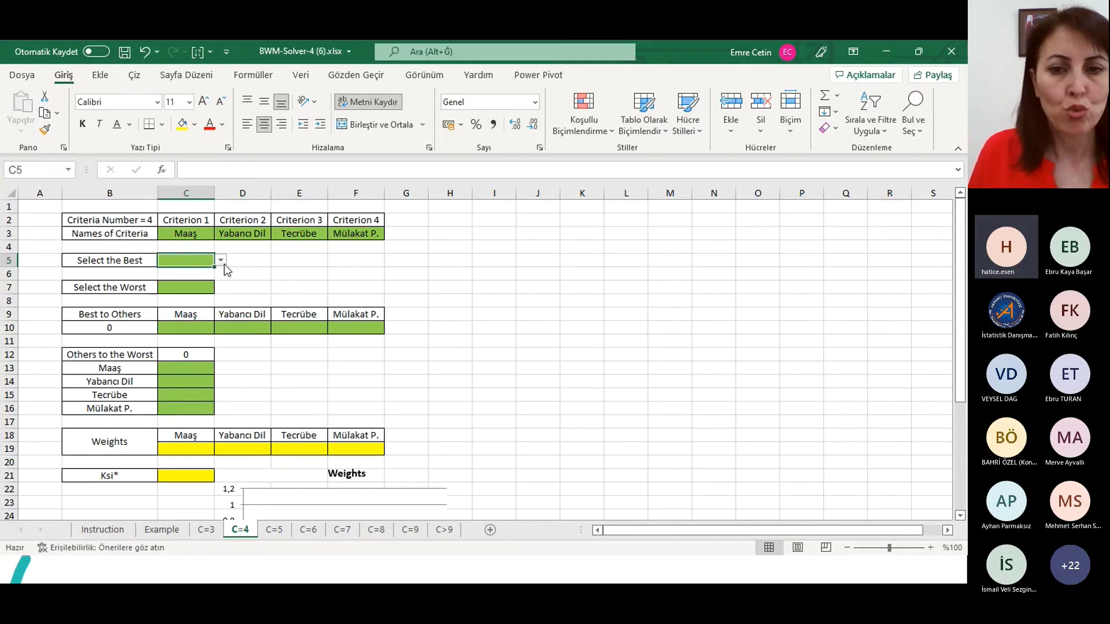
click(929, 548)
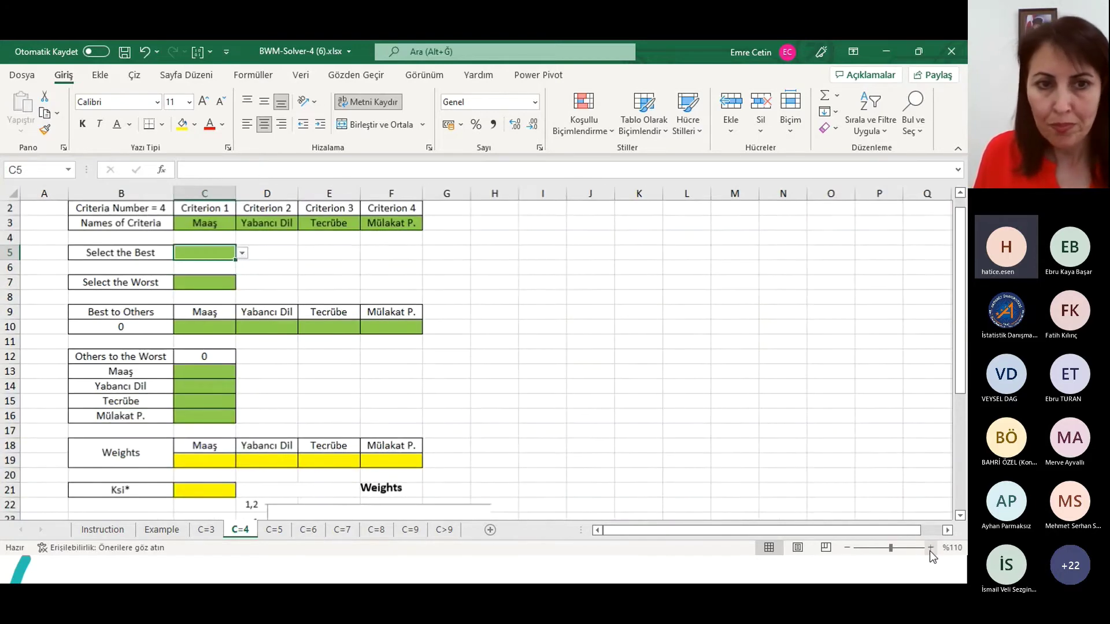
click(930, 548)
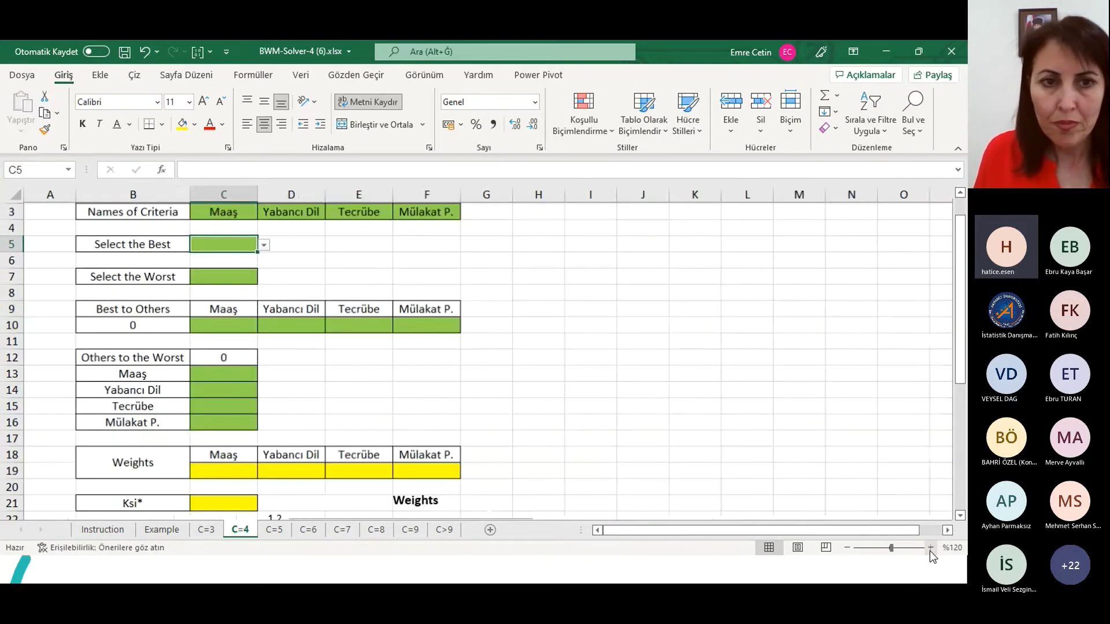
click(265, 244)
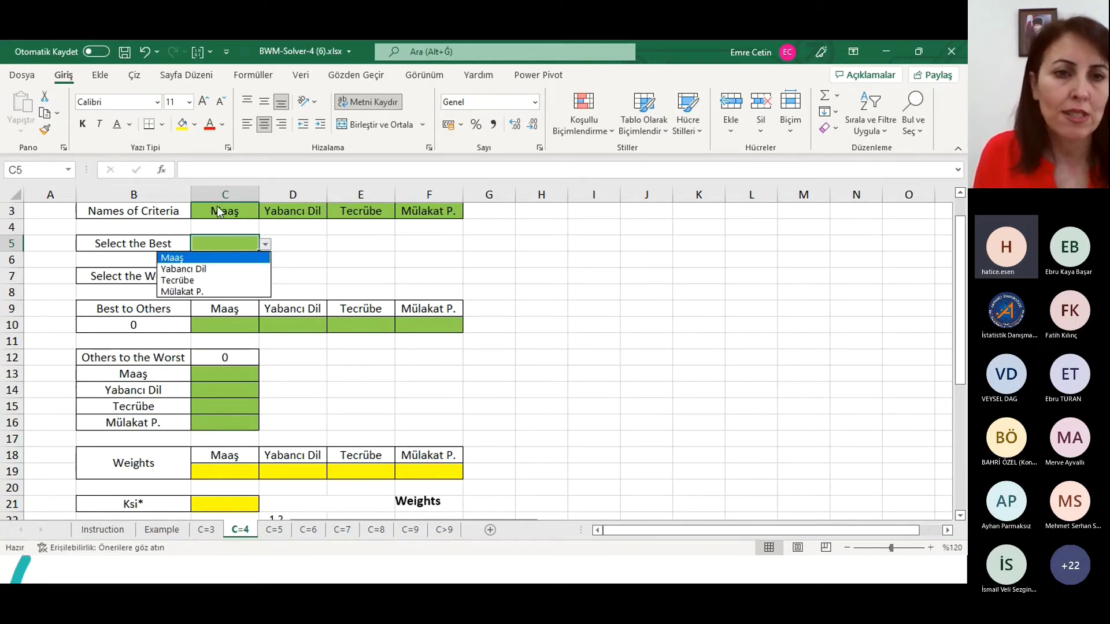
click(204, 281)
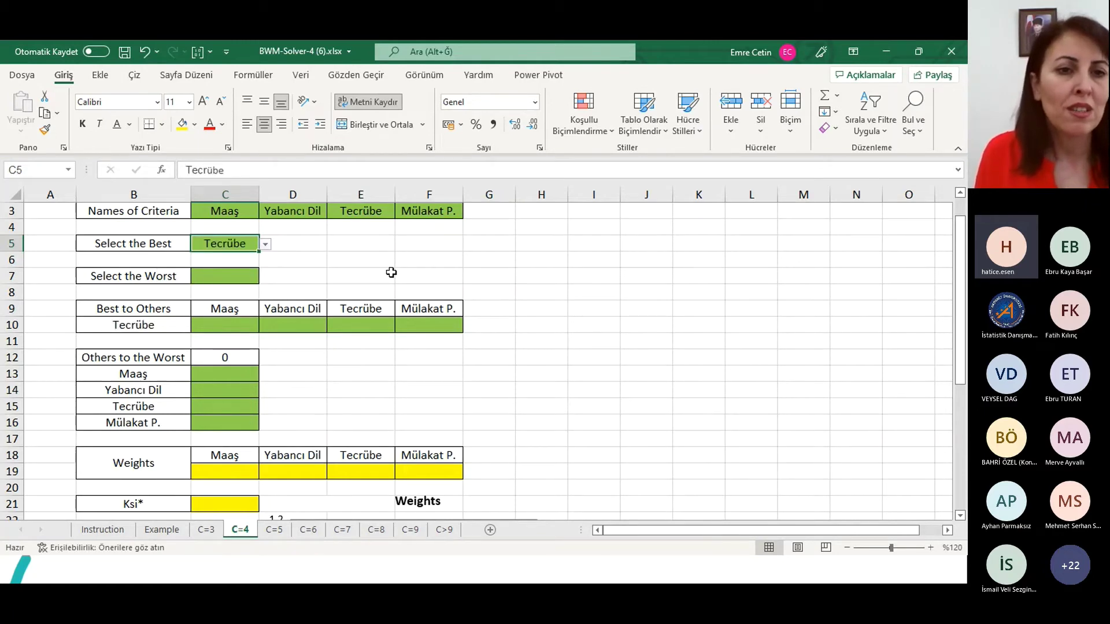
click(224, 276)
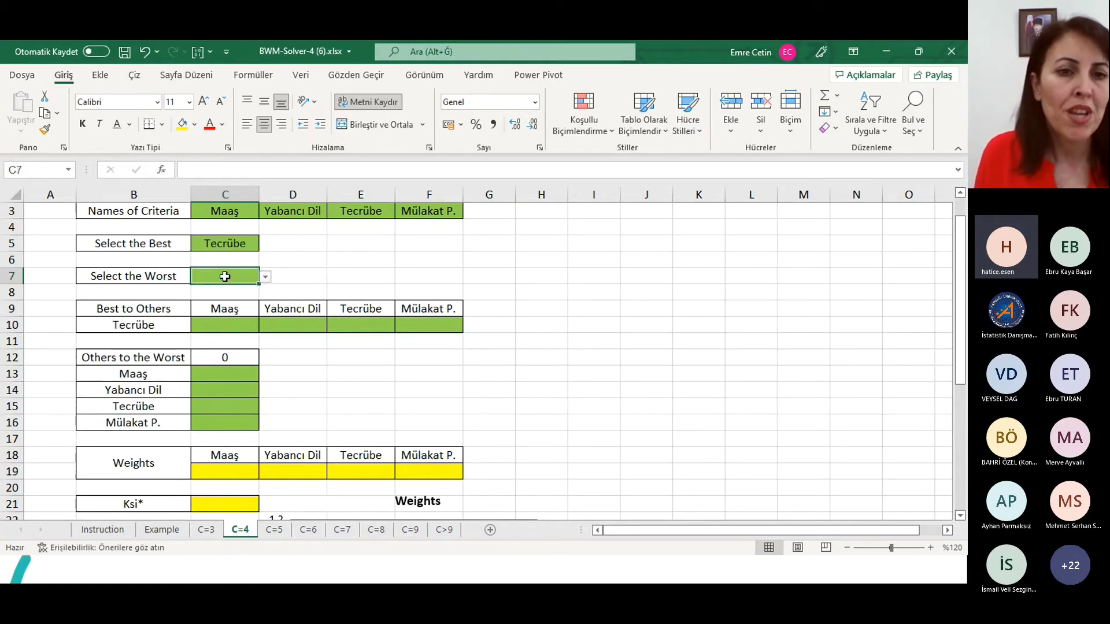
click(265, 277)
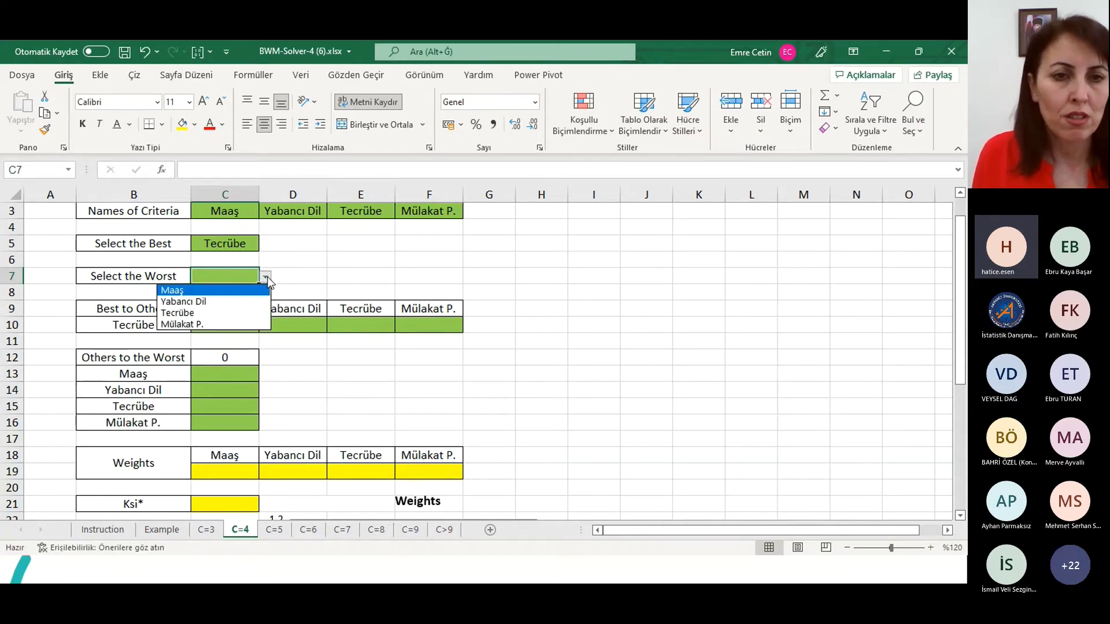
click(228, 324)
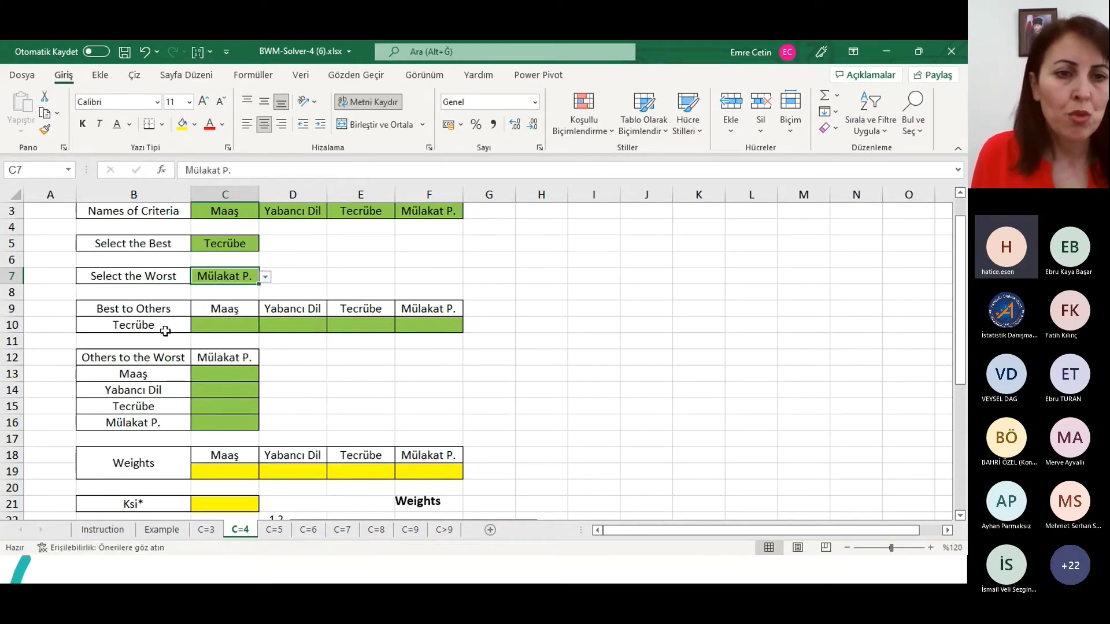
click(602, 404)
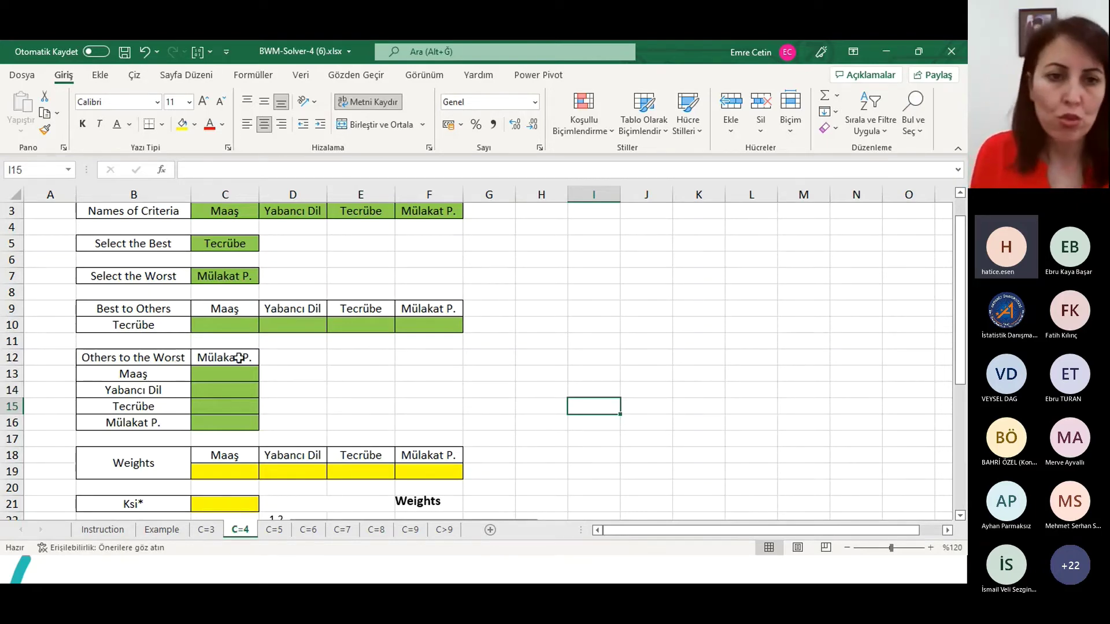
In the Best to Others row, rate Tecrübe 4 over Maaş and 3 over Yabancı Dil
click(211, 326)
click(265, 326)
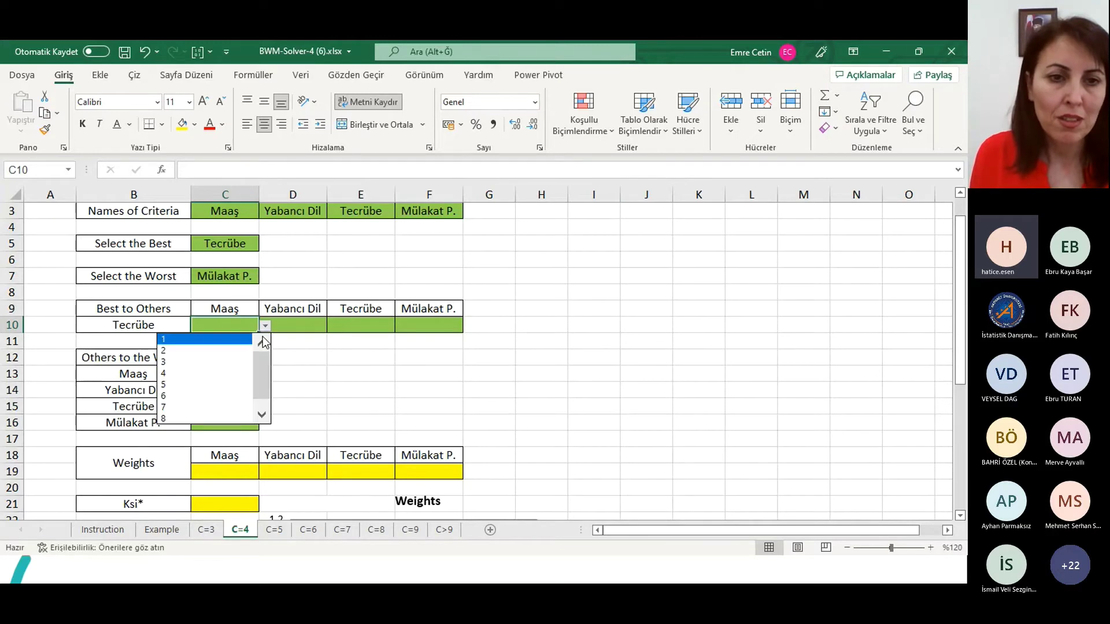
click(241, 375)
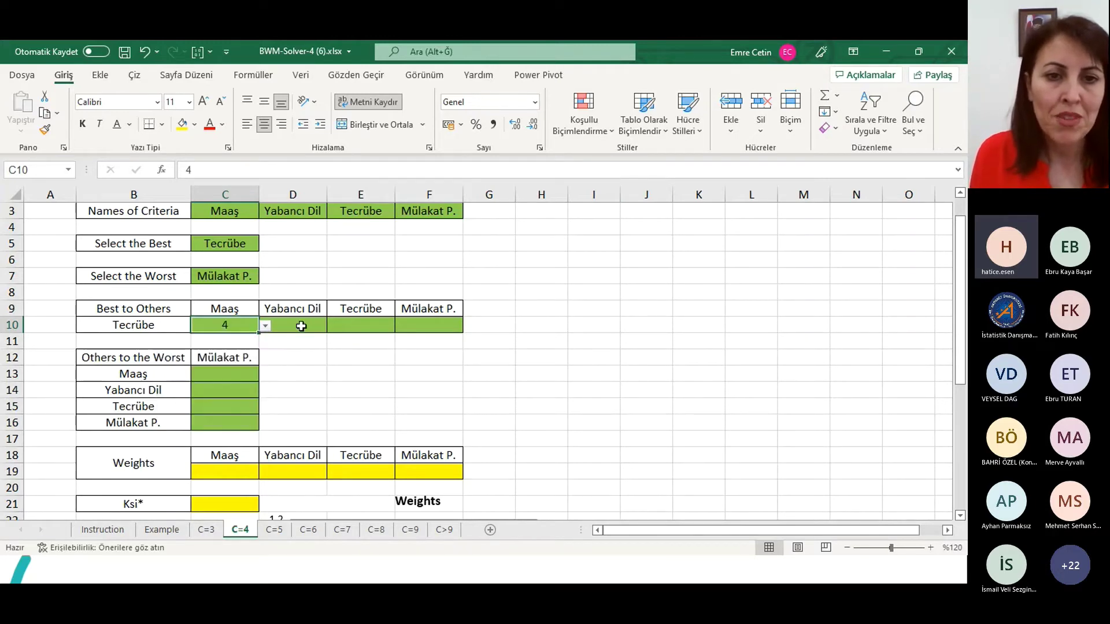
click(300, 325)
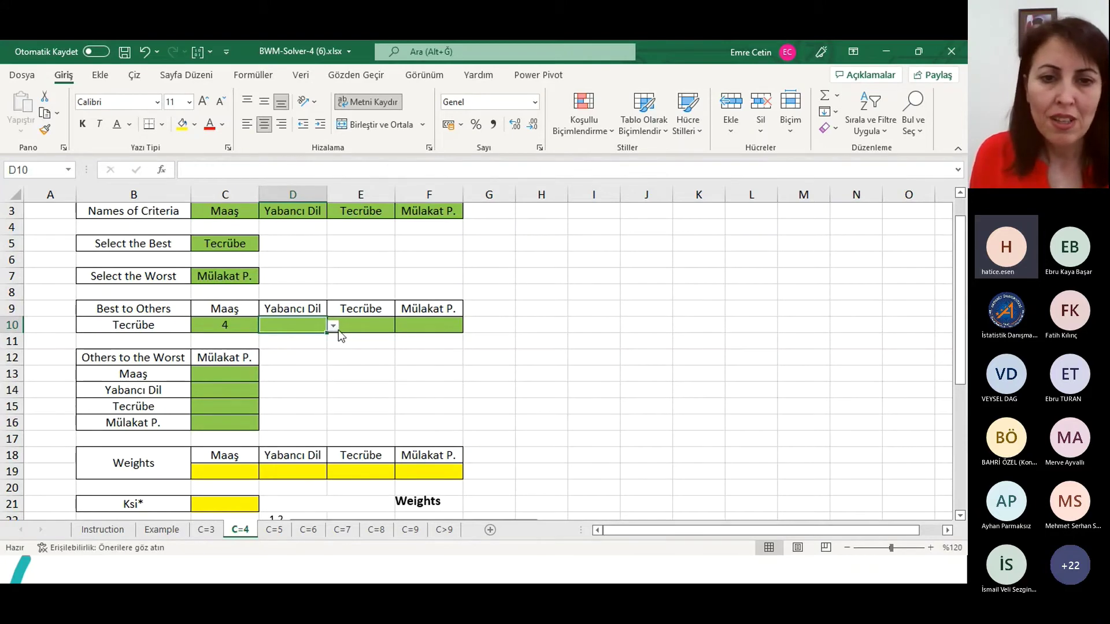
click(333, 327)
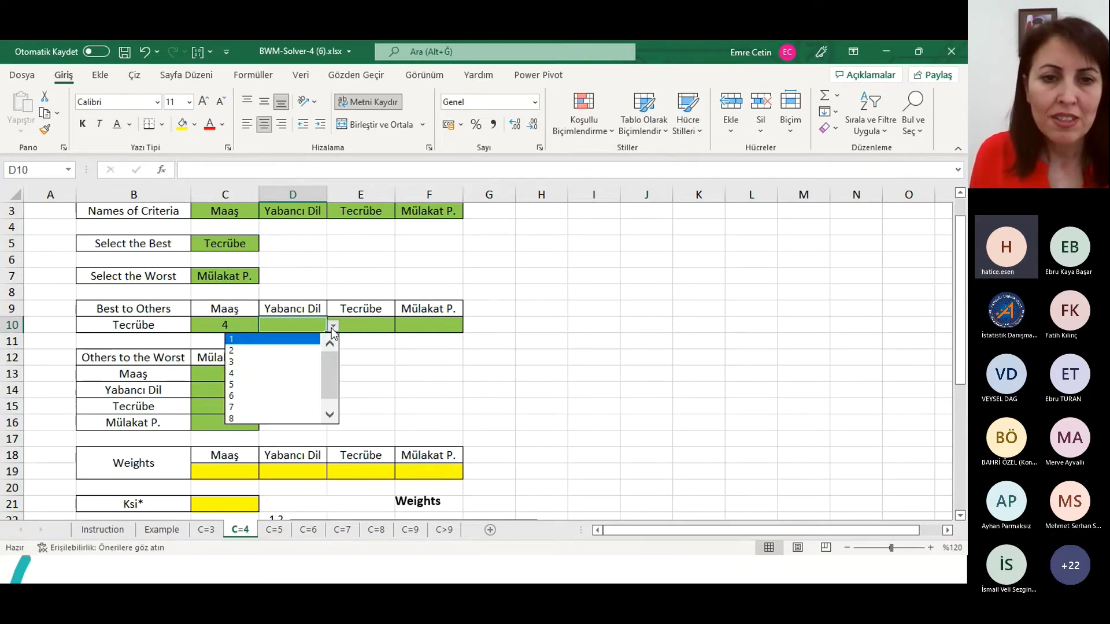
click(306, 362)
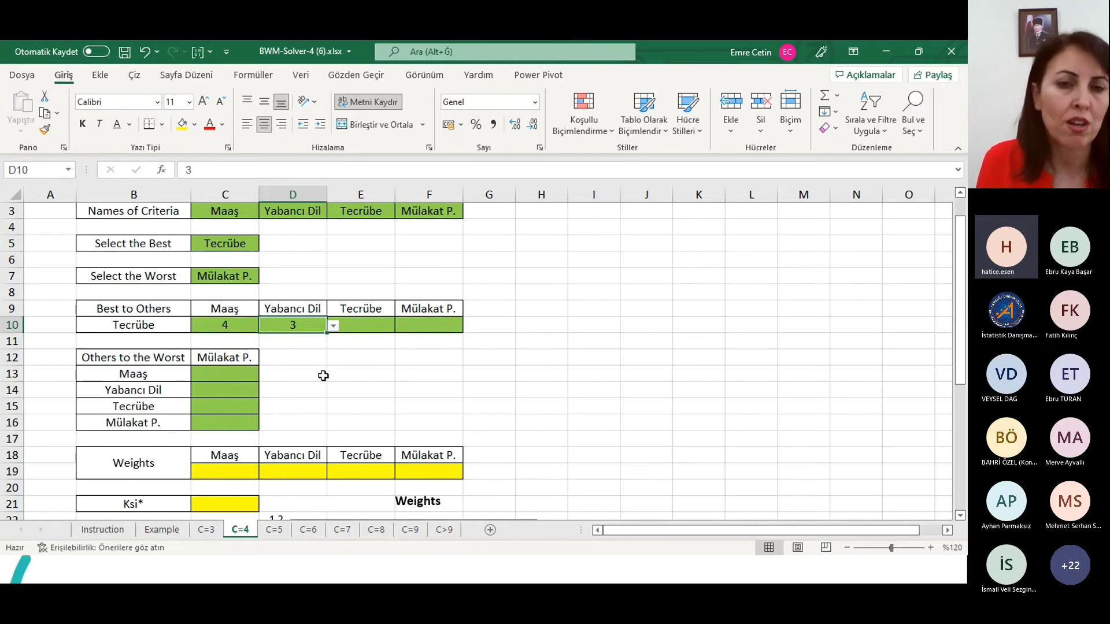
In the Best to Others row, rate Tecrübe 1 against itself and 6 over Mülakat P
click(370, 325)
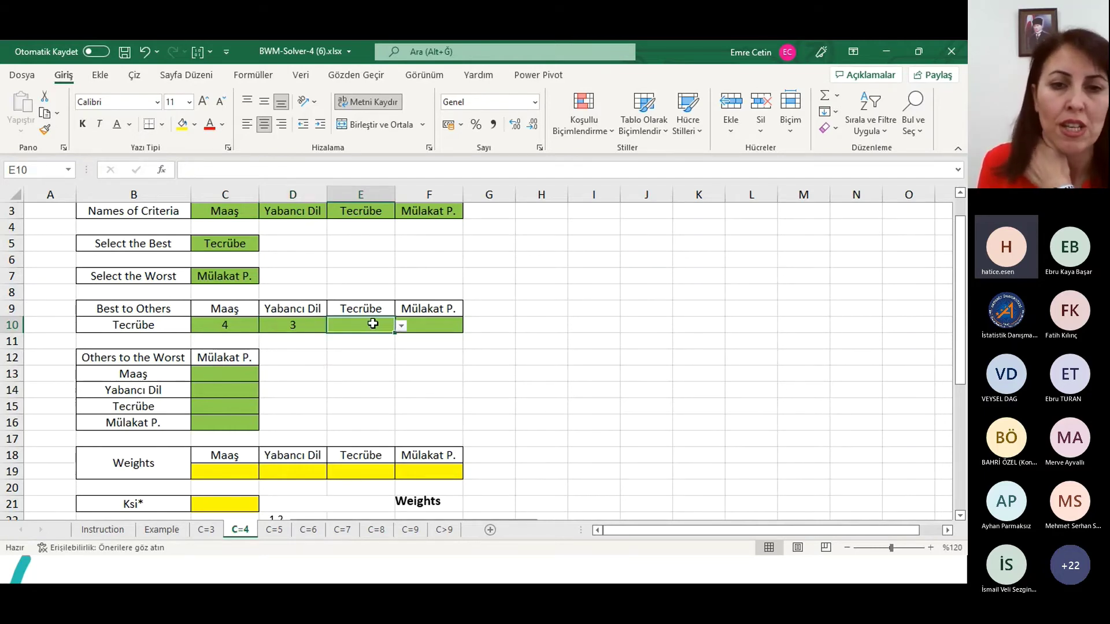
click(401, 326)
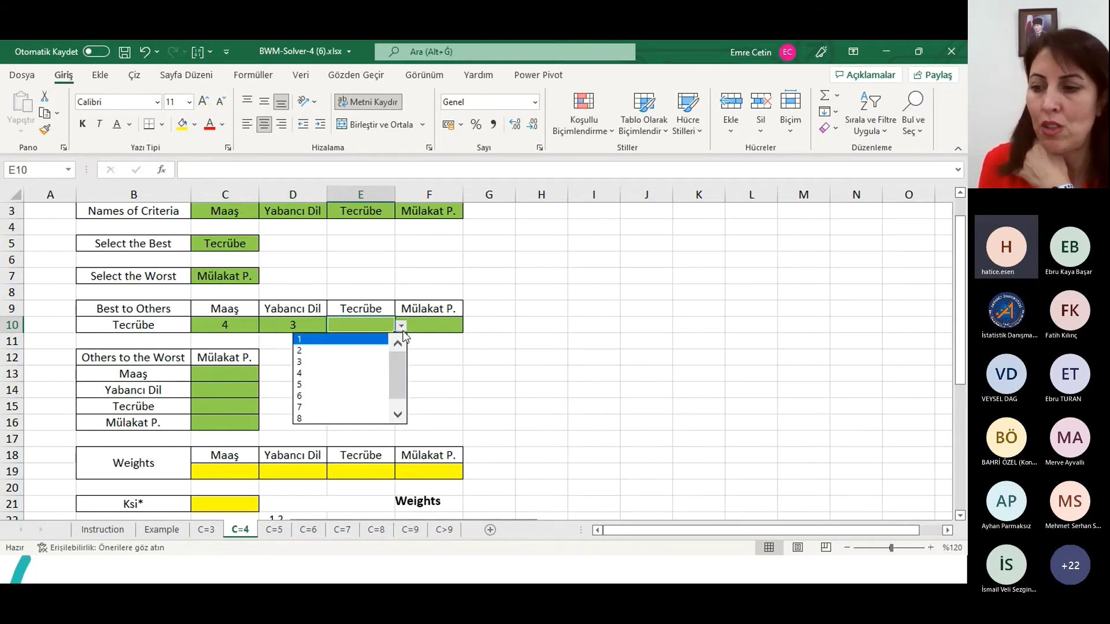
click(345, 338)
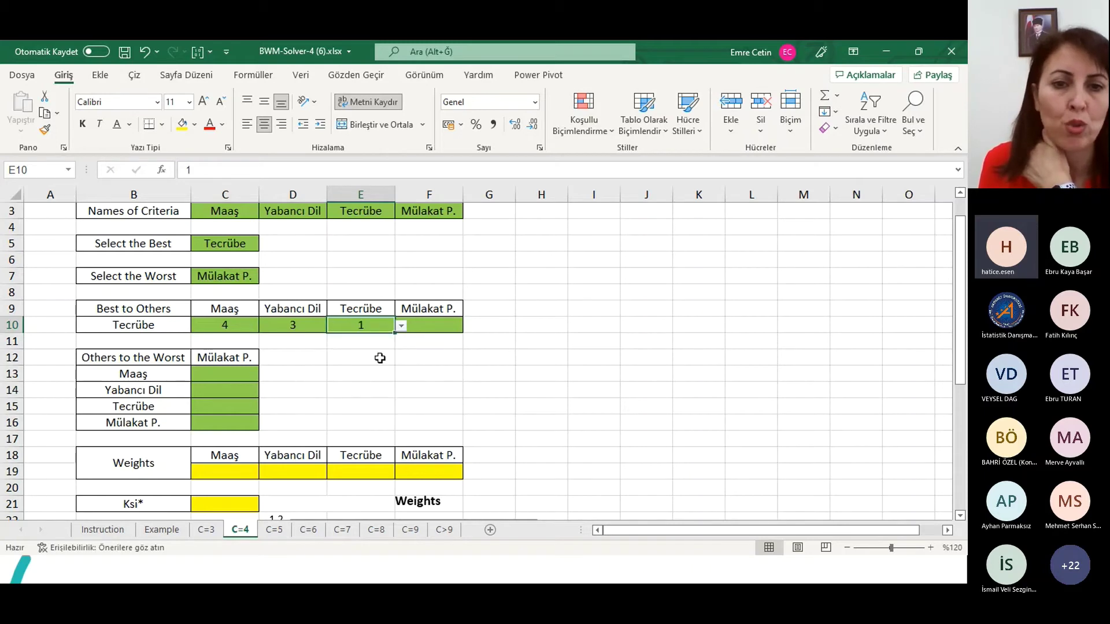
click(376, 370)
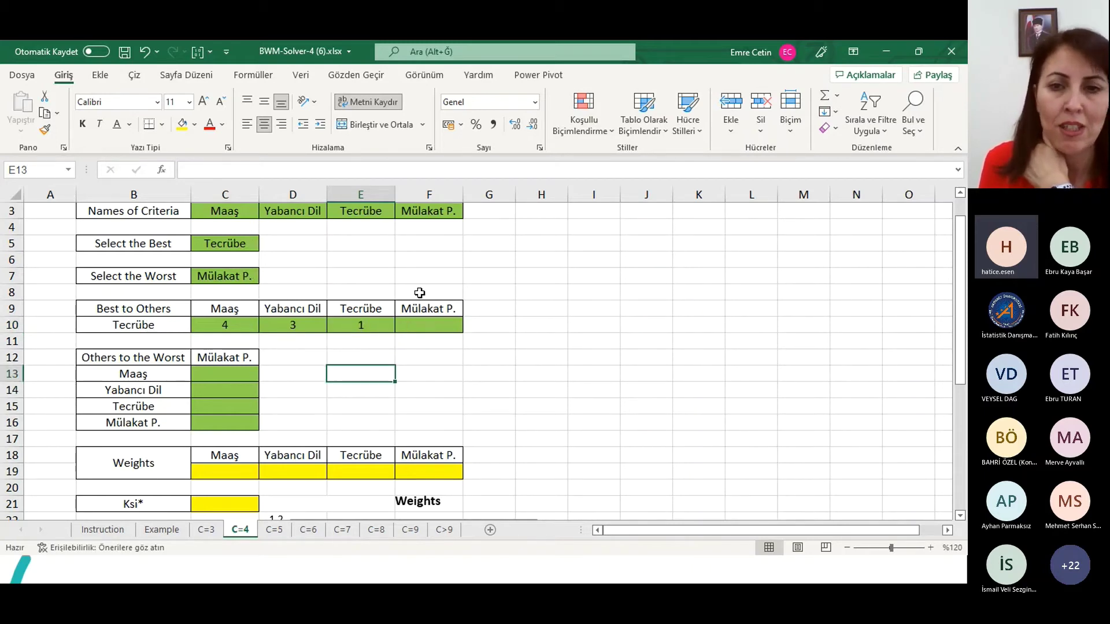
click(436, 330)
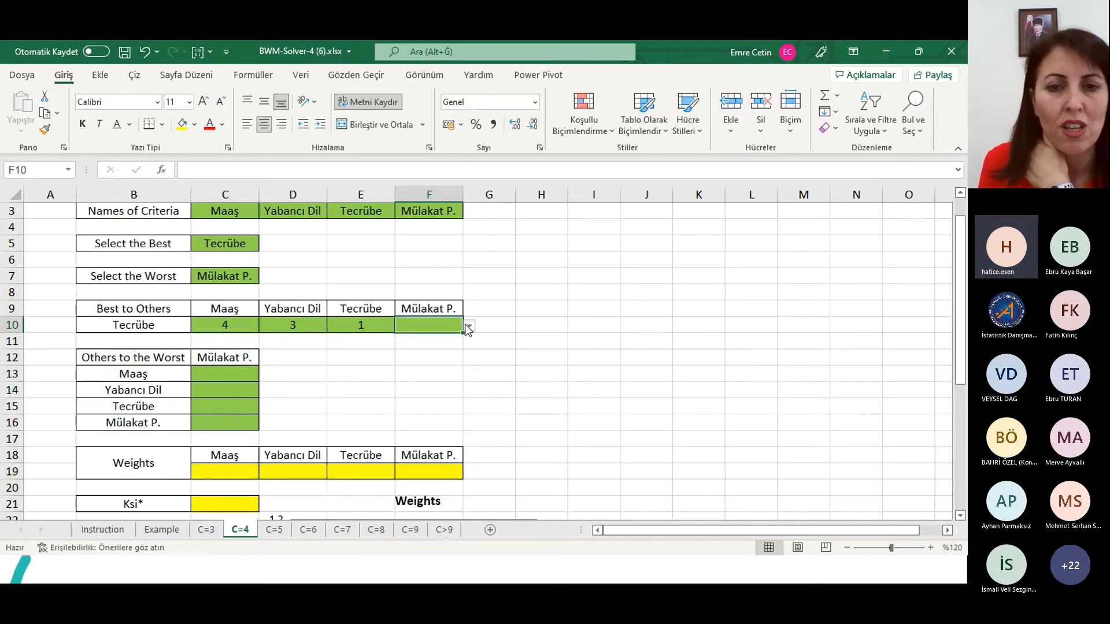
click(469, 328)
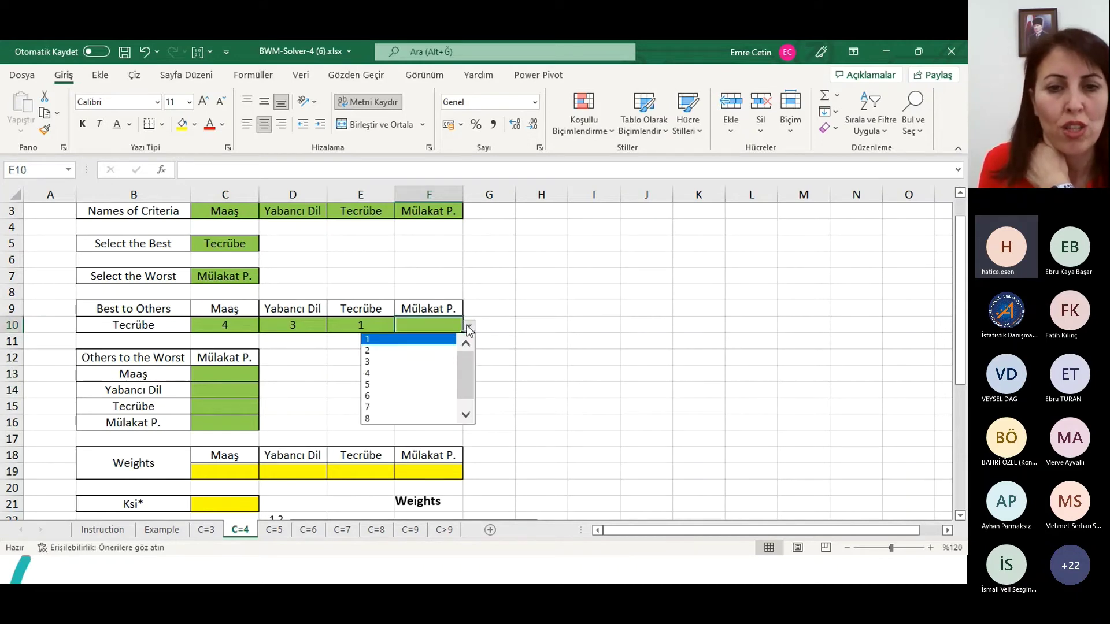
click(425, 396)
click(537, 387)
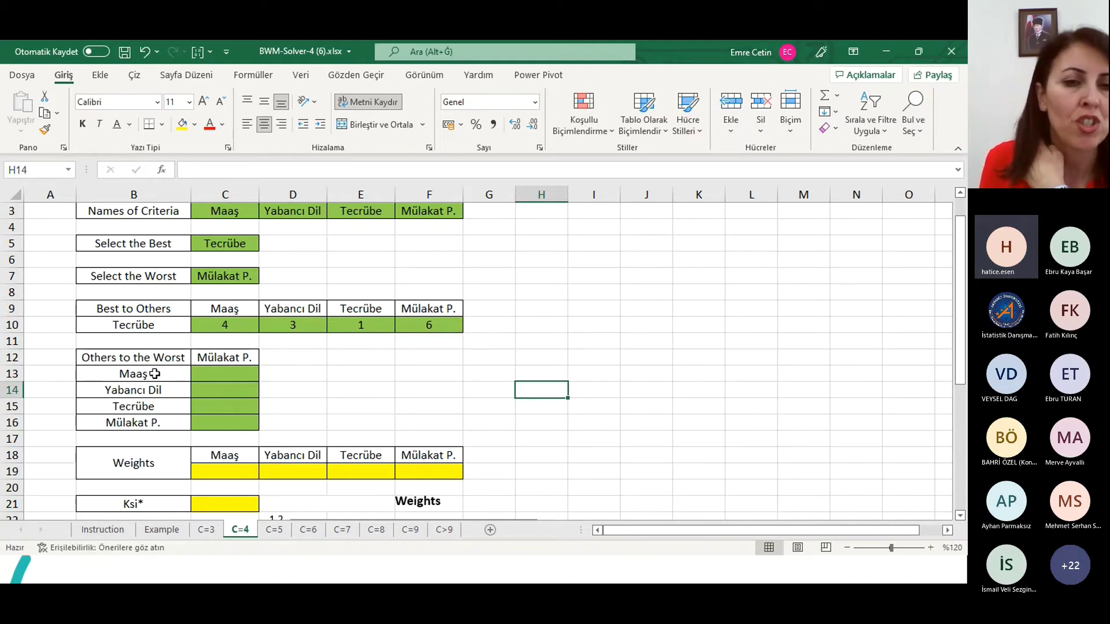
In the Others to the Worst column, rate Maaş 2 and Yabancı Dil 4 over Mülakat P
click(225, 373)
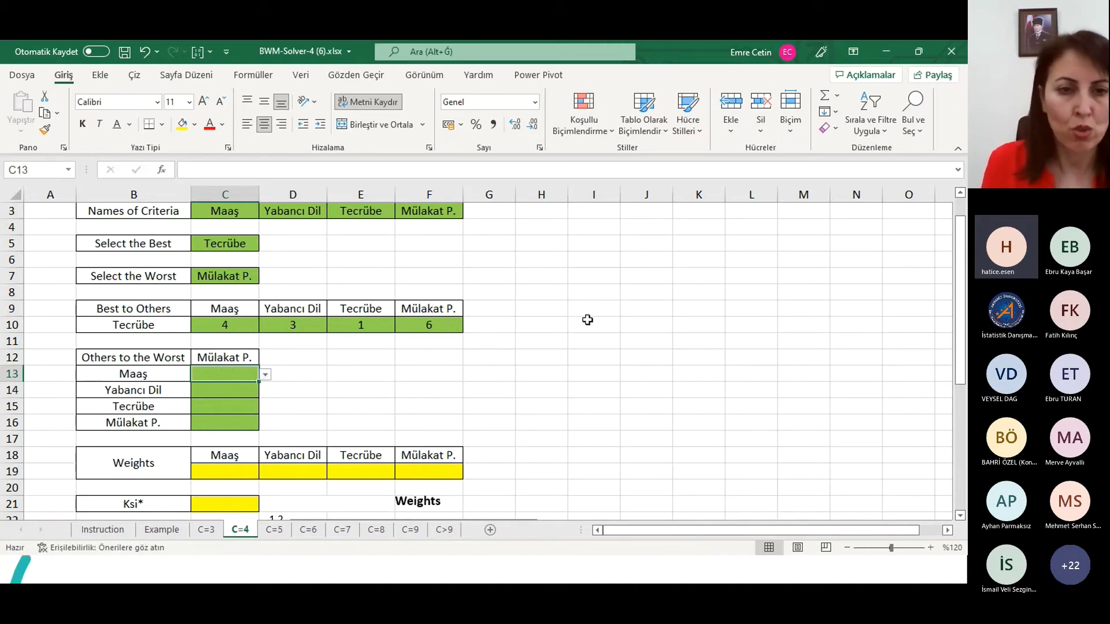
text(2)
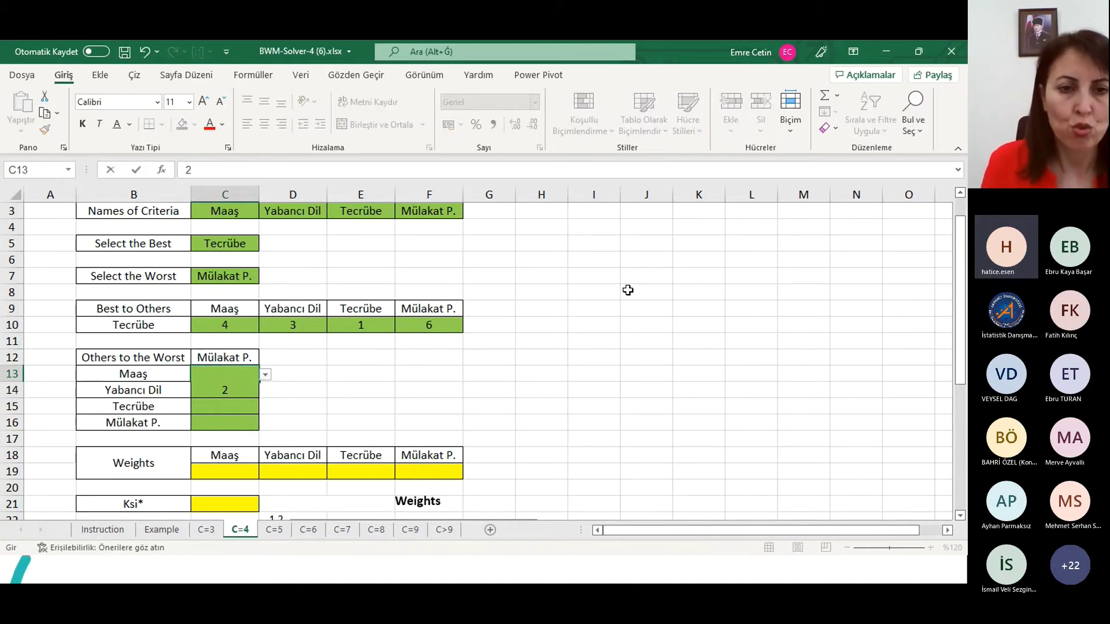
click(434, 354)
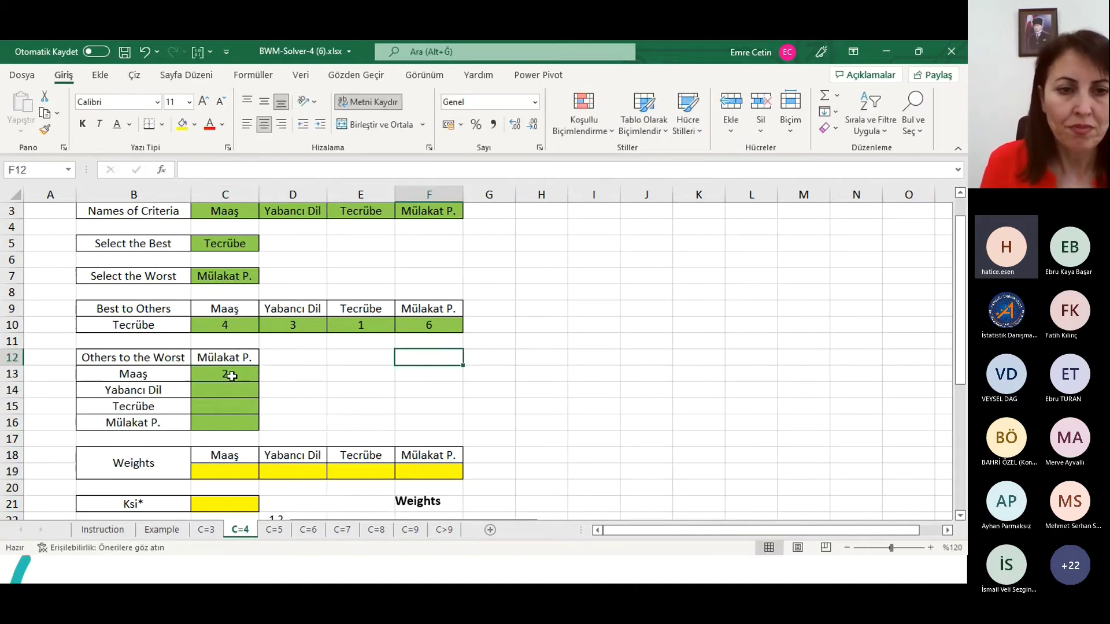
click(215, 391)
text(4)
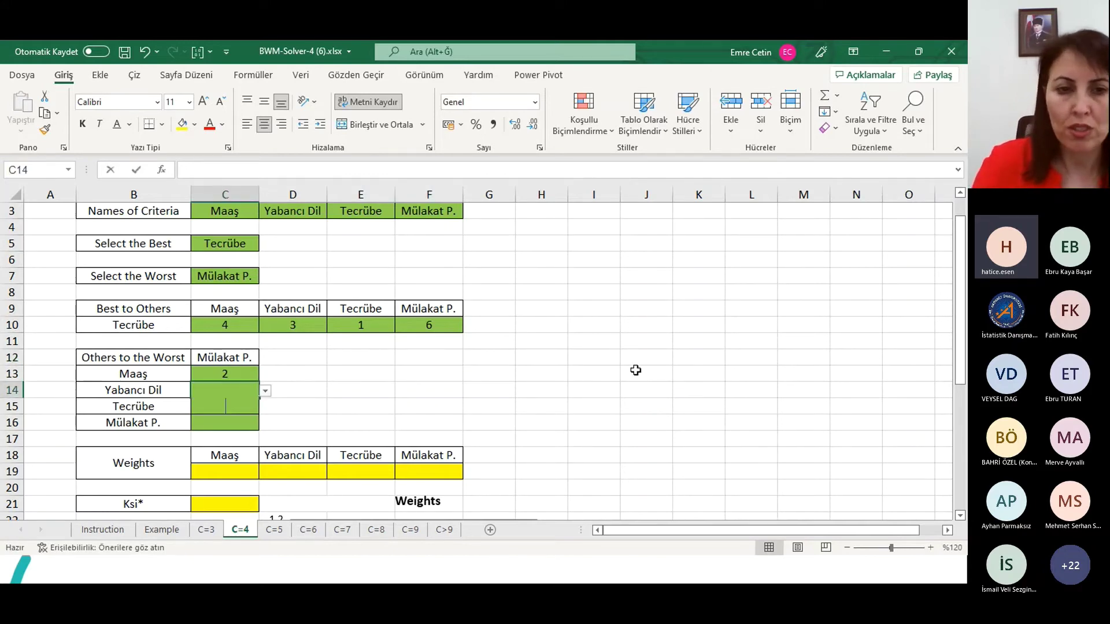
click(265, 391)
click(239, 405)
In the Others to the Worst column, rate Tecrübe 6 and Mülakat P. 1
click(240, 402)
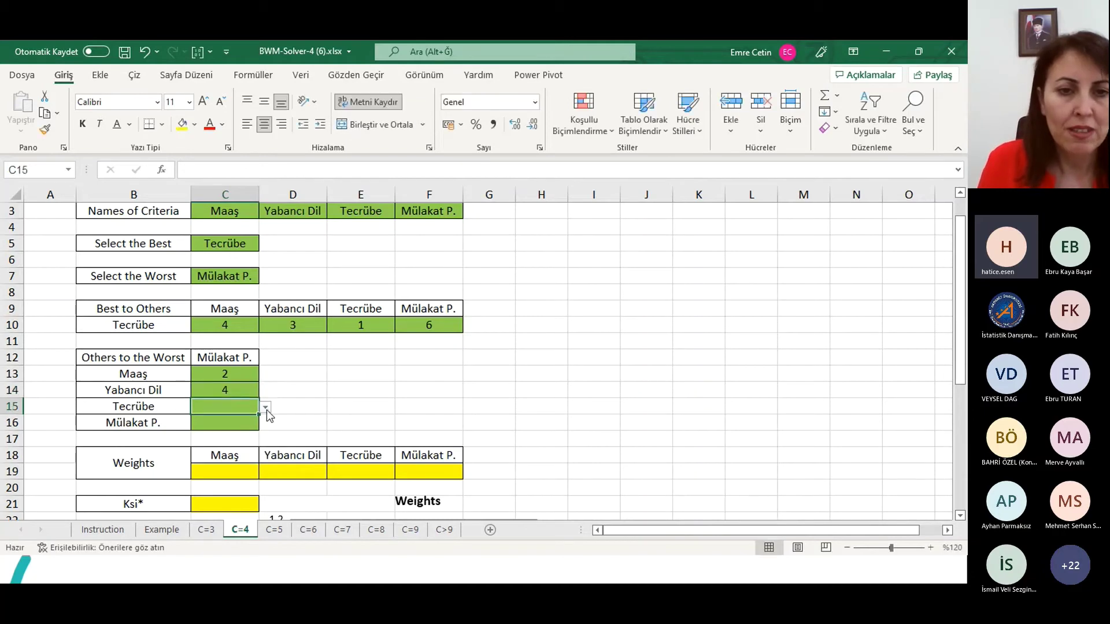
click(270, 411)
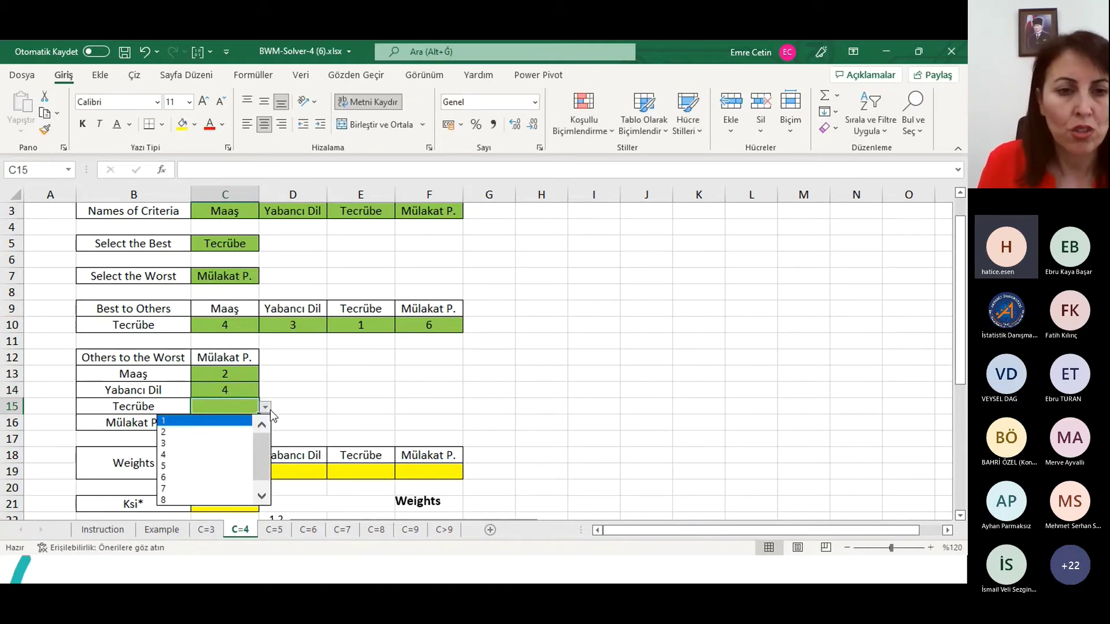
click(225, 476)
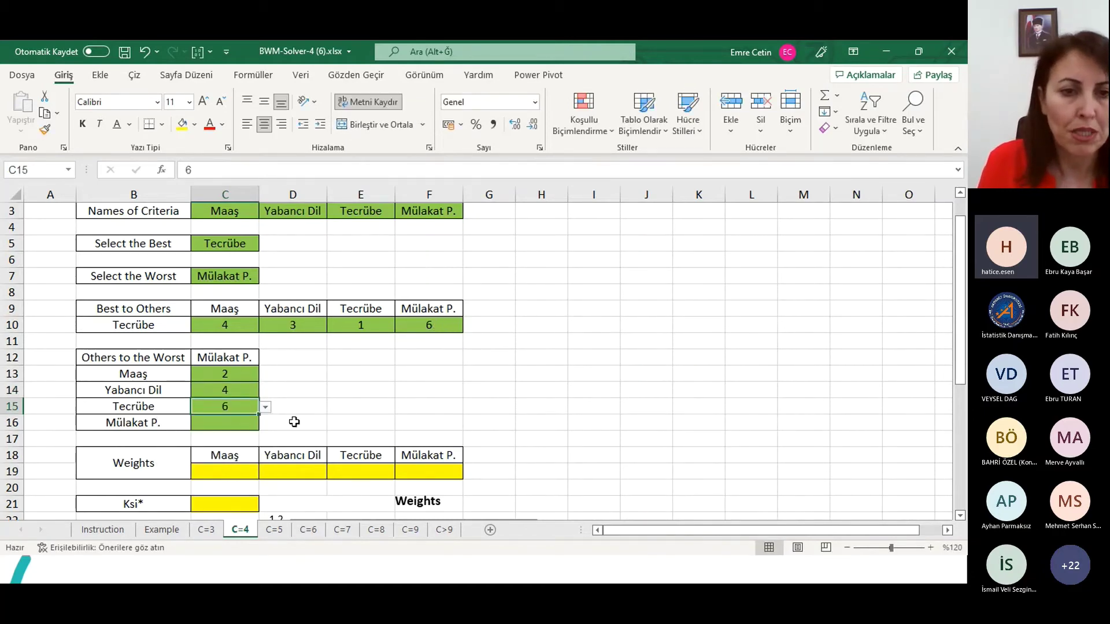
click(247, 421)
text(1)
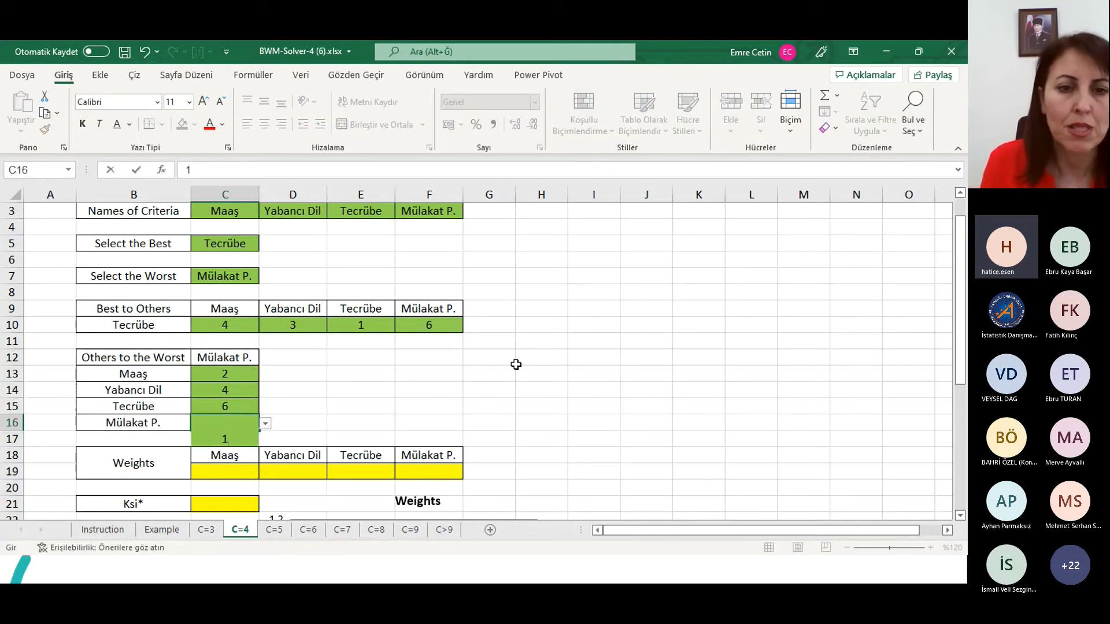
click(552, 387)
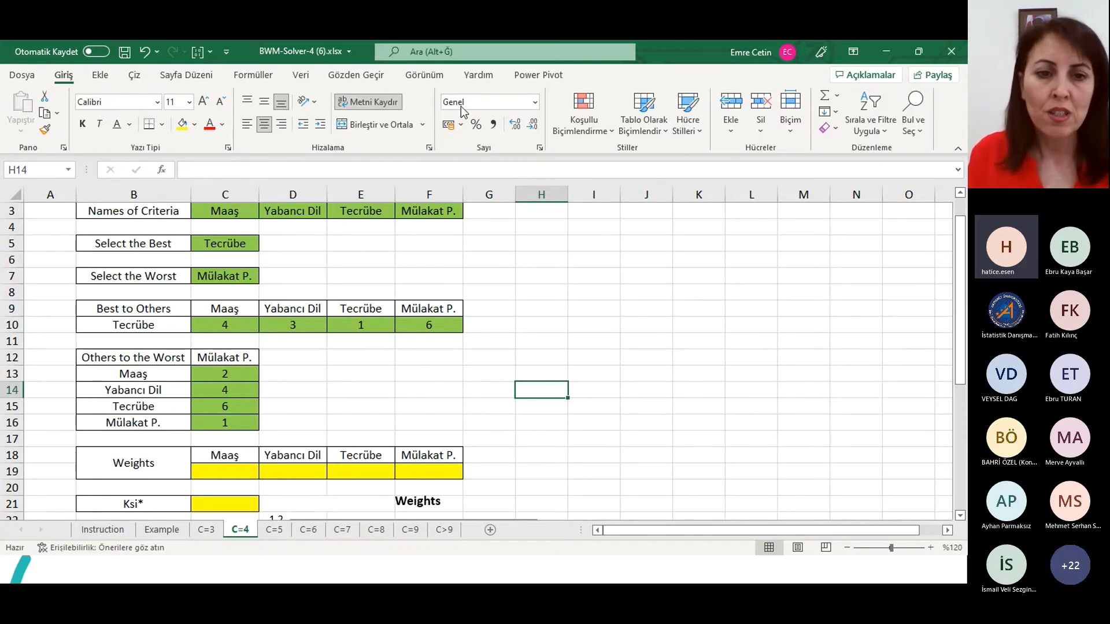
Run Solver with the preset parameters that minimise Ksi* in C21, and keep the solution for the weights
scroll(649, 297, down, 2)
scroll(660, 307, down, 2)
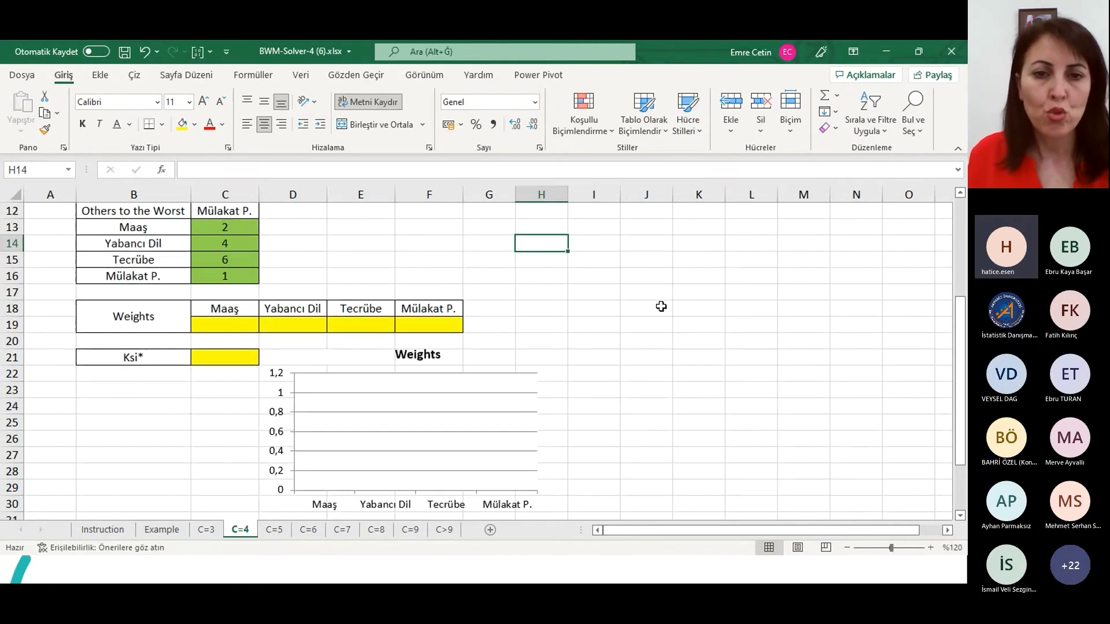
click(301, 75)
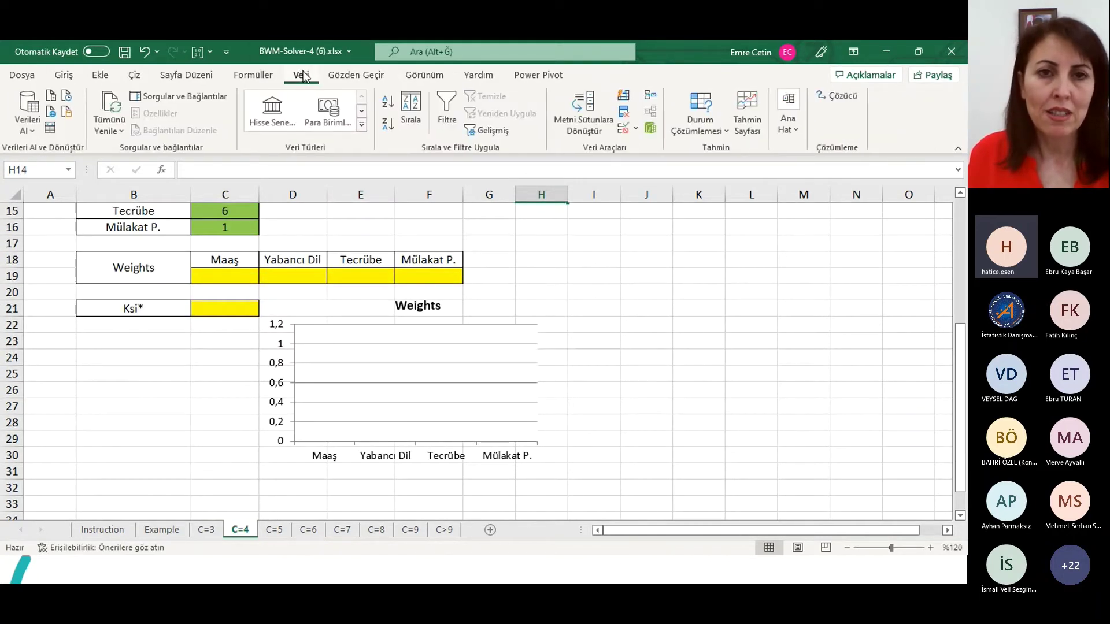
click(837, 98)
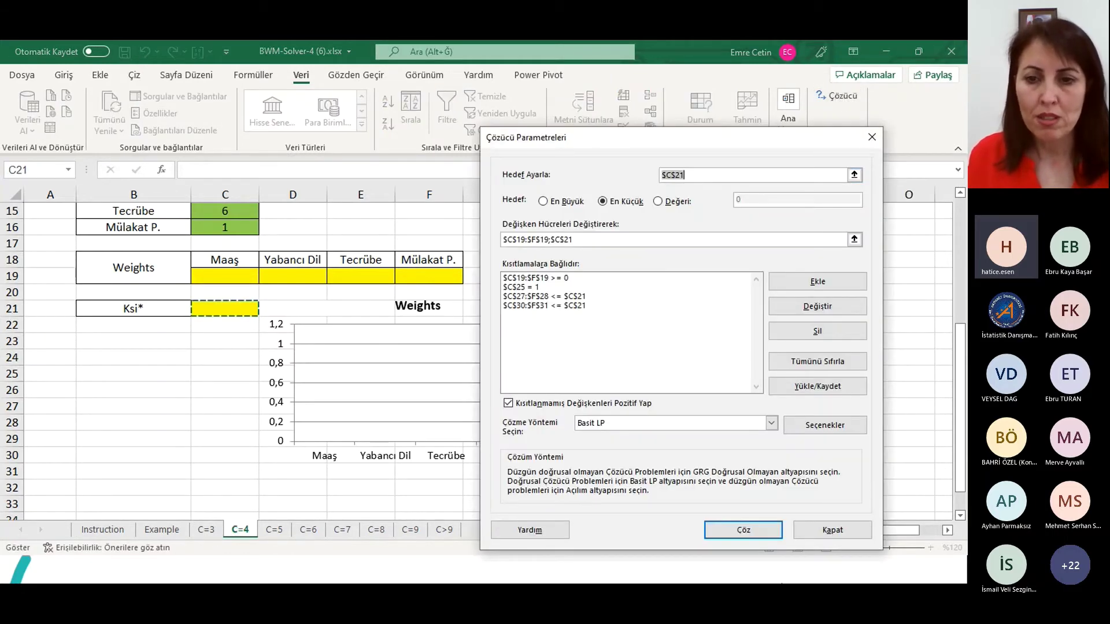
click(743, 530)
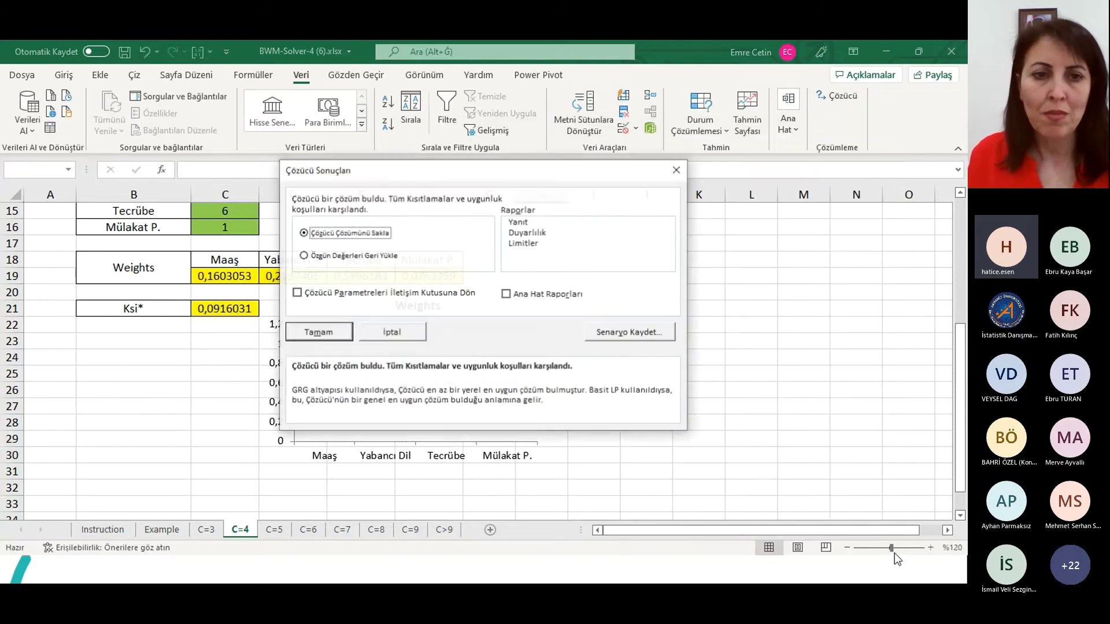
click(332, 333)
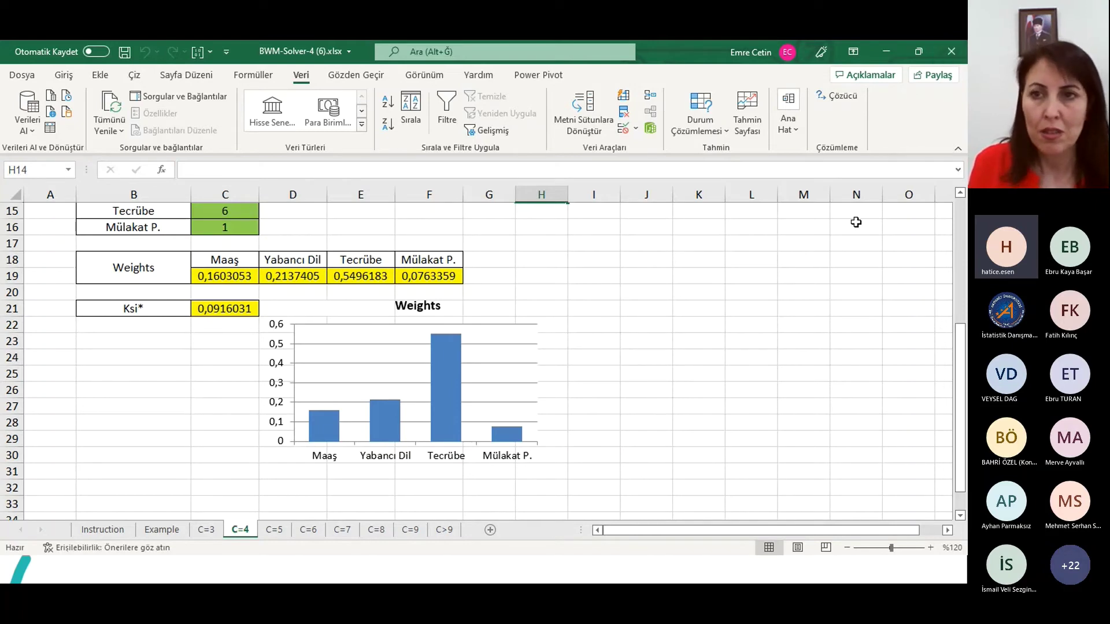
Return to the PowerPoint slide show and advance past the BWM example slides to the TOPSIS Yöntemi slide
click(888, 53)
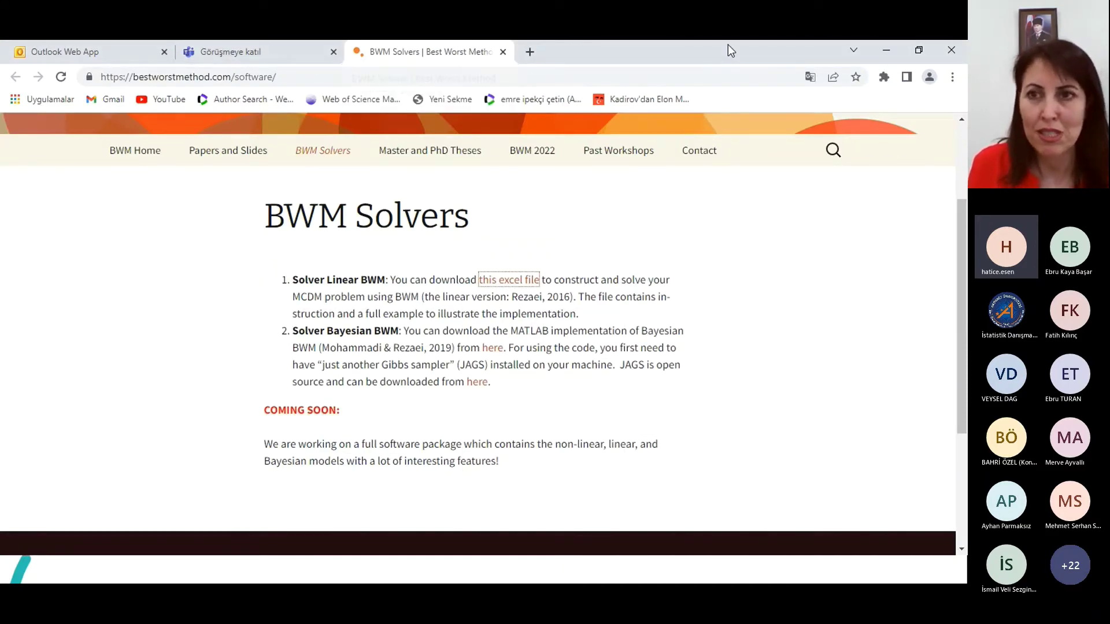
click(888, 49)
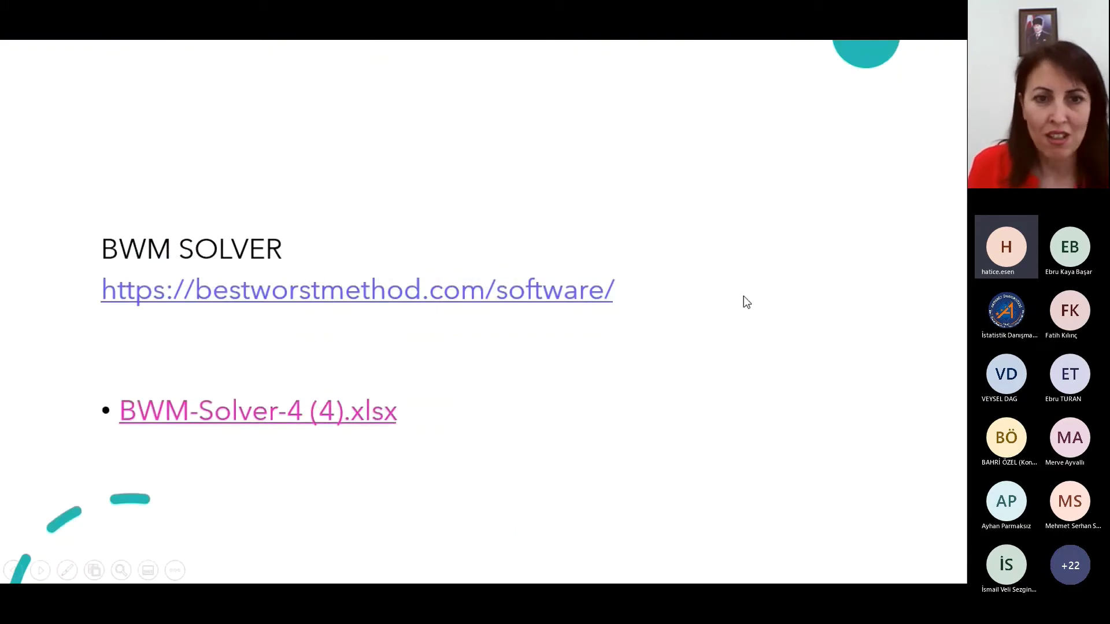
click(750, 396)
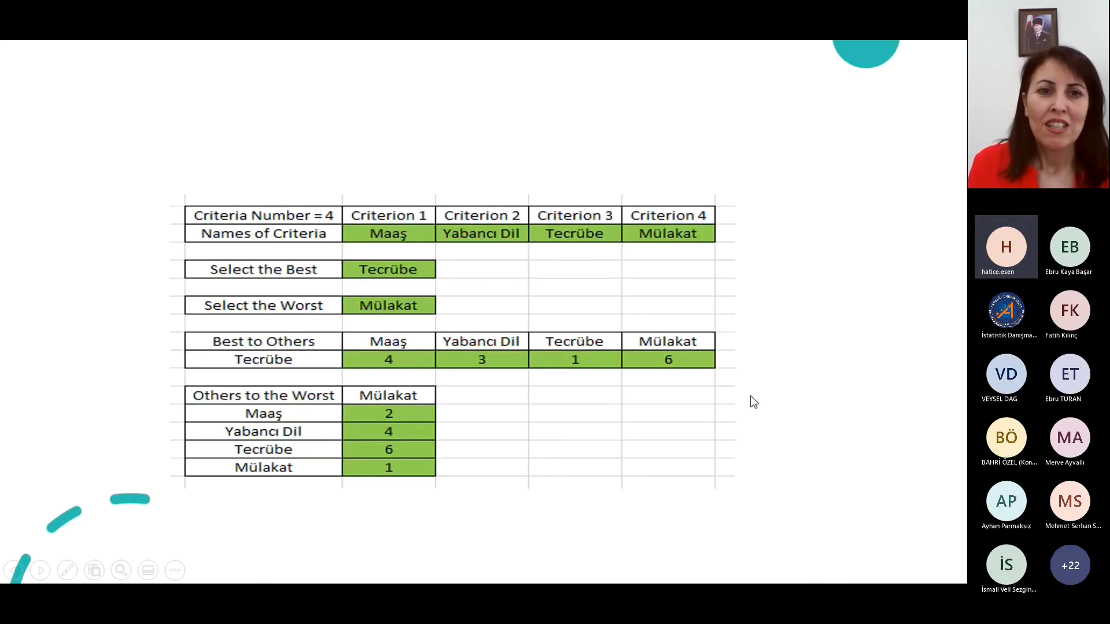
click(750, 395)
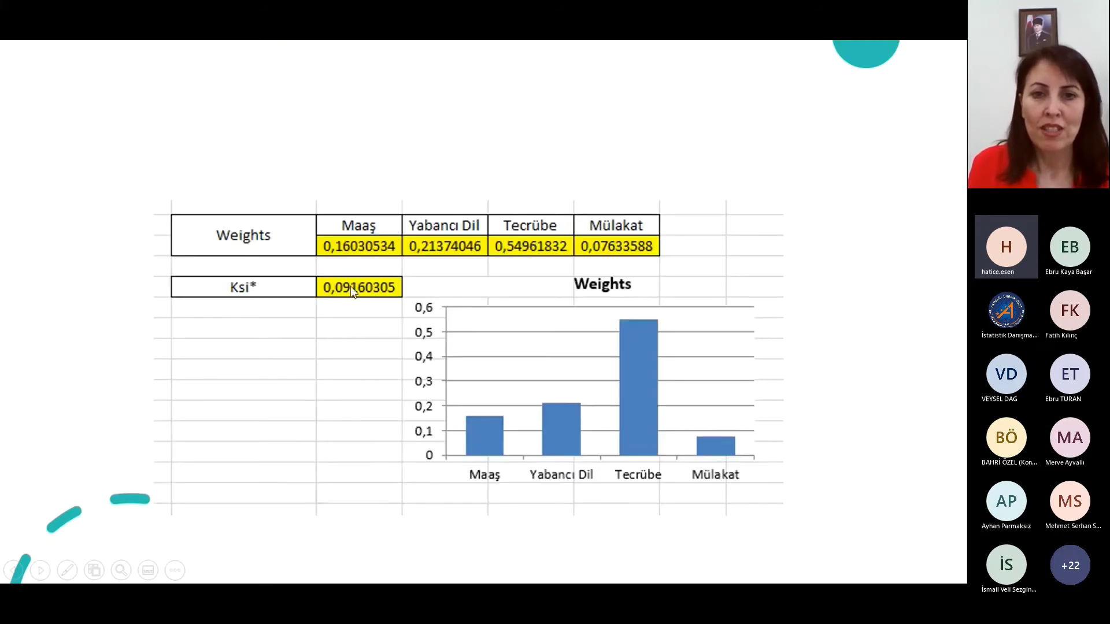
click(804, 382)
click(804, 382)
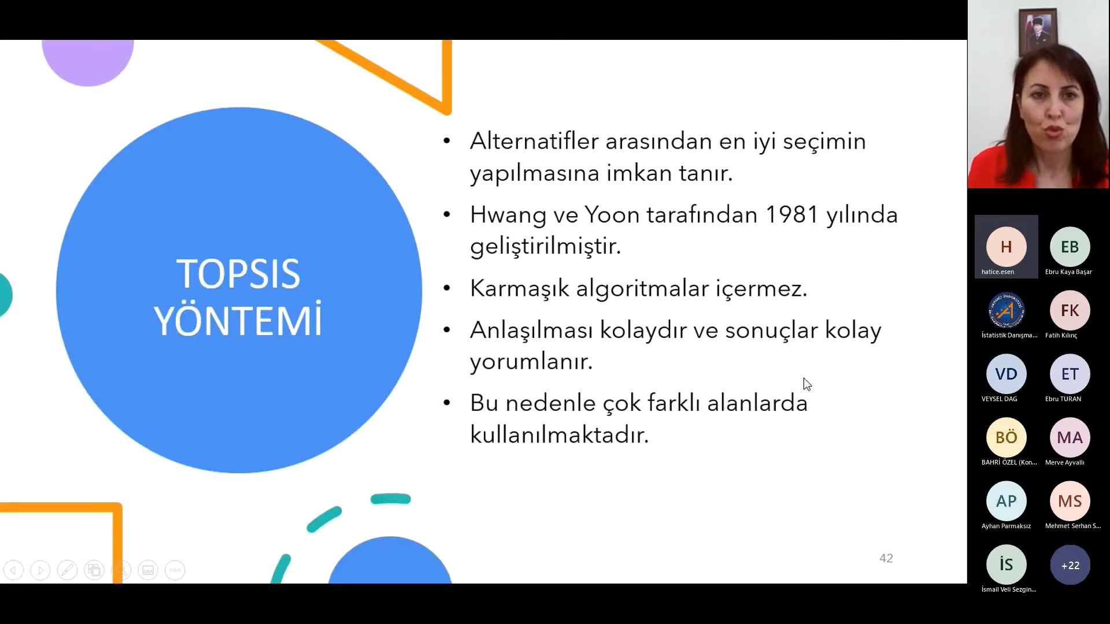
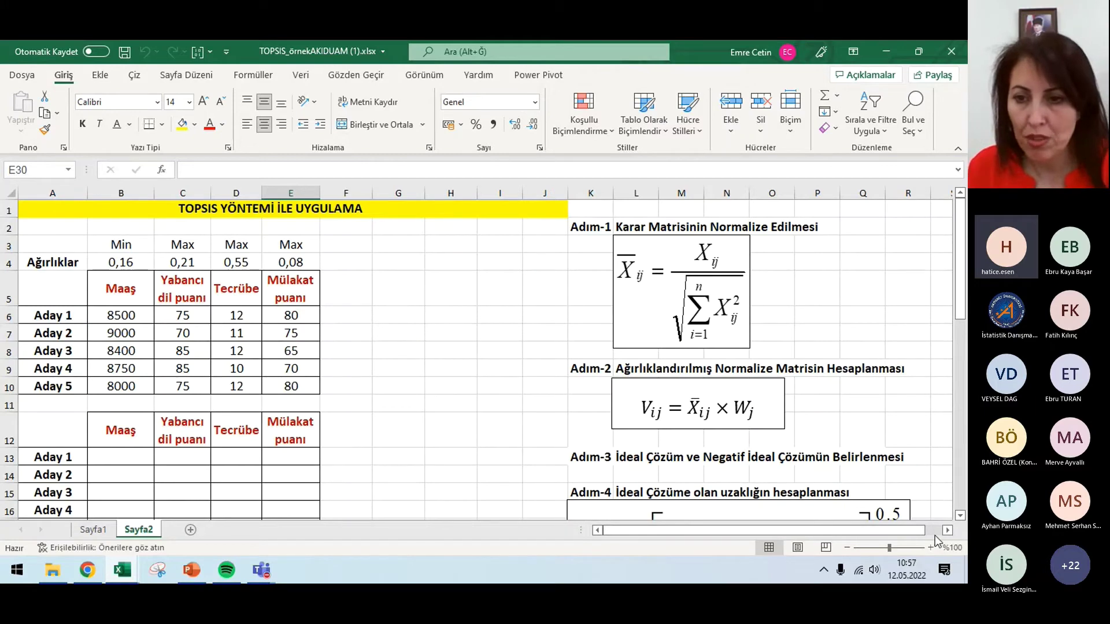
Enlarge the TOPSIS sheet Sayfa2 to 110% and examine the criteria weights, the candidates' decision matrix and the normalisation formula
click(930, 548)
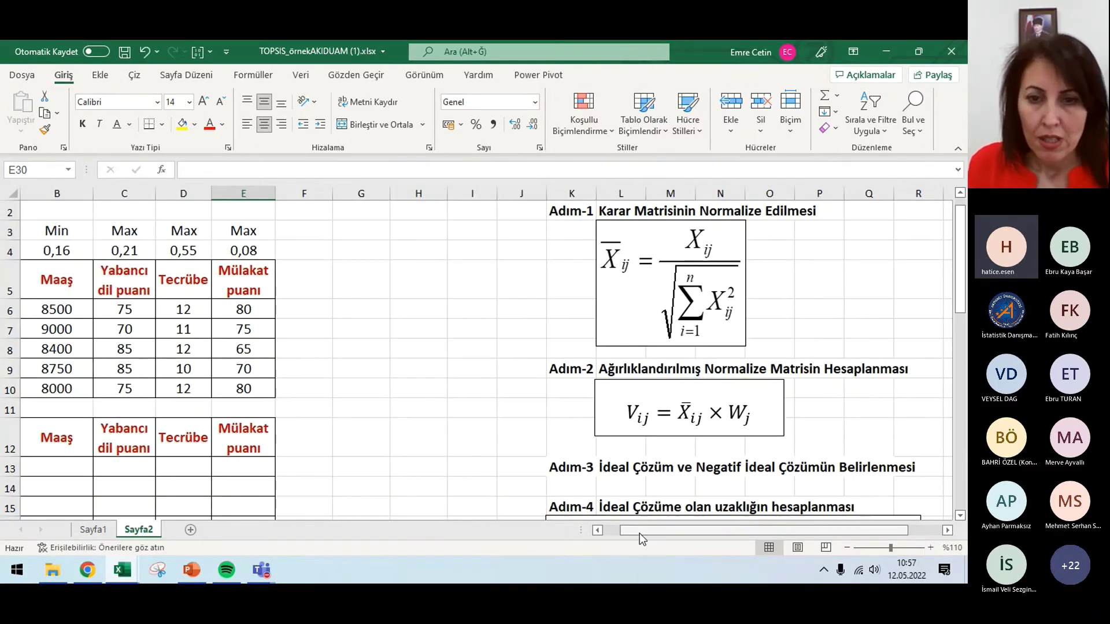
drag(639, 533, 612, 533)
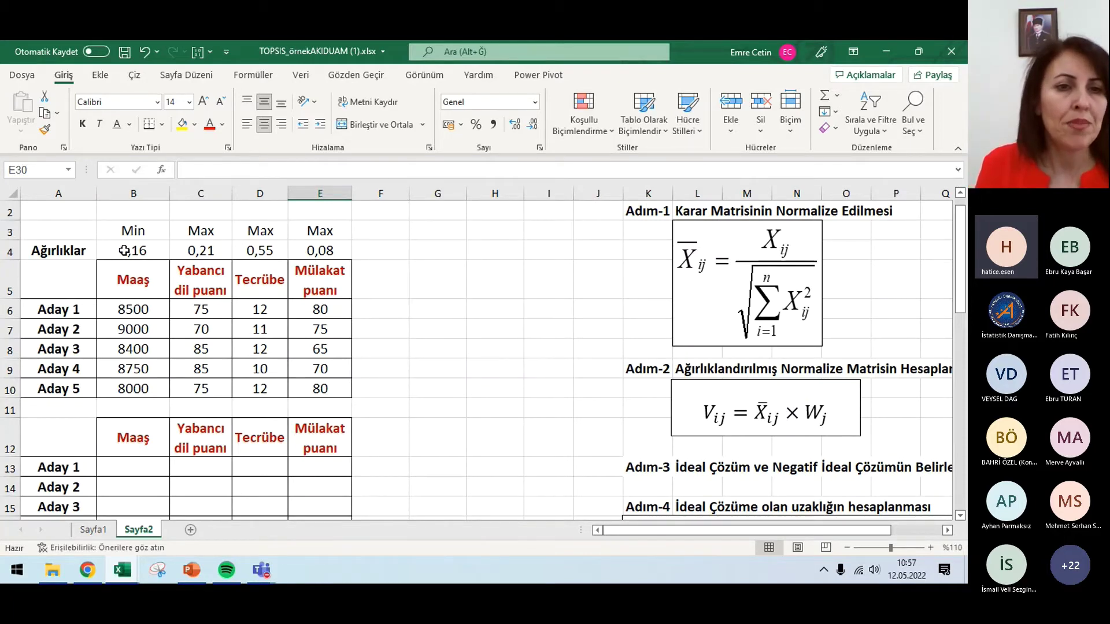
drag(151, 251, 322, 252)
click(425, 286)
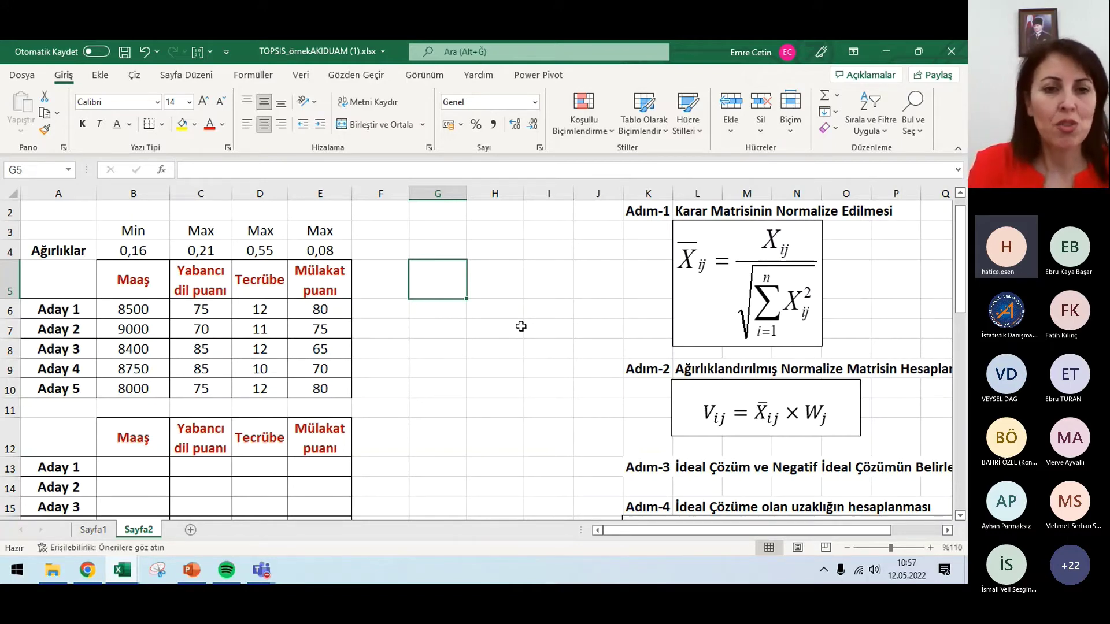
key(Down)
key(Down)
key(Down)
key(Down)
key(Down)
key(Down)
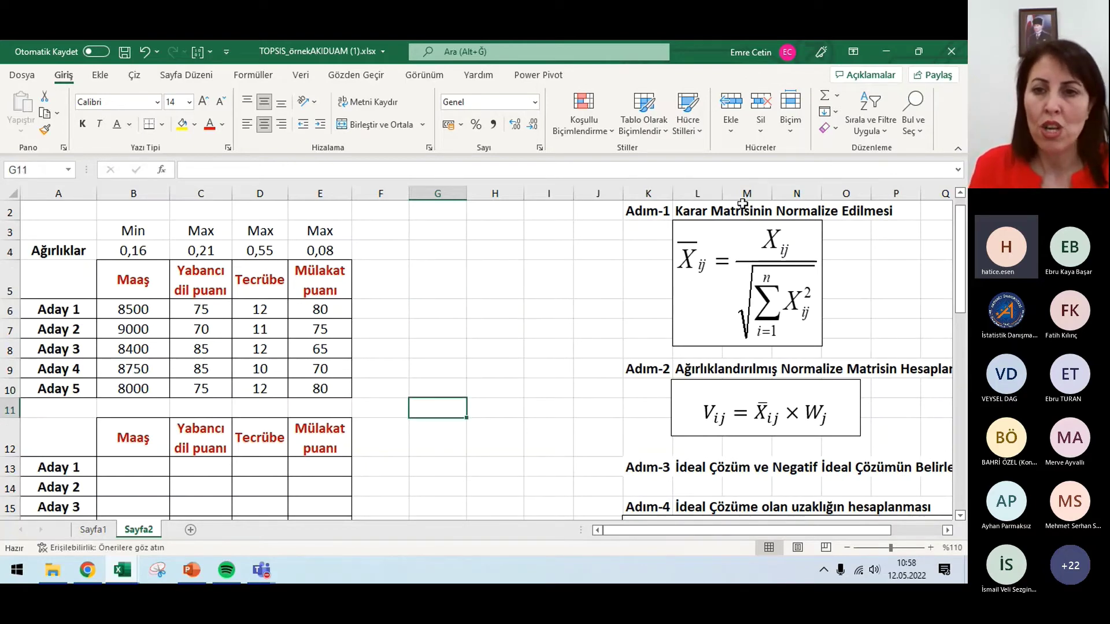
click(145, 413)
text(=)
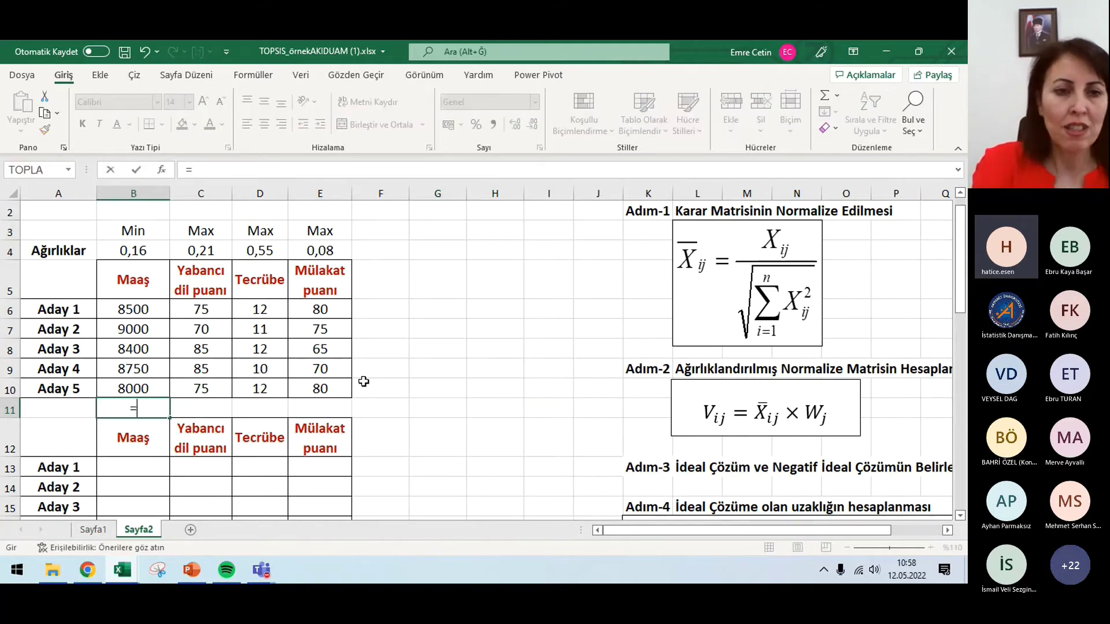
click(132, 305)
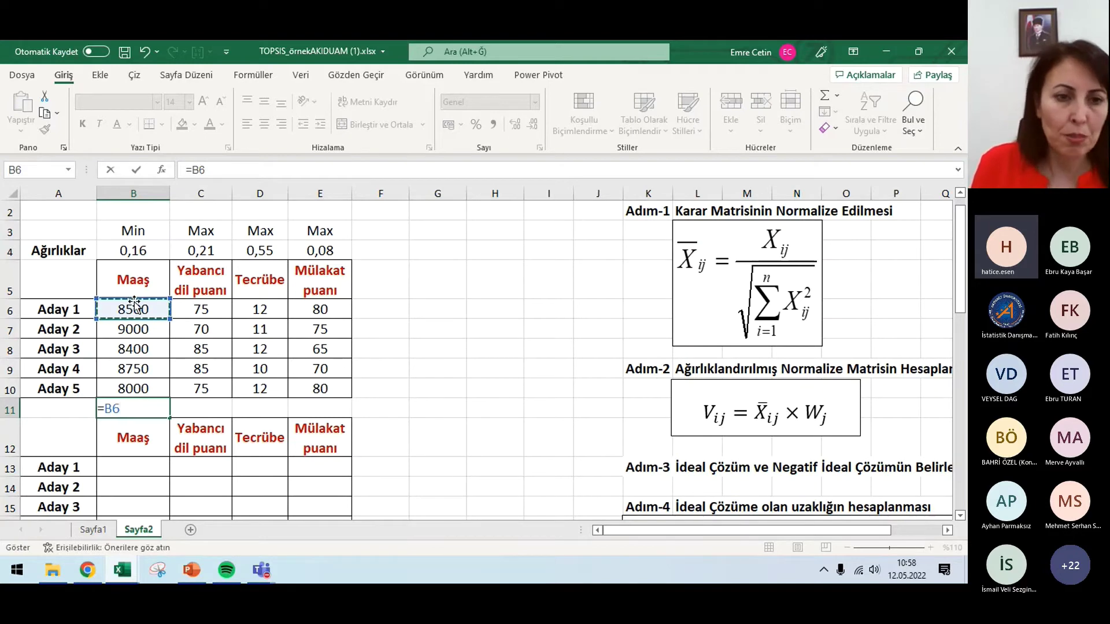
key(BackSpace)
key(BackSpace)
key(BackSpace)
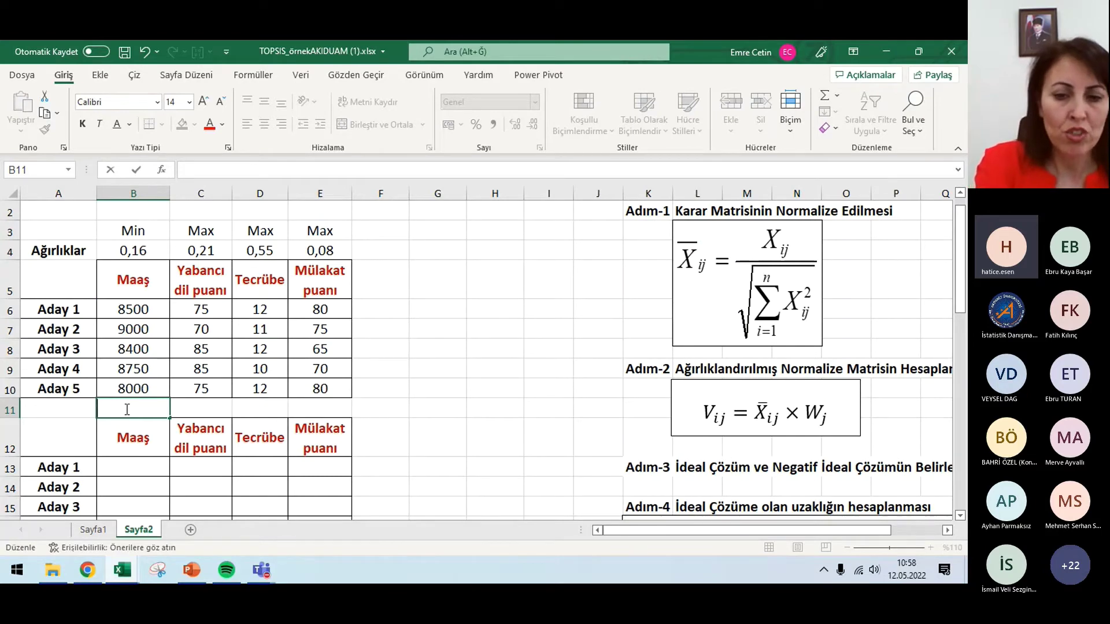
Start the Maaş sum-of-squares formula in B11 with B6 and B7 squared, and decline the automatic formula correction
text(=()
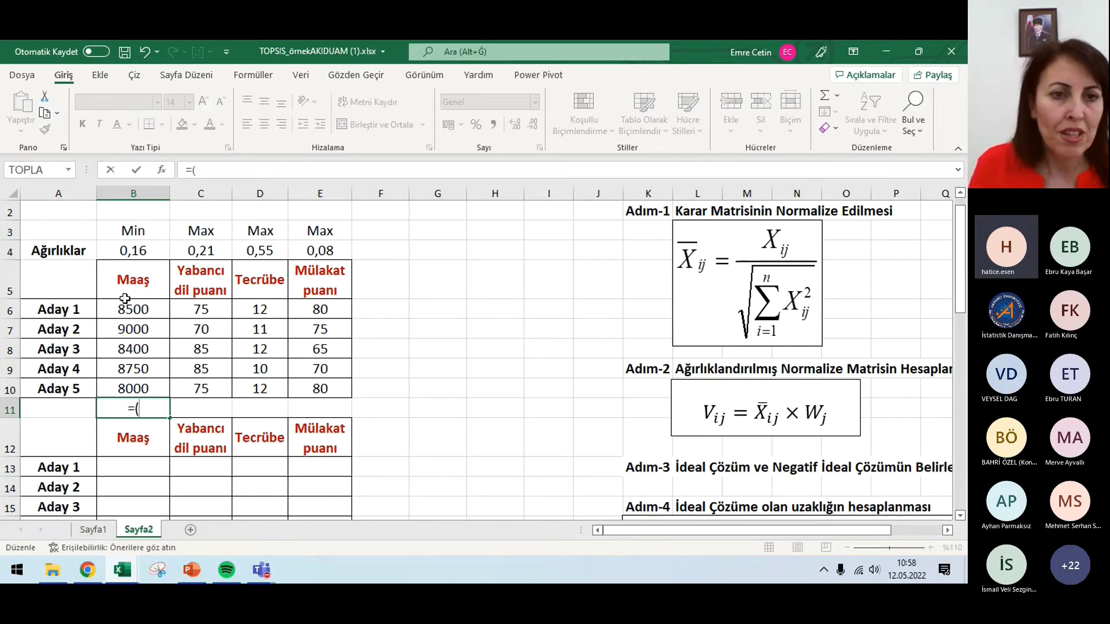
click(125, 307)
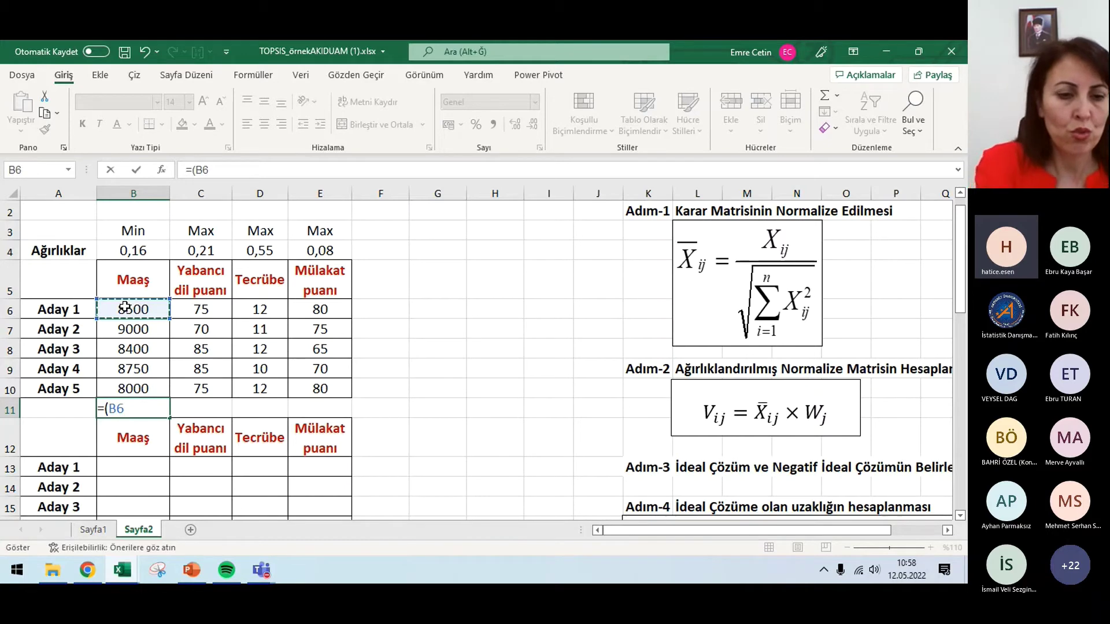
text(^2)
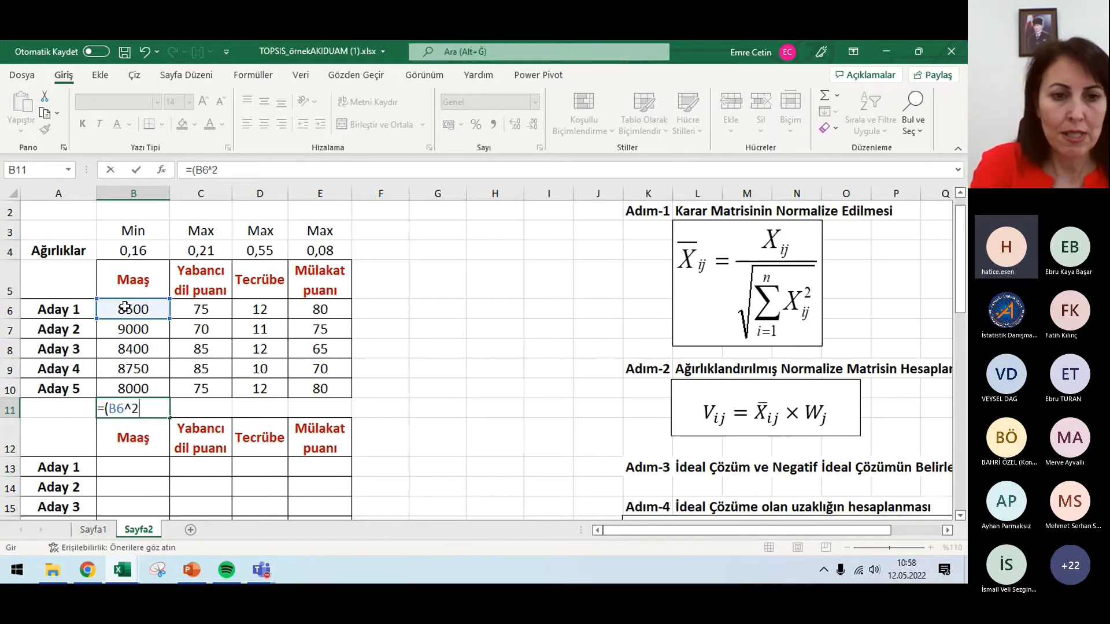
text())
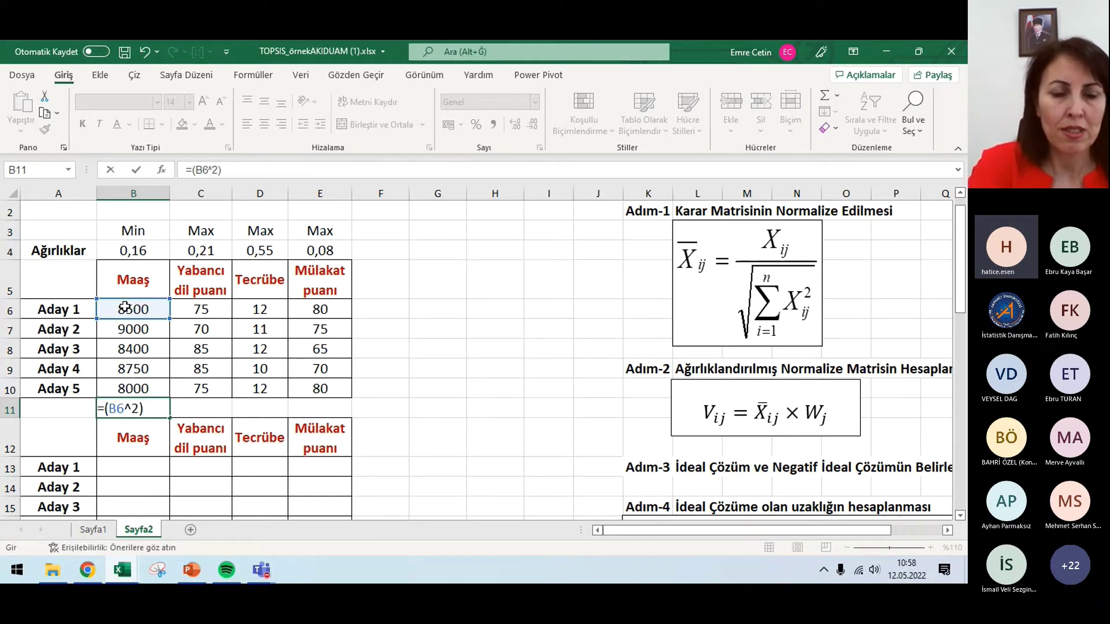
text(+)
click(126, 330)
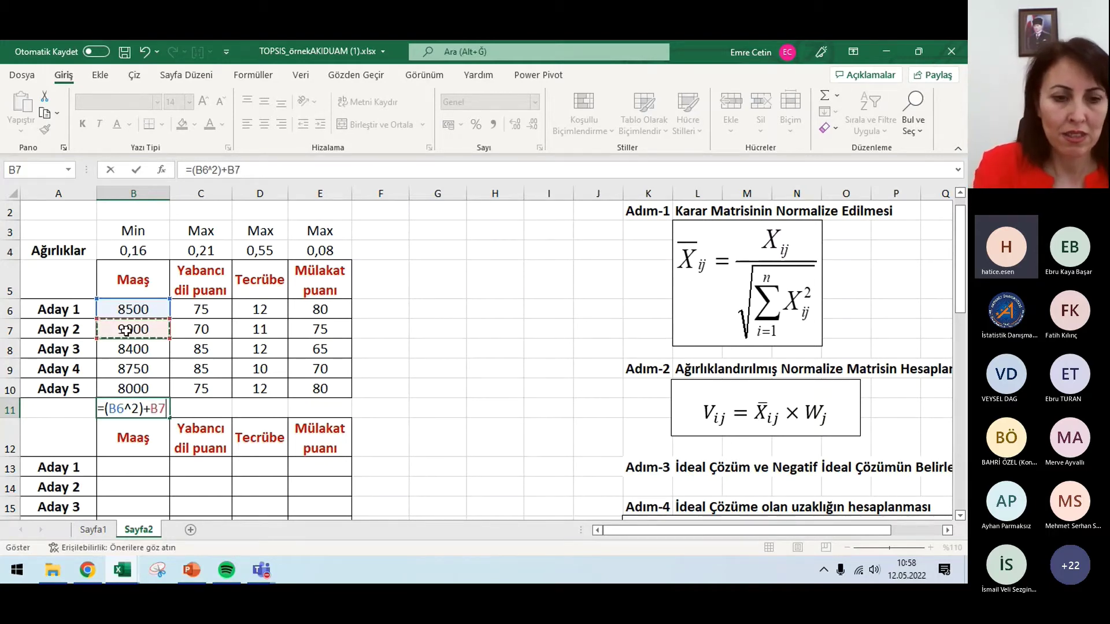
text(^2))
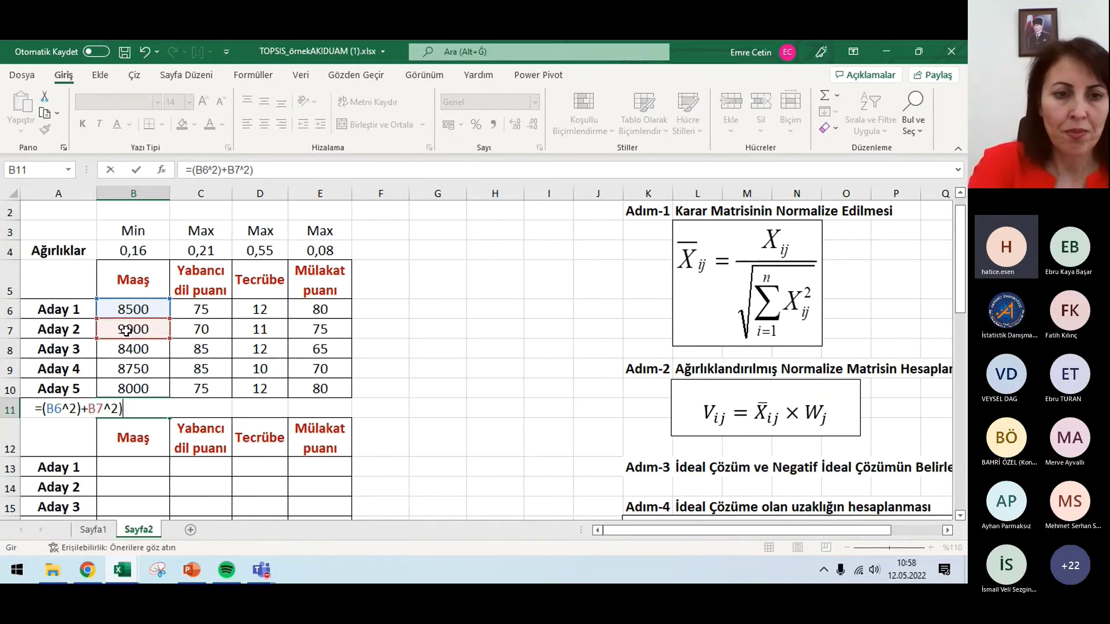
key(Return)
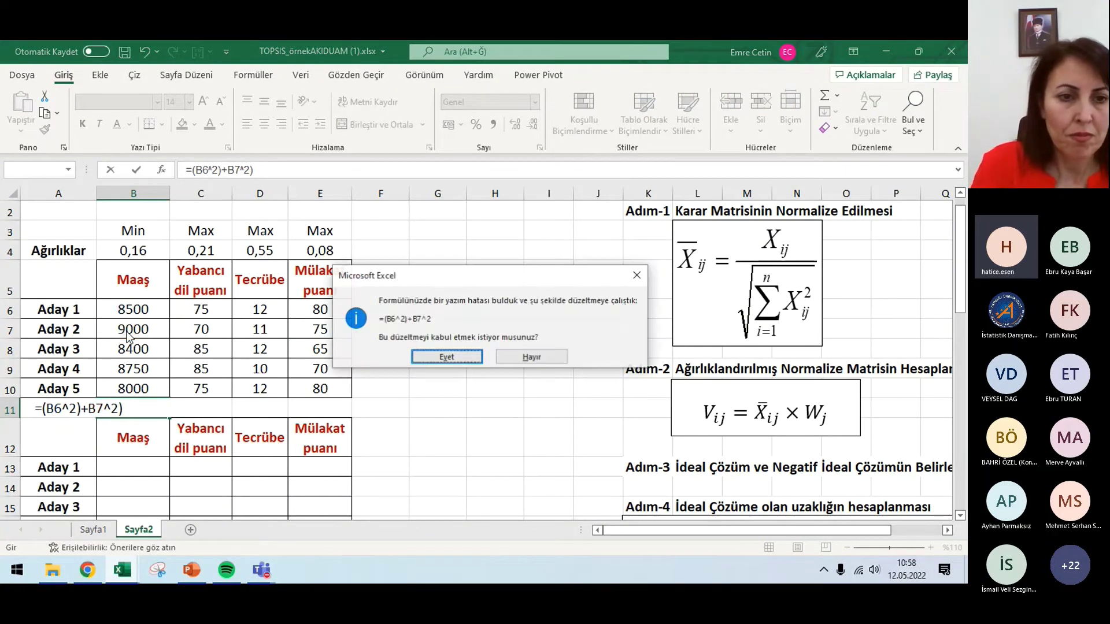
click(531, 358)
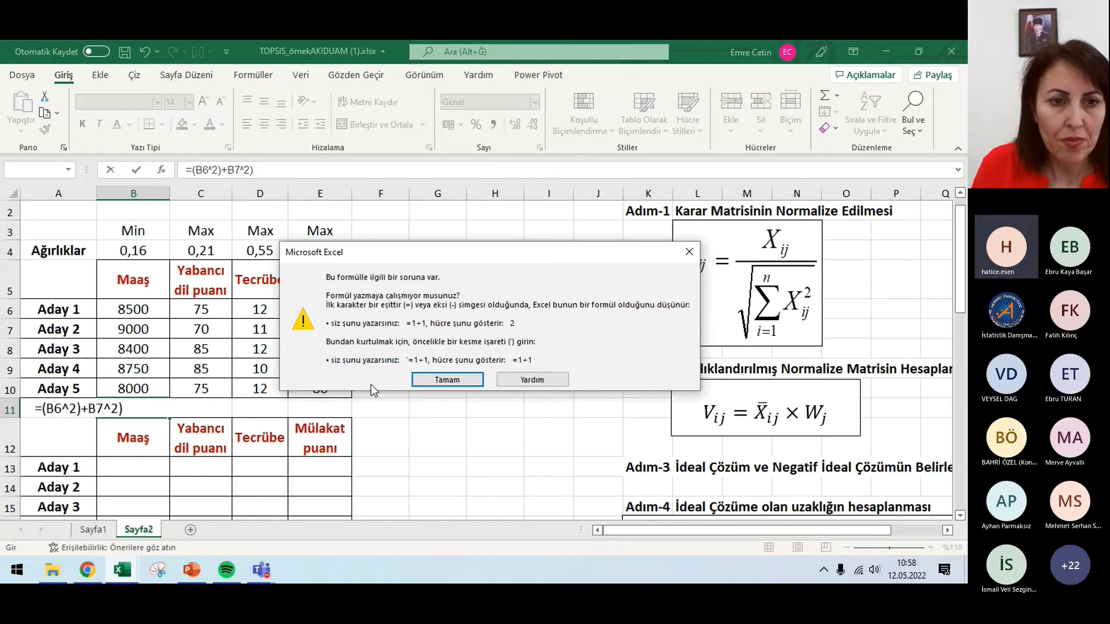
click(447, 379)
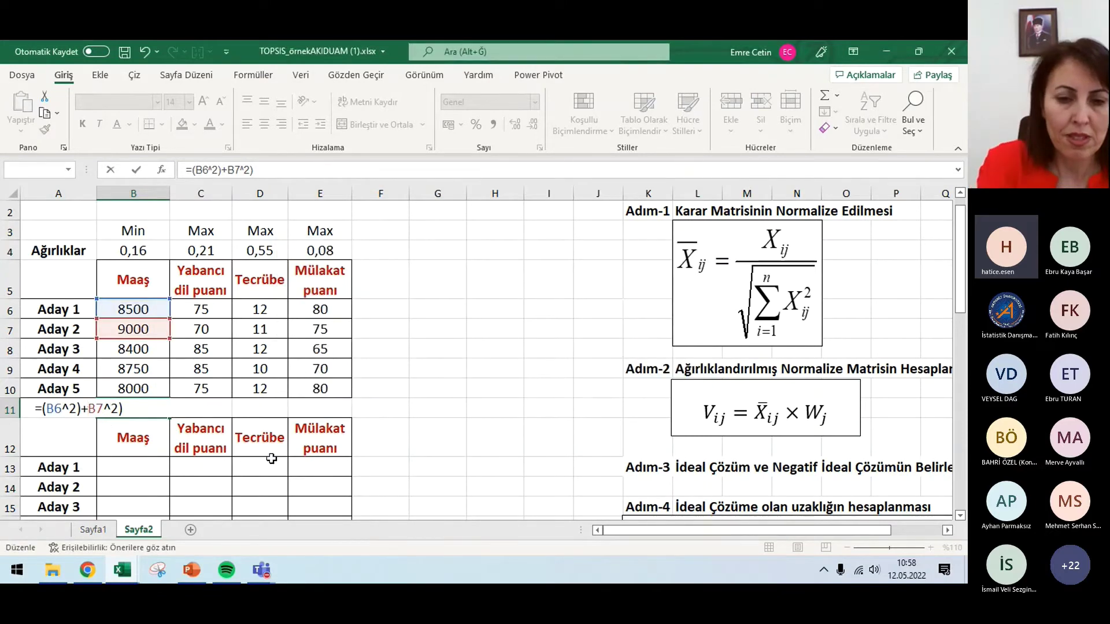
Add the missing opening parenthesis before B7^2 in the B11 formula and append a plus sign
text(()
key(Right)
key(Right)
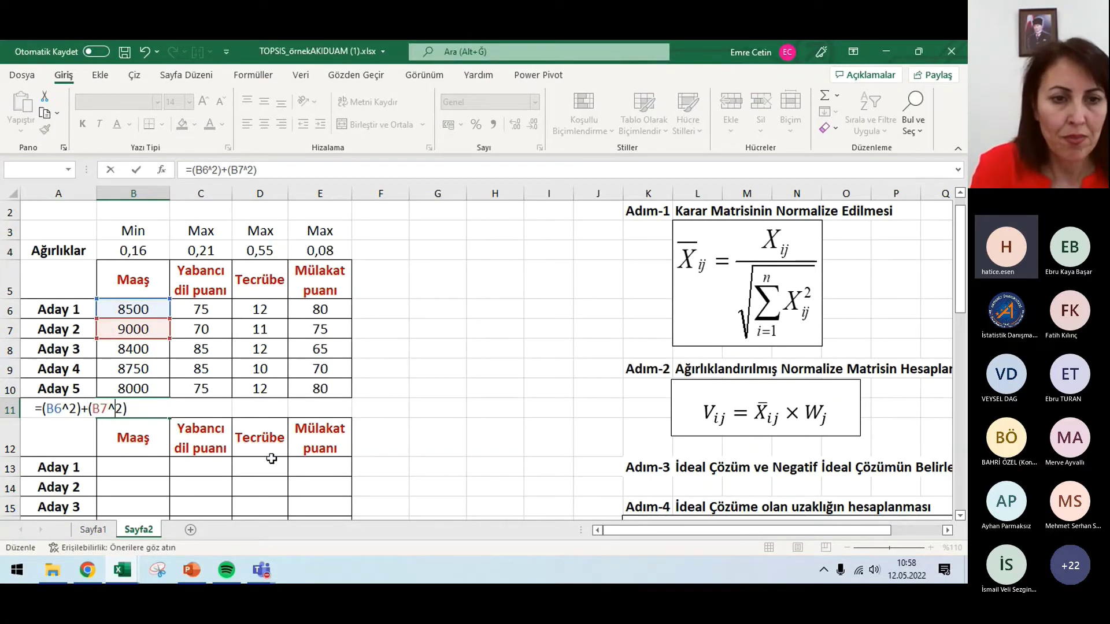
key(Right)
key(Right)
text(+)
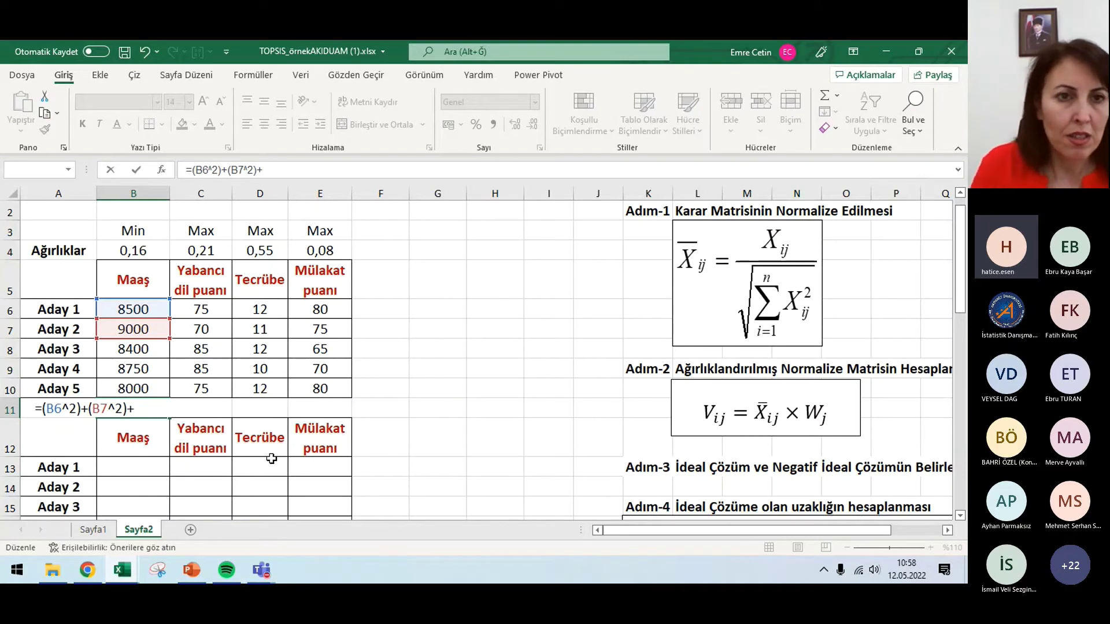
Add Aday 3's squared salary to the B11 formula as (B8^2)
click(161, 351)
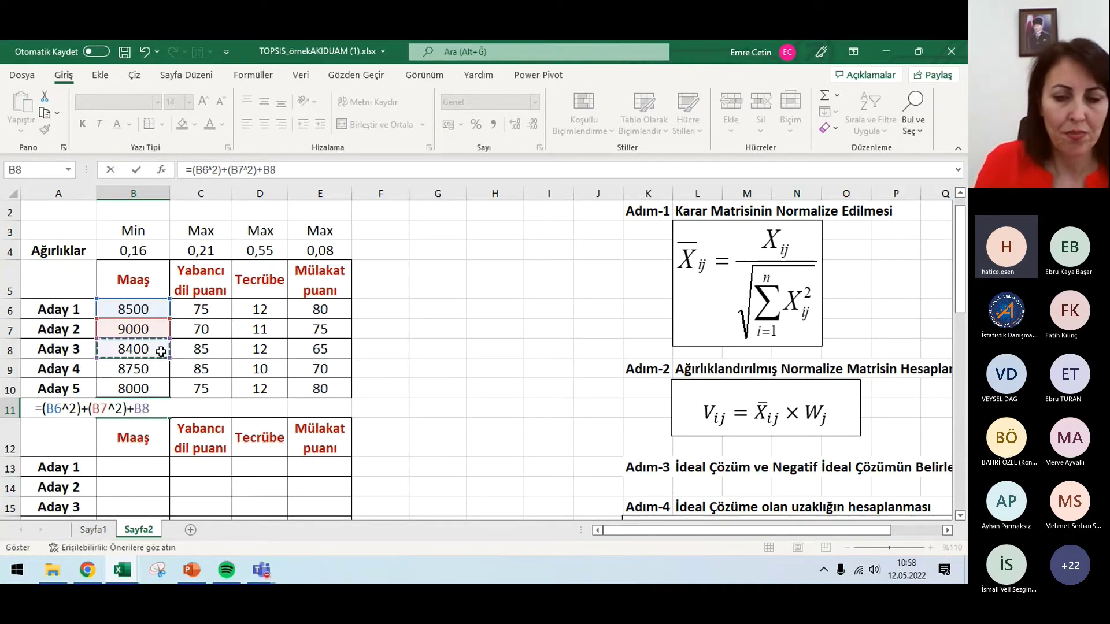
key(Left)
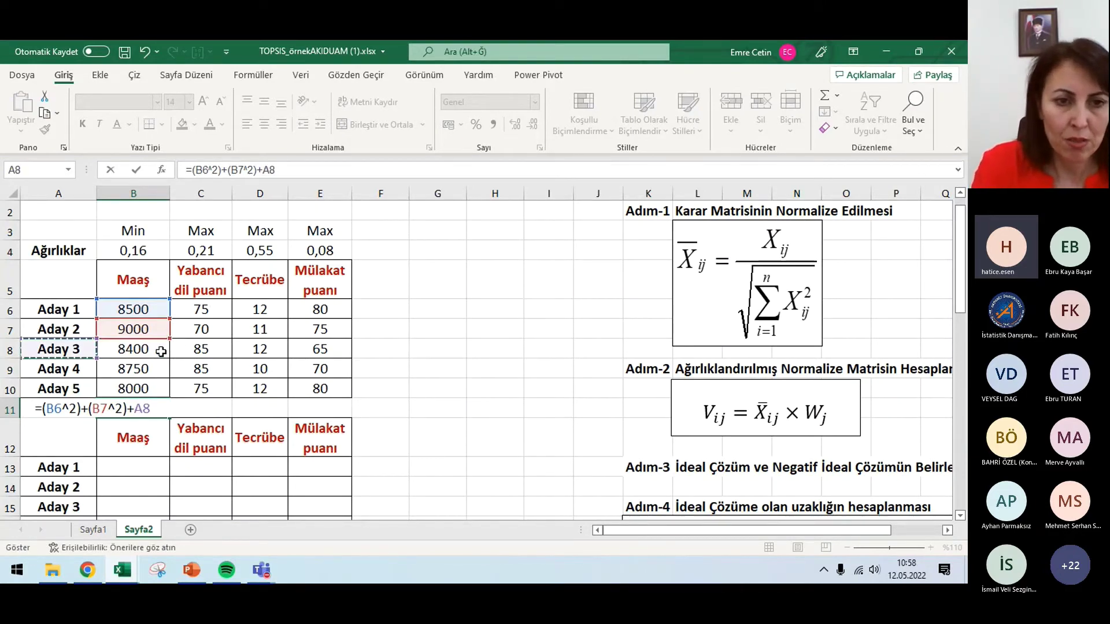
key(Right)
key(BackSpace)
key(BackSpace)
text((B8)
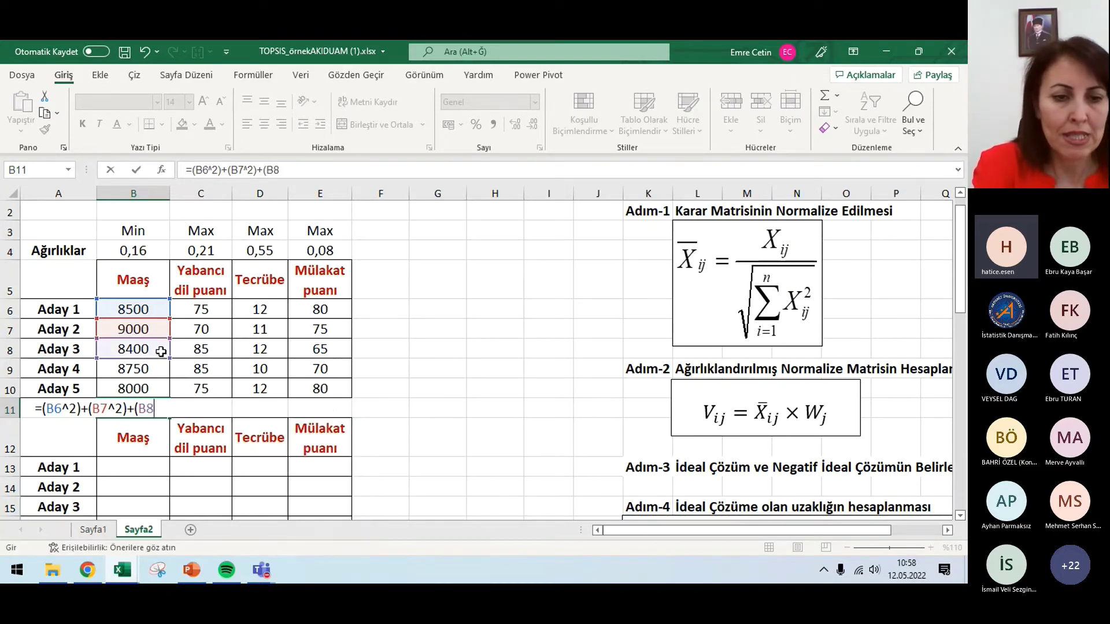
text(^2))
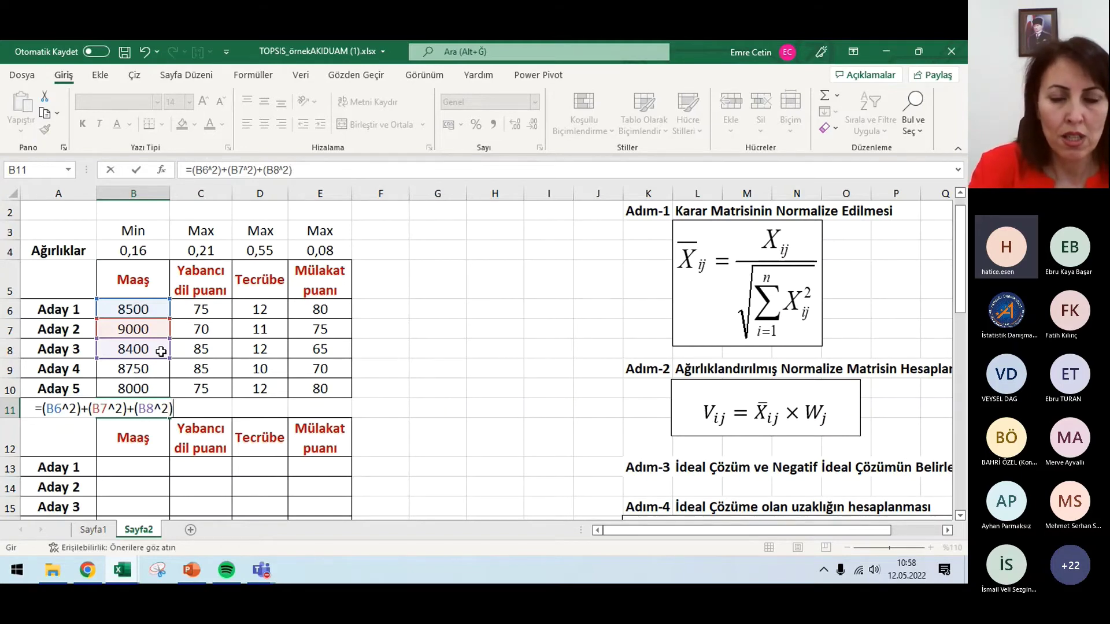
Extend the B11 formula with the squared salaries of Aday 4 and Aday 5, +(B9^2)+(B10^2)
text(+(B)
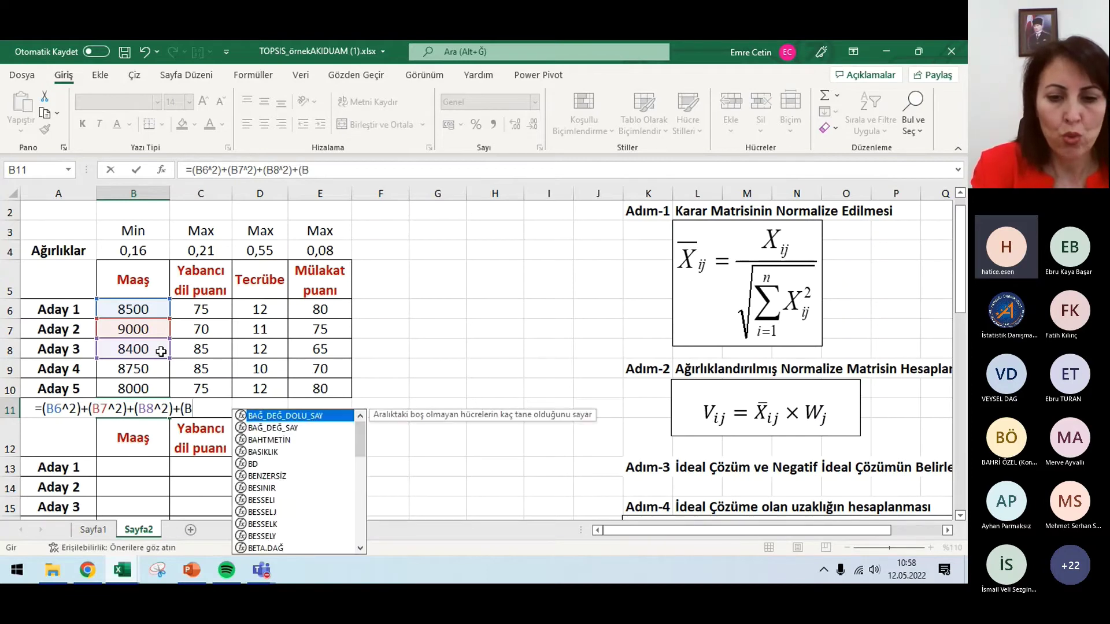
text(9)
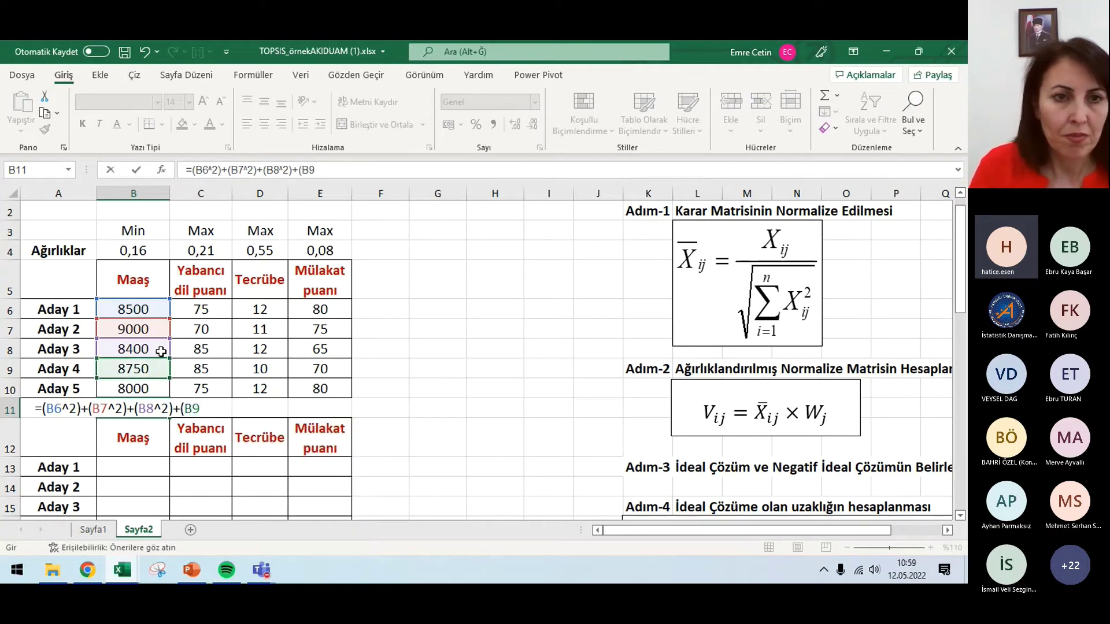
text(')
key(BackSpace)
text(^2))
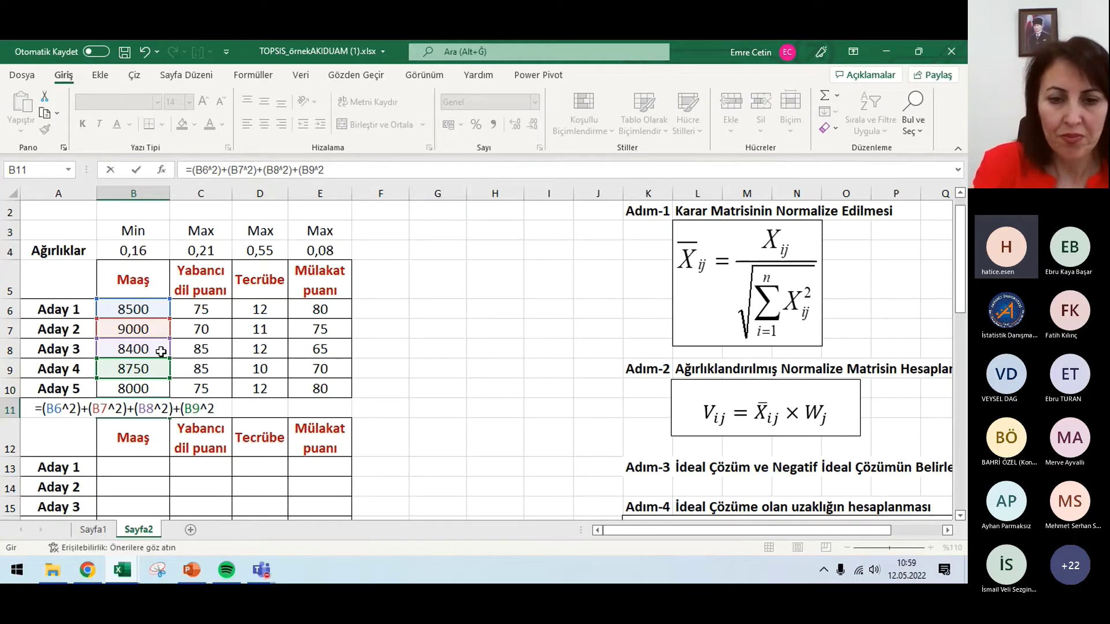
text(+(B10)
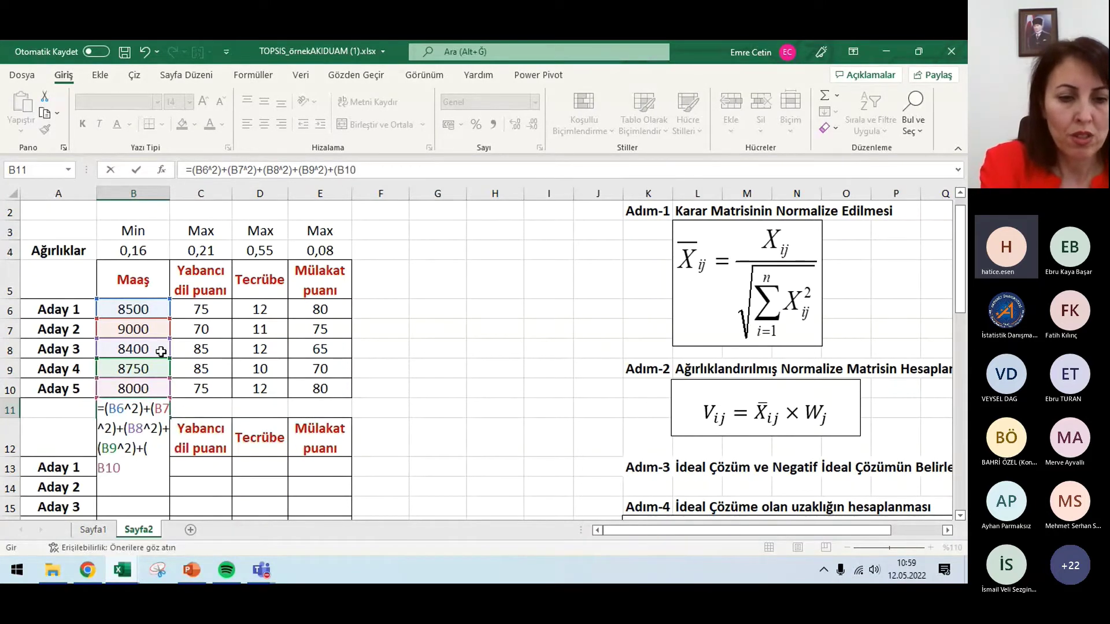
text(^2))
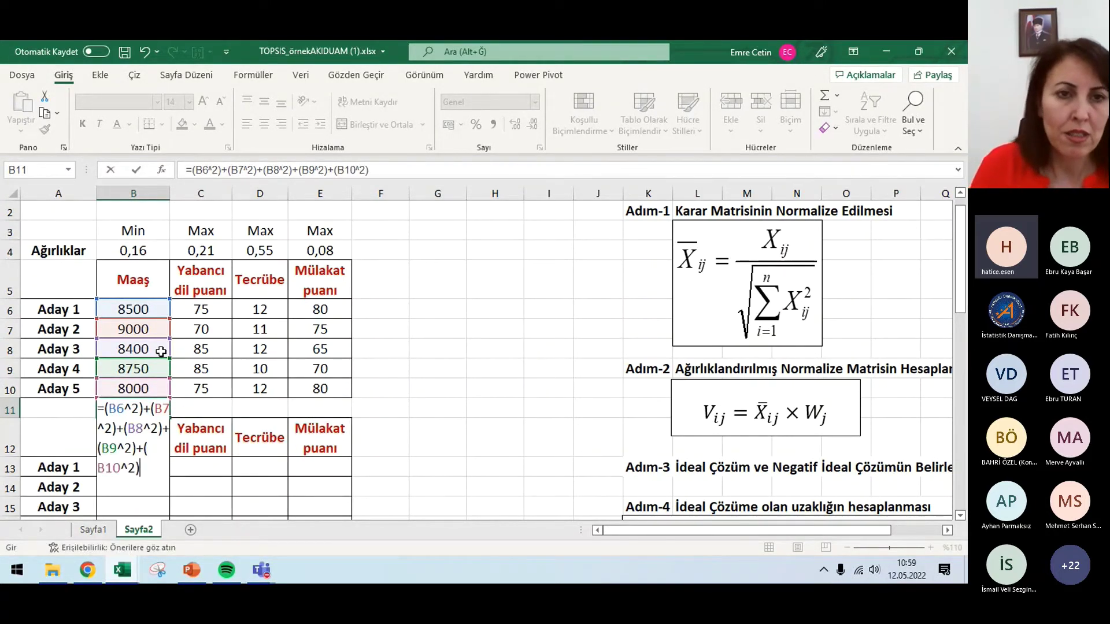
Enclose the whole sum of squares in B11 in parentheses, raise it to the power 0,5, and enter the formula
click(192, 169)
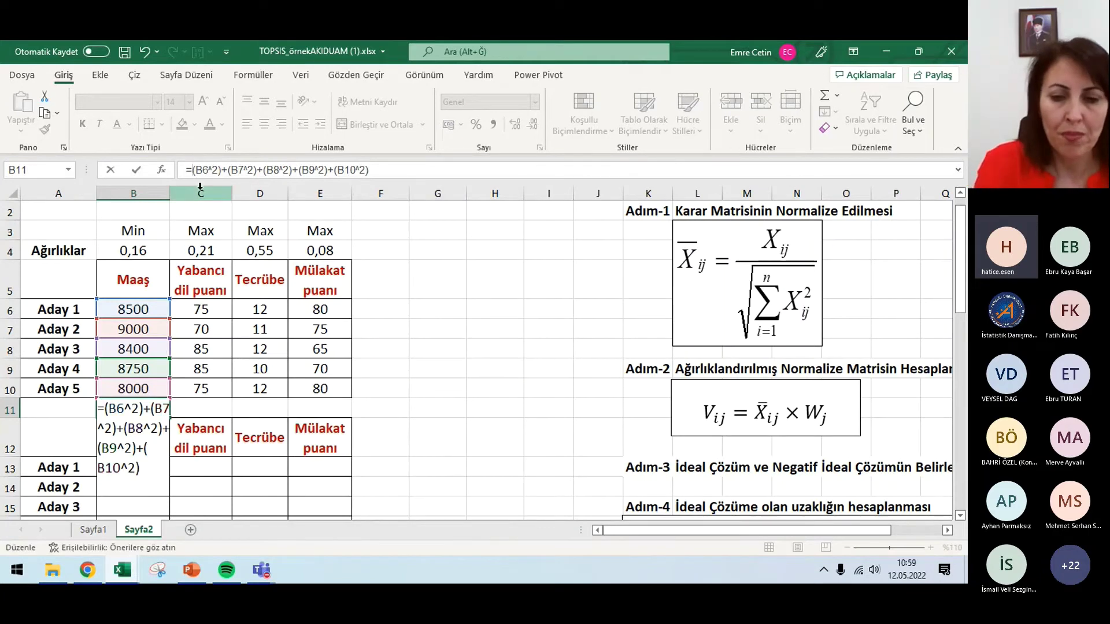
text(()
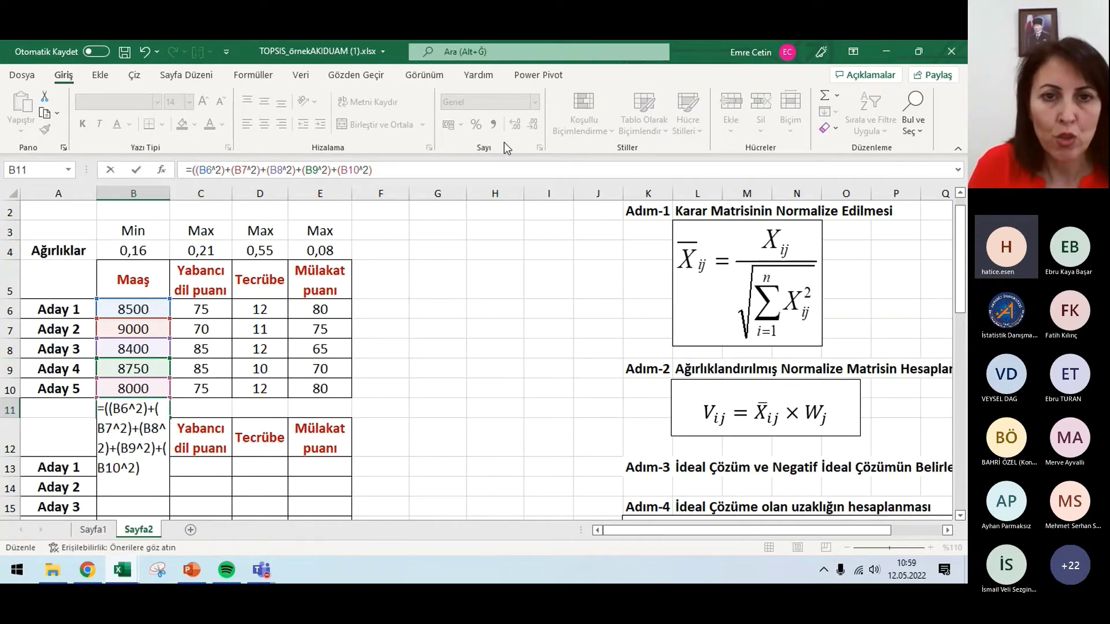
click(389, 167)
text())
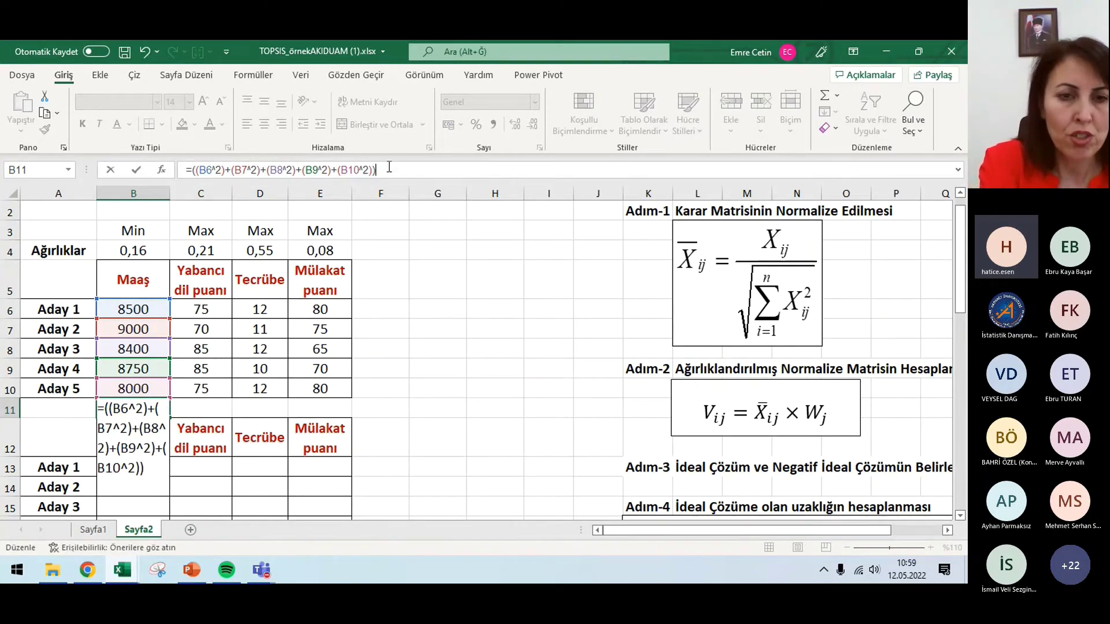
text(^0,5)
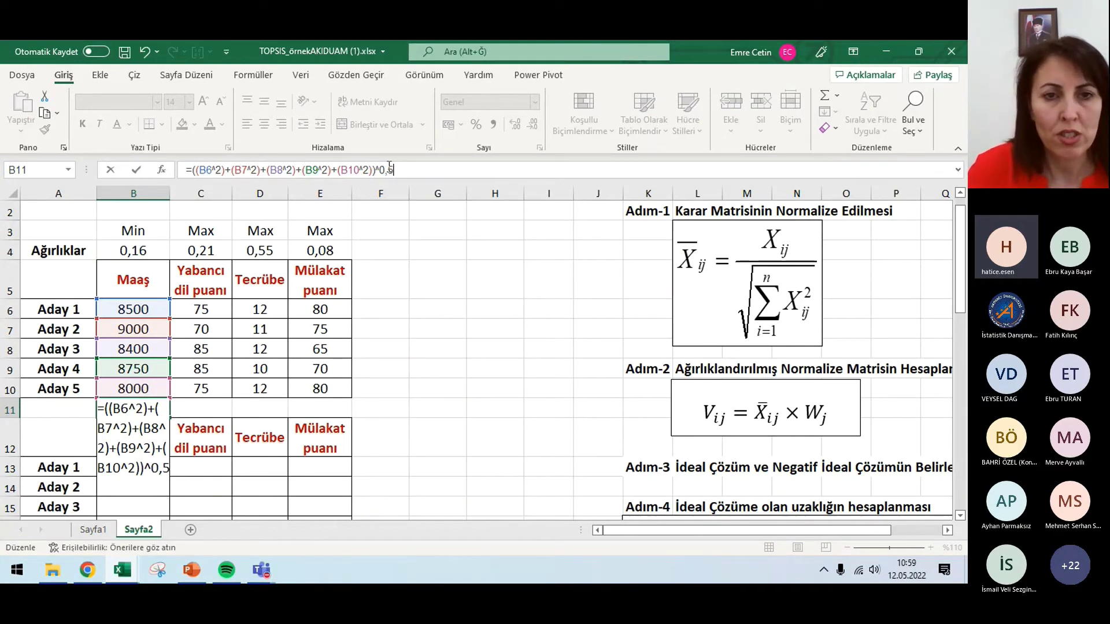
key(Return)
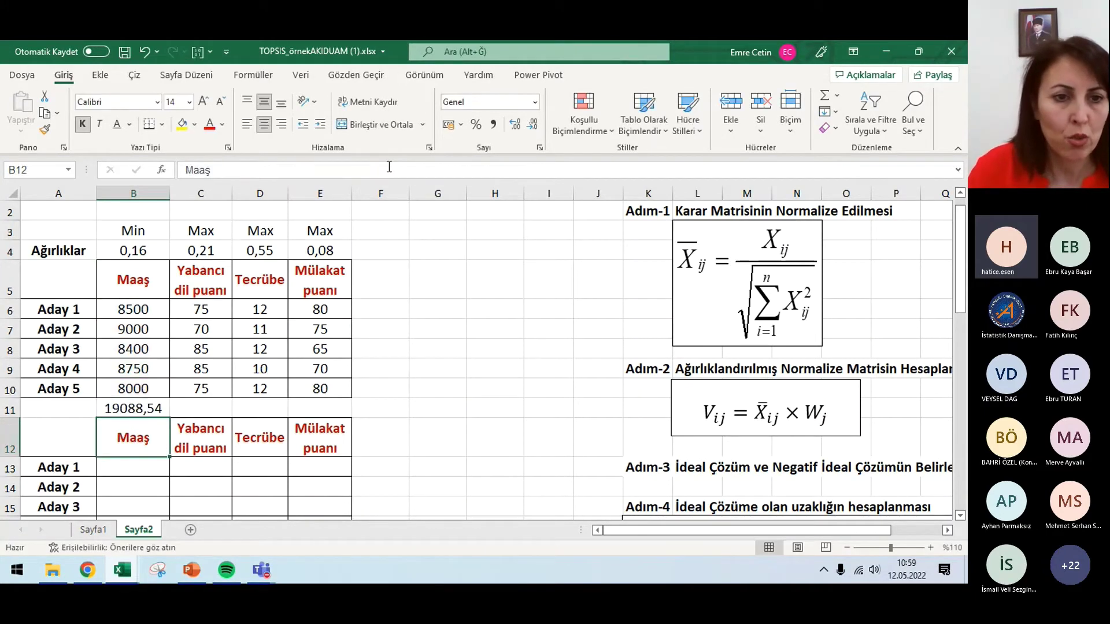
Copy the B11 formula across to E11 and compare row 11 with the solved example on Sayfa1
click(135, 408)
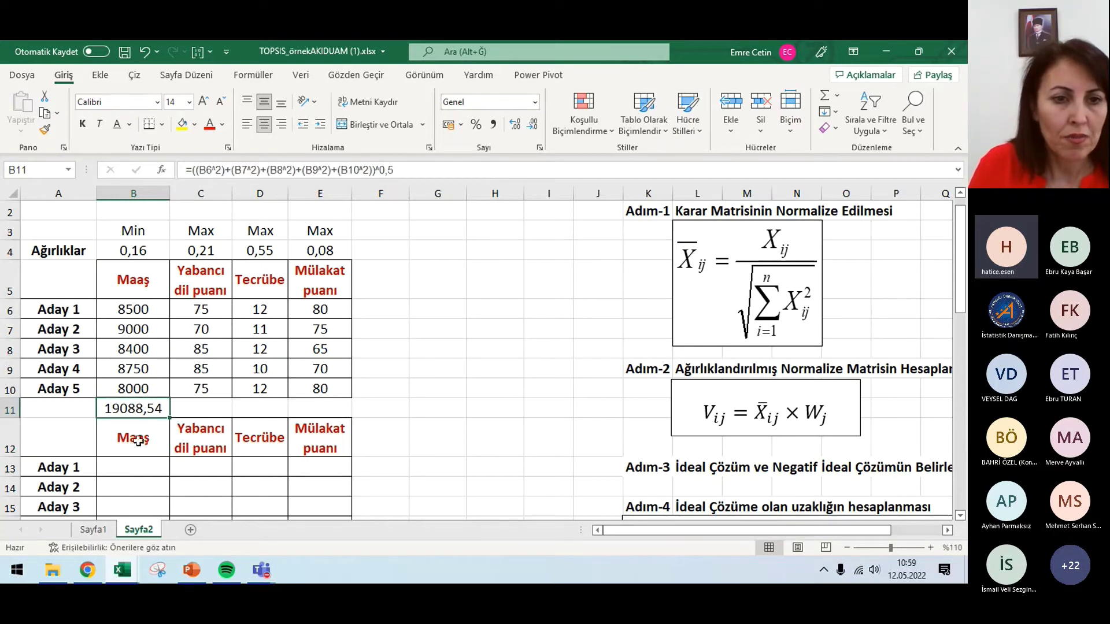
drag(167, 420, 323, 409)
click(112, 530)
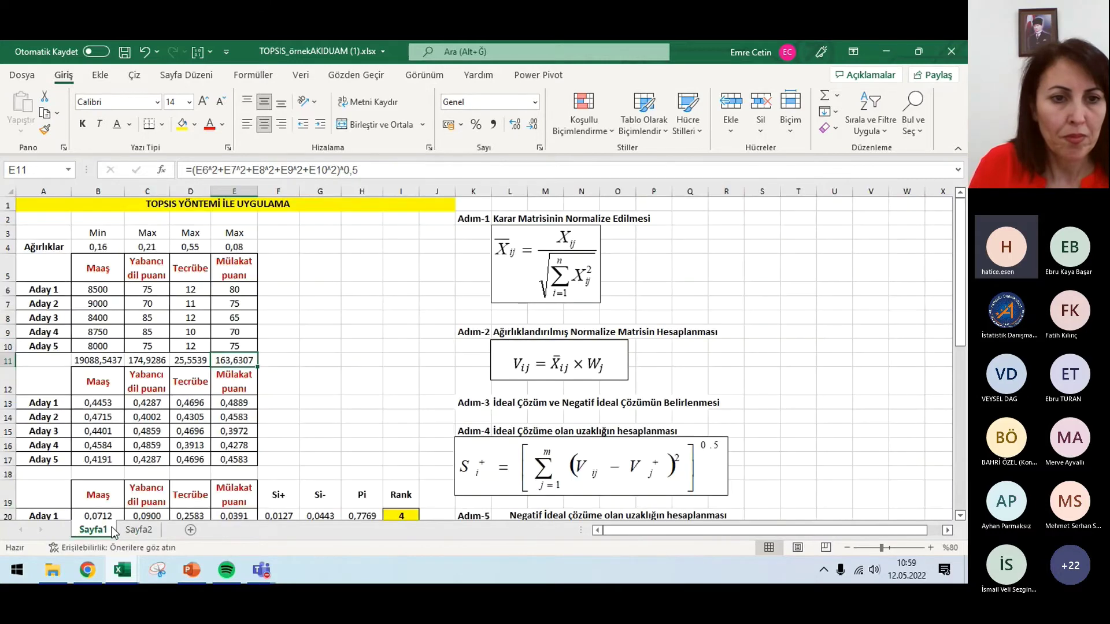
click(139, 529)
Build the formula =B6/B11 in cell B13 of Sayfa2 to normalize Aday 1's salary
scroll(465, 326, down, 2)
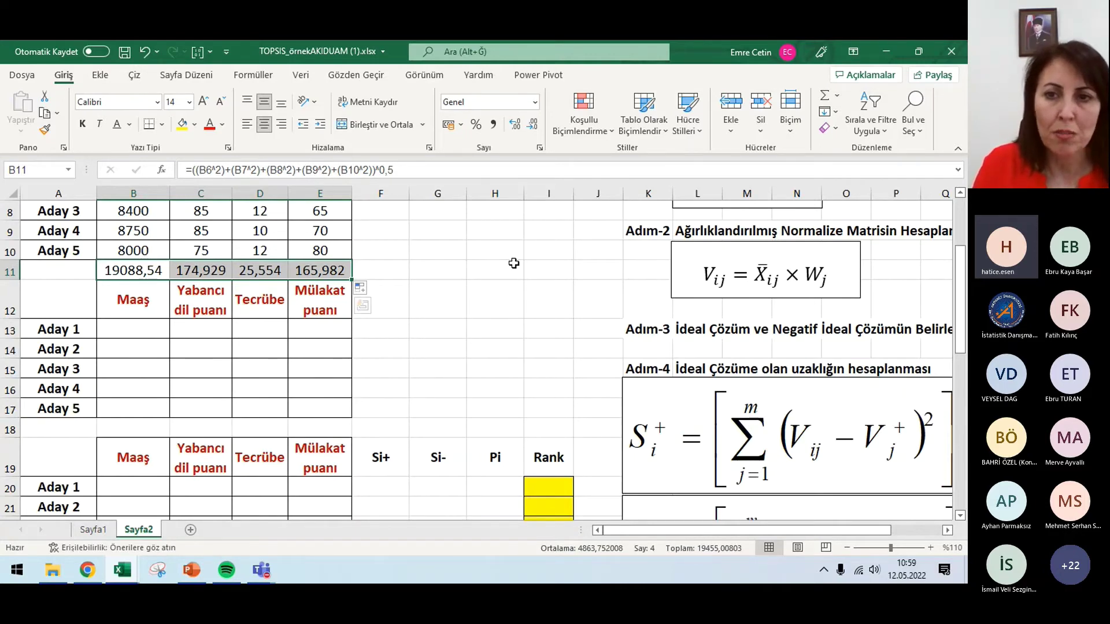
scroll(514, 263, up, 1)
scroll(794, 252, up, 1)
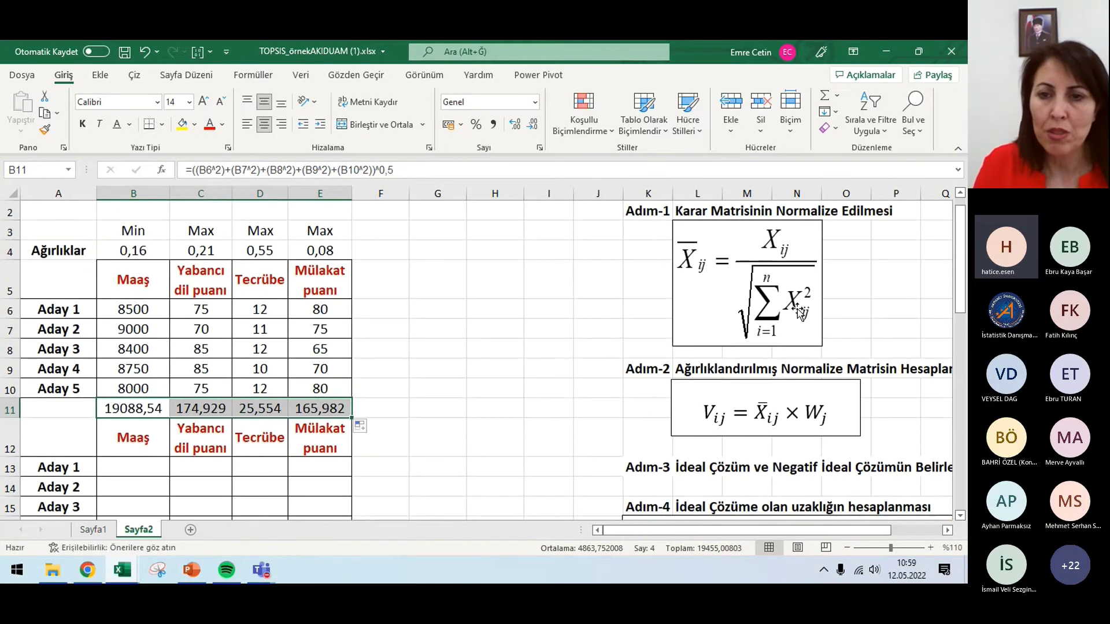
scroll(607, 335, down, 2)
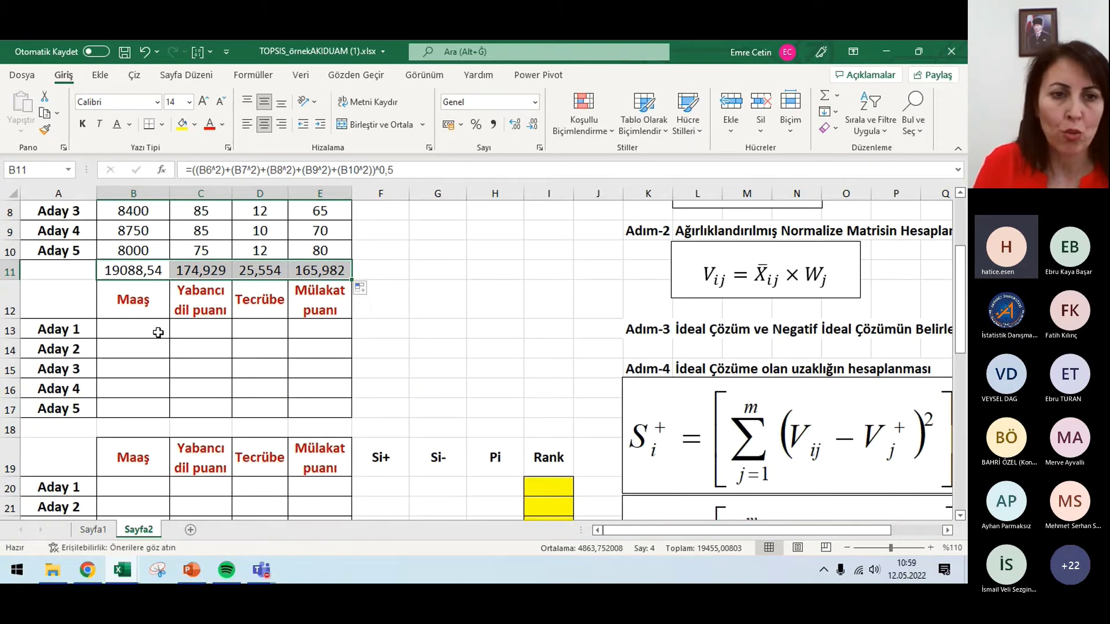
click(133, 330)
text(=)
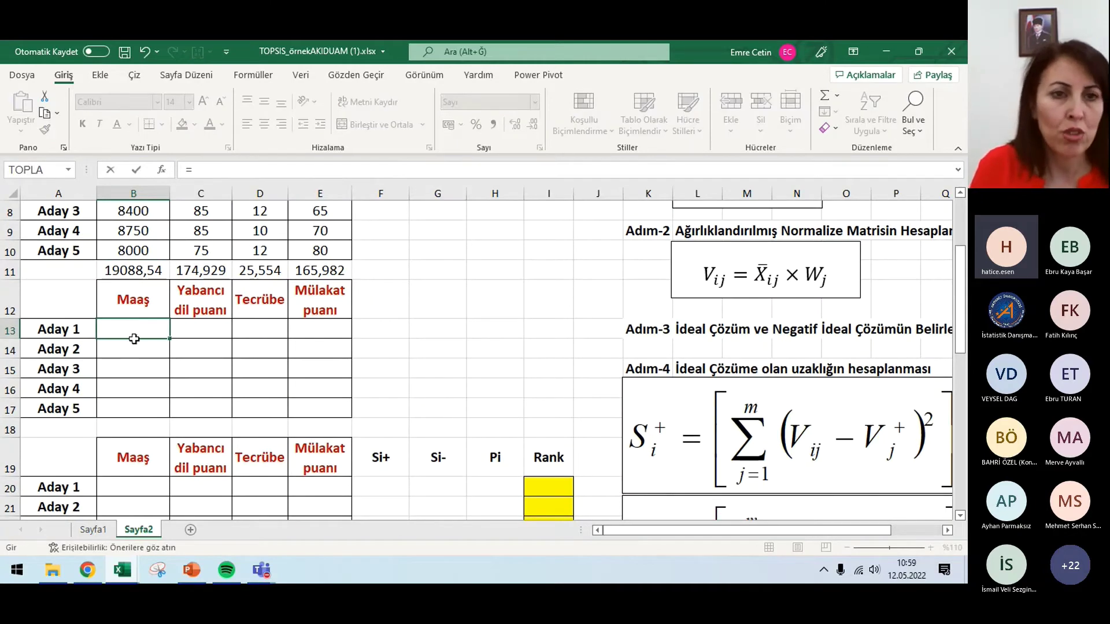
scroll(135, 337, up, 1)
click(157, 247)
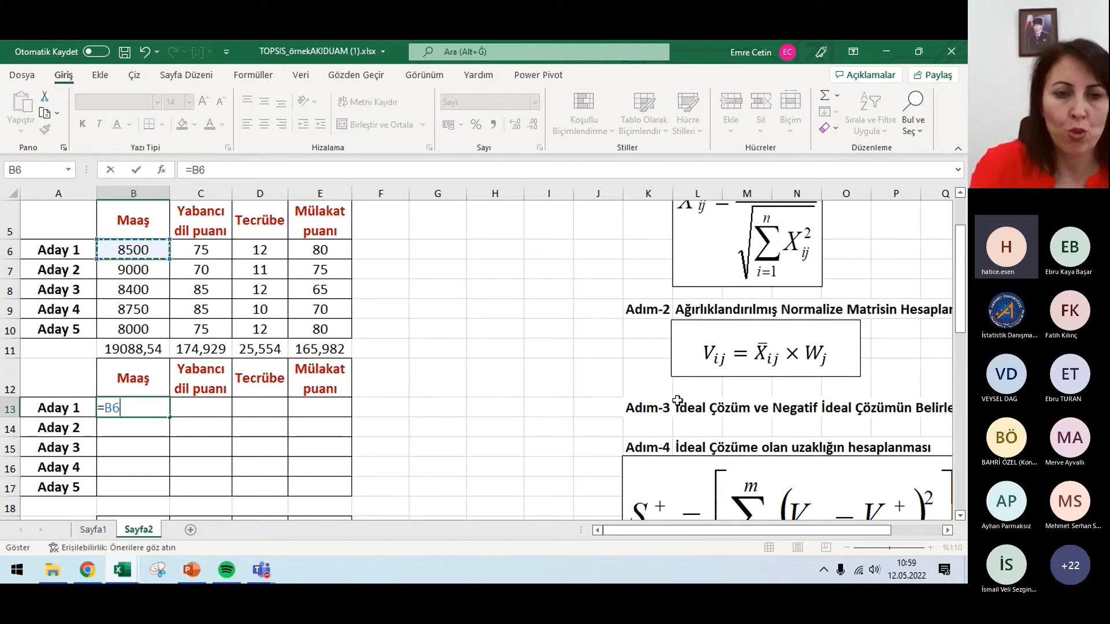
text(/)
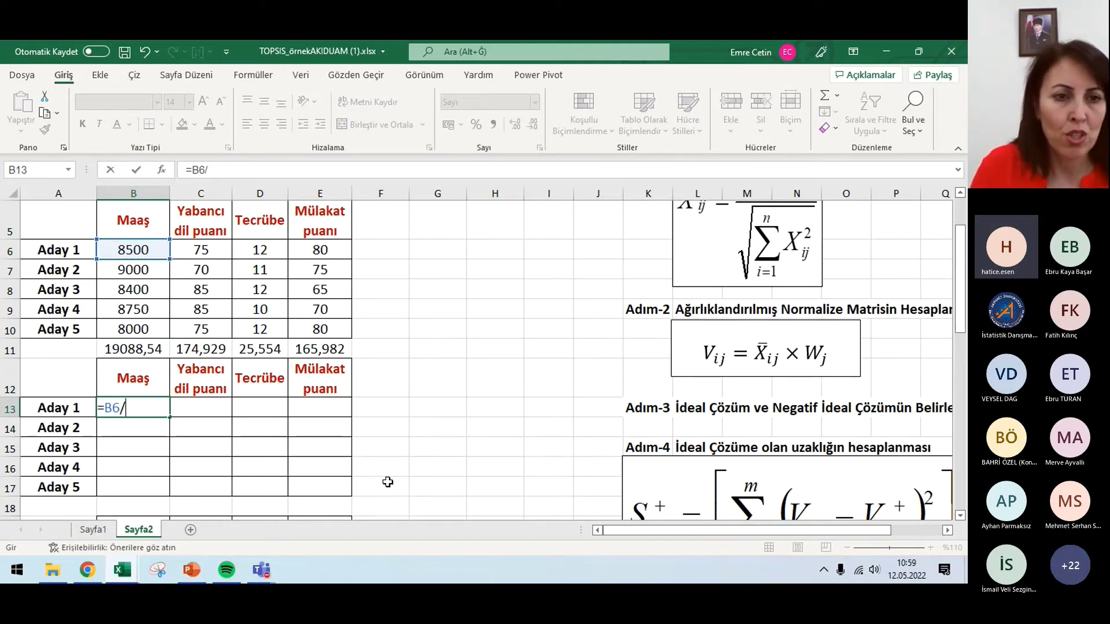
click(146, 347)
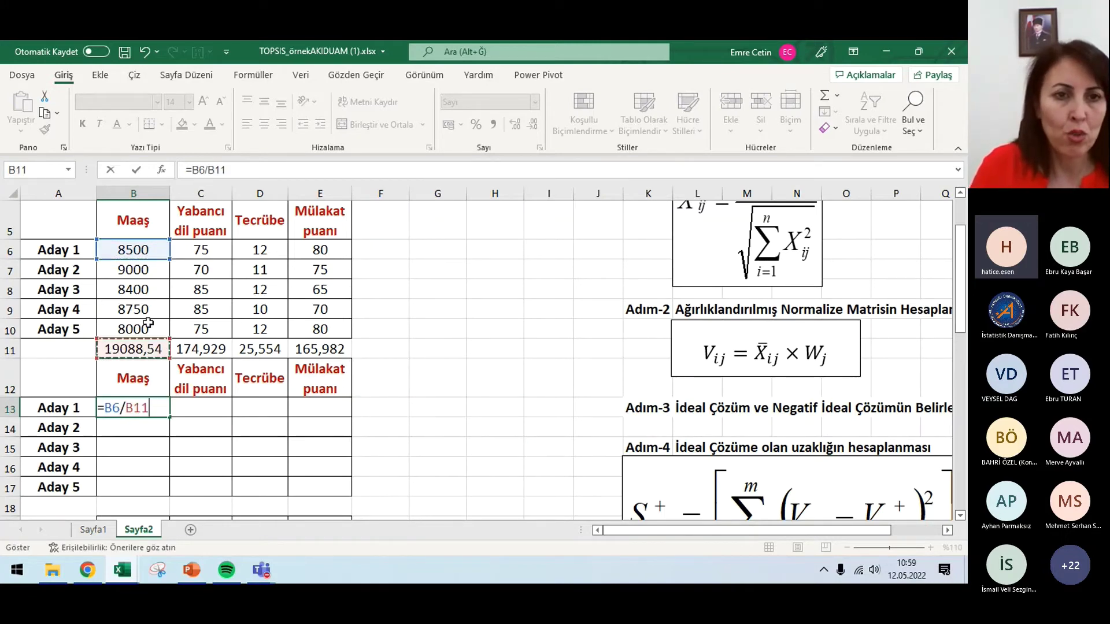
Fix the row of the divisor in B13 as B$11, enter the formula, and fill it over the normalized matrix B13:E17
click(209, 169)
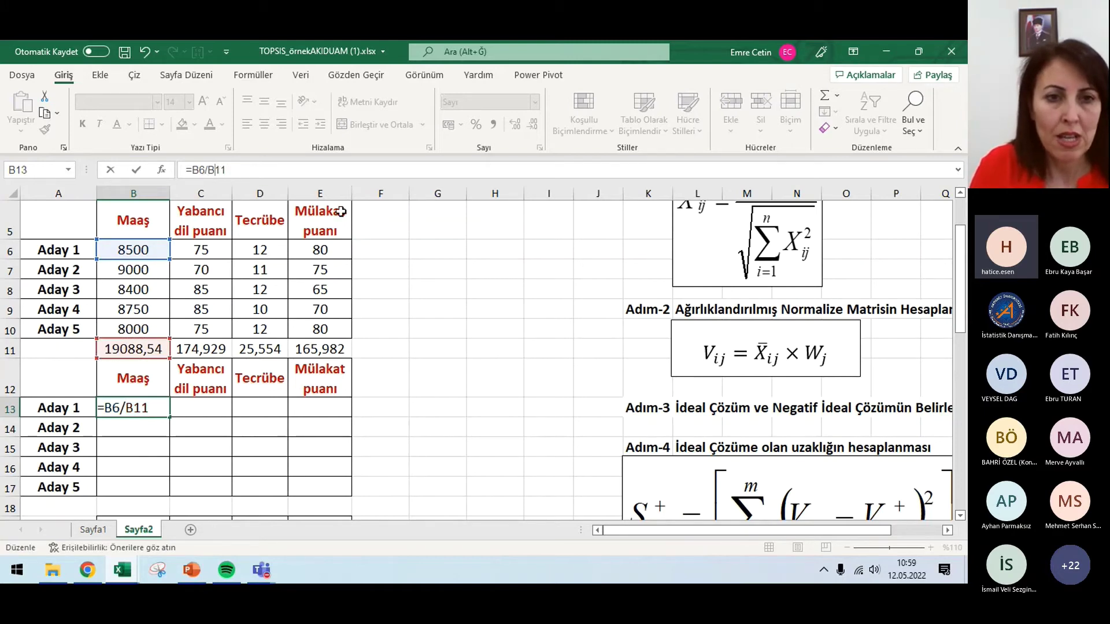
key(F4)
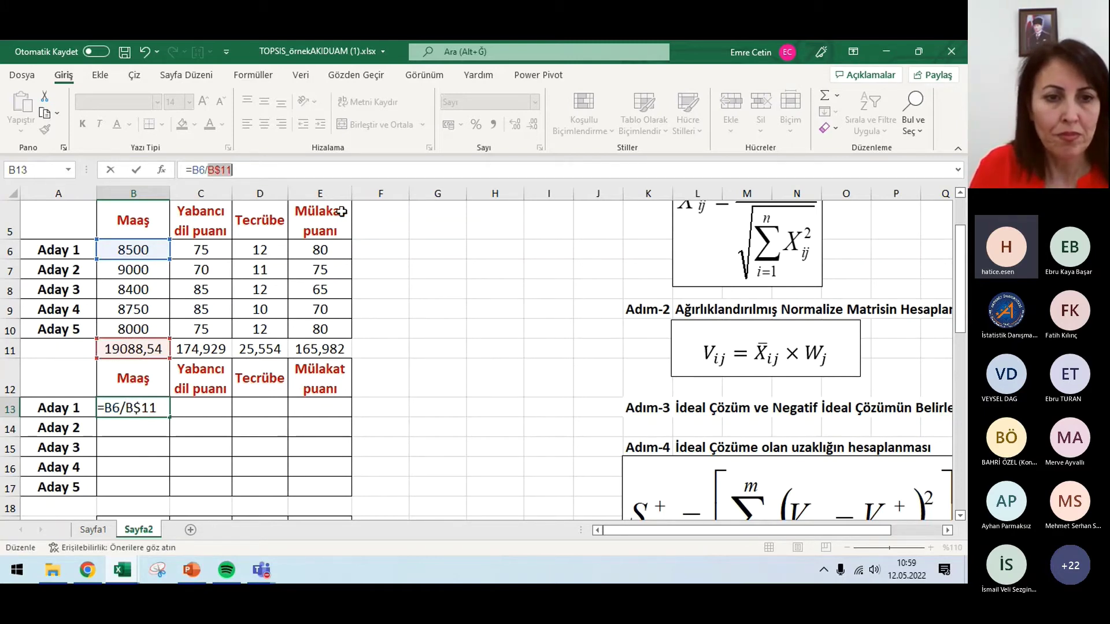
key(Return)
click(131, 404)
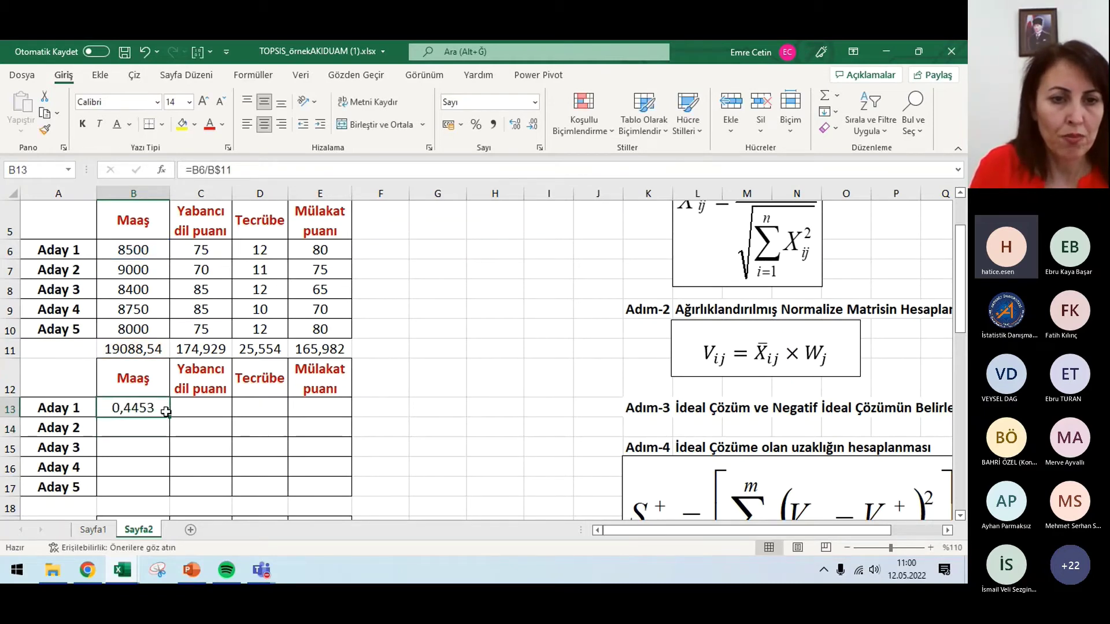
drag(170, 417, 347, 496)
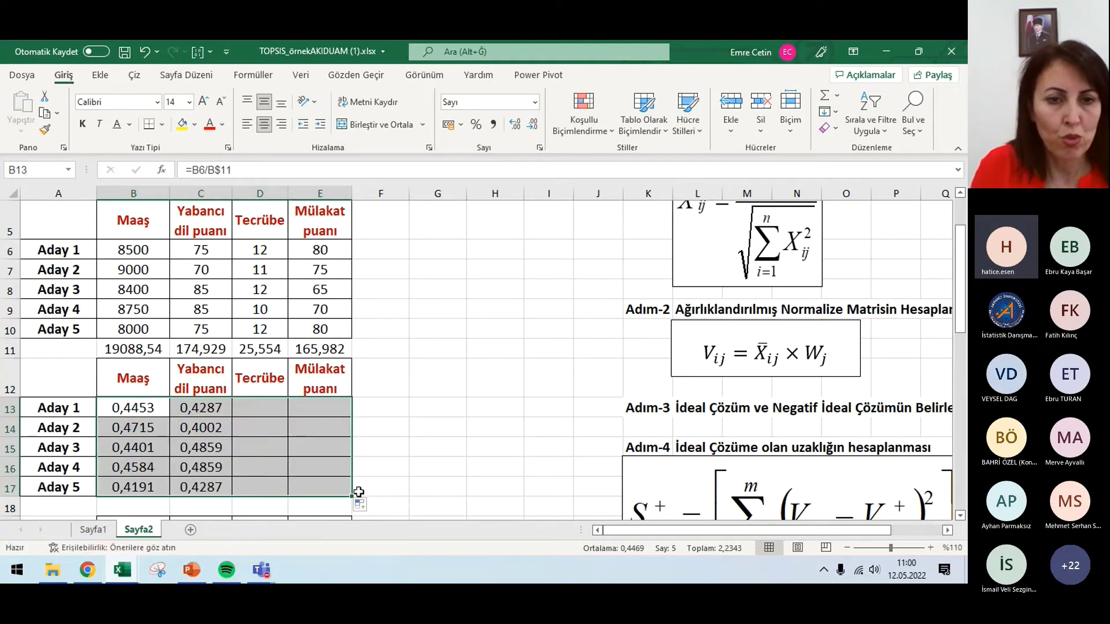
Compare the normalized matrix in B13:E17 on Sayfa2 with the solved example on Sayfa1
click(104, 534)
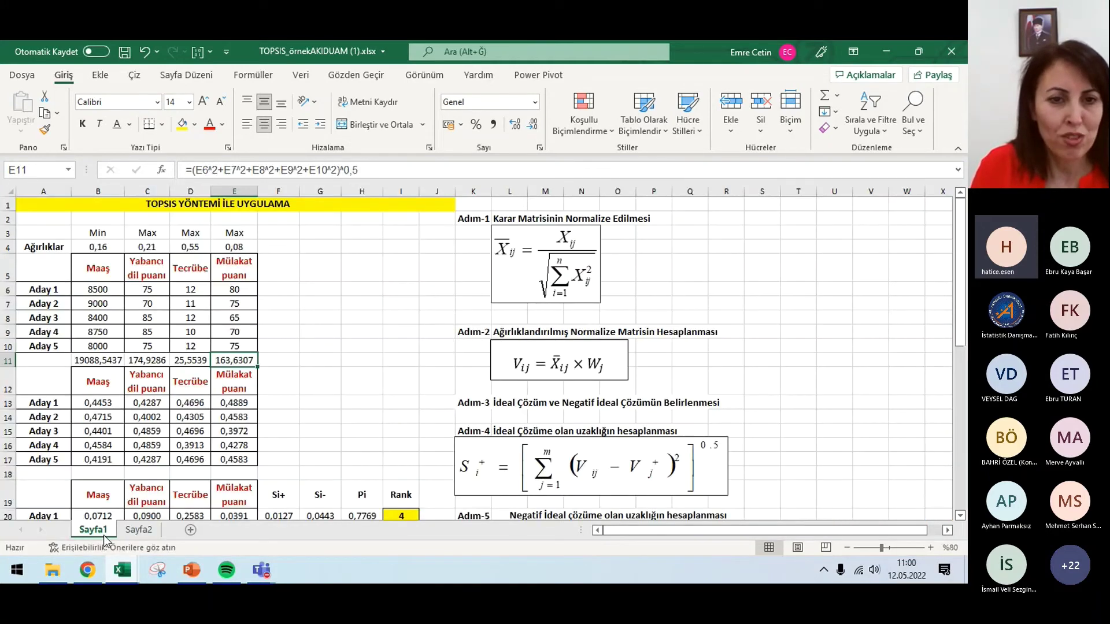
click(138, 530)
scroll(496, 316, down, 2)
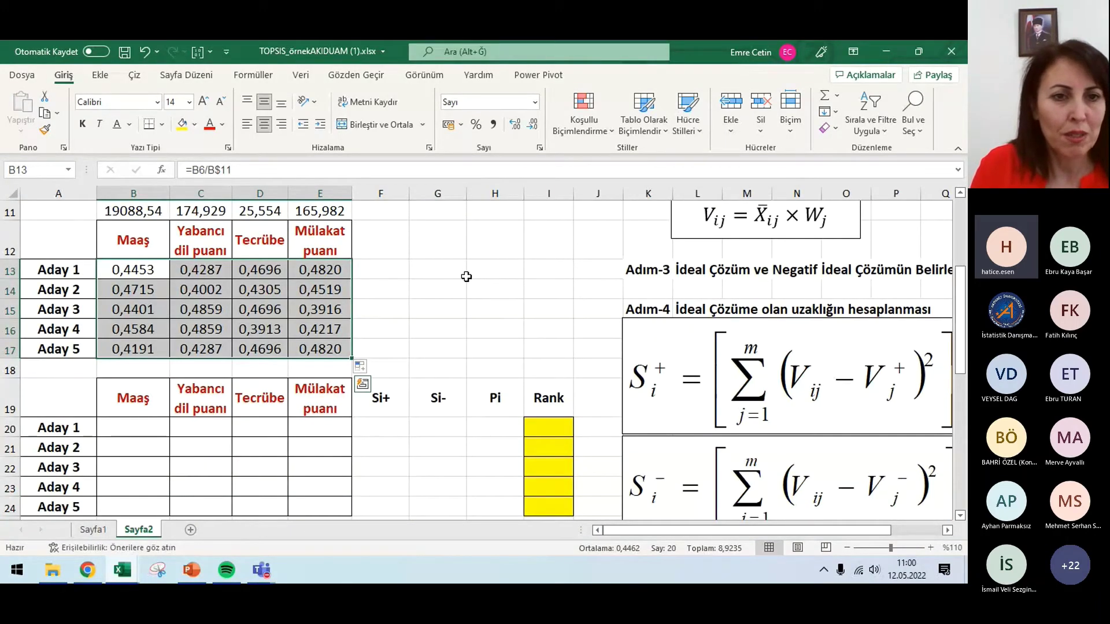
scroll(464, 259, down, 1)
scroll(465, 260, up, 1)
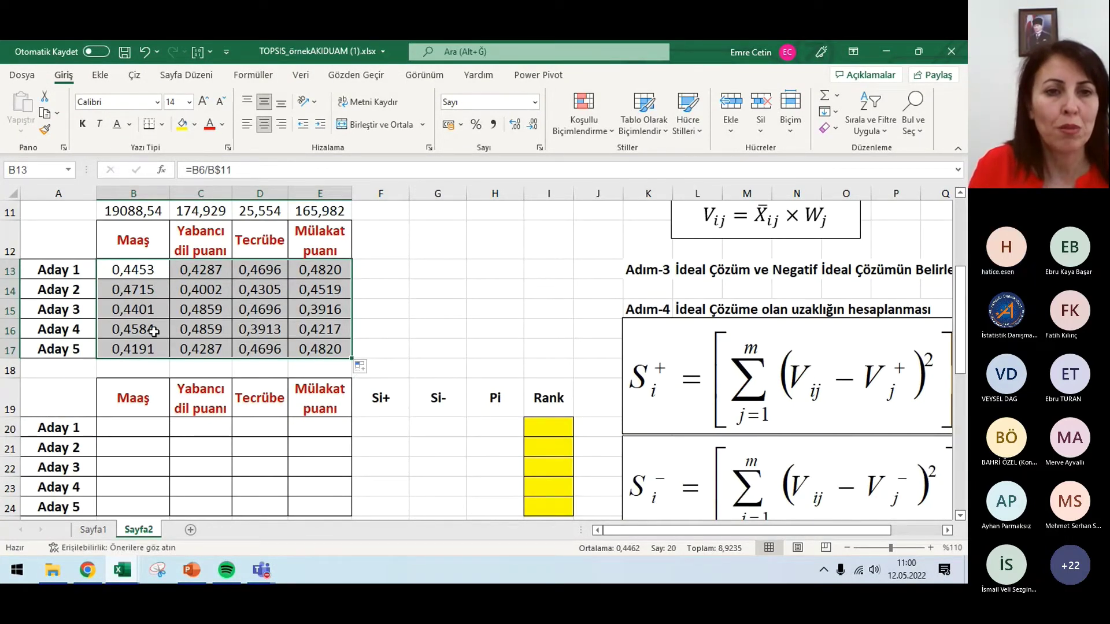
key(ctrl+v)
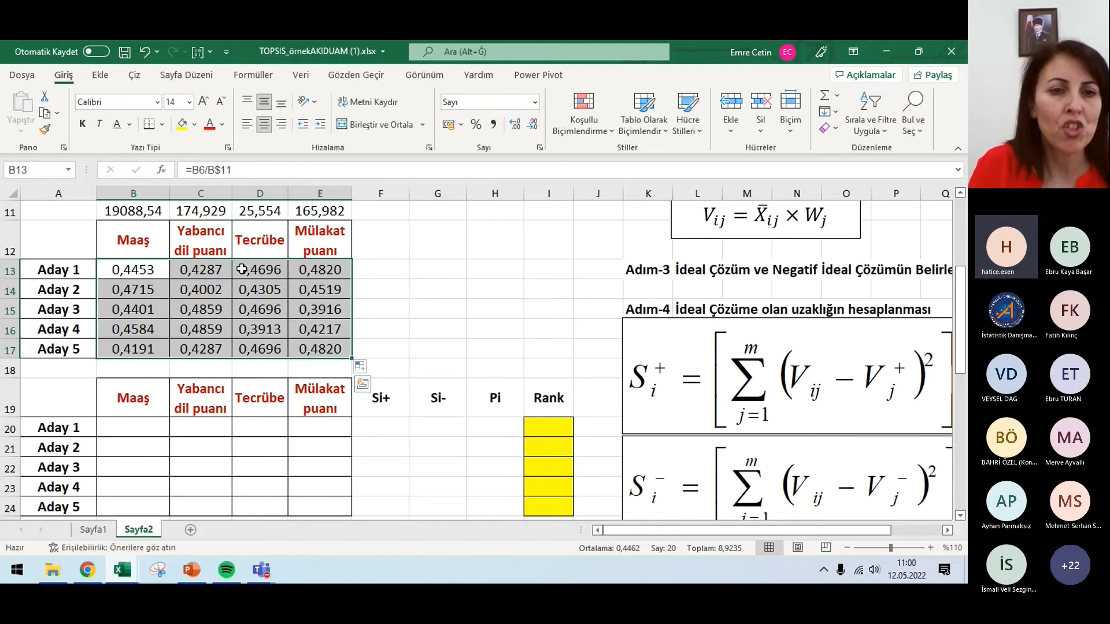
scroll(174, 312, down, 1)
scroll(132, 304, up, 1)
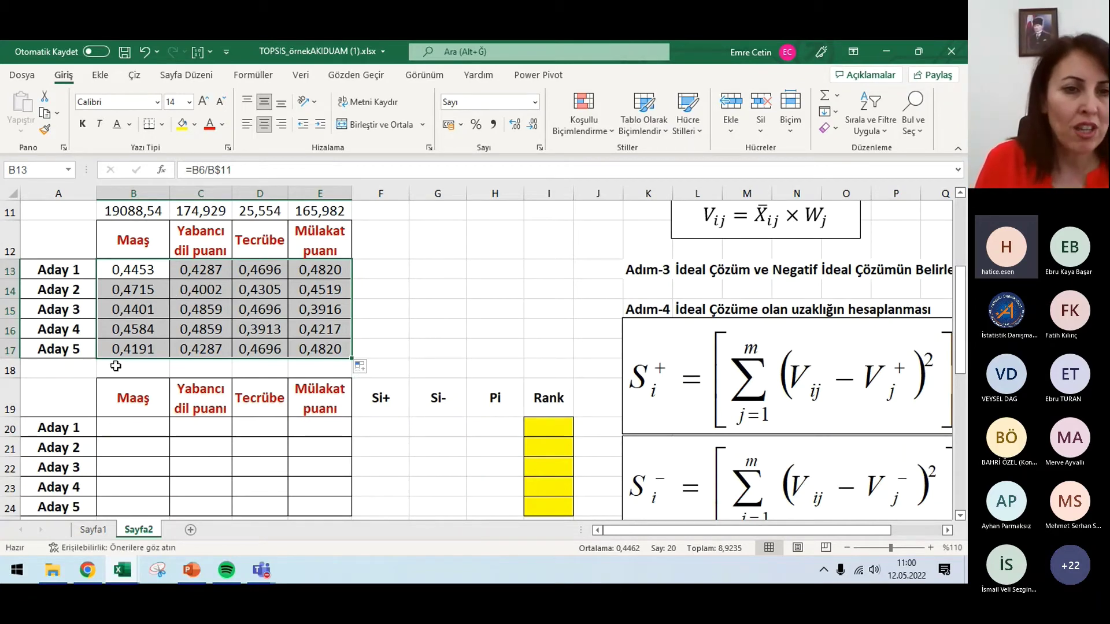
scroll(154, 435, down, 1)
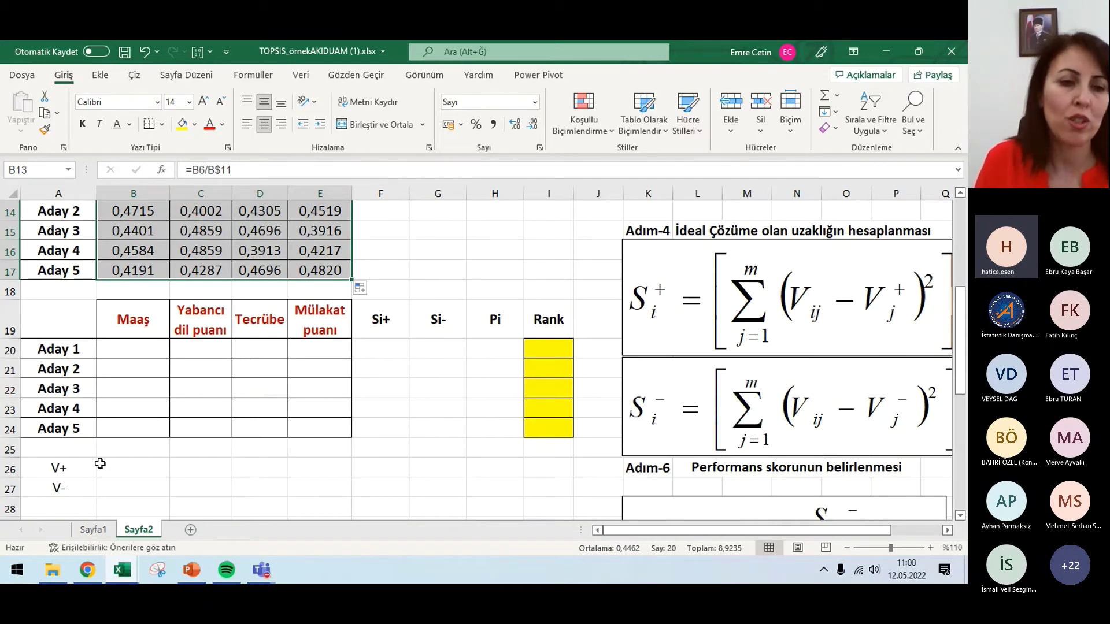
click(126, 469)
text(=)
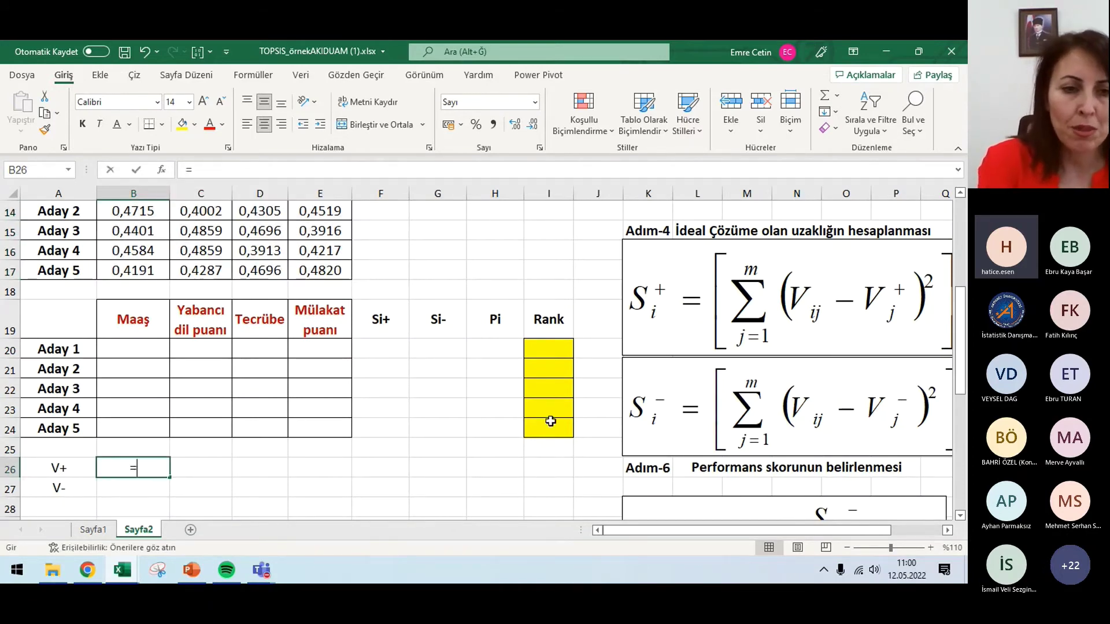
text(MİN)
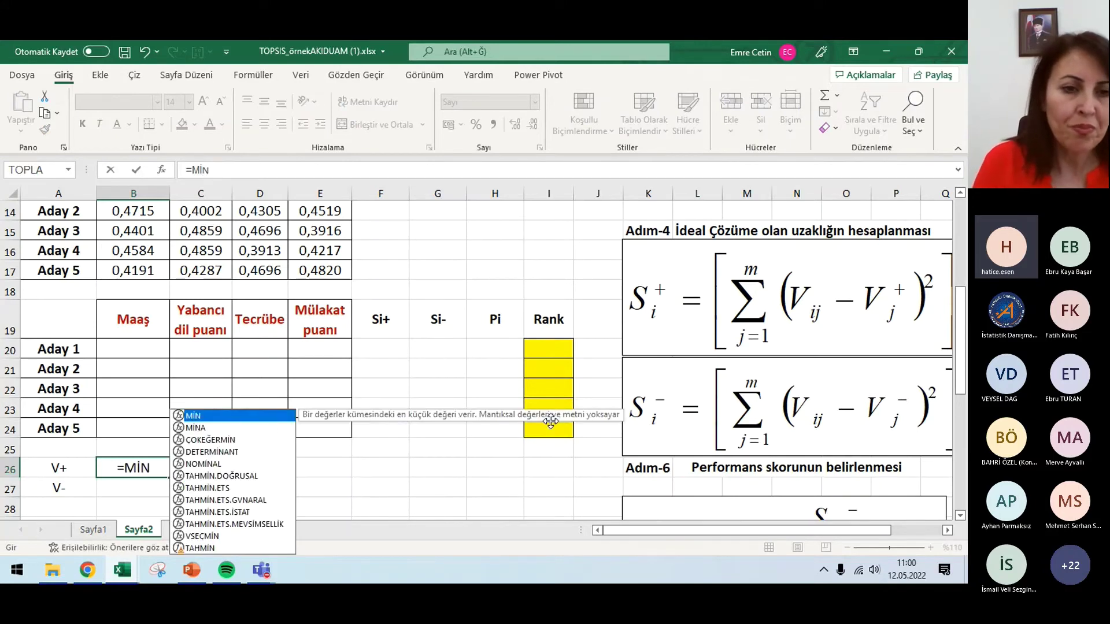
double_click(241, 415)
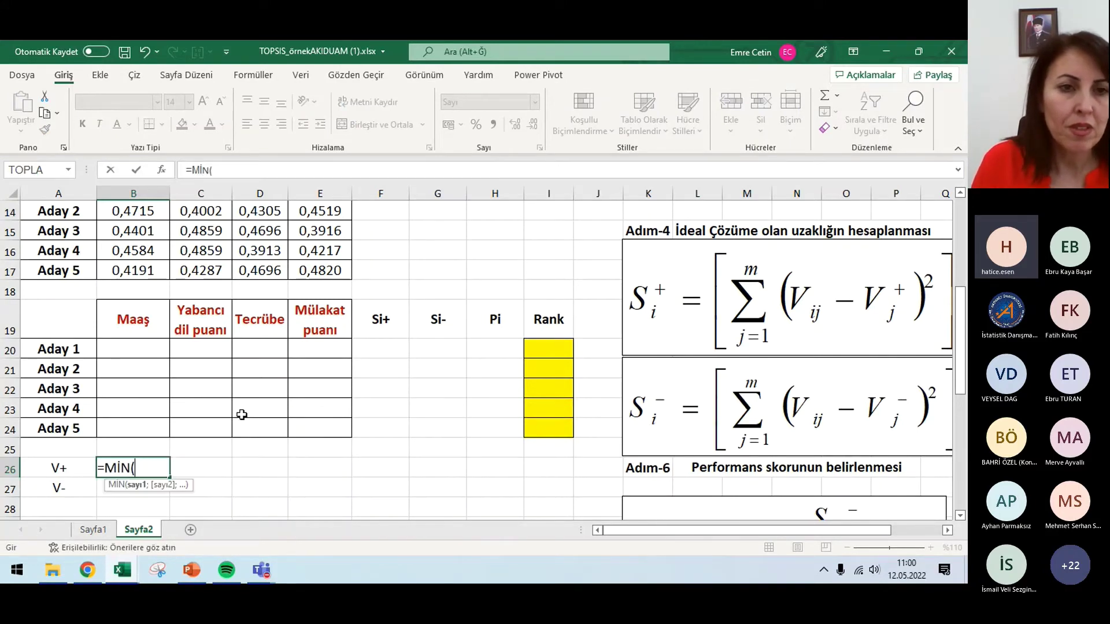
scroll(142, 259, up, 1)
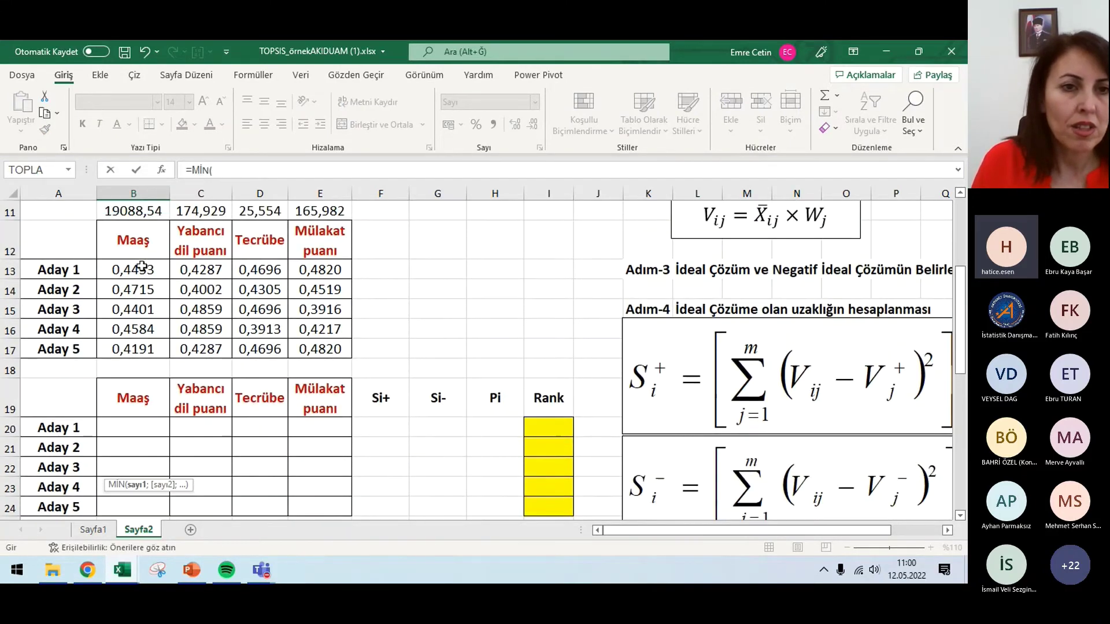
click(429, 301)
click(426, 486)
key(Escape)
scroll(408, 409, down, 1)
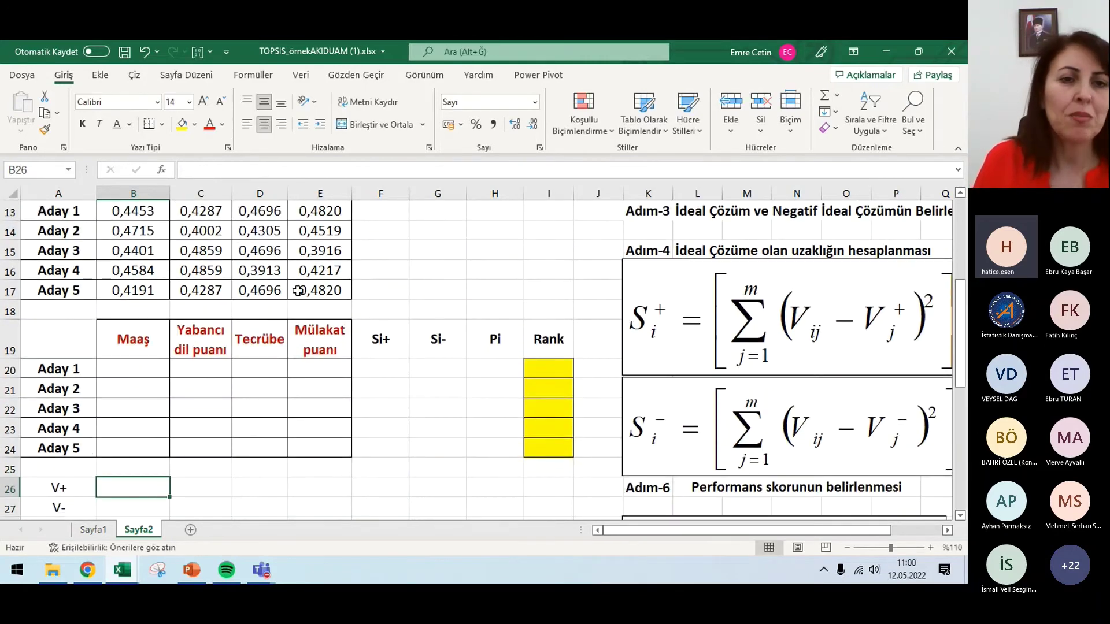
Build the formula =B13*B4 in cell B20 to multiply Aday 1's normalized salary by the salary weight
scroll(245, 319, up, 2)
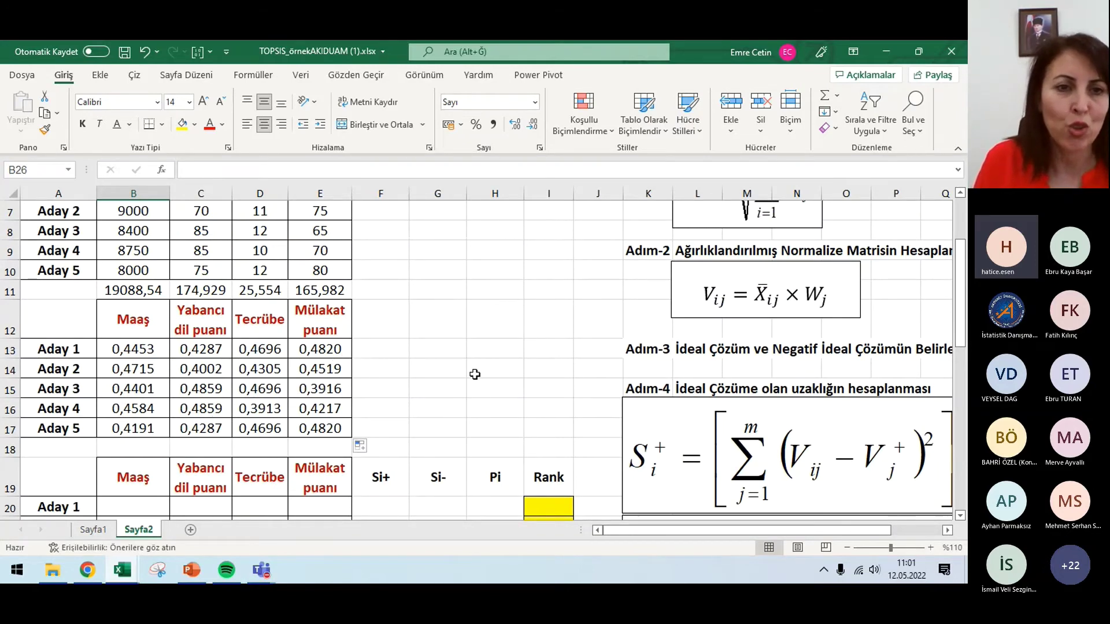
scroll(468, 373, up, 3)
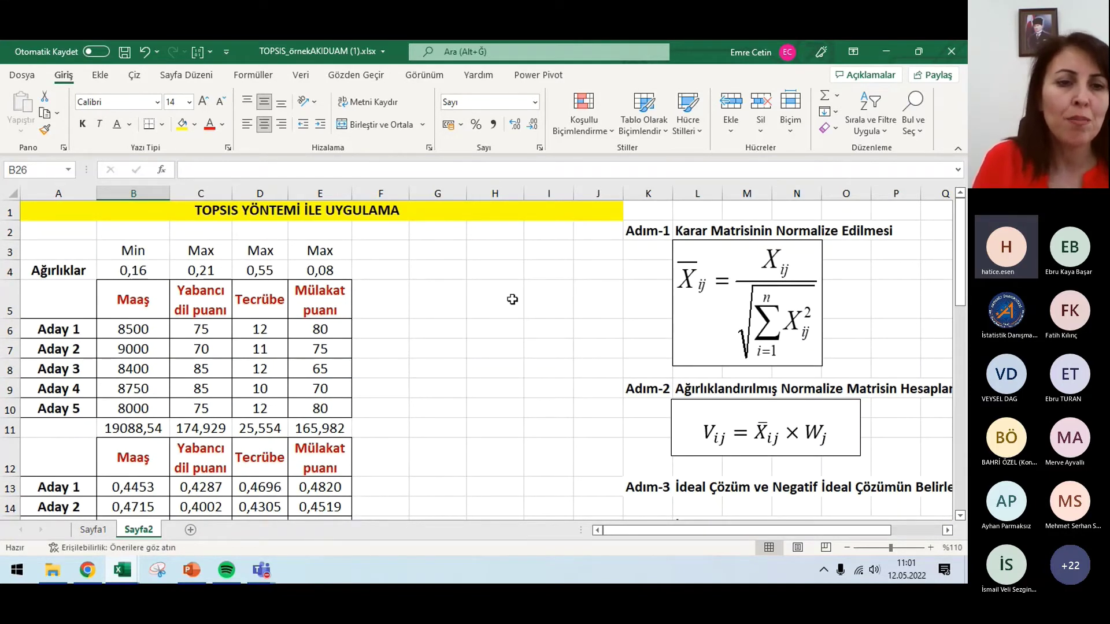
scroll(509, 297, down, 2)
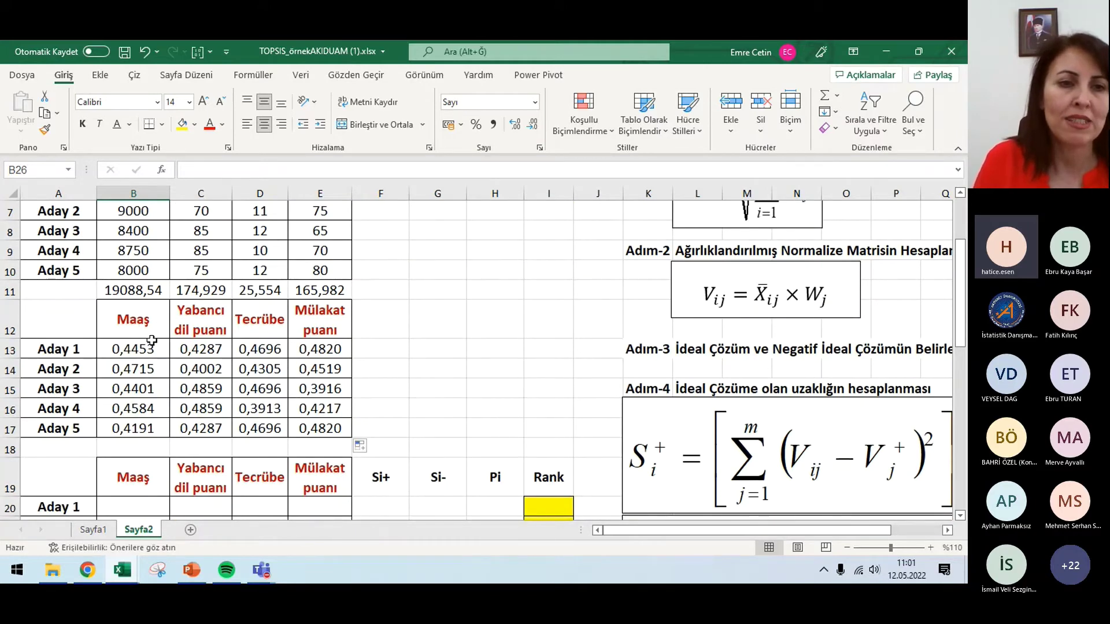
scroll(147, 329, up, 2)
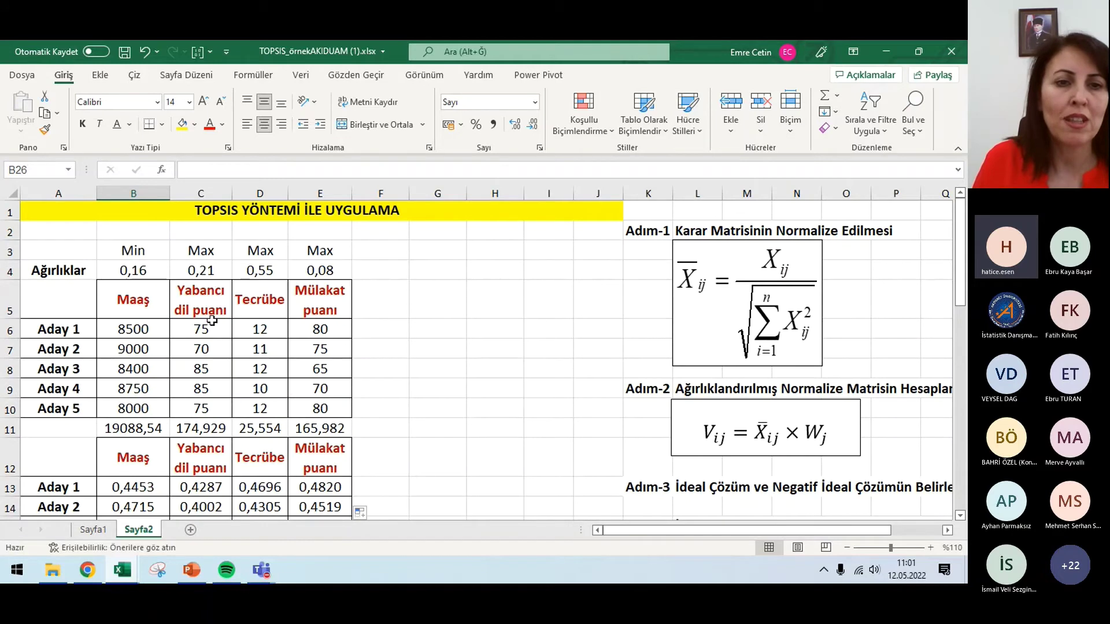
scroll(434, 285, down, 2)
scroll(229, 410, down, 1)
click(137, 448)
text(=)
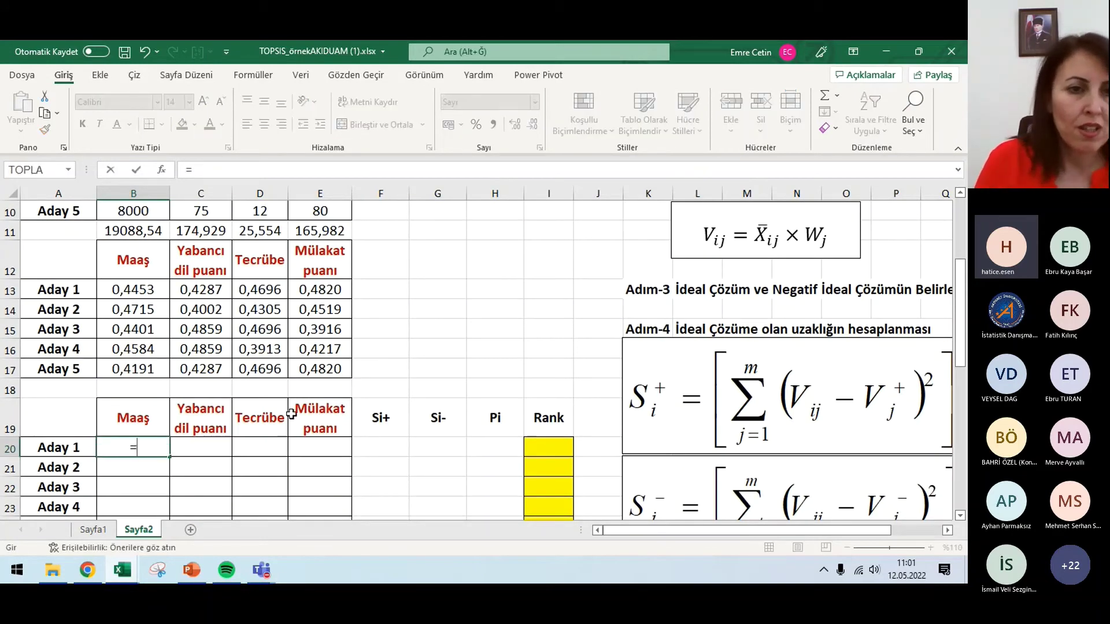
click(138, 292)
scroll(132, 326, up, 1)
text(*)
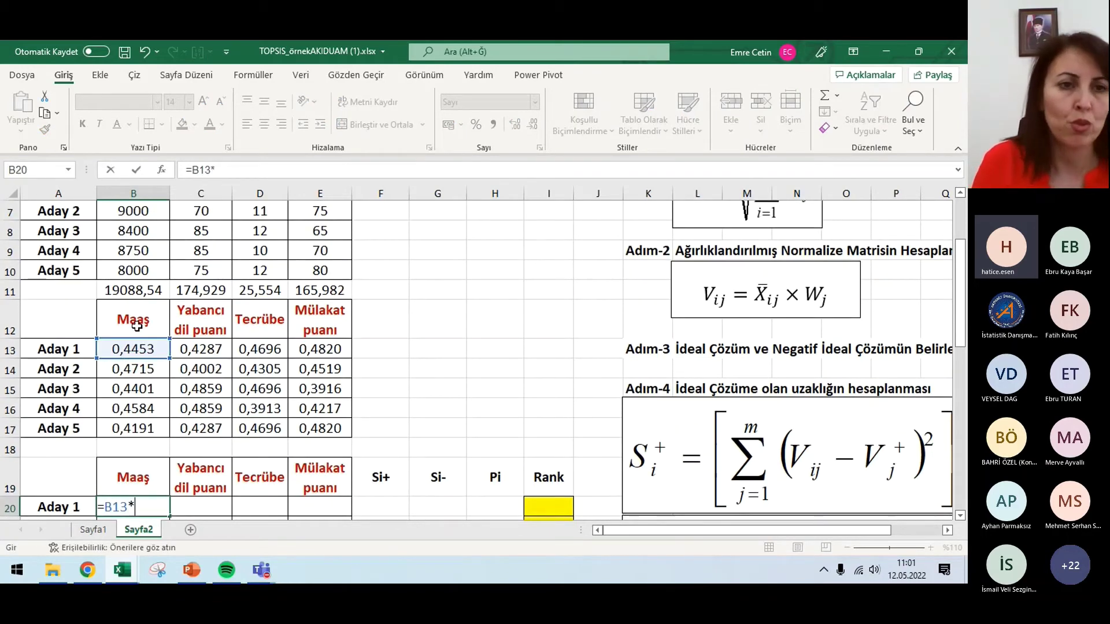
scroll(131, 230, up, 1)
click(135, 211)
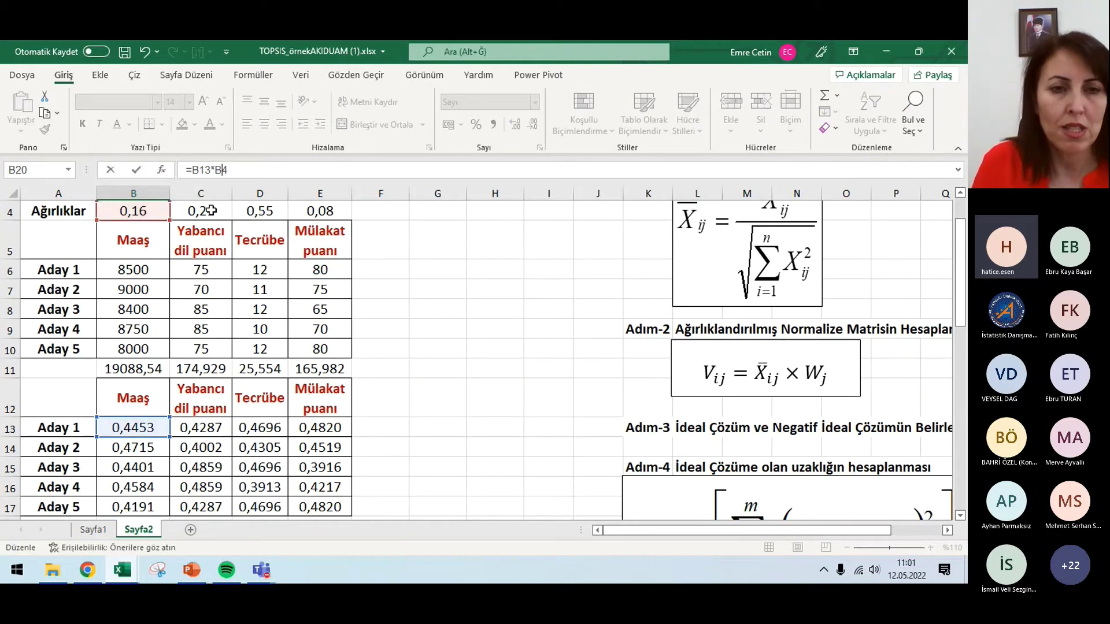
Fix the row of the weight in B20 as B$4, enter the formula, and fill it over the weighted matrix B20:E24
scroll(211, 211, down, 3)
key(F4)
key(F4)
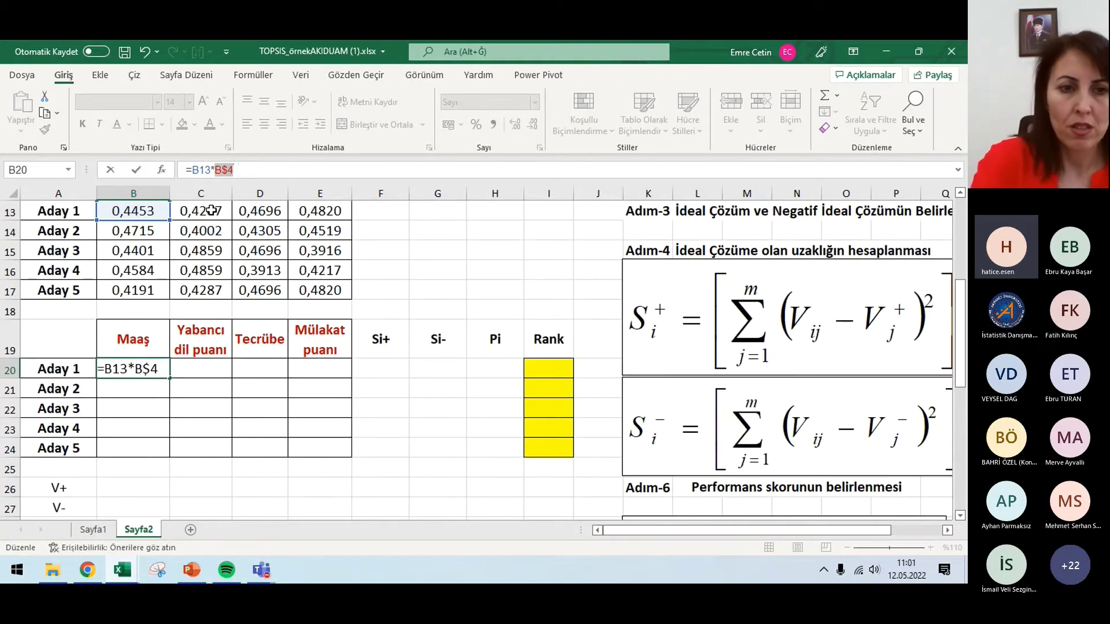
key(Return)
click(136, 370)
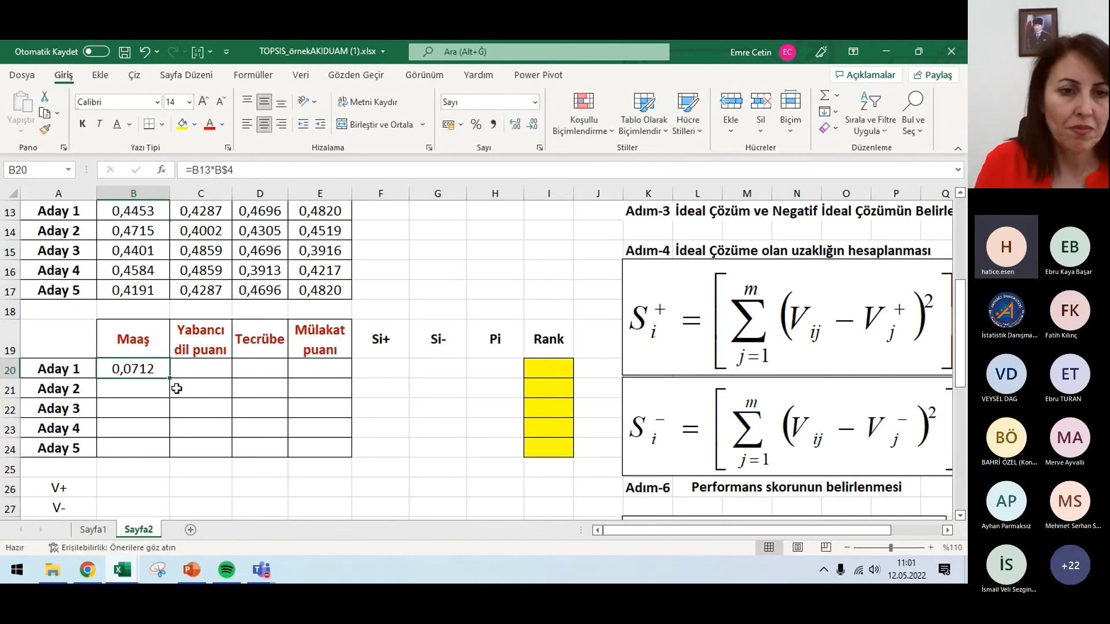
drag(170, 379, 349, 457)
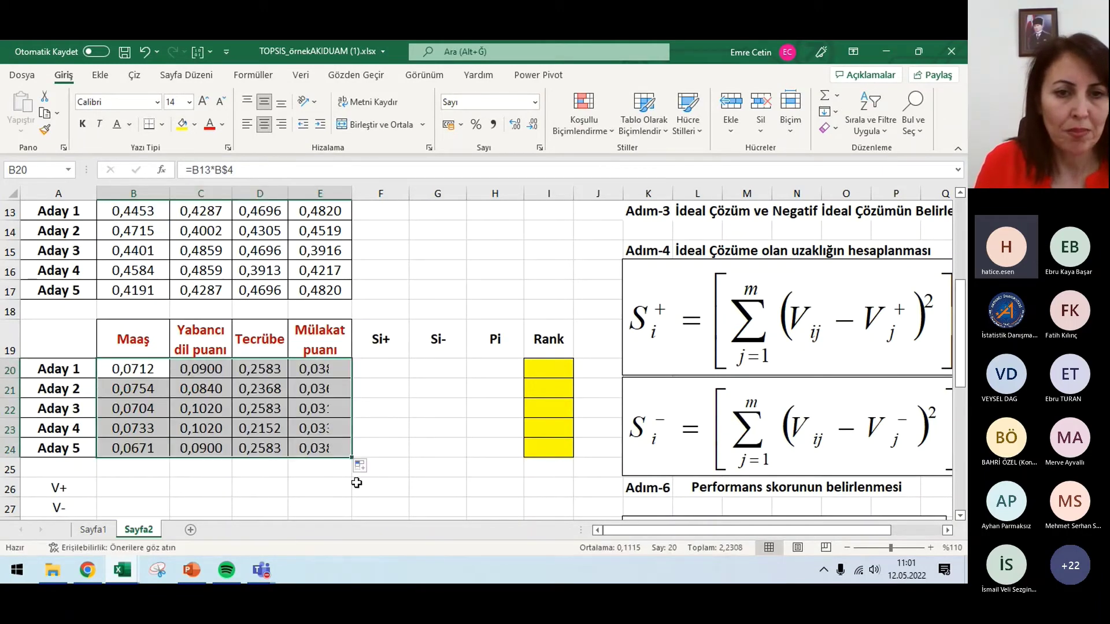
Compare the weighted matrix in B20:E24 with the solved example on Sayfa1, and return to Sayfa2
scroll(427, 483, down, 2)
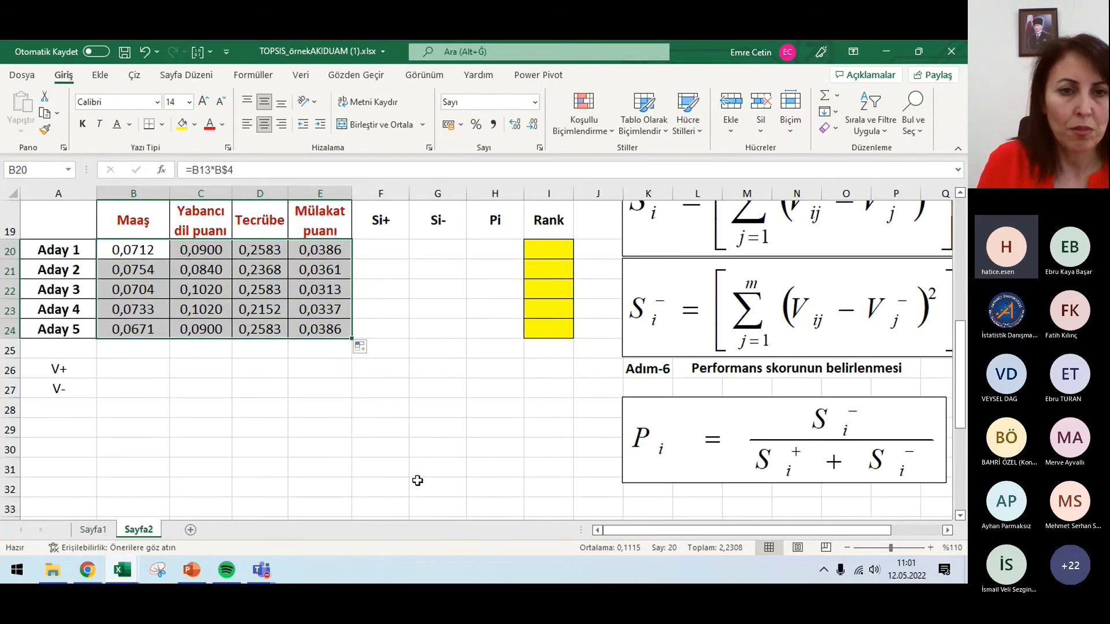
click(93, 530)
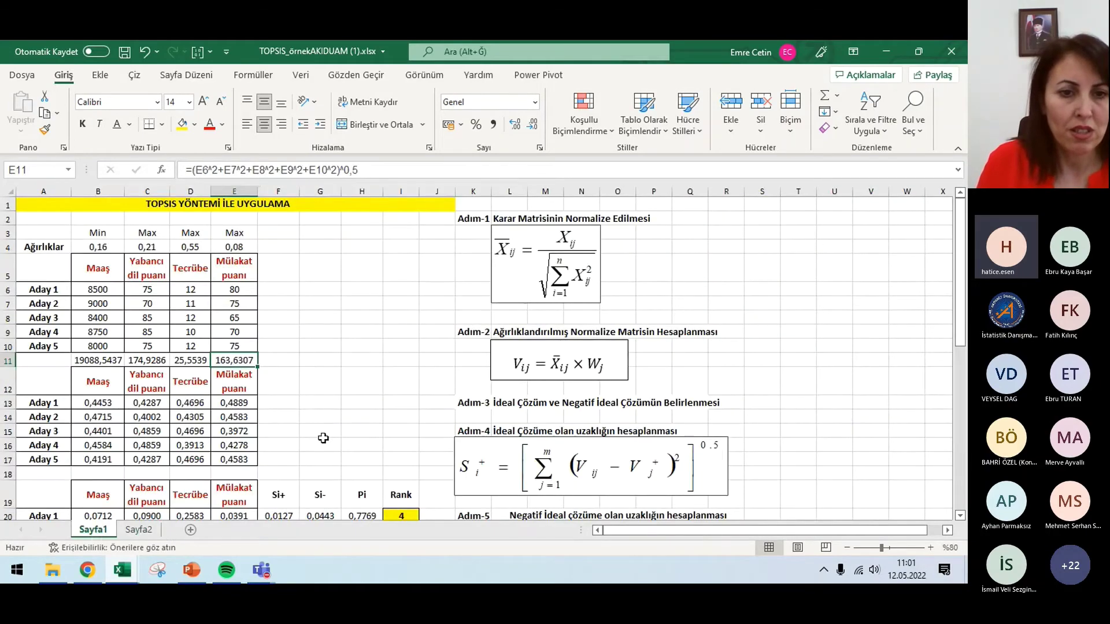
scroll(323, 438, down, 2)
click(137, 530)
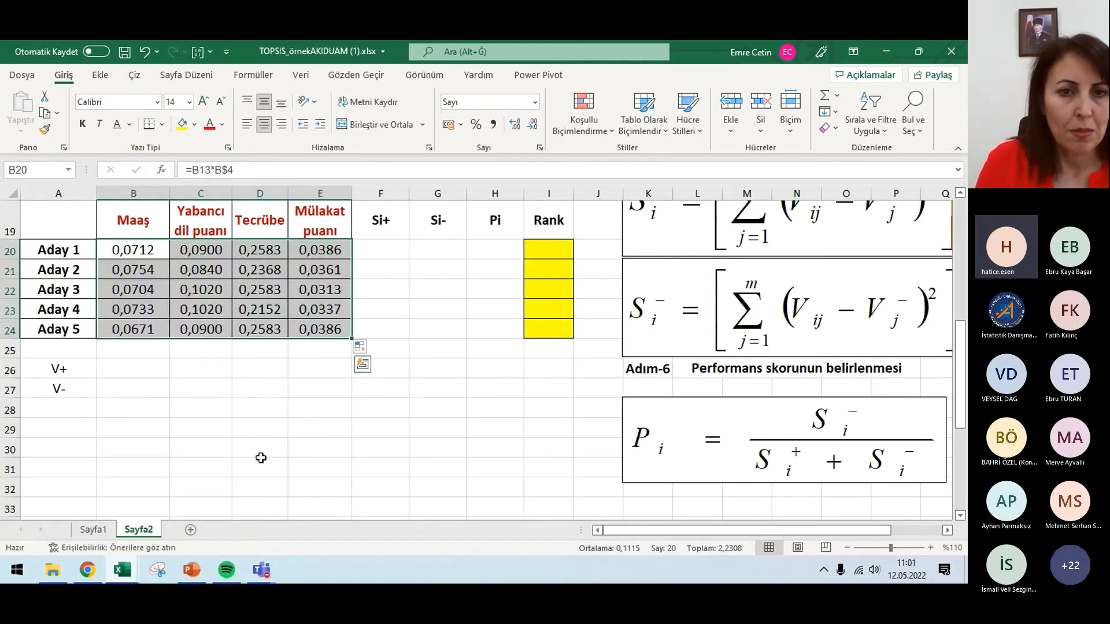
Enter =MİN(B20:B24) in cell B26 as the V+ ideal value of the Maaş criterion
scroll(260, 458, up, 1)
click(143, 428)
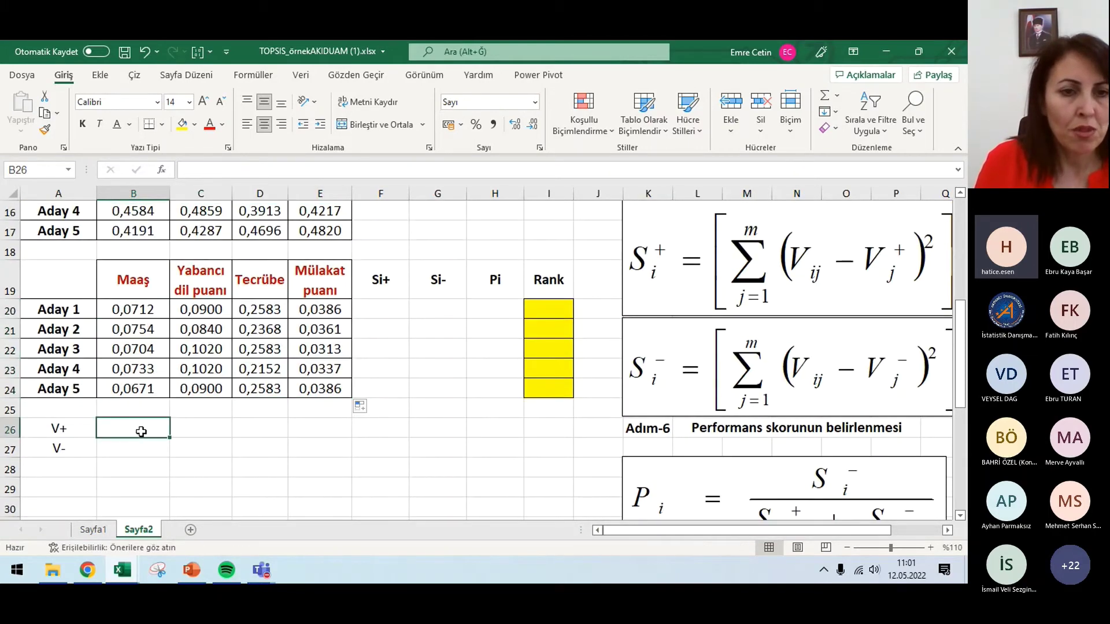
text(=Mİ)
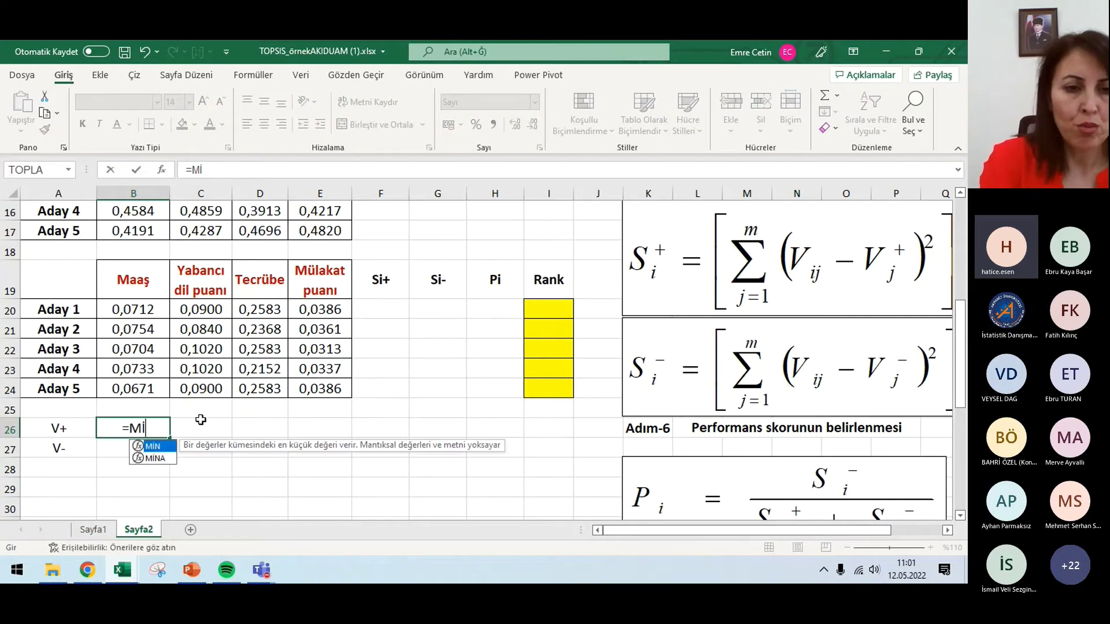
text(N()
drag(150, 308, 138, 385)
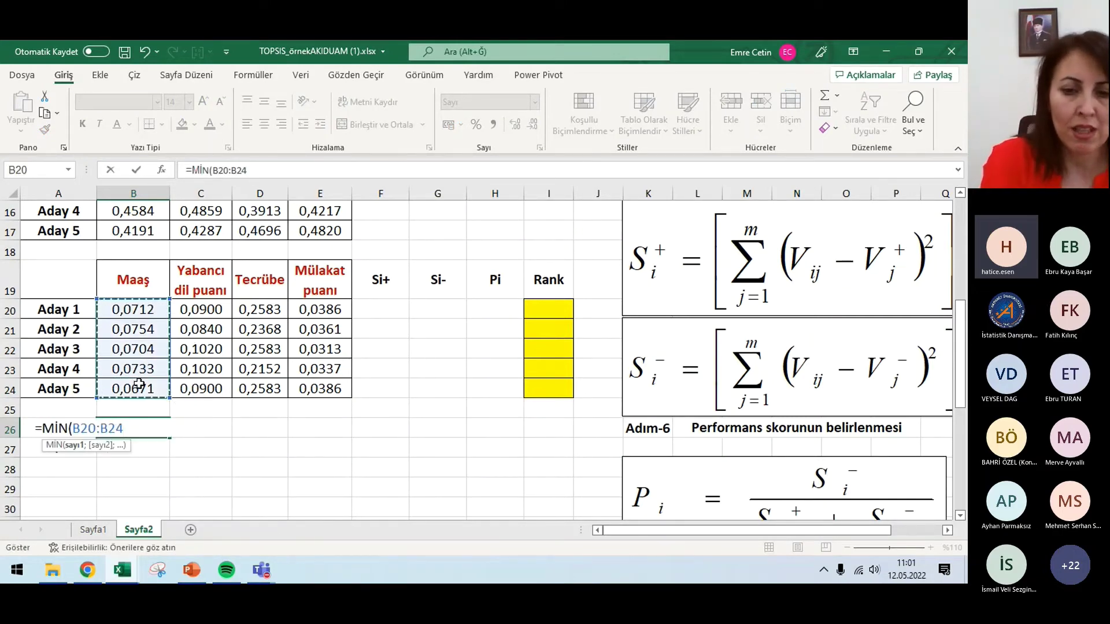
text())
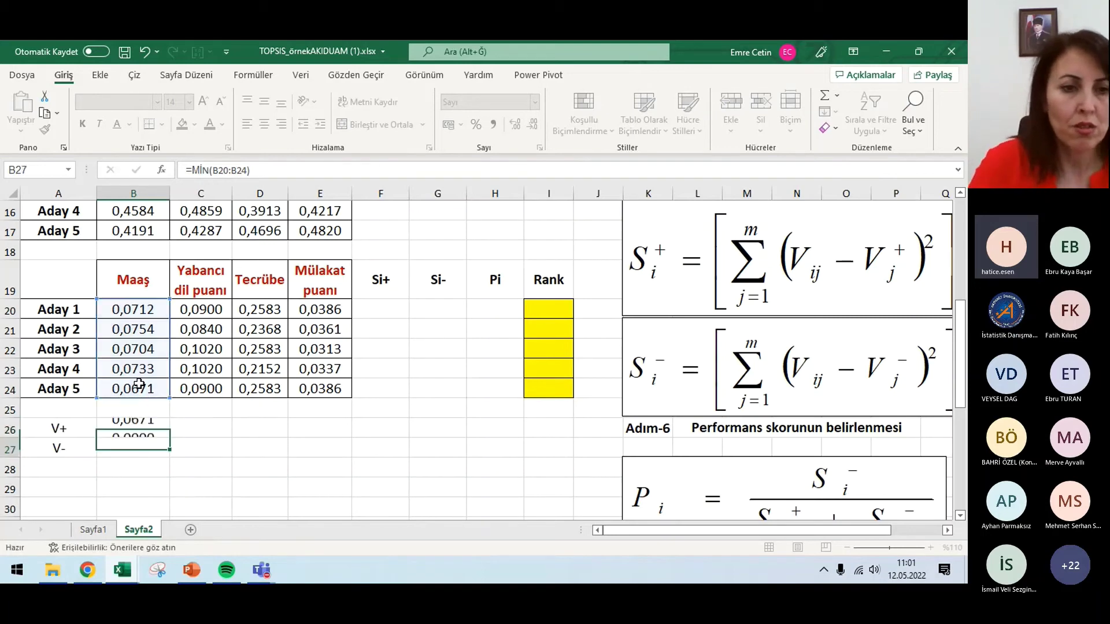
key(Return)
Enter =MAK(C20:C24) in cell C26 as the V+ ideal value and fill it across to E26
click(202, 426)
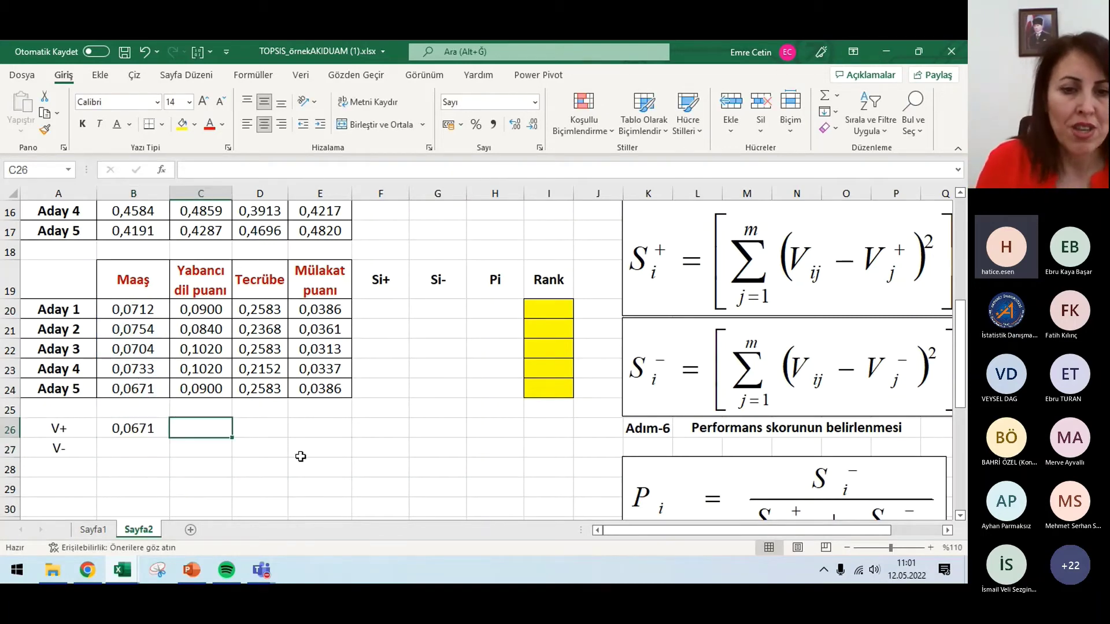
text(=MA)
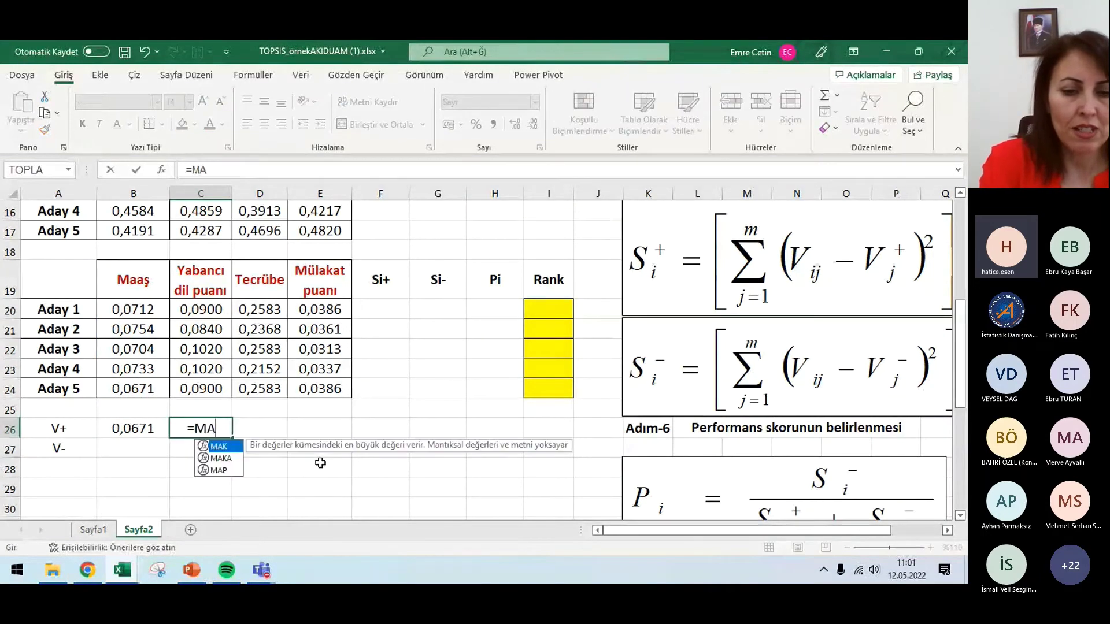
text(K)
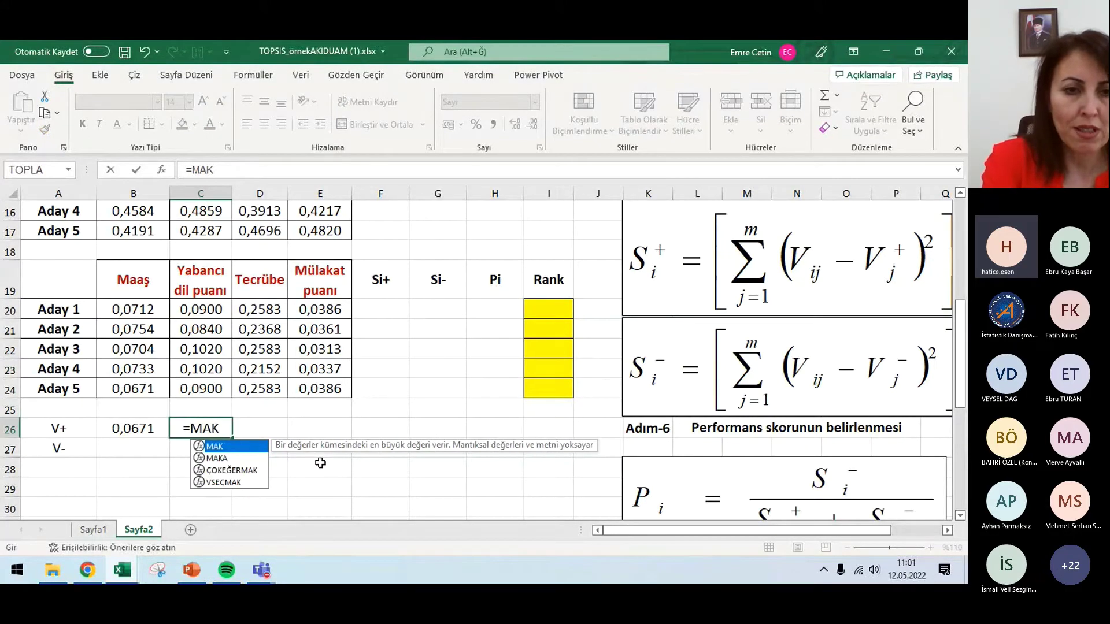
text(()
drag(211, 308, 191, 382)
text())
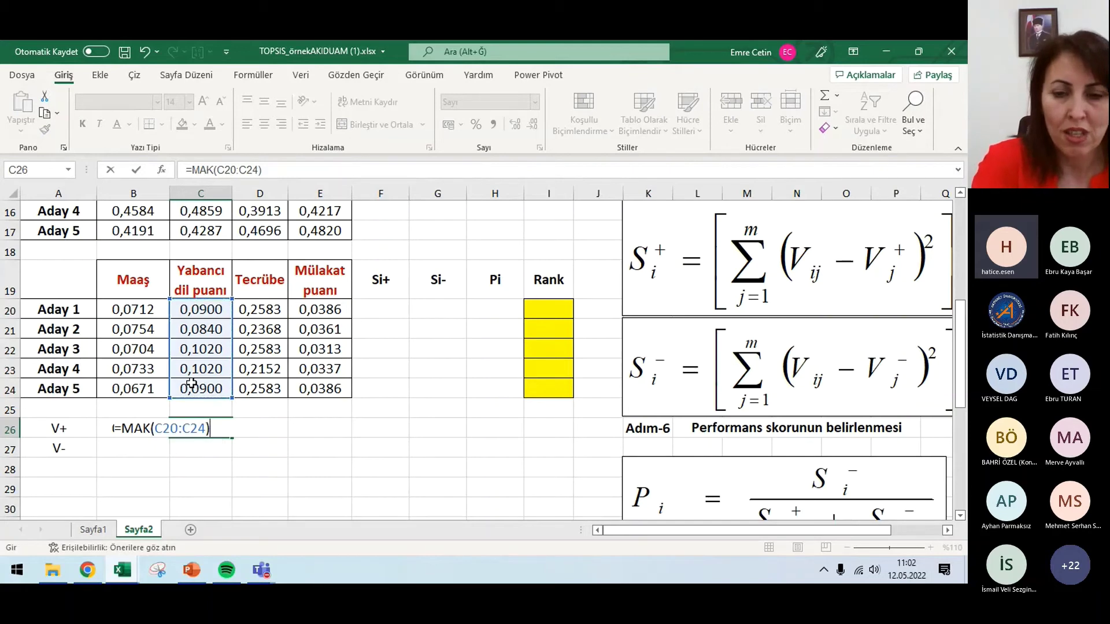
key(Return)
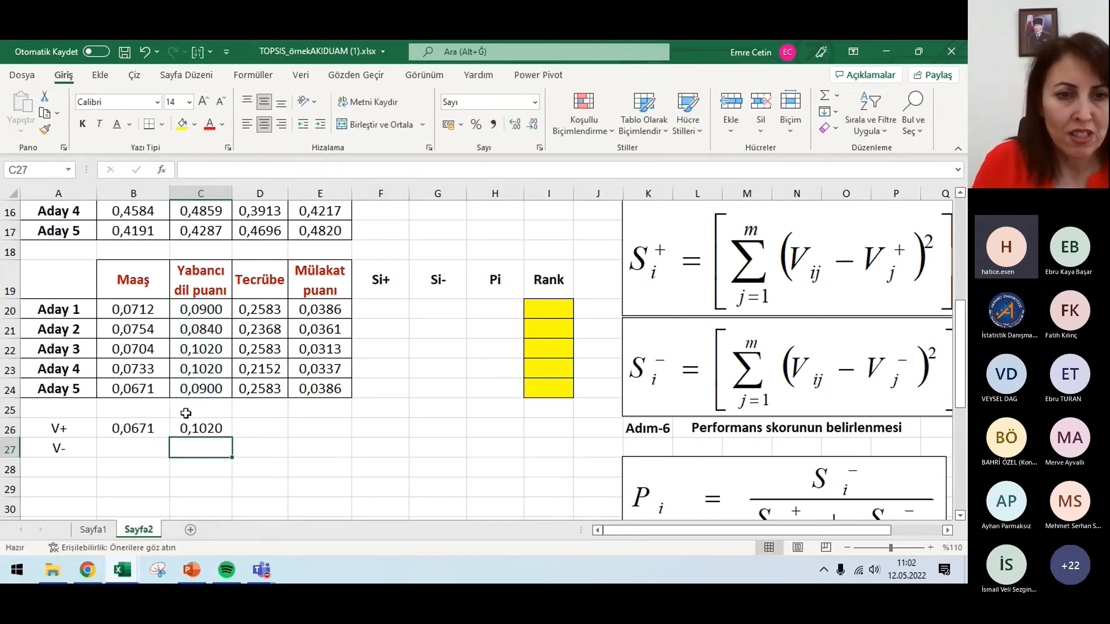
click(210, 438)
drag(230, 439, 335, 433)
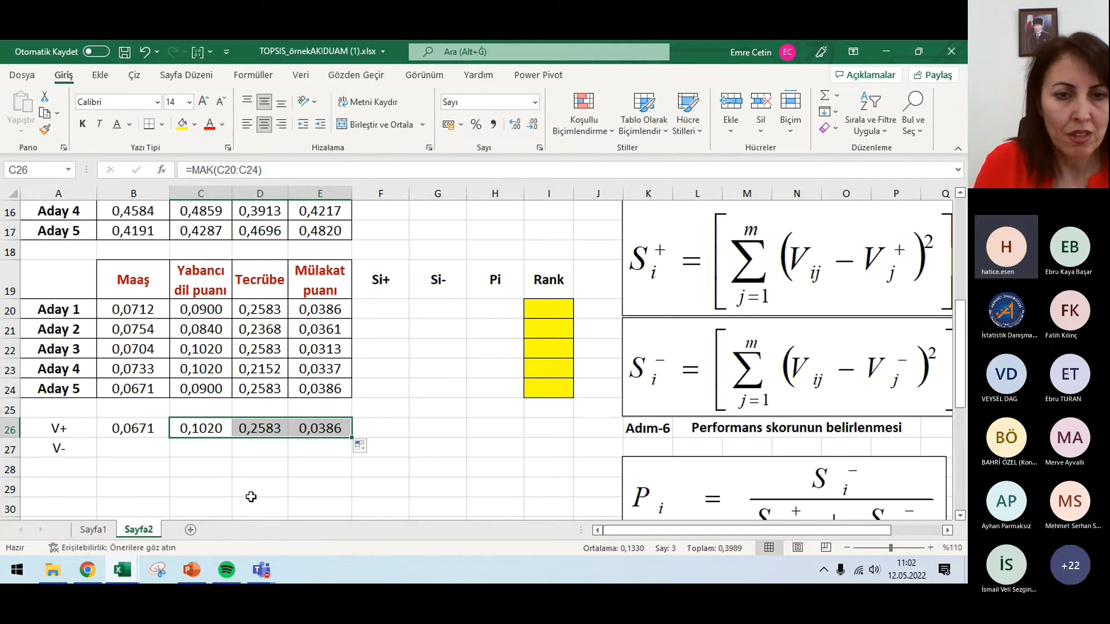
Enter =MAK(B20:B24) in cell B27 as the V- negative ideal value of the Maaş criterion
click(155, 450)
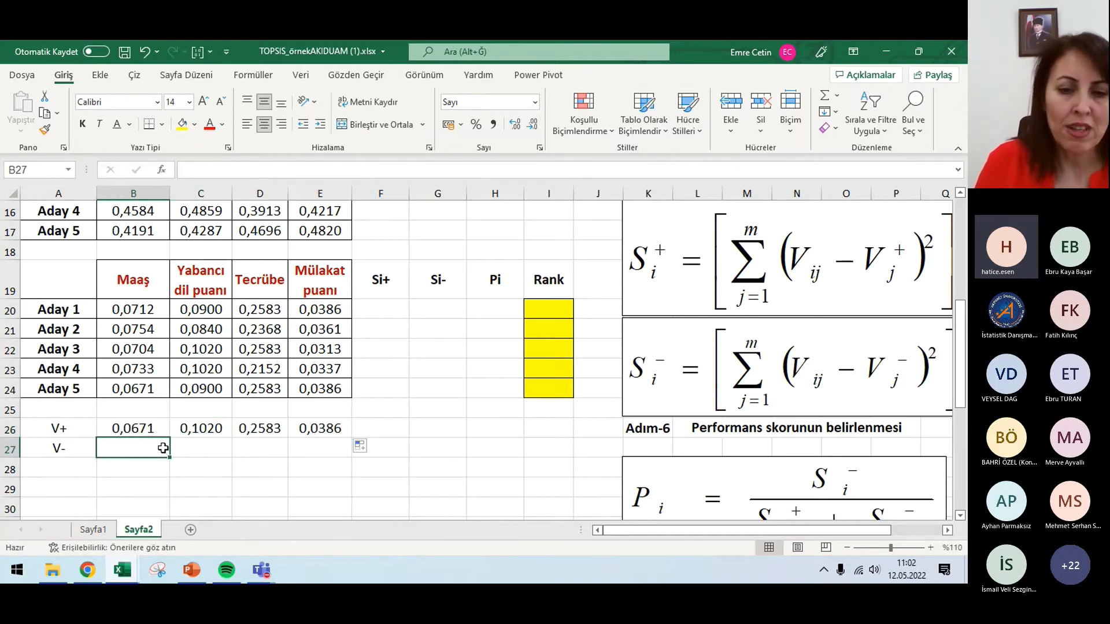
text(=Mİ)
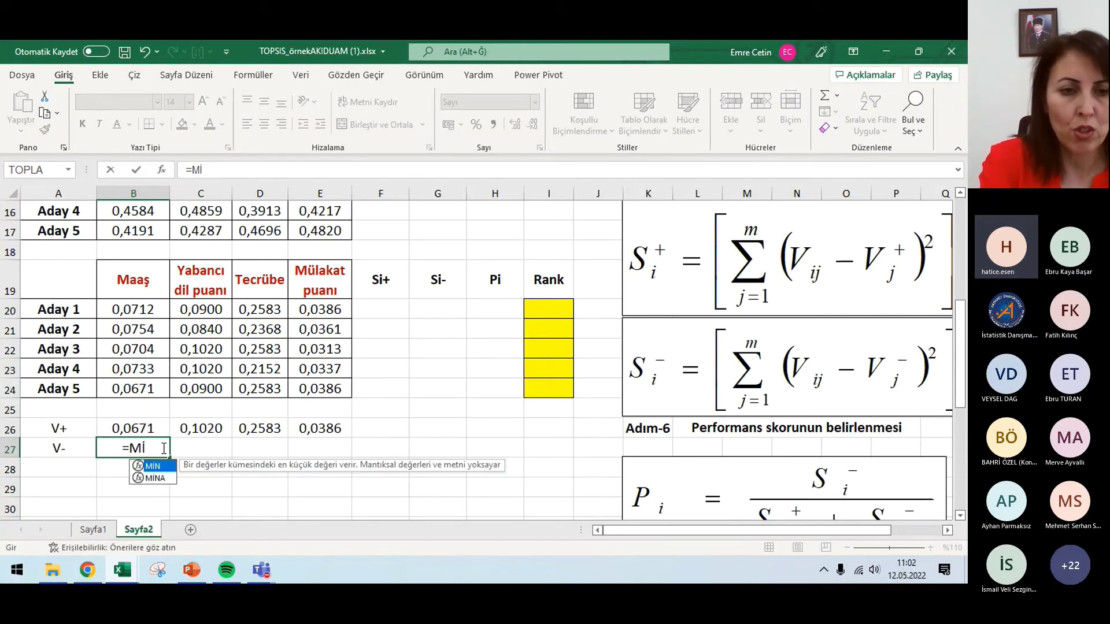
key(BackSpace)
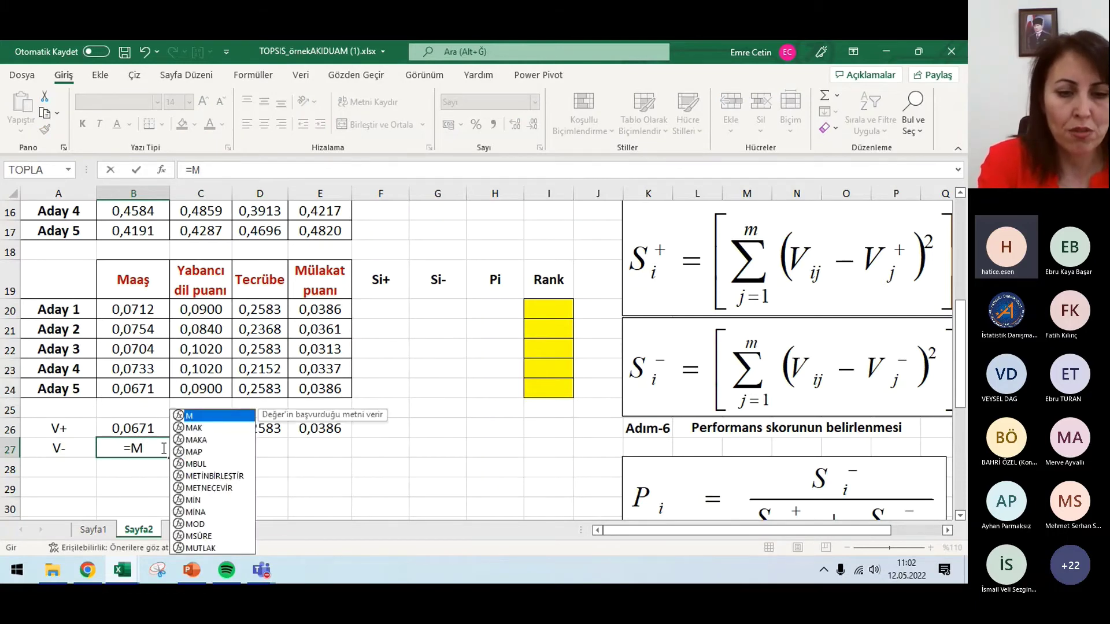
text(AK()
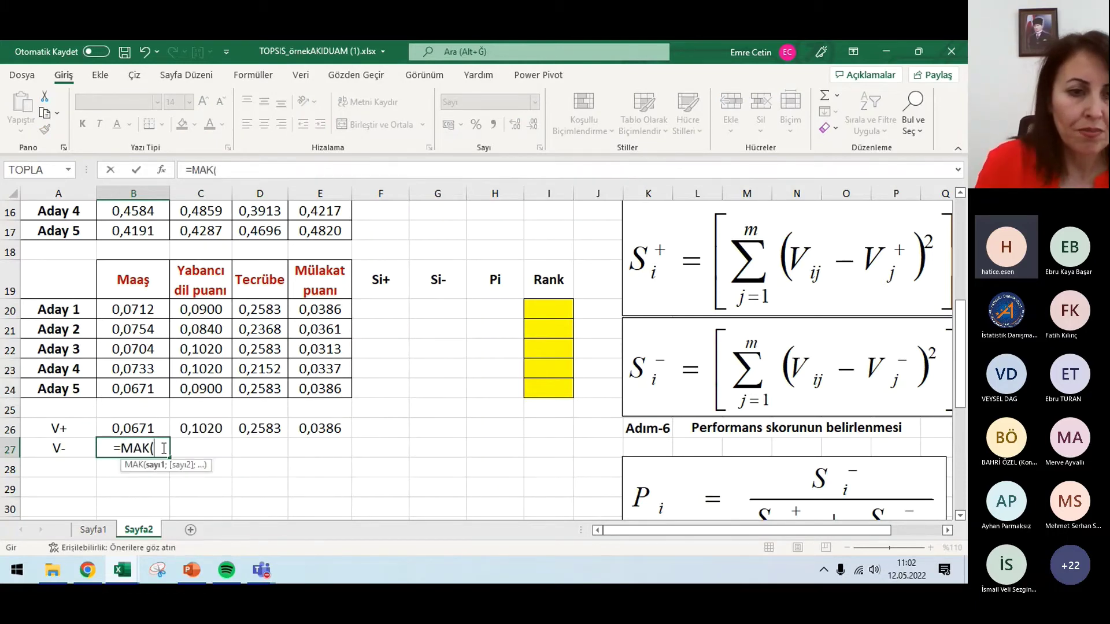
drag(159, 307, 159, 383)
key(Return)
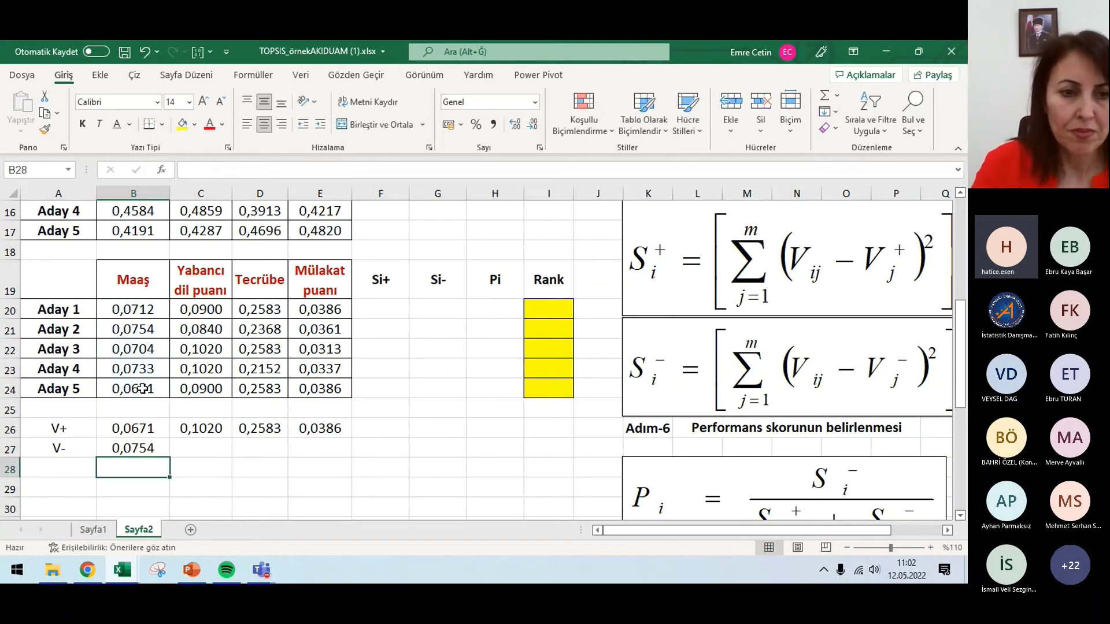
Enter =MİN(C20:C24) in cell C27 as the V- negative ideal value and fill it across to E27
click(225, 452)
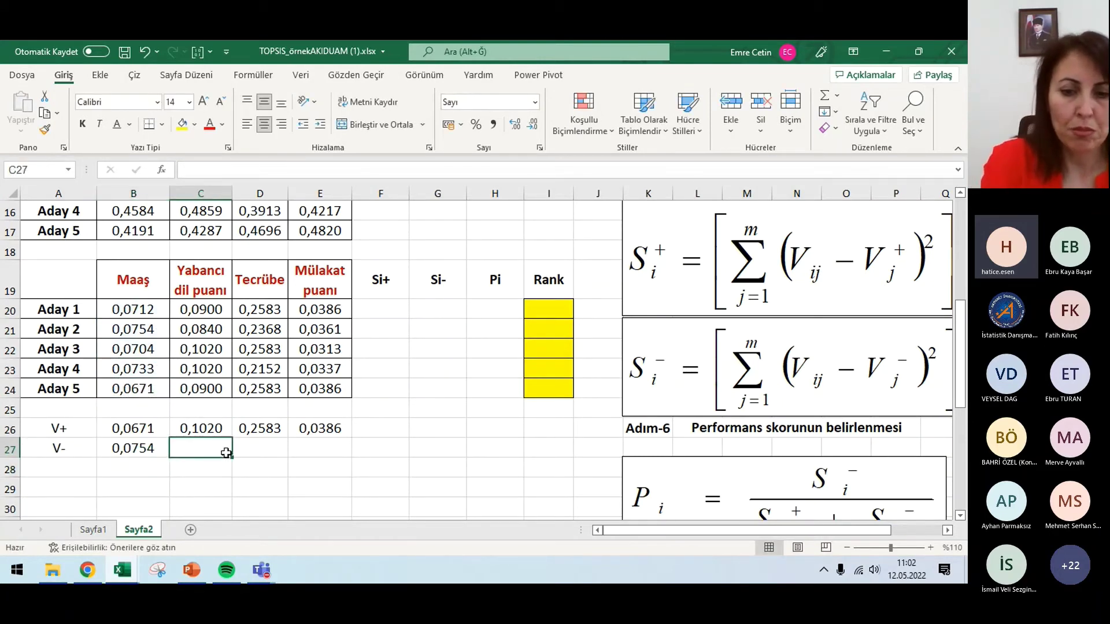
text(=MİN)
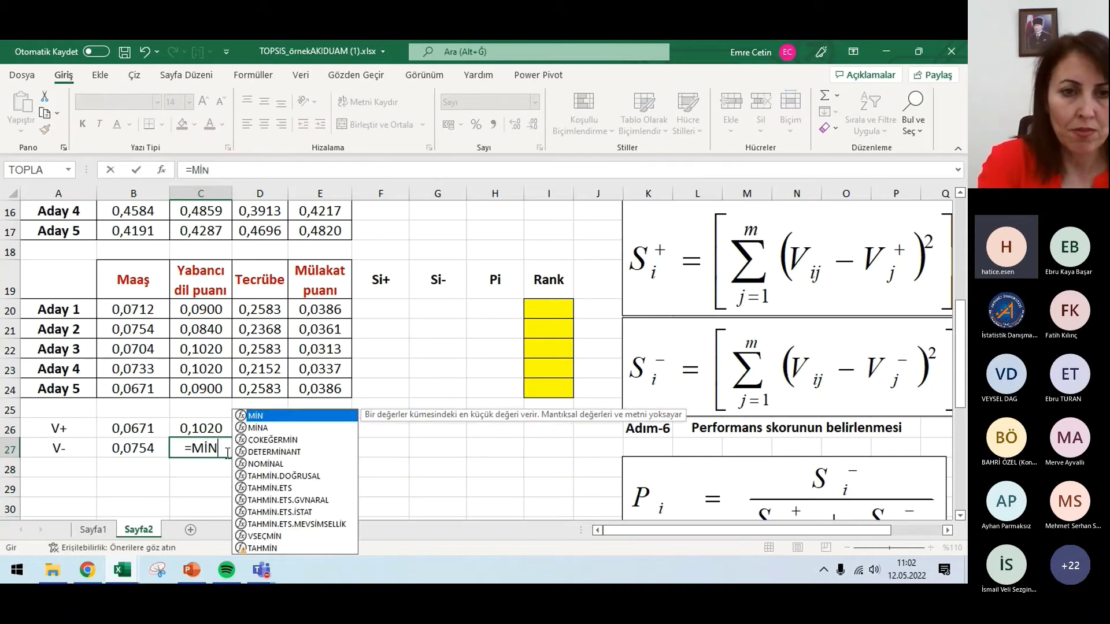
text(()
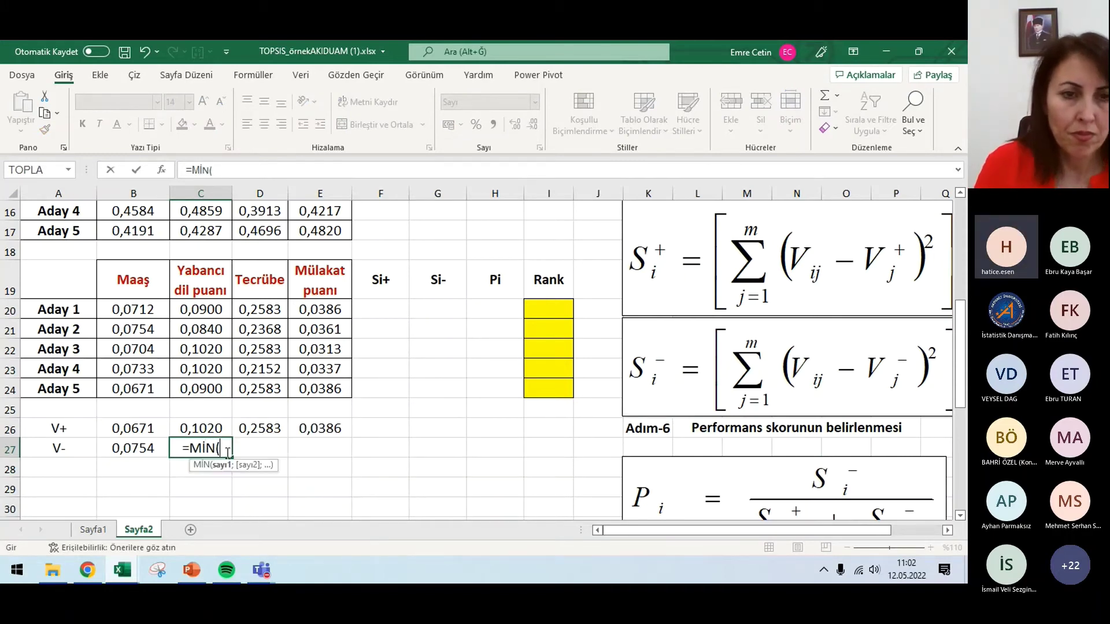
drag(209, 310, 211, 391)
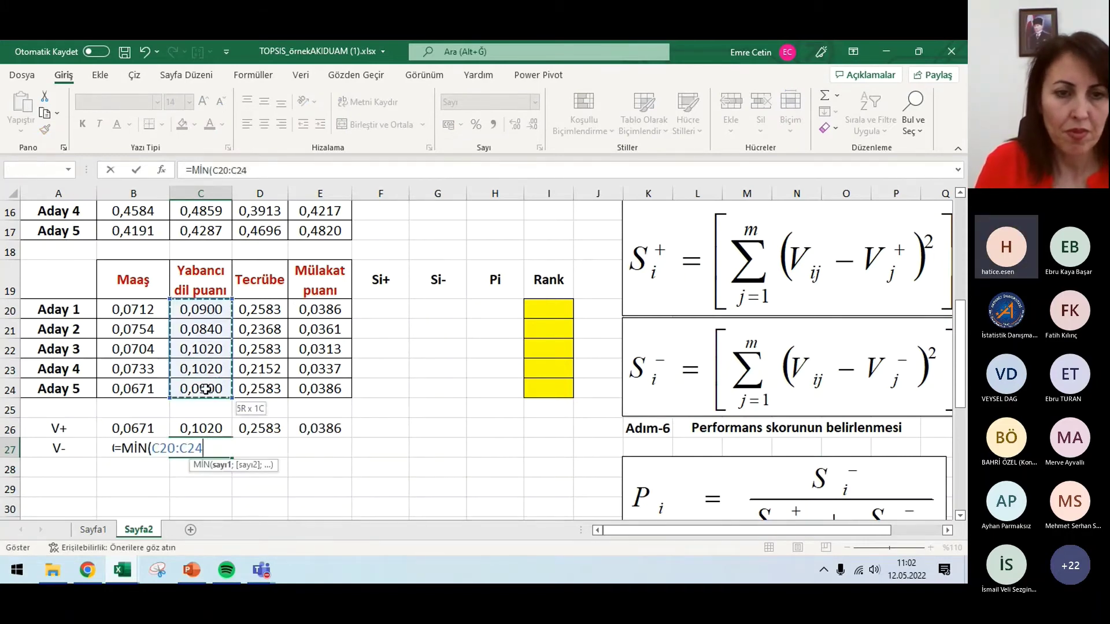
key(Return)
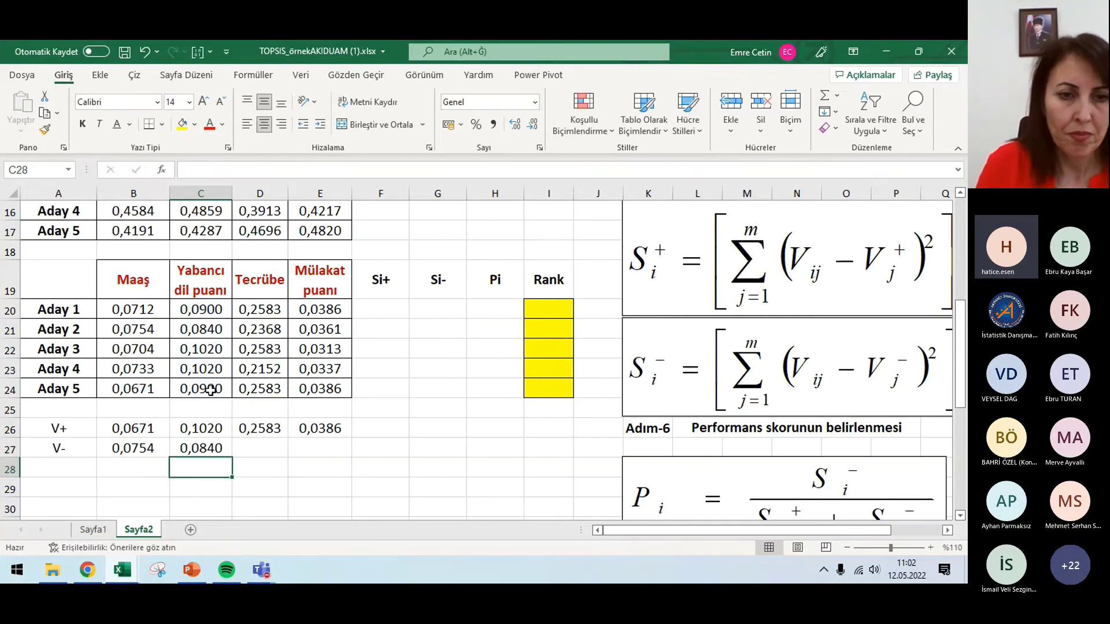
key(Up)
drag(234, 459, 348, 454)
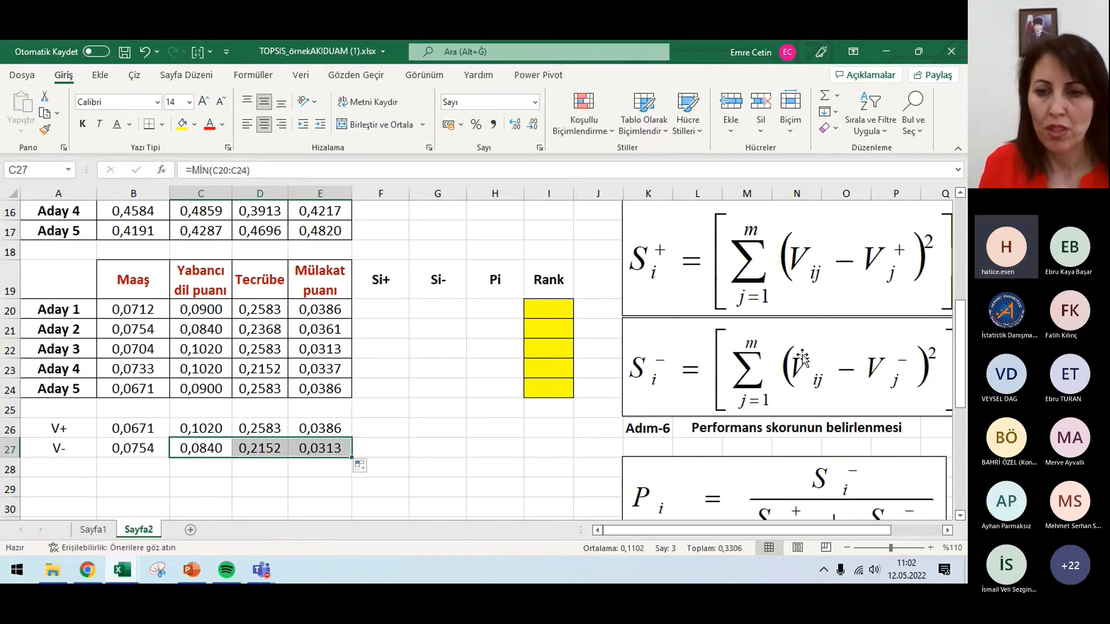
Review the TOPSIS formulas beside the tables, from the Adım-1 normalization to the Si+ and Si- distance formulas
scroll(953, 532, right, 2)
scroll(777, 370, up, 4)
scroll(854, 344, up, 1)
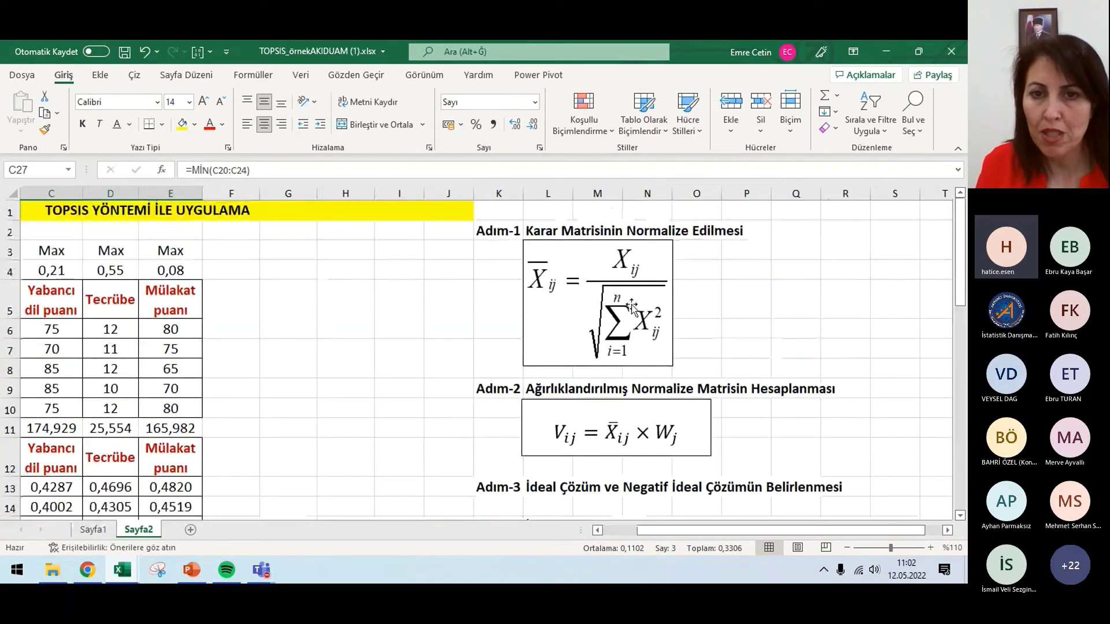
scroll(917, 266, down, 1)
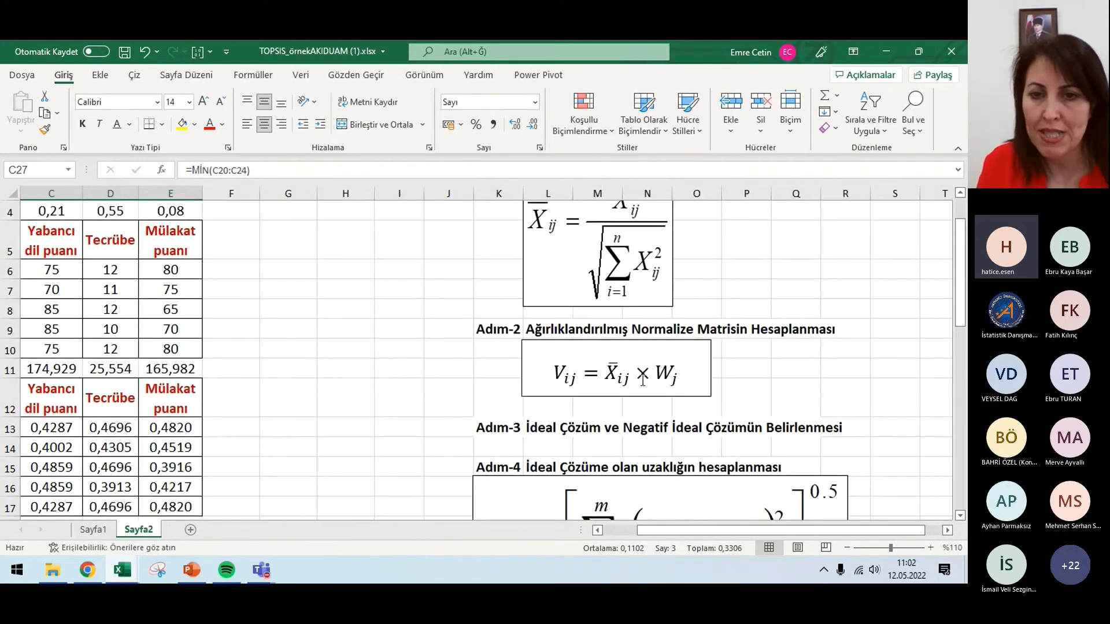
scroll(964, 356, down, 1)
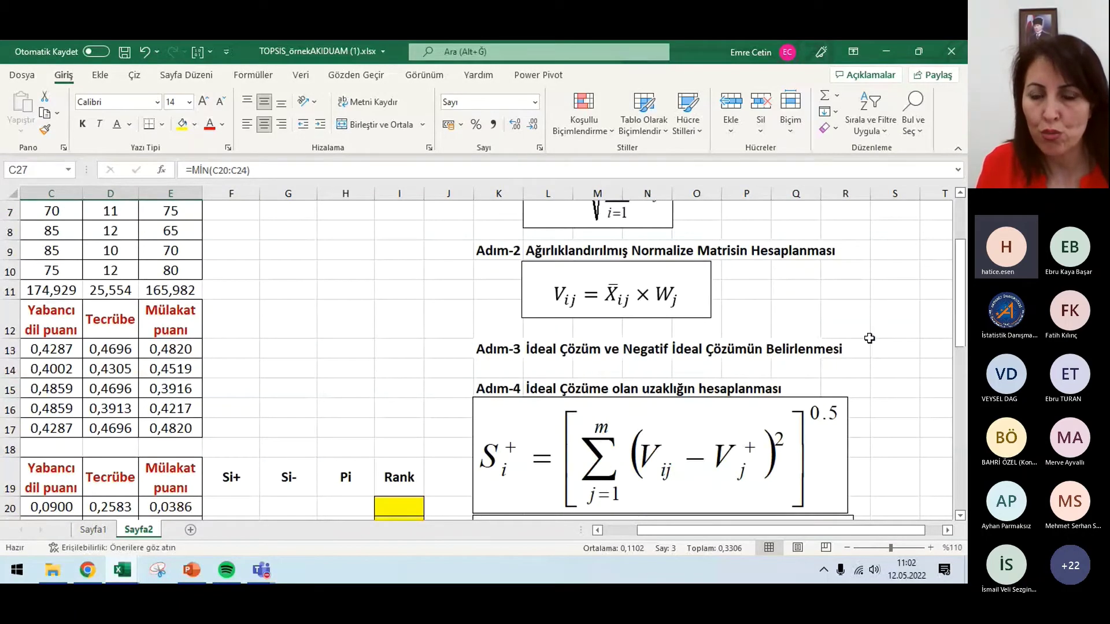
scroll(885, 332, down, 2)
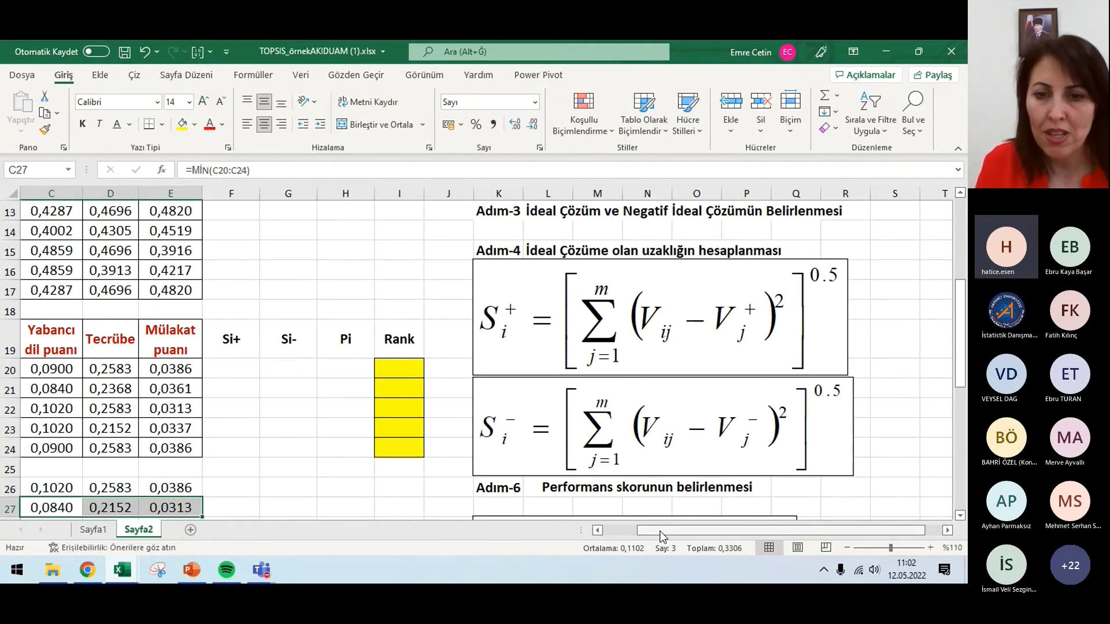
drag(660, 531, 630, 533)
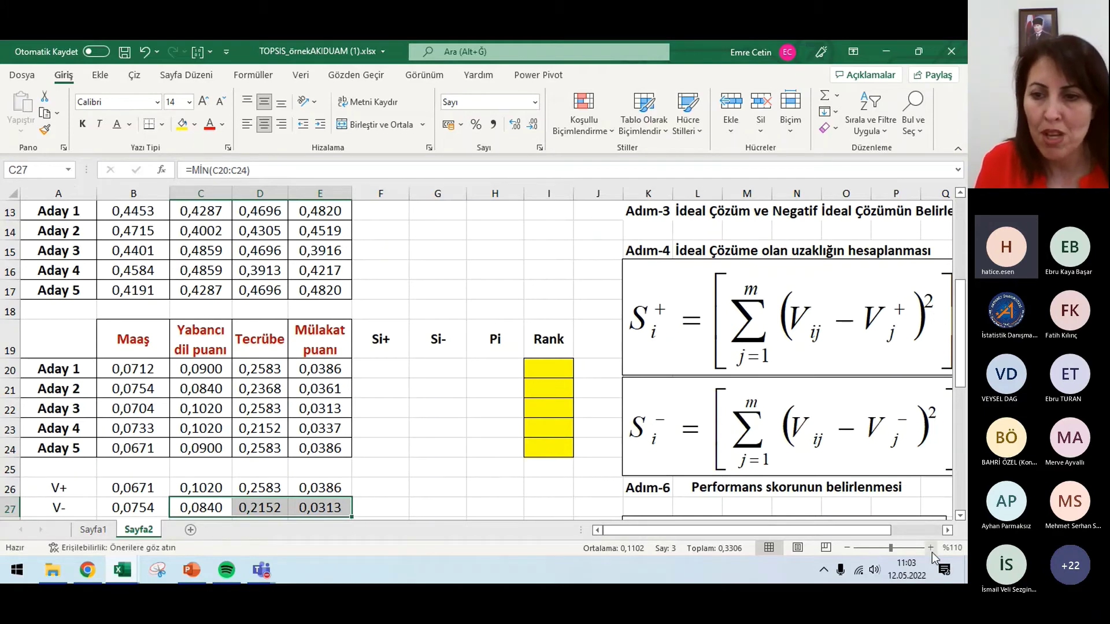
click(947, 531)
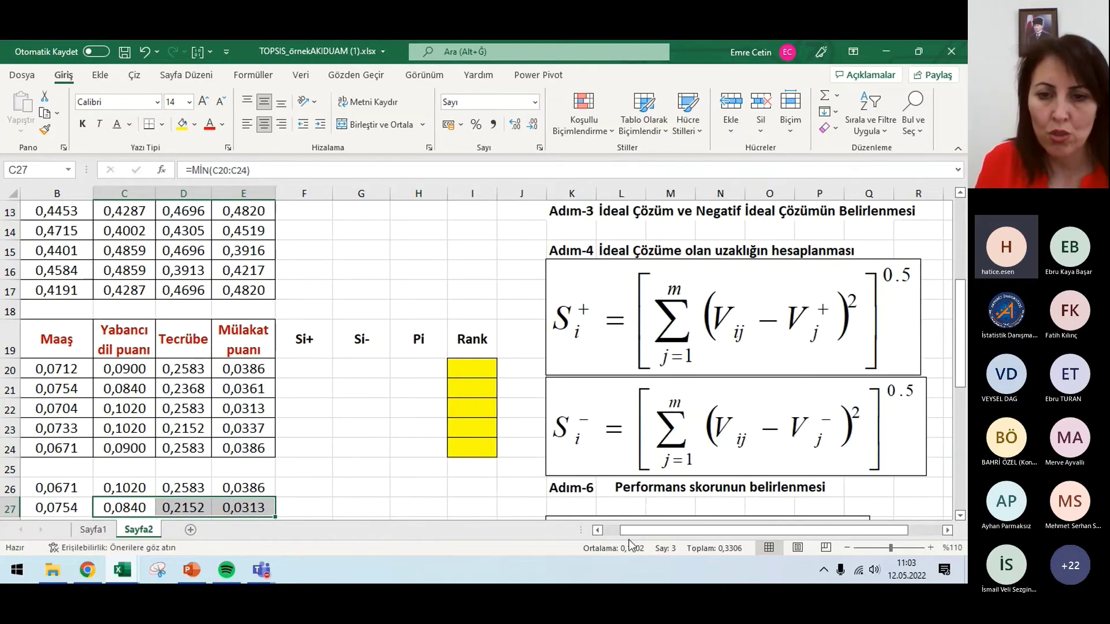
click(598, 532)
Begin the Si+ distance formula for Aday 1 in cell F20 with the squared Maaş difference, =(B20-B26)^2
click(377, 370)
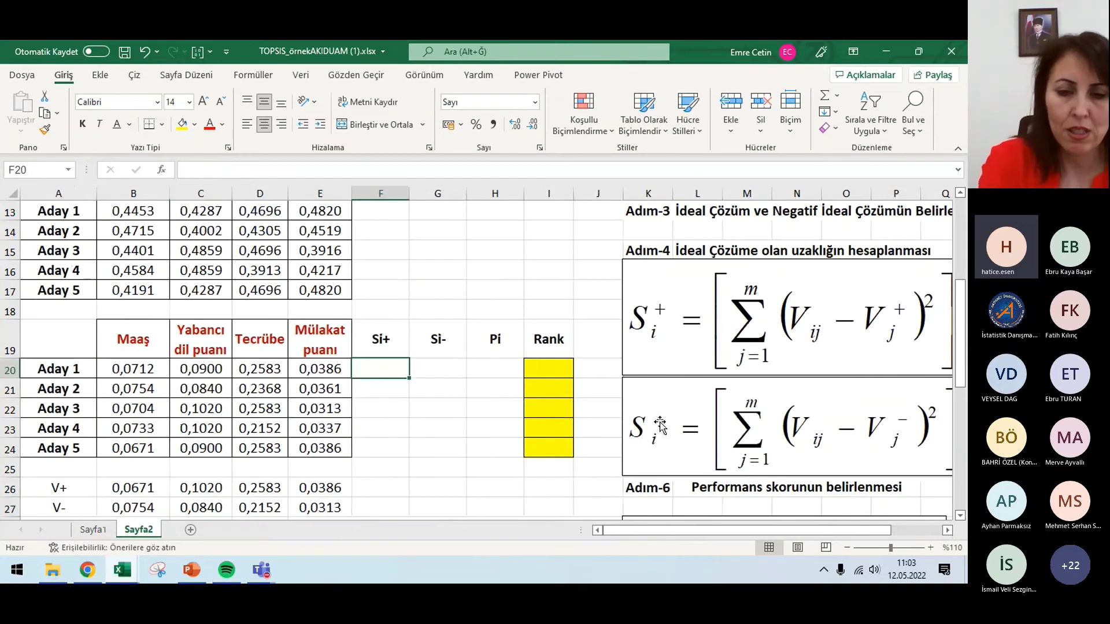
text(=)
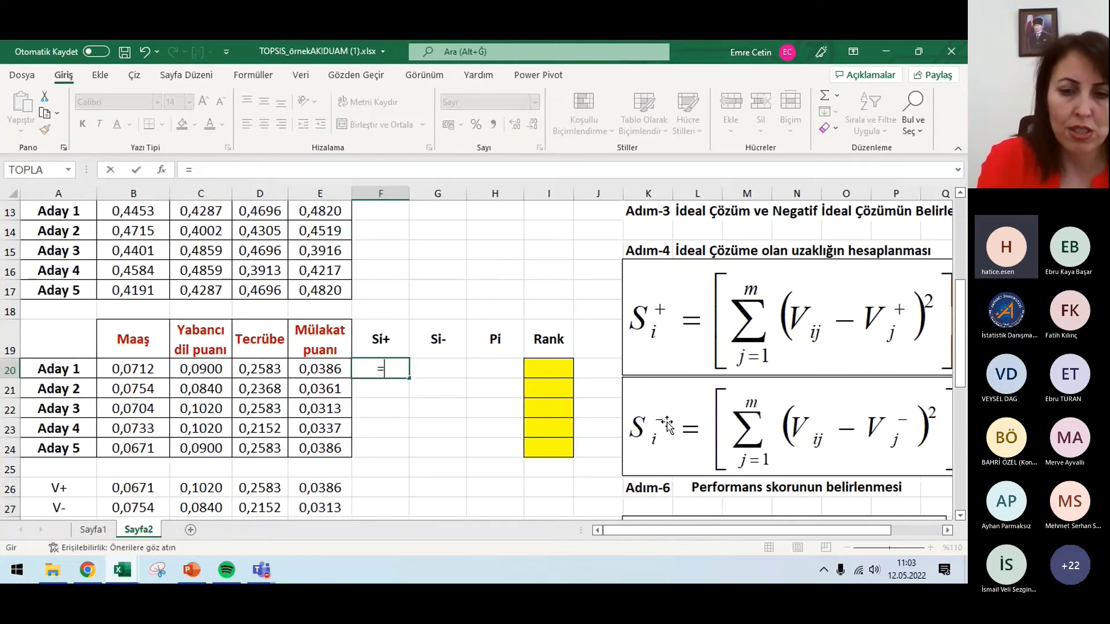
text(()
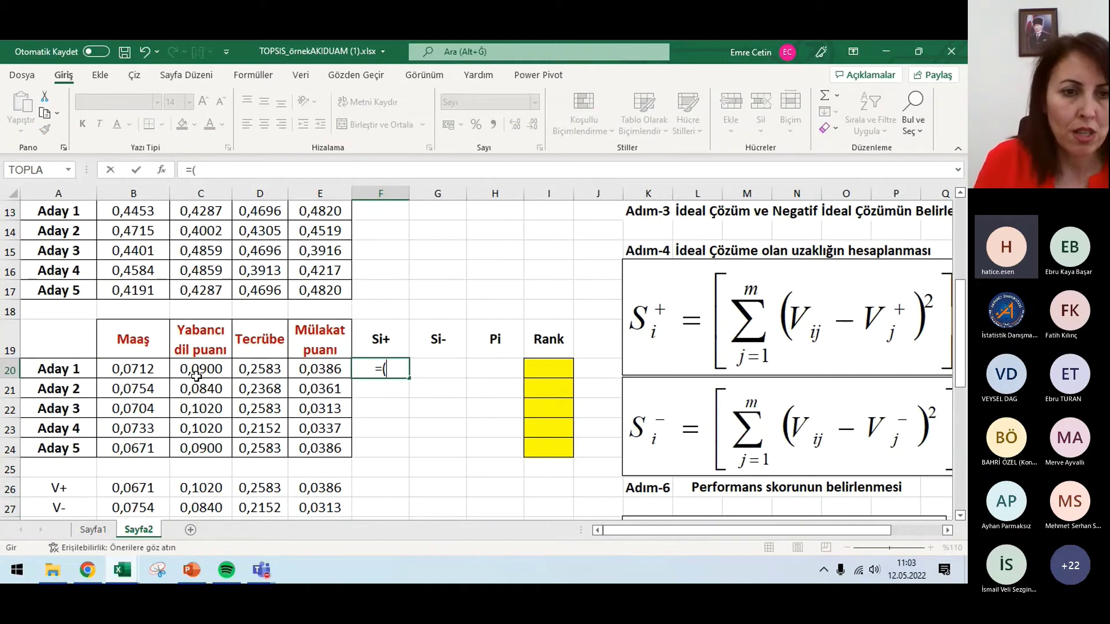
click(146, 369)
text(-)
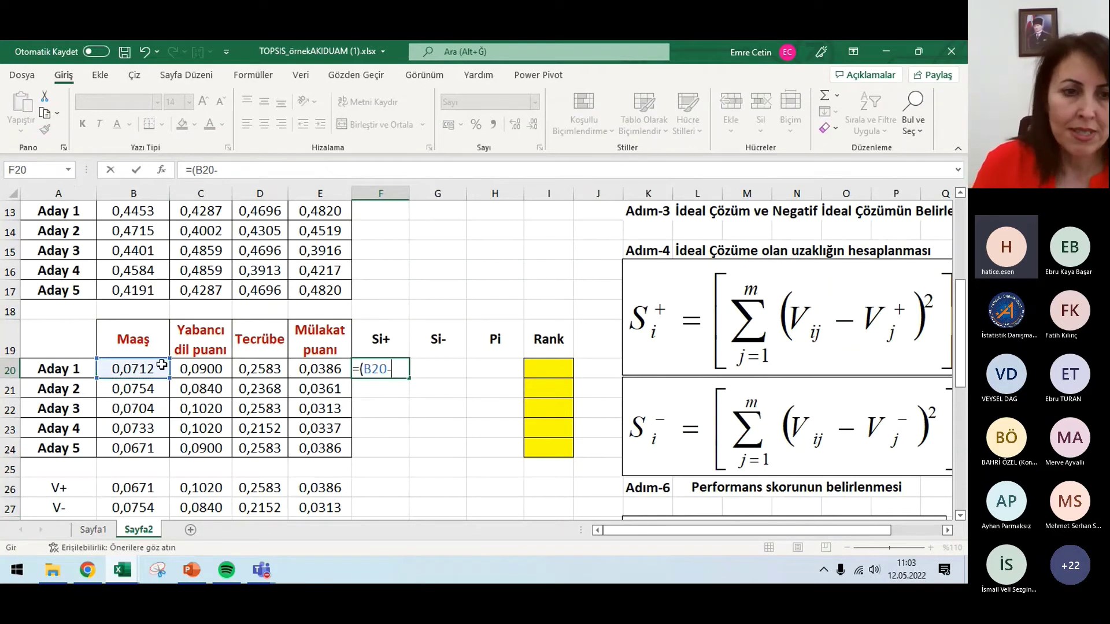
click(131, 489)
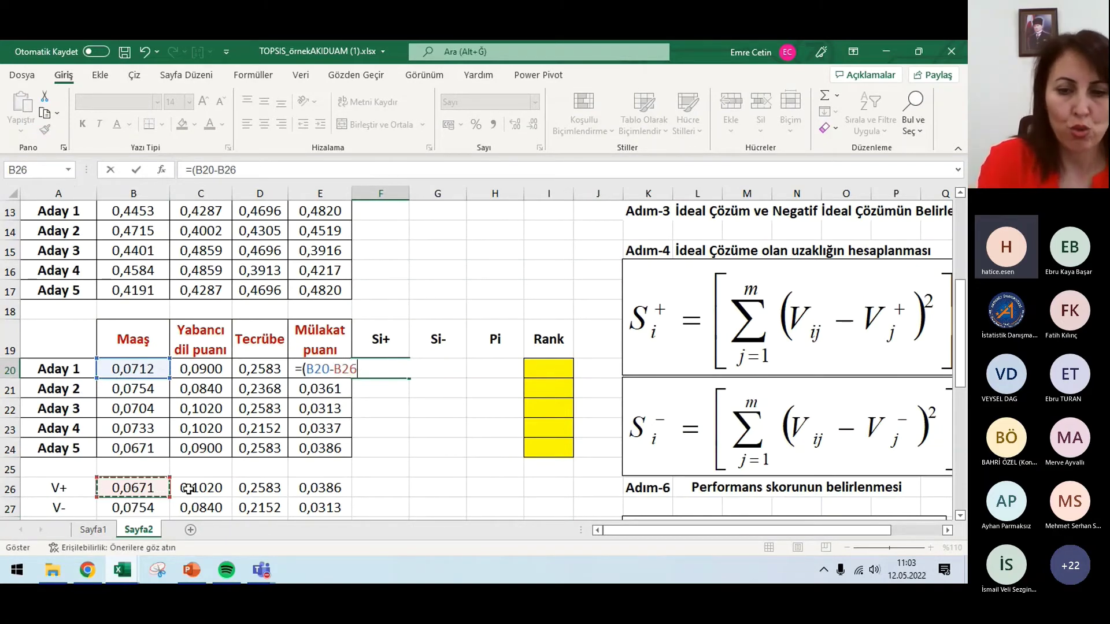
text())
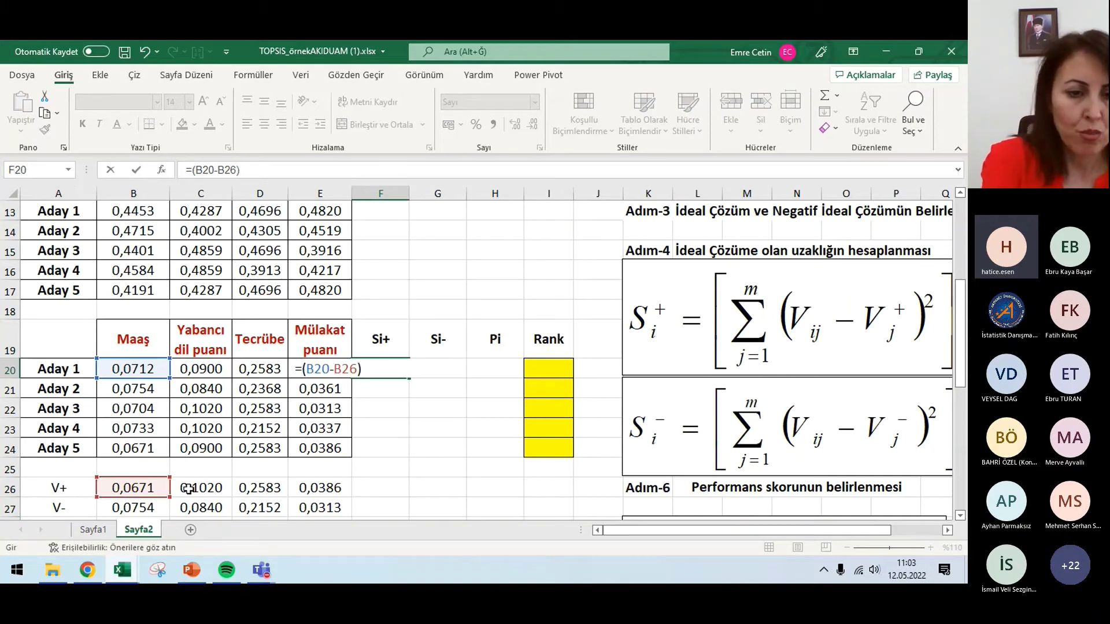
text(^2)
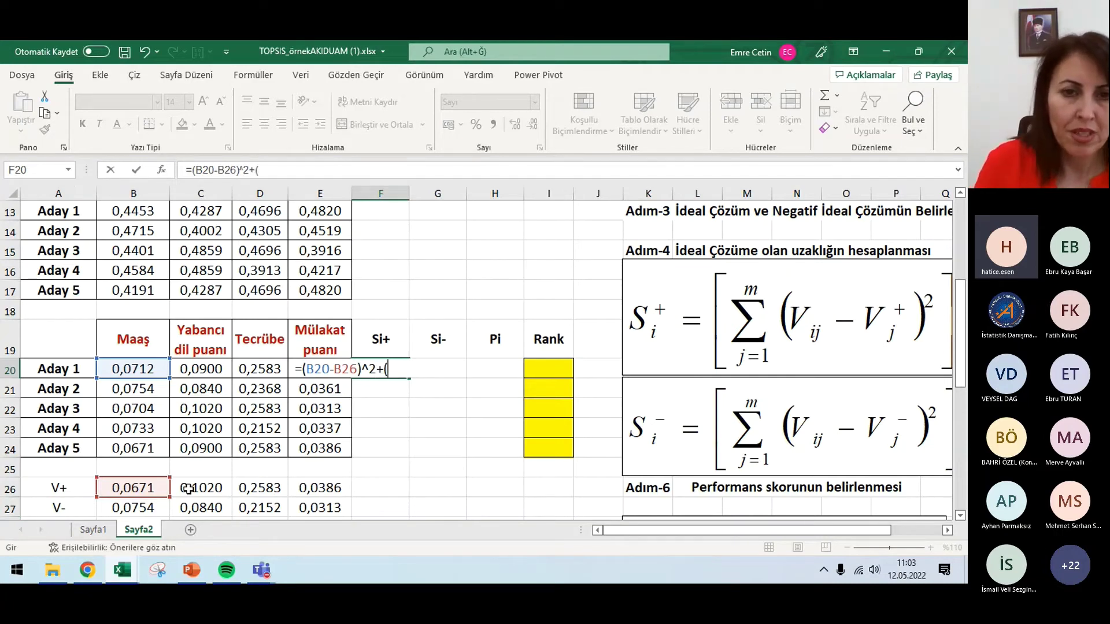
Add the squared Yabancı dil puanı difference, +(C20-C26)^2, to the Si+ formula in F20
text(+()
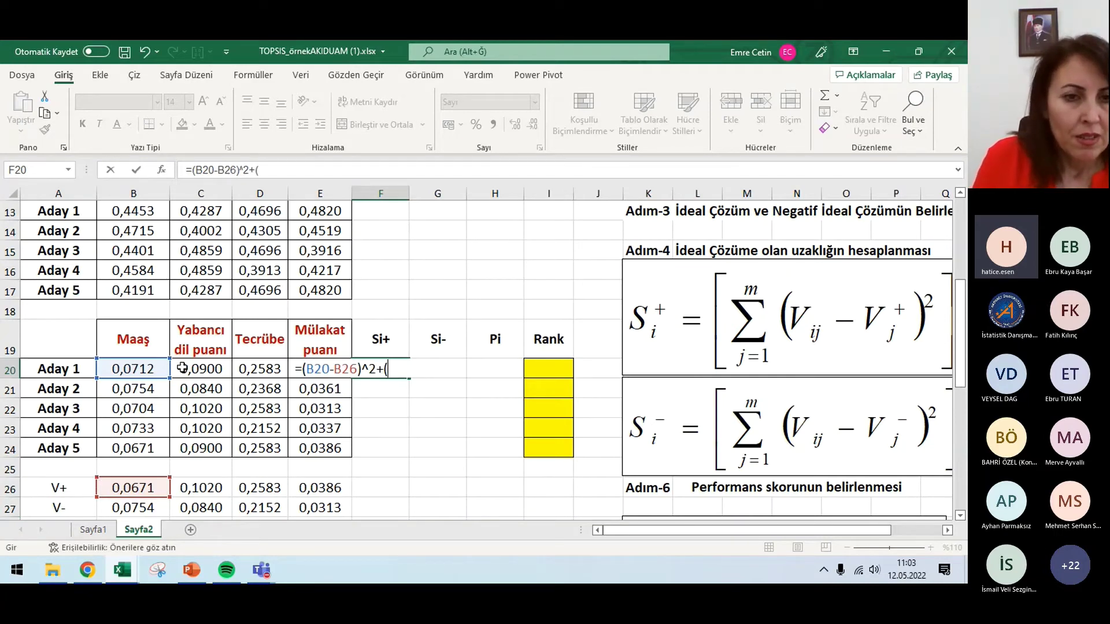
click(183, 368)
text(-)
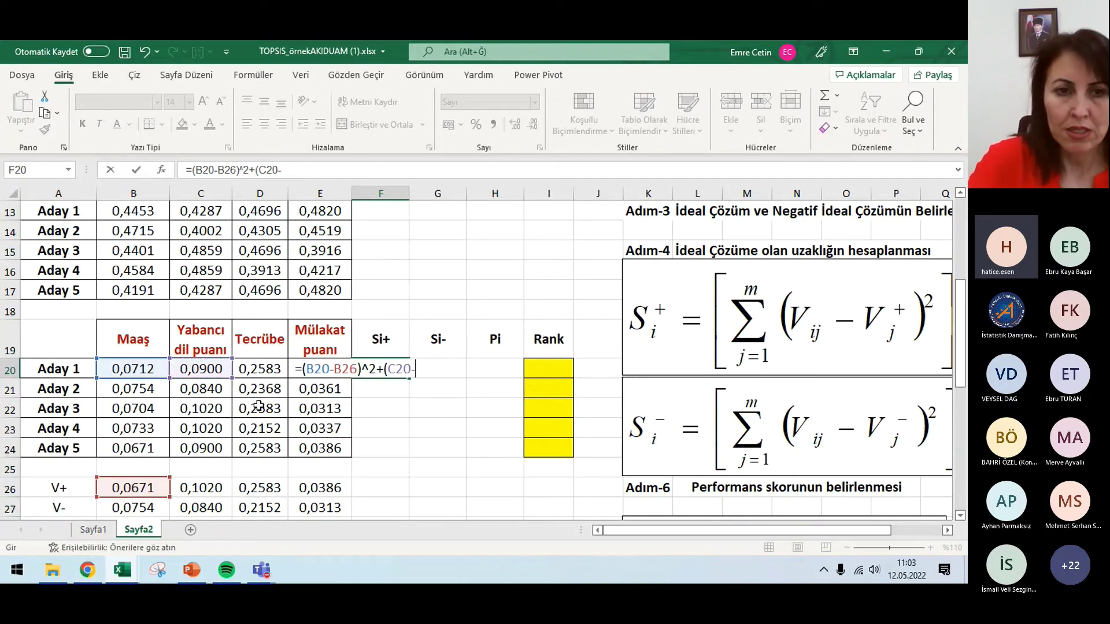
click(199, 488)
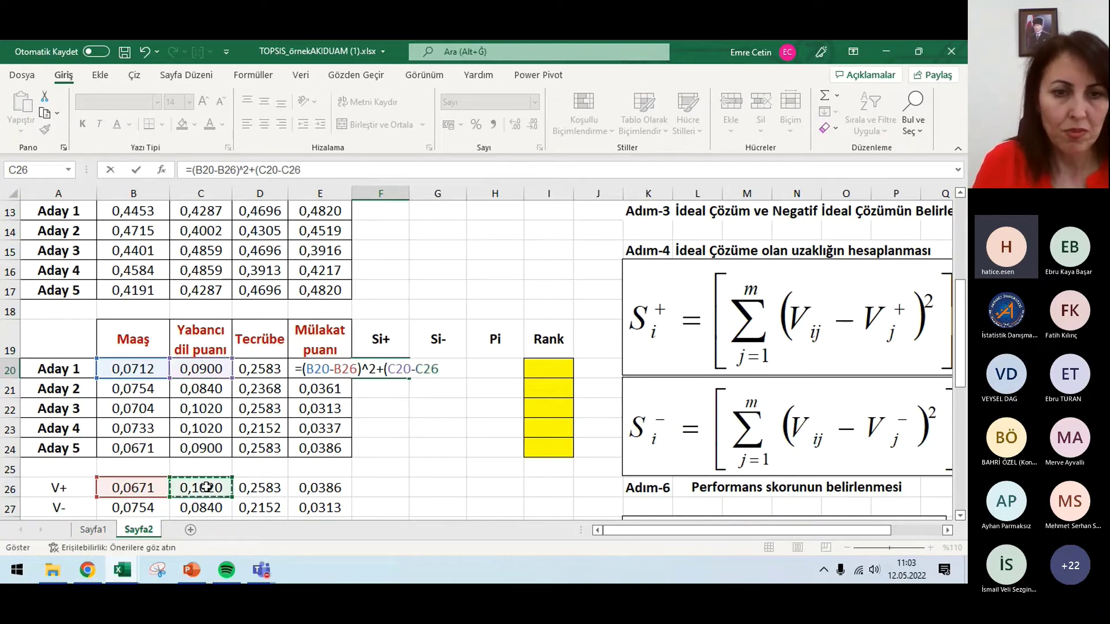
text()^2+)
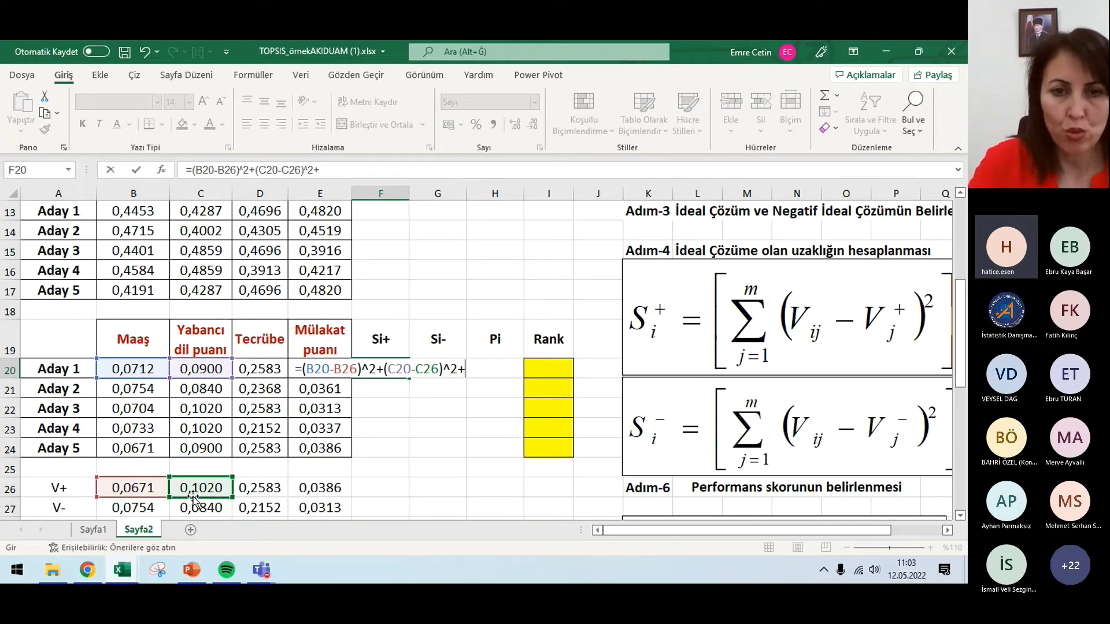
Append the Tecrübe difference D20-D26 to the F20 formula and enter it, accepting the proposed correction
click(265, 370)
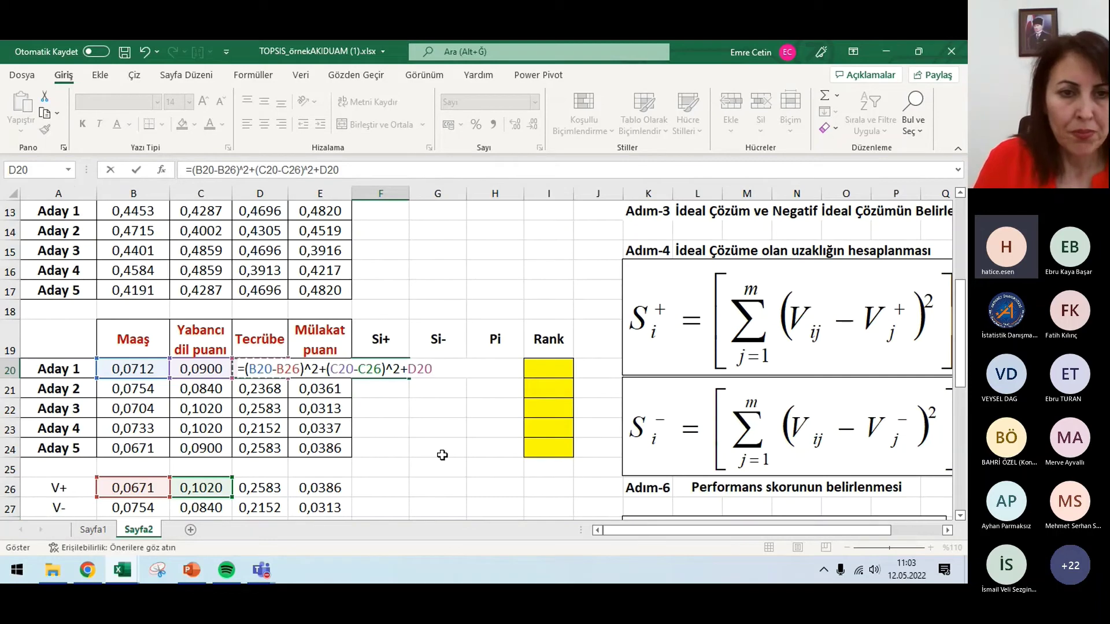
text(-)
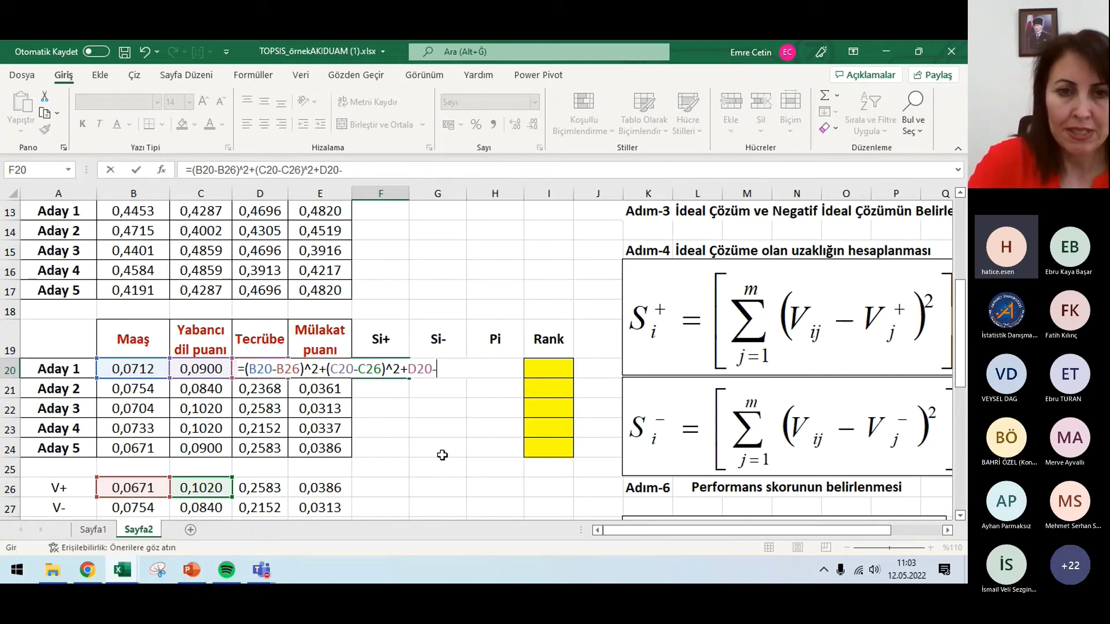
click(258, 487)
text())
key(Return)
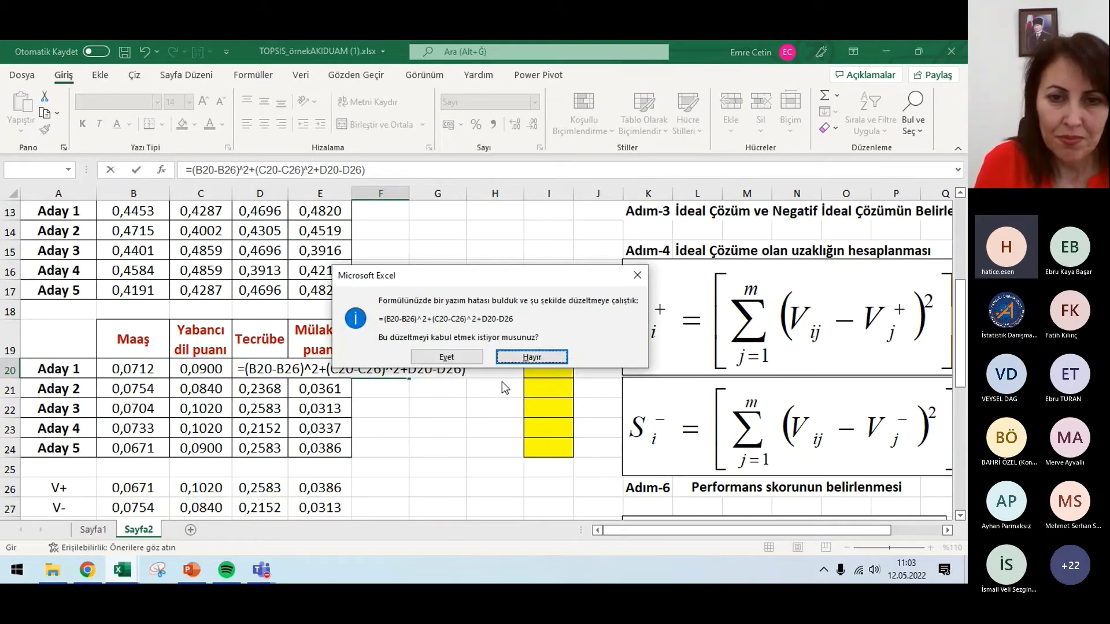
click(464, 359)
Rewrite the Tecrübe term of the F20 formula as the squared difference (D20-D26)^2, followed by a plus sign
click(376, 369)
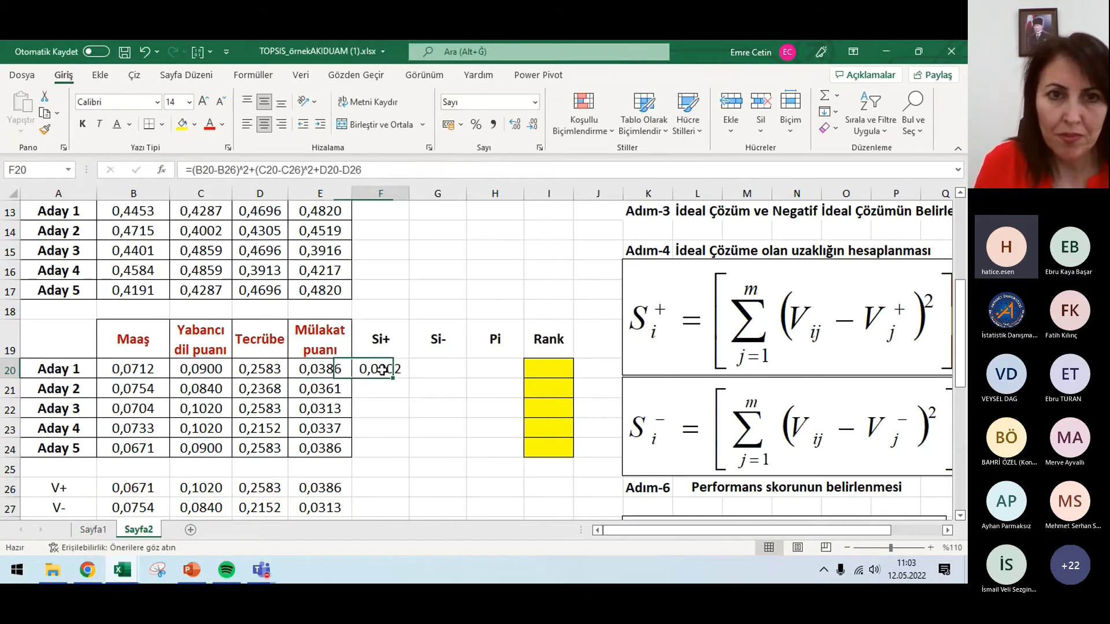
double_click(324, 170)
text(()
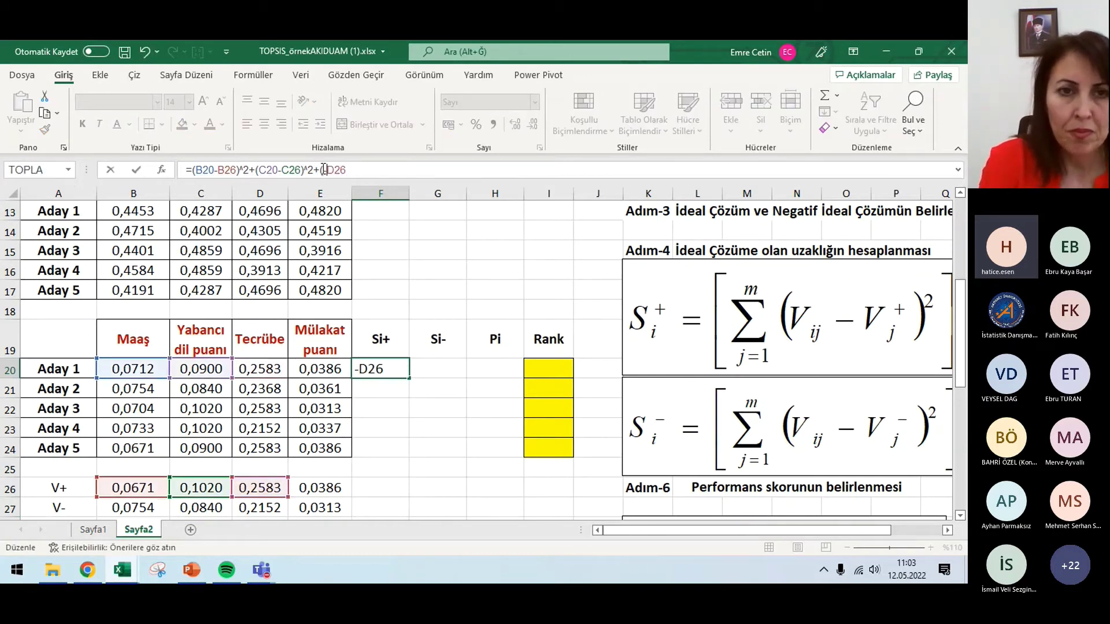
key(Delete)
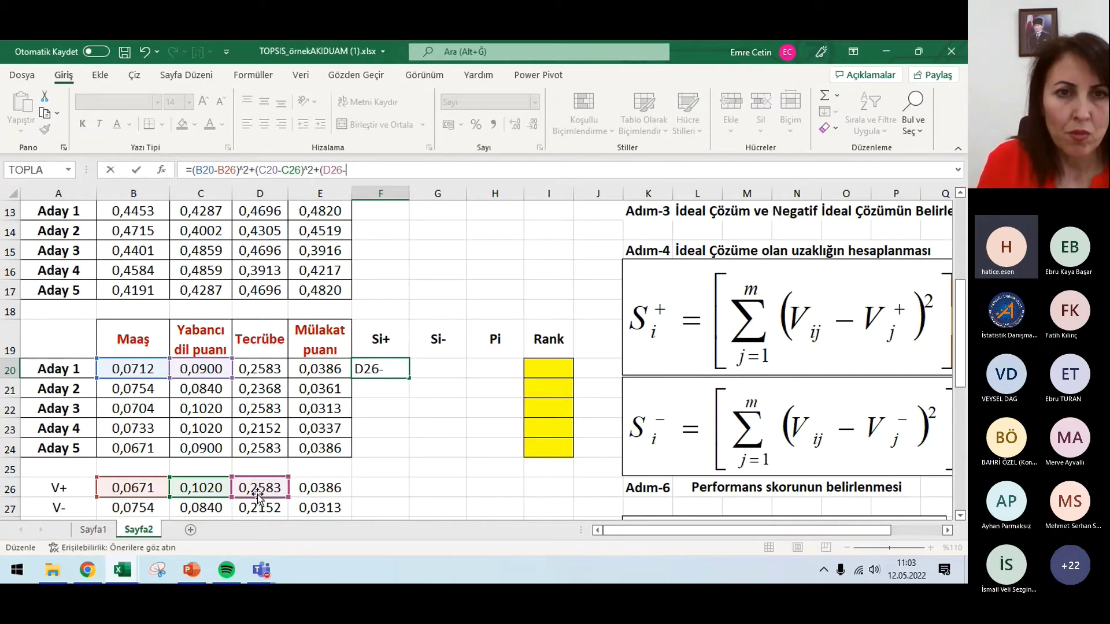
click(322, 170)
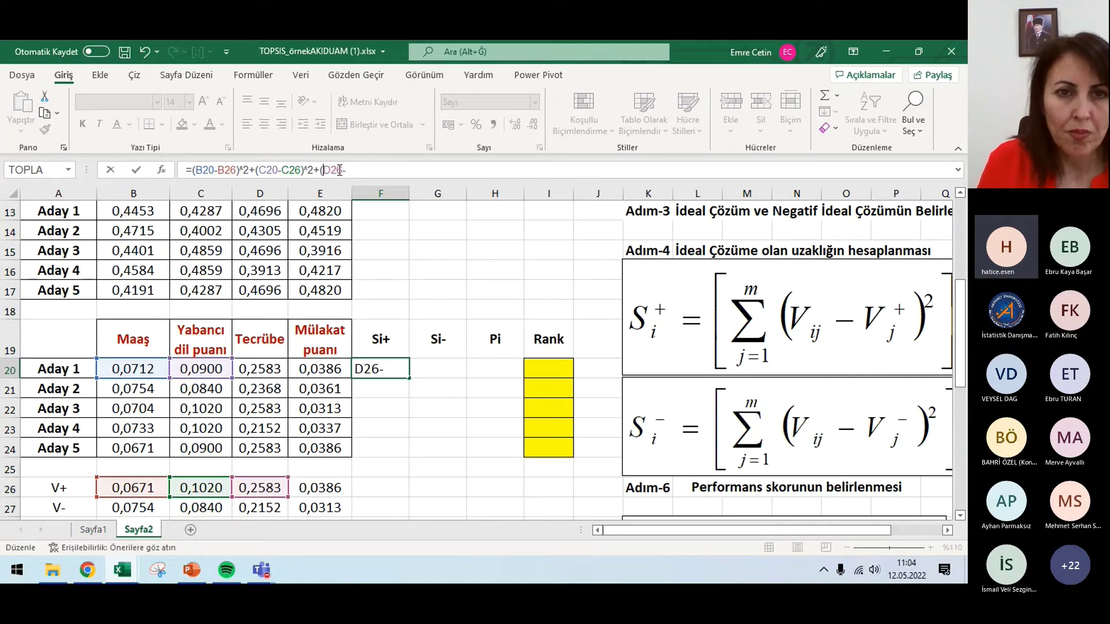
text(D20)
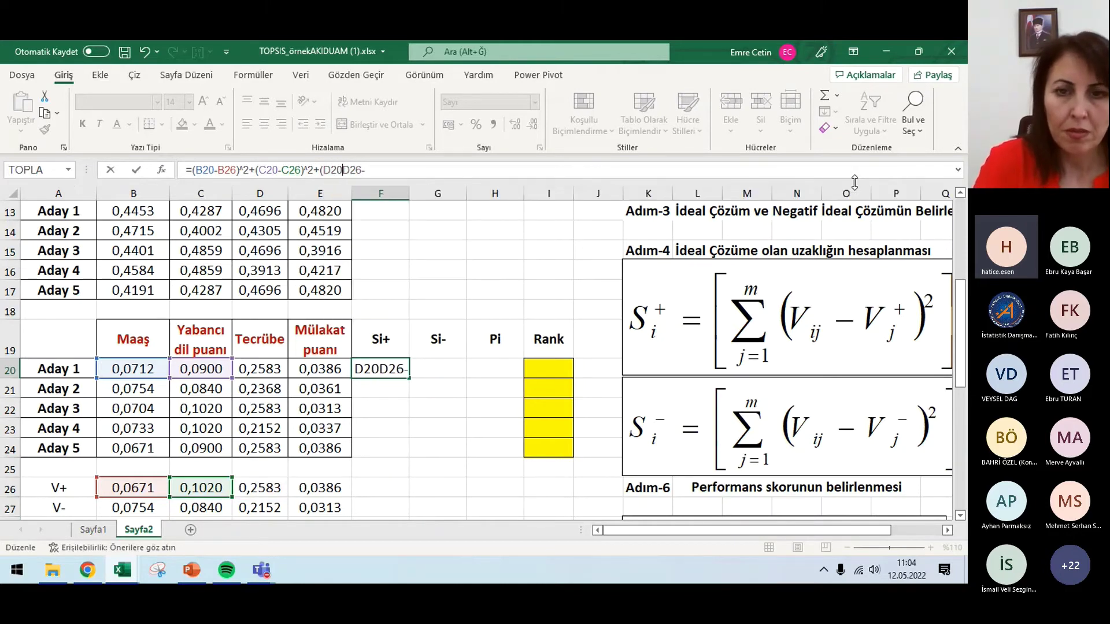
text(-)
key(BackSpace)
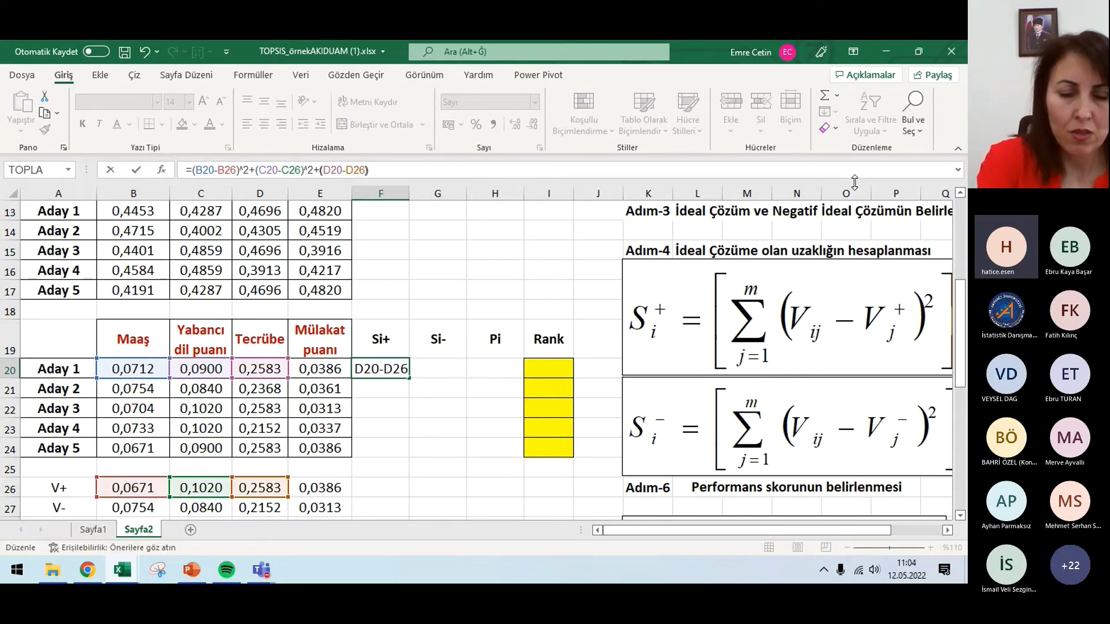
text()^2+)
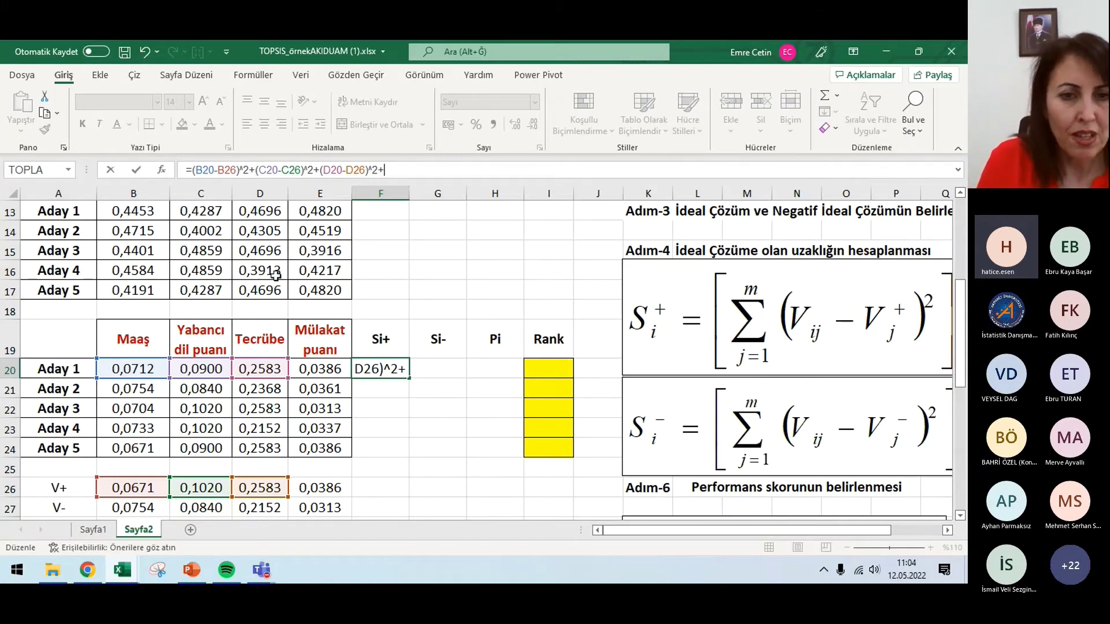
Add the squared Mülakat puanı difference (E20-E26)^2 to the F20 formula and enter it, accepting the proposed correction
click(303, 370)
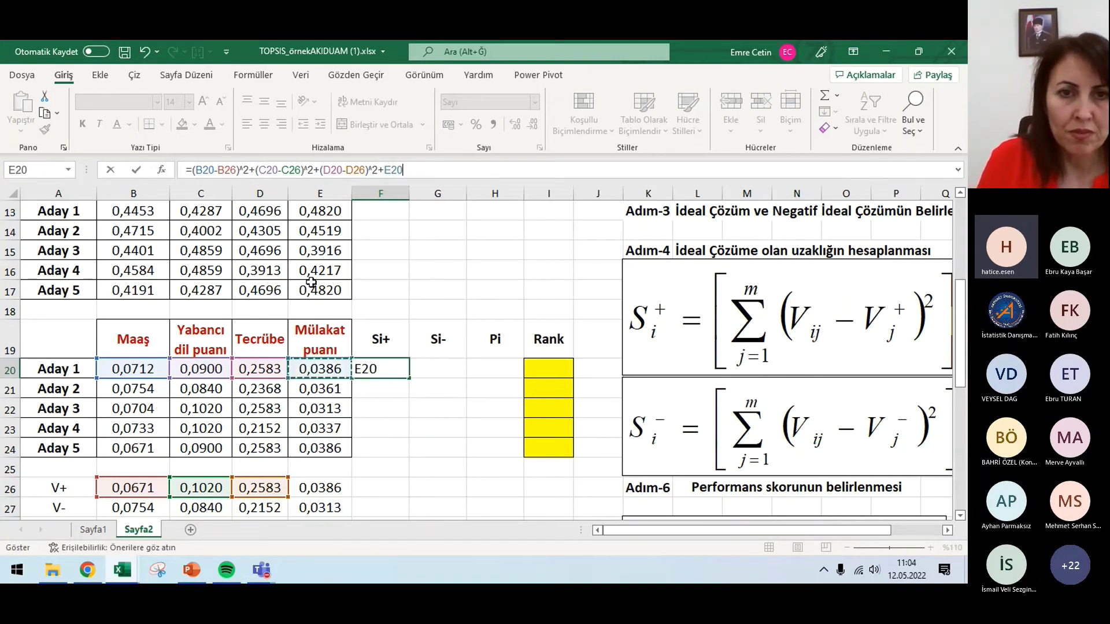
text((B20)
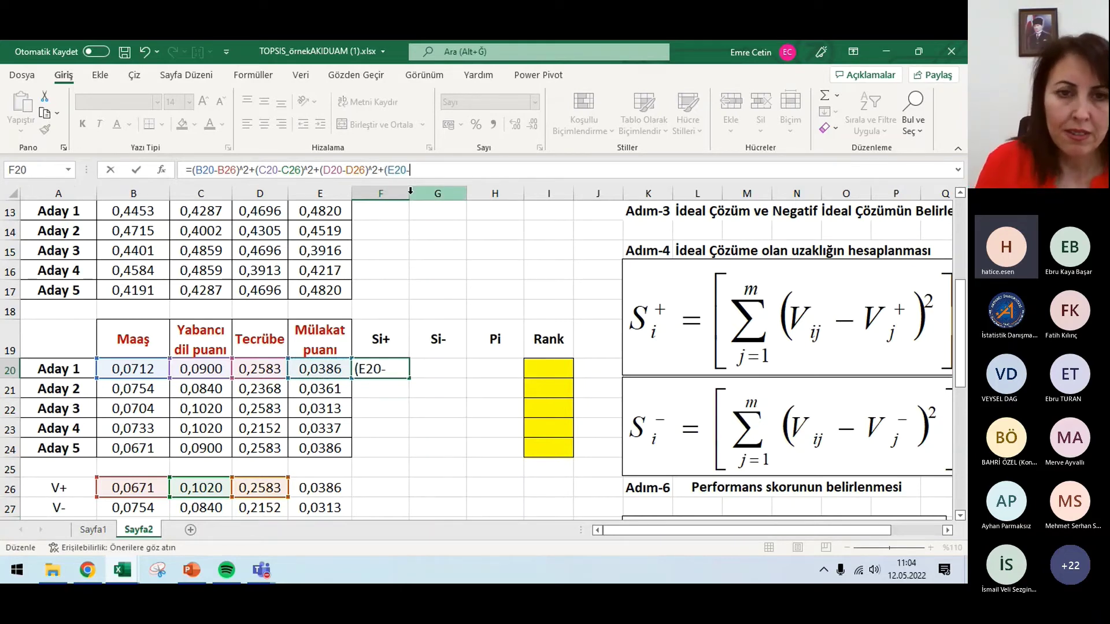
text(-)
click(338, 488)
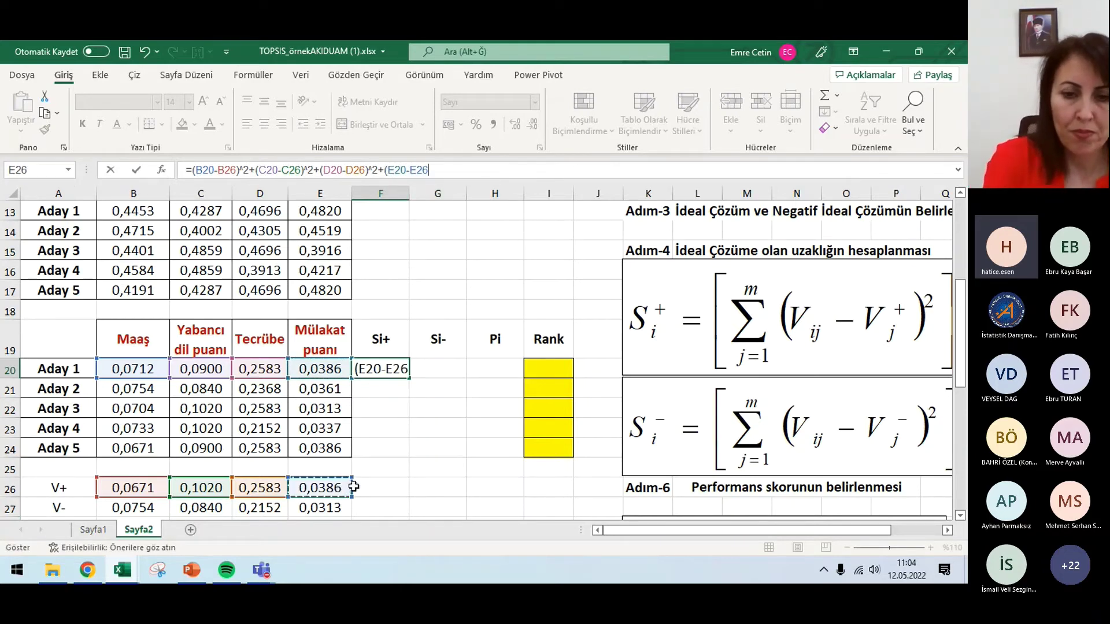
text()^2)
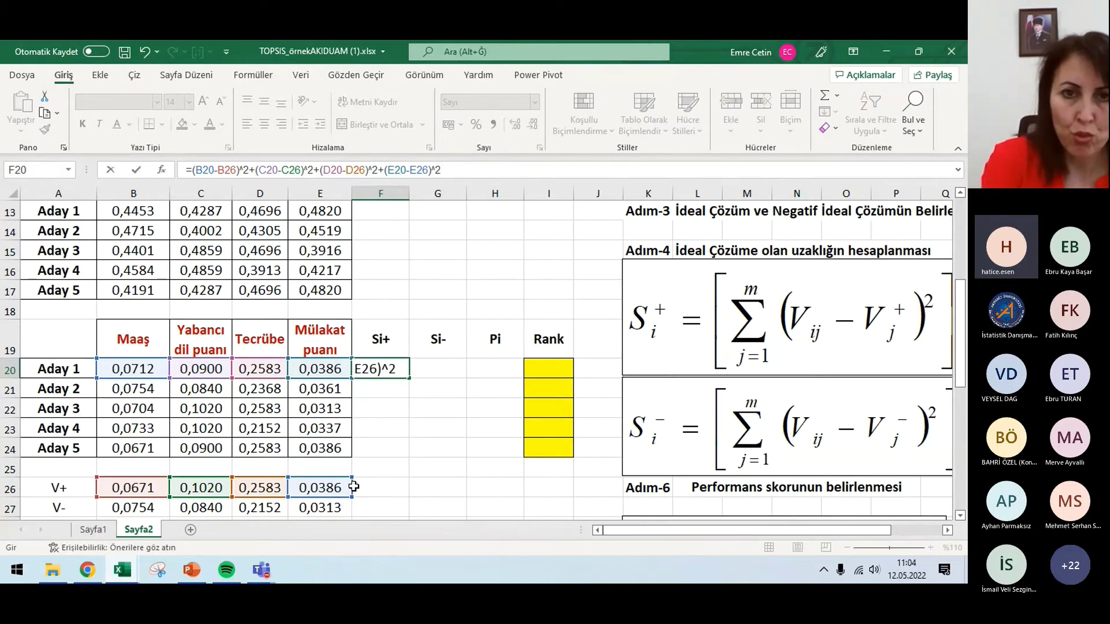
text())
key(Return)
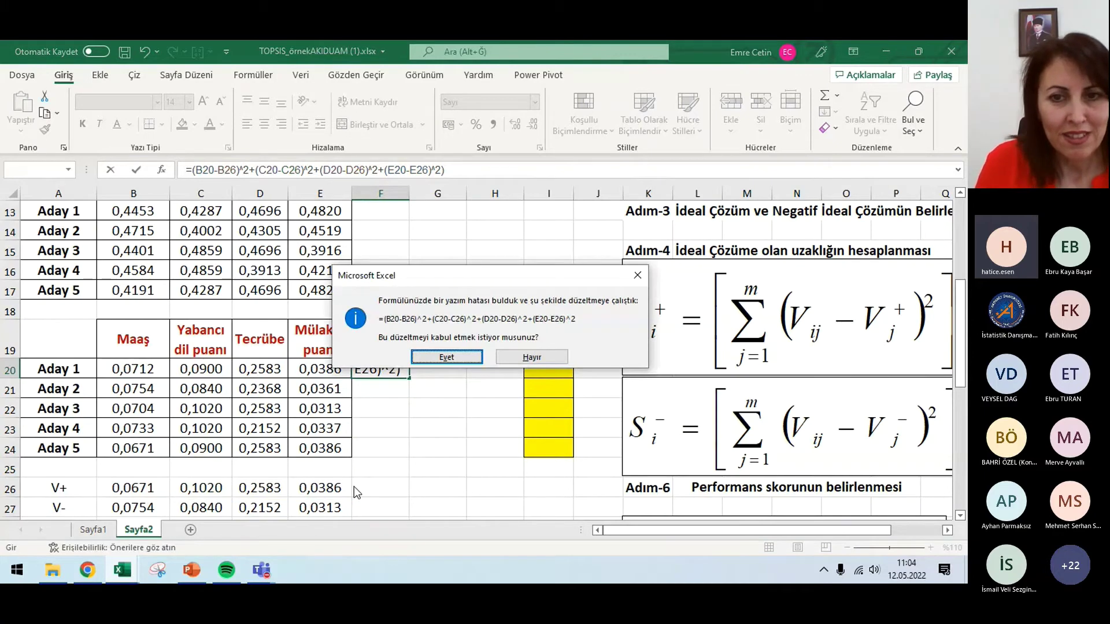
click(471, 357)
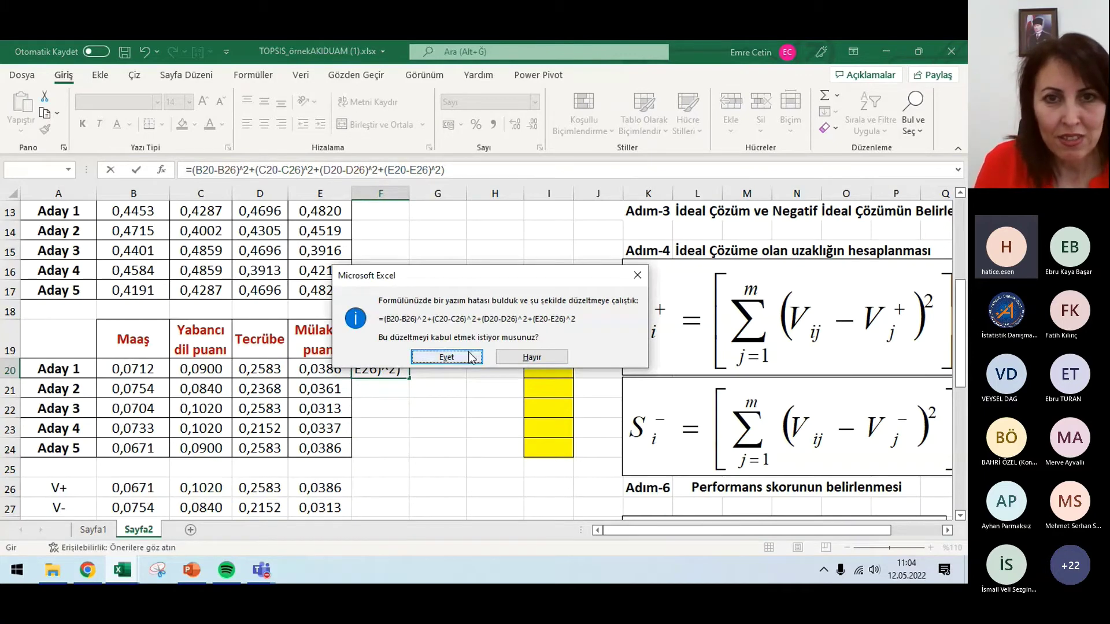
Enclose the whole sum of squares in F20 in parentheses and raise it to the power 0,5
click(265, 170)
key(Tab)
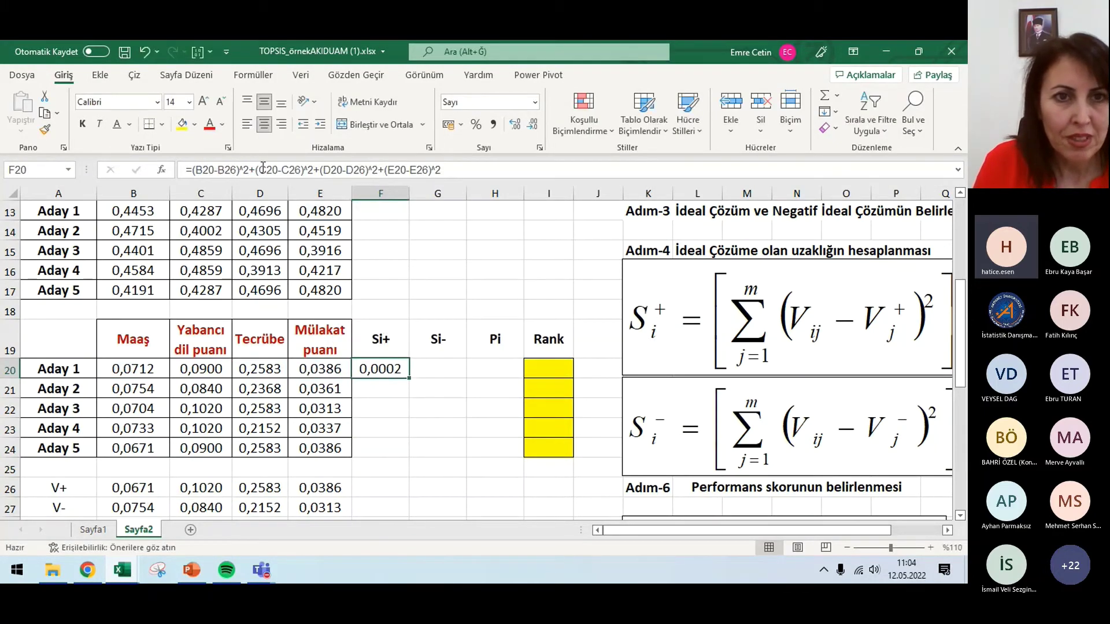
click(192, 169)
text(()
key(End)
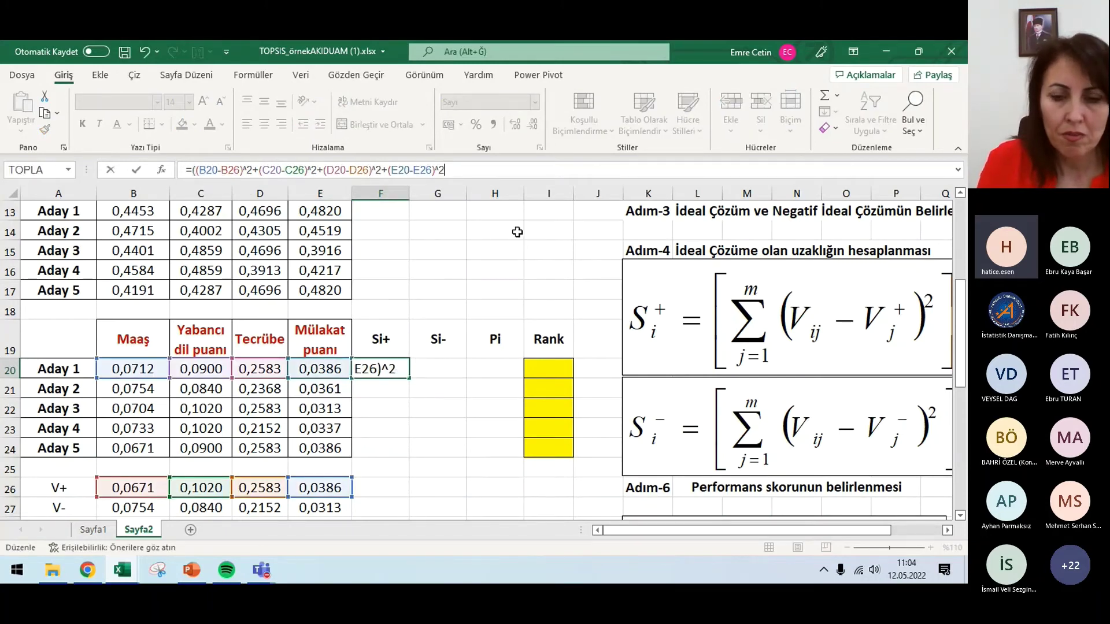
text())
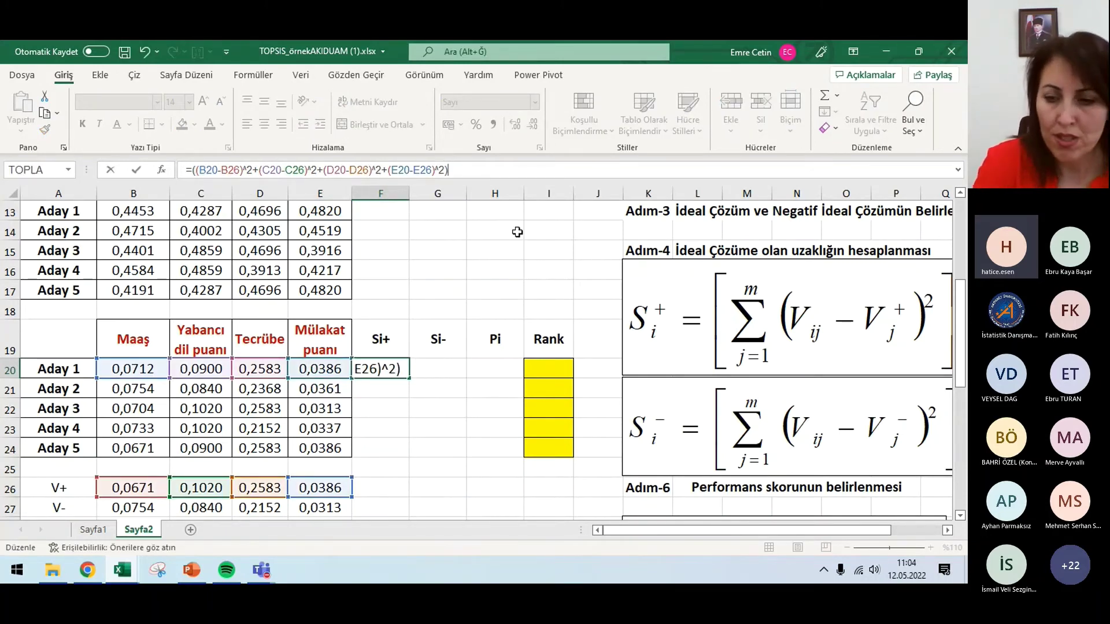
text(^0,5)
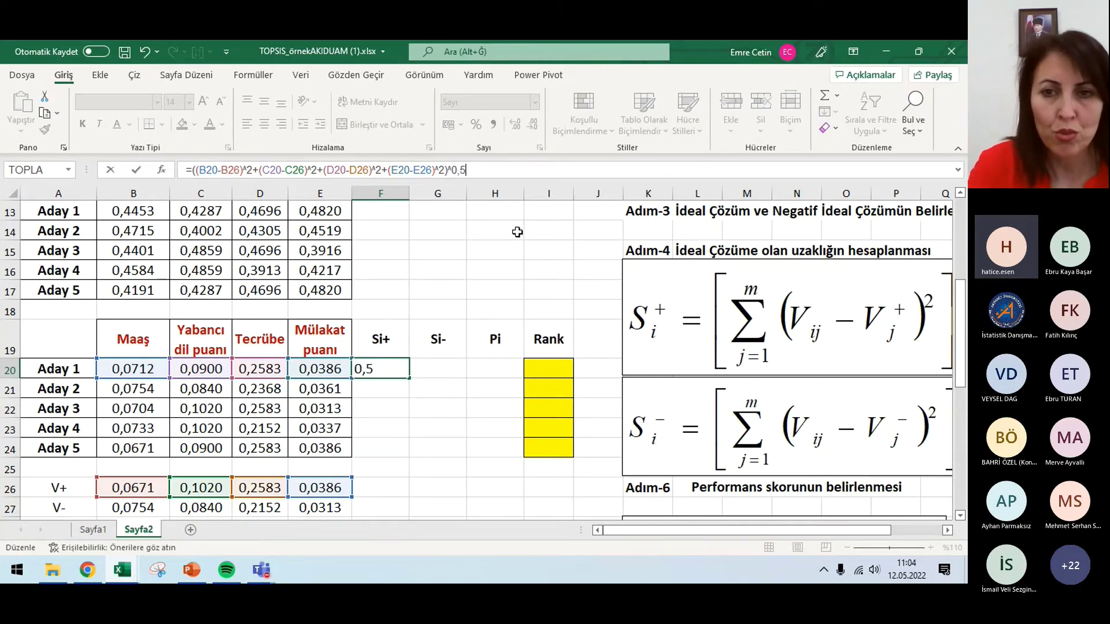
key(Return)
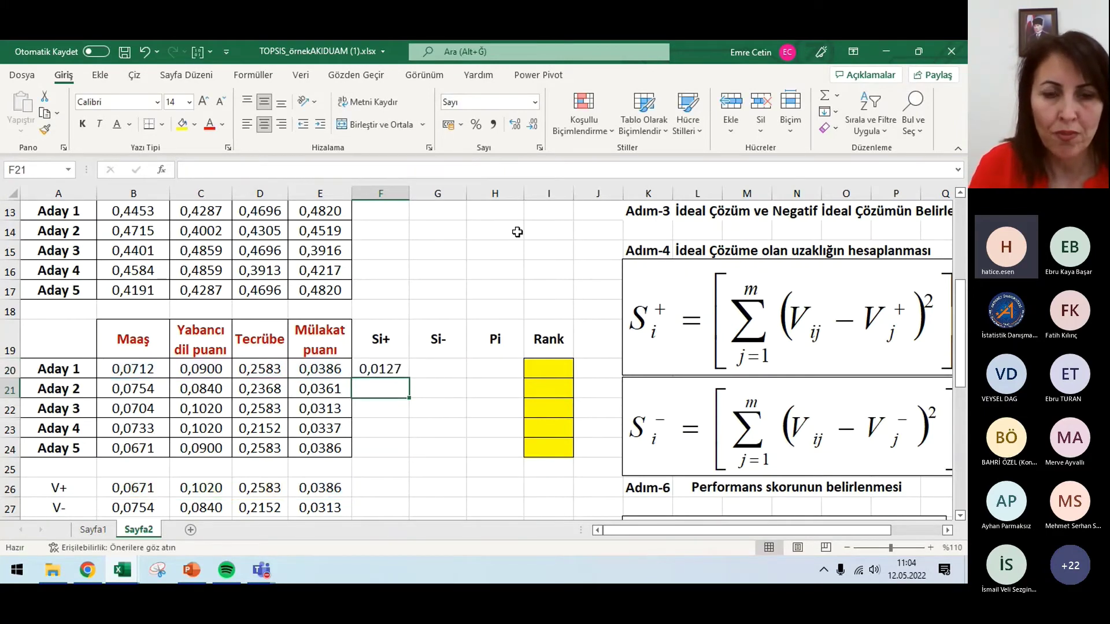
Fill the Si+ formula from F20 down to F24 for the remaining candidates
click(385, 373)
drag(415, 383, 410, 457)
click(419, 506)
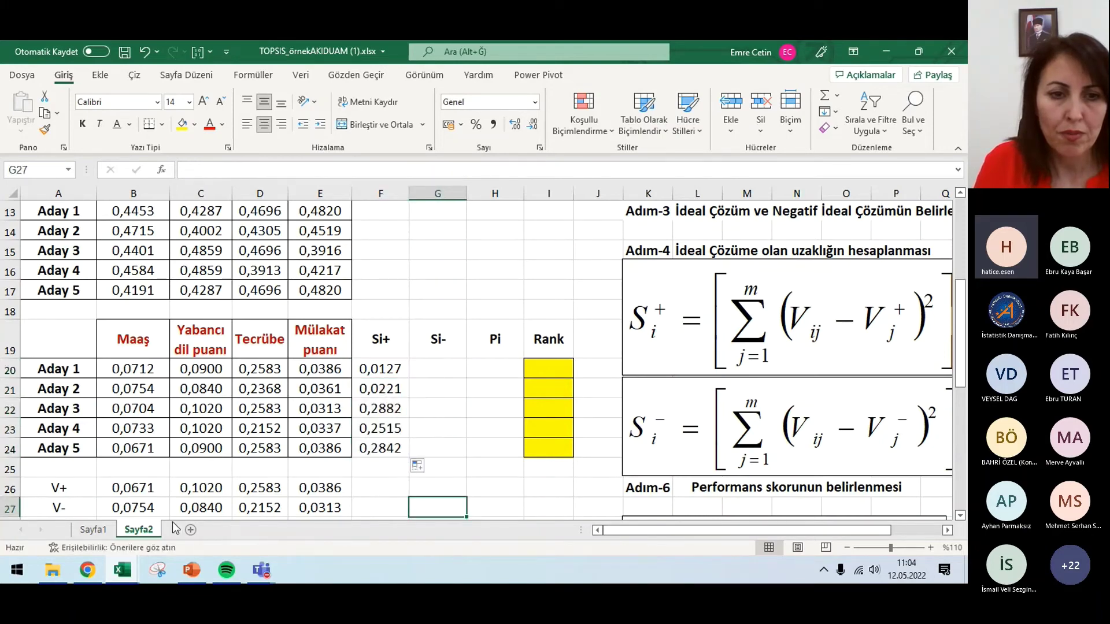
Copy Aday 1's Si+ formula from F20 across into the Si- cell G20
click(87, 530)
click(138, 529)
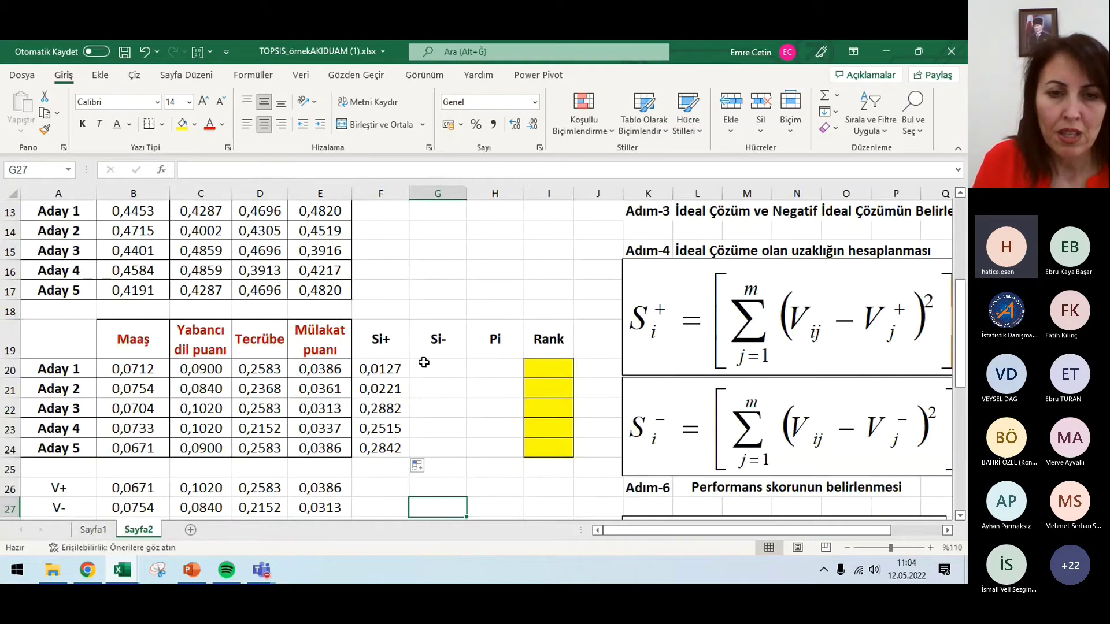
click(446, 368)
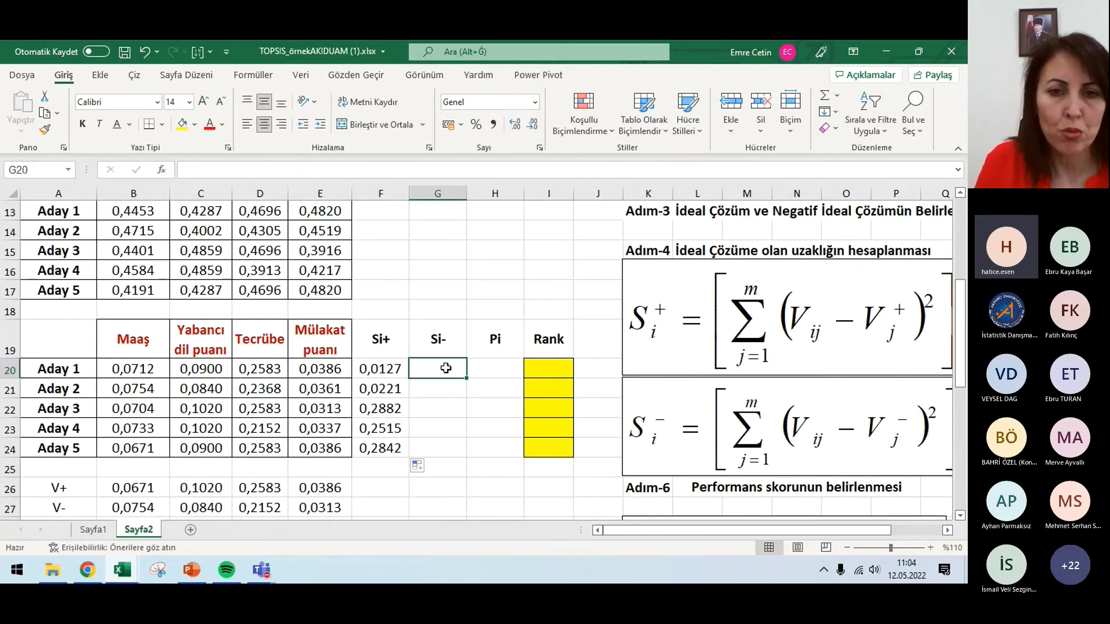
click(384, 371)
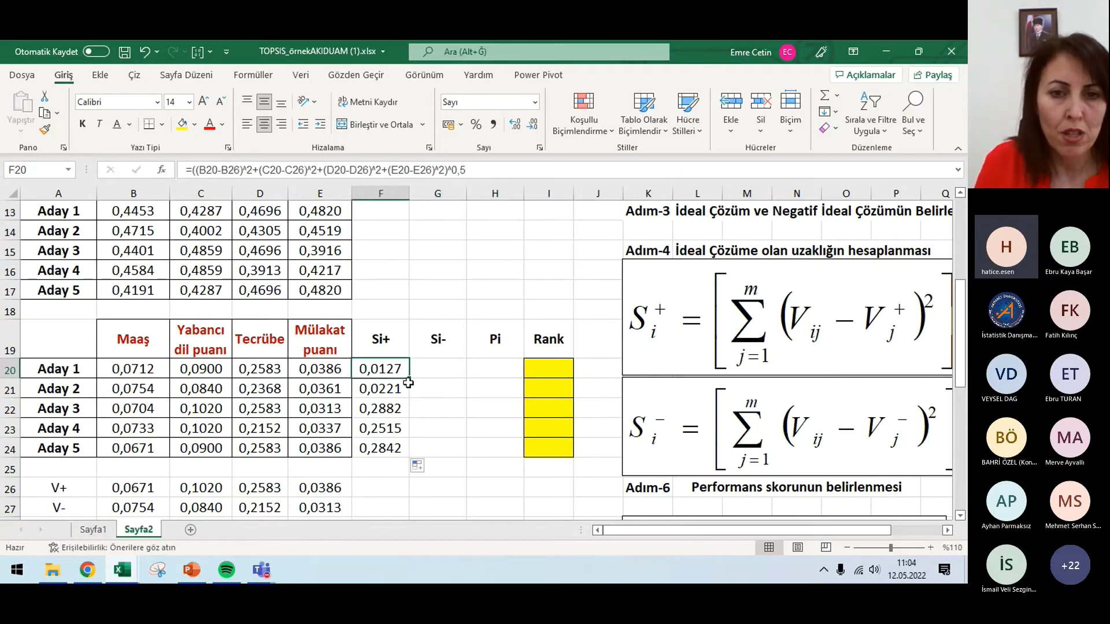
drag(411, 379, 442, 375)
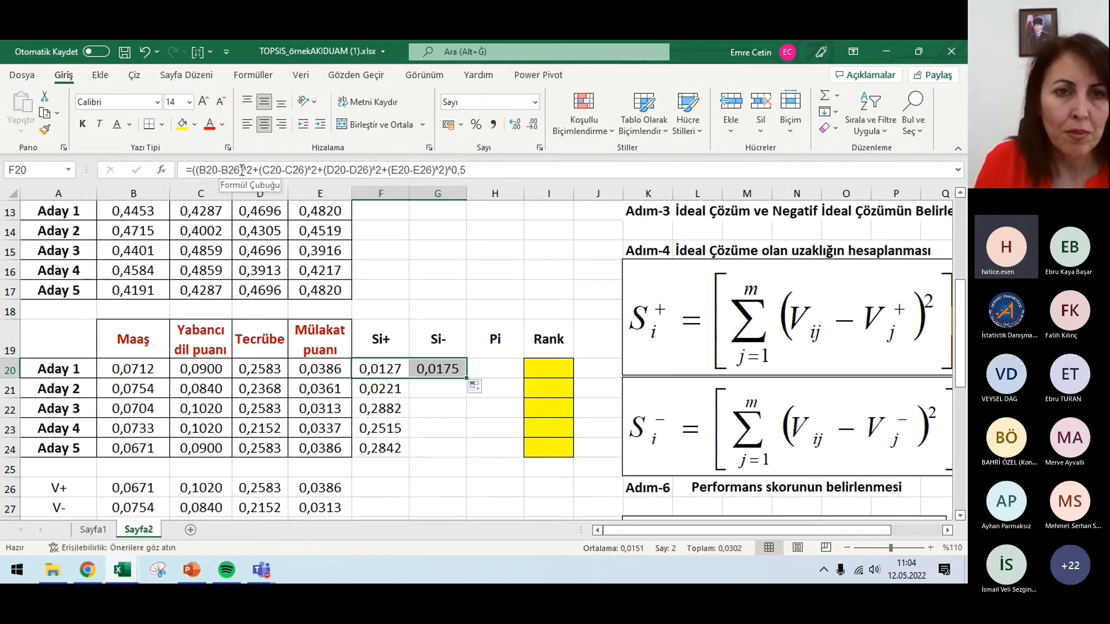
In the F20 formula, replace the Maaş reference B26 with B27 and the Yabancı dil puanı reference C26 with C27
click(240, 170)
key(BackSpace)
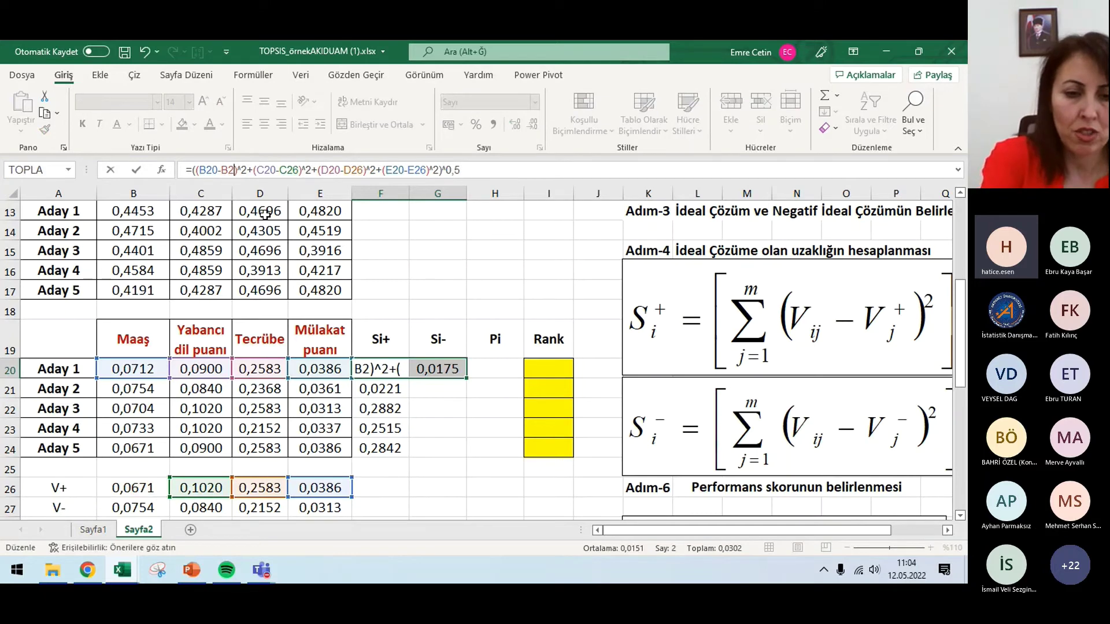
text(/)
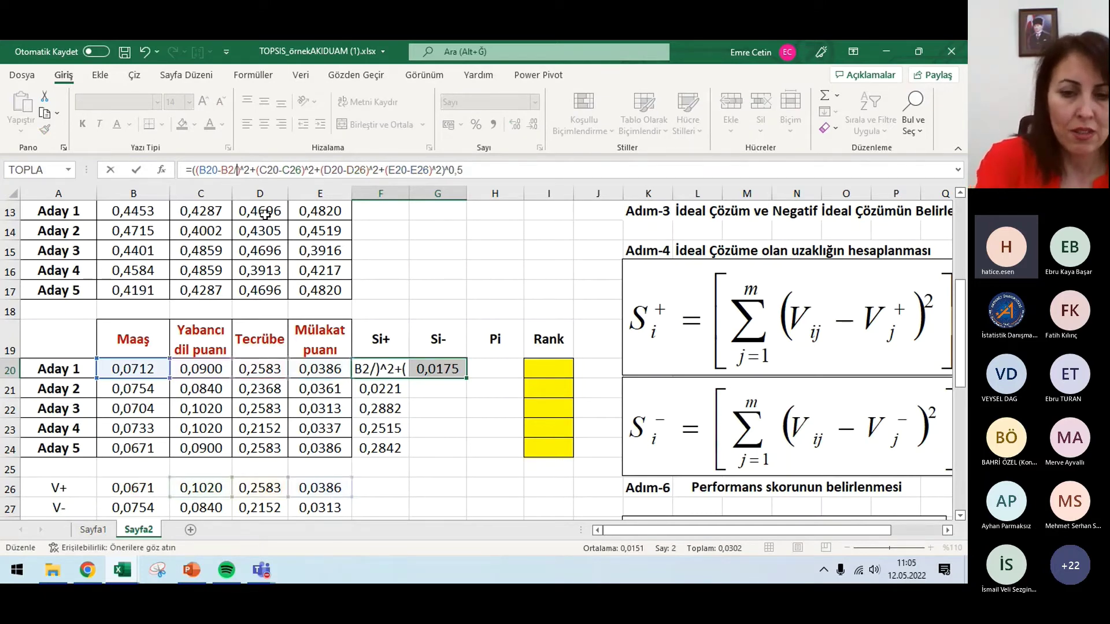
key(BackSpace)
text(/)
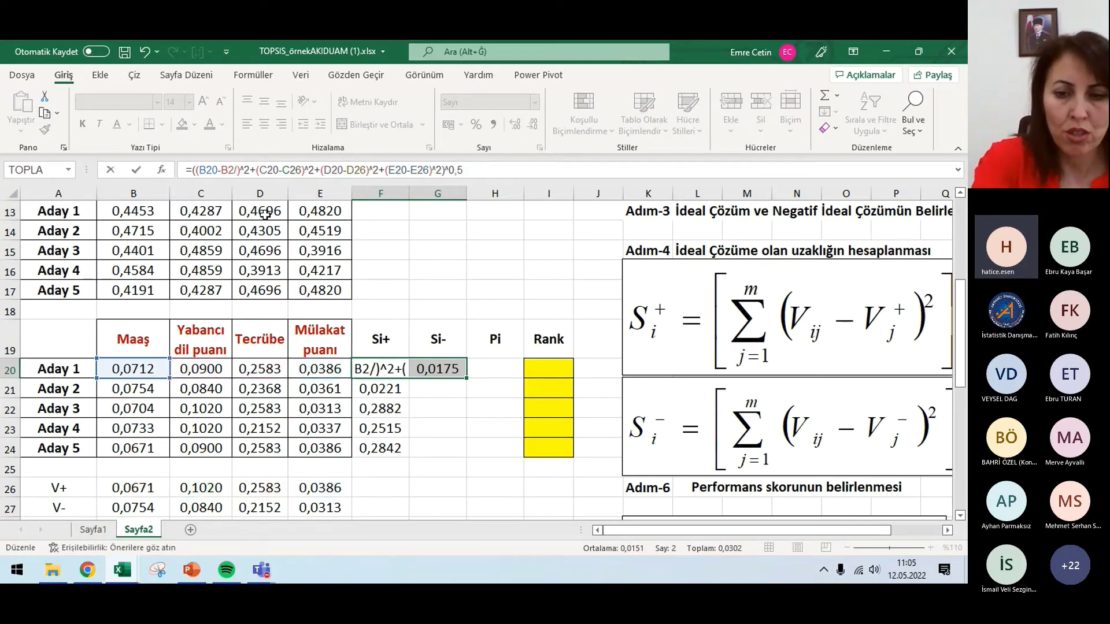
key(BackSpace)
text(7)
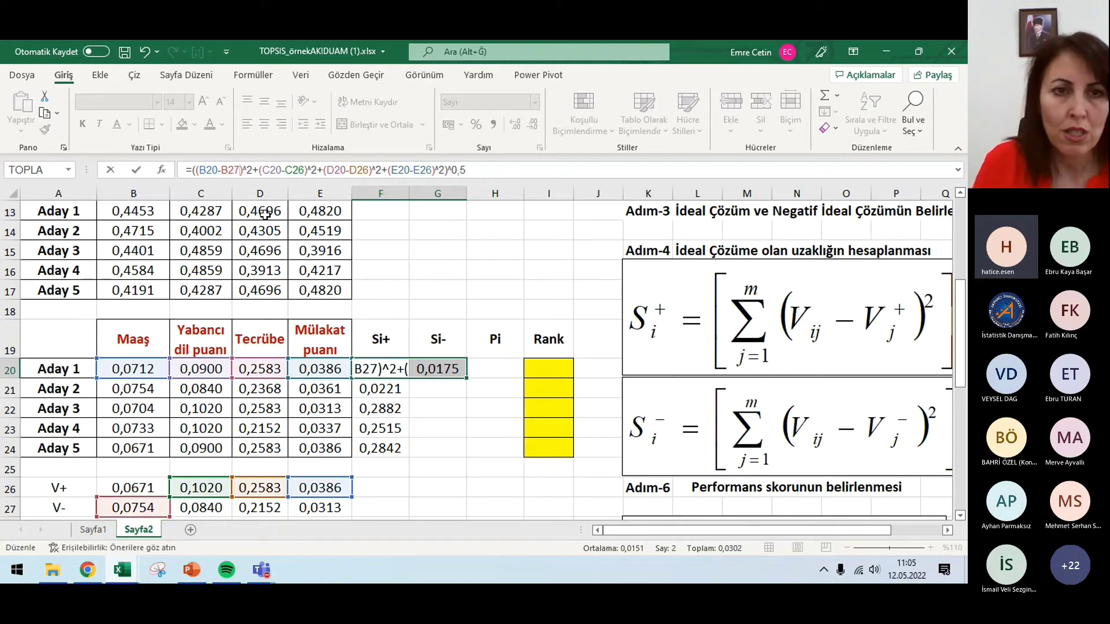
click(304, 182)
key(BackSpace)
text(7)
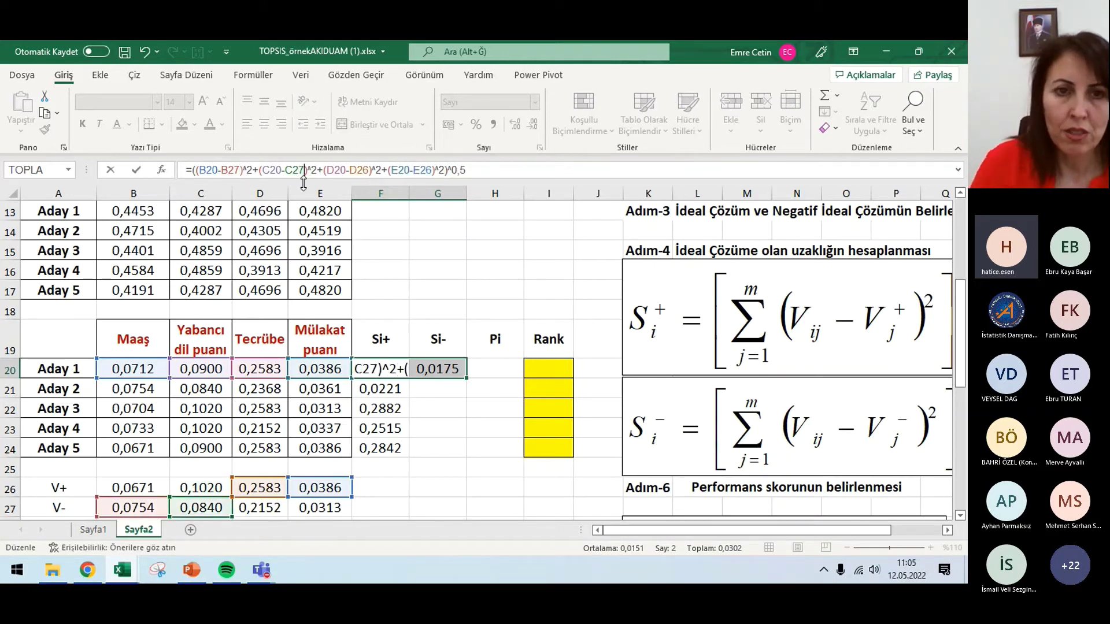
Replace D26 with D27 and E26 with E27 in the F20 formula, and enter it
click(369, 169)
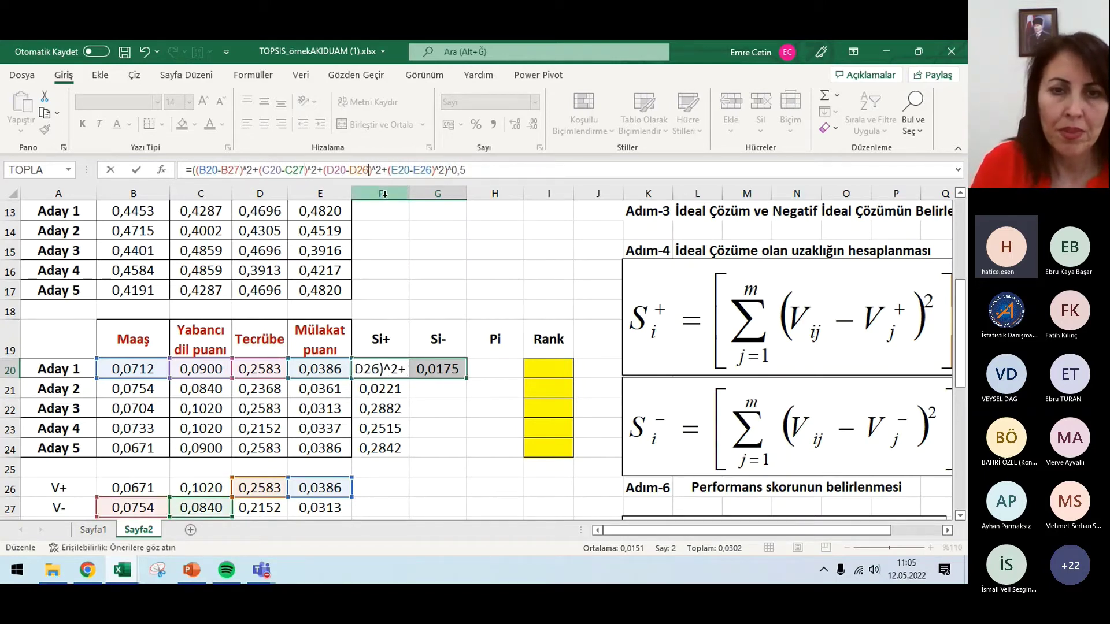
key(BackSpace)
text(7)
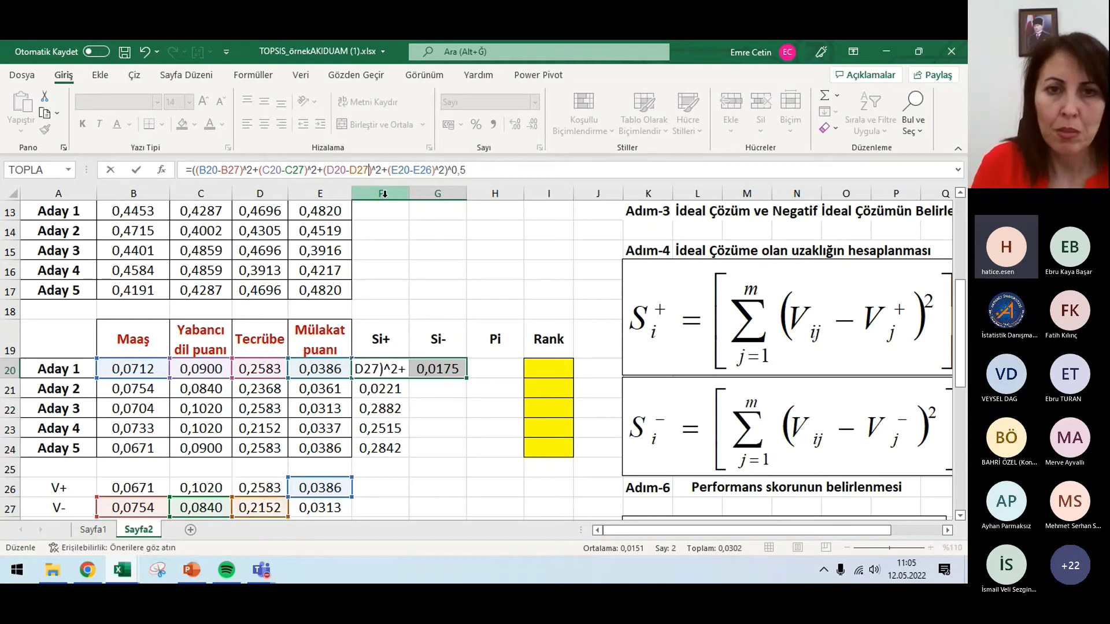
click(432, 170)
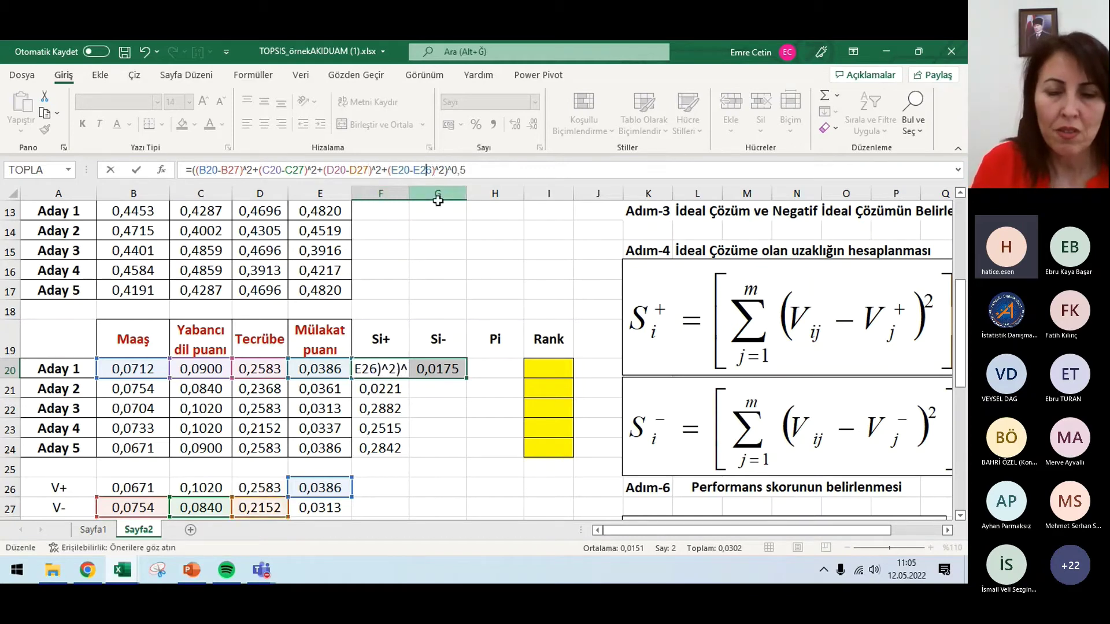
key(BackSpace)
text(7)
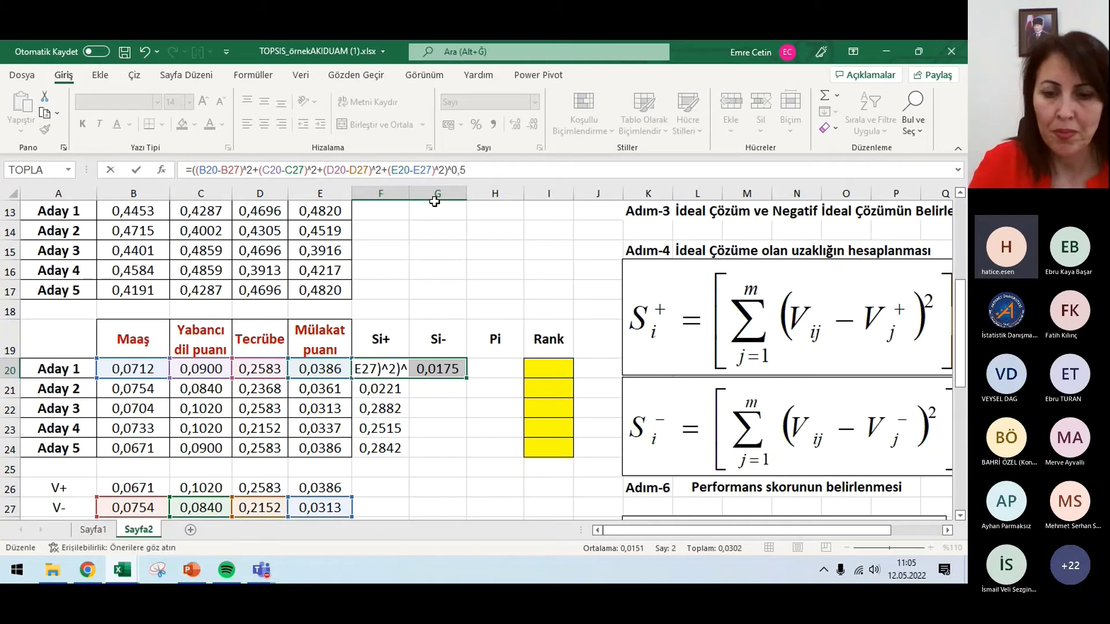
key(Return)
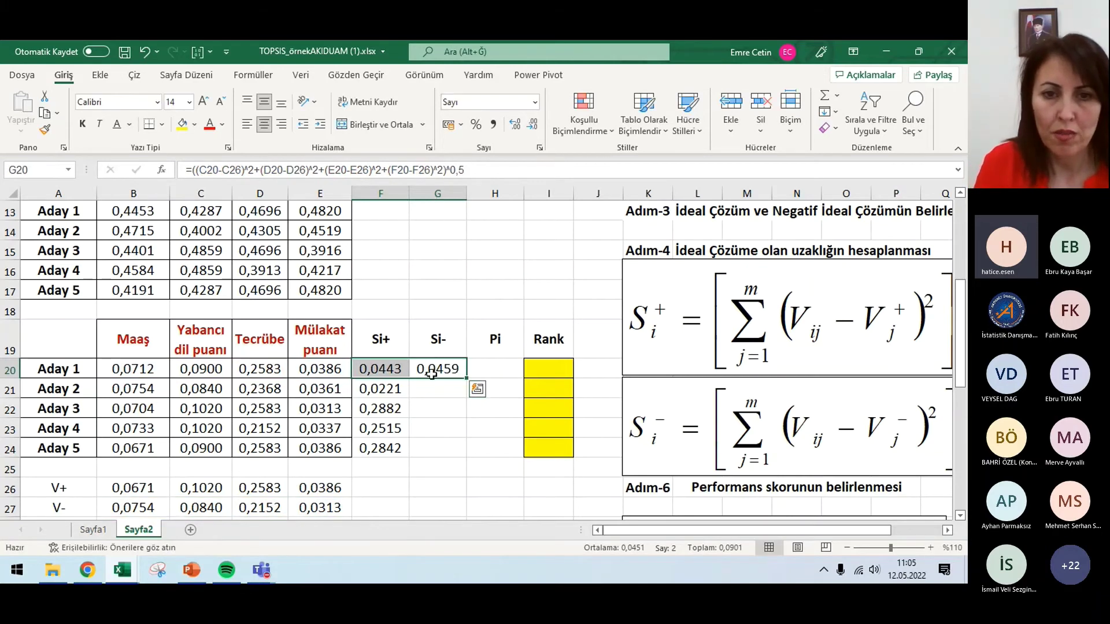
Fill the Si- formula from G20 down to G24, and check the completed example on Sayfa1 before returning to Sayfa2
click(454, 374)
drag(466, 378, 467, 454)
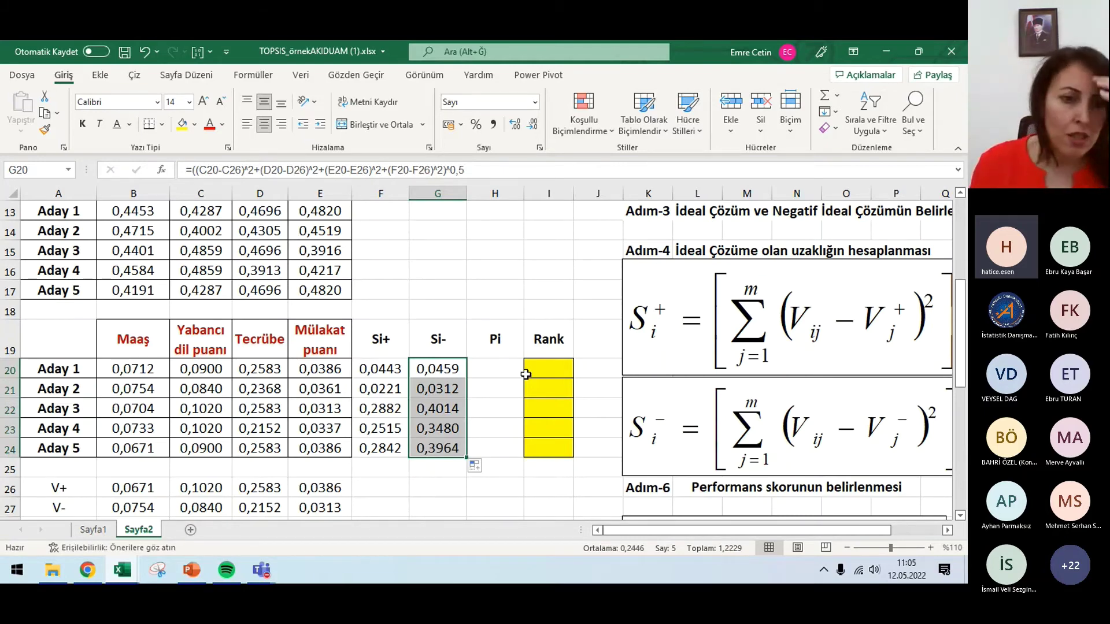
click(92, 530)
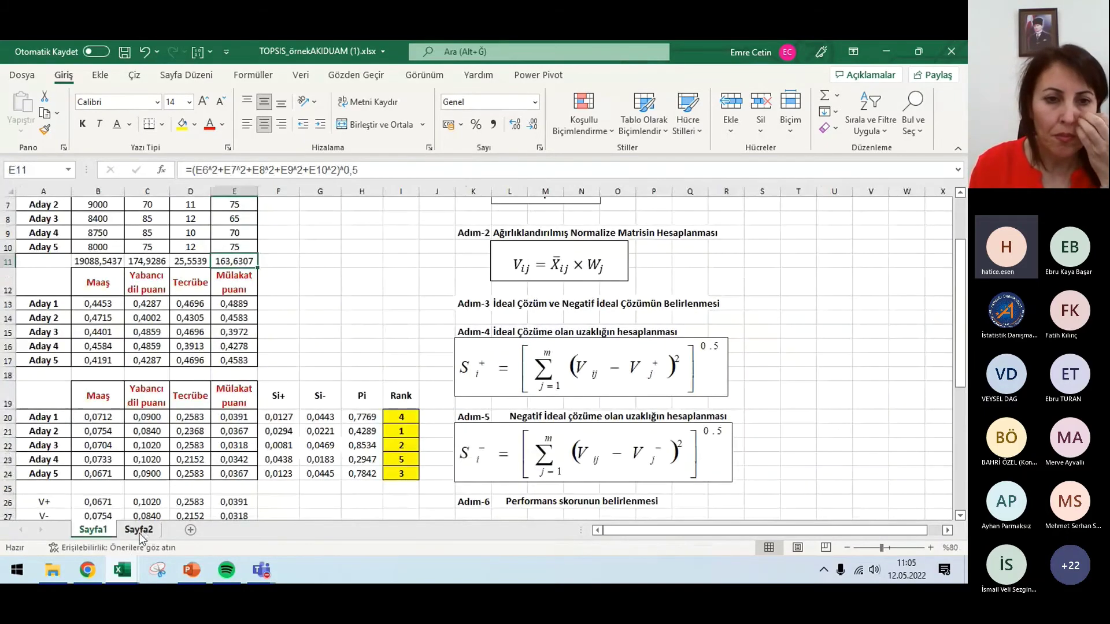
click(138, 530)
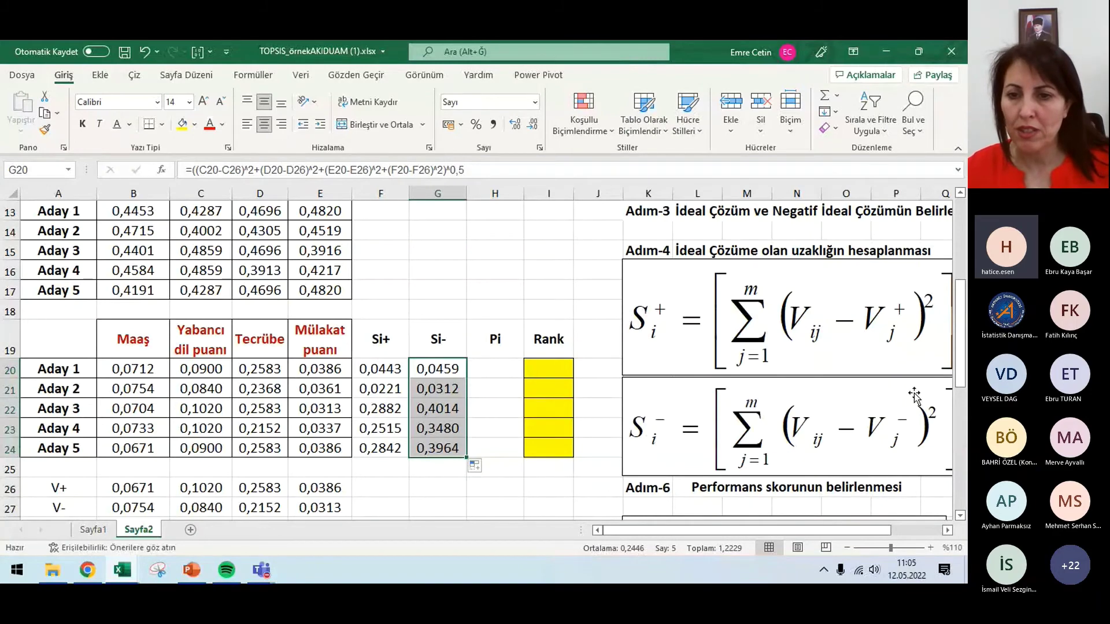
Try to enter Aday 1's Pi formula in H20, dividing G20 by the sum of F20 and G20
scroll(915, 399, down, 3)
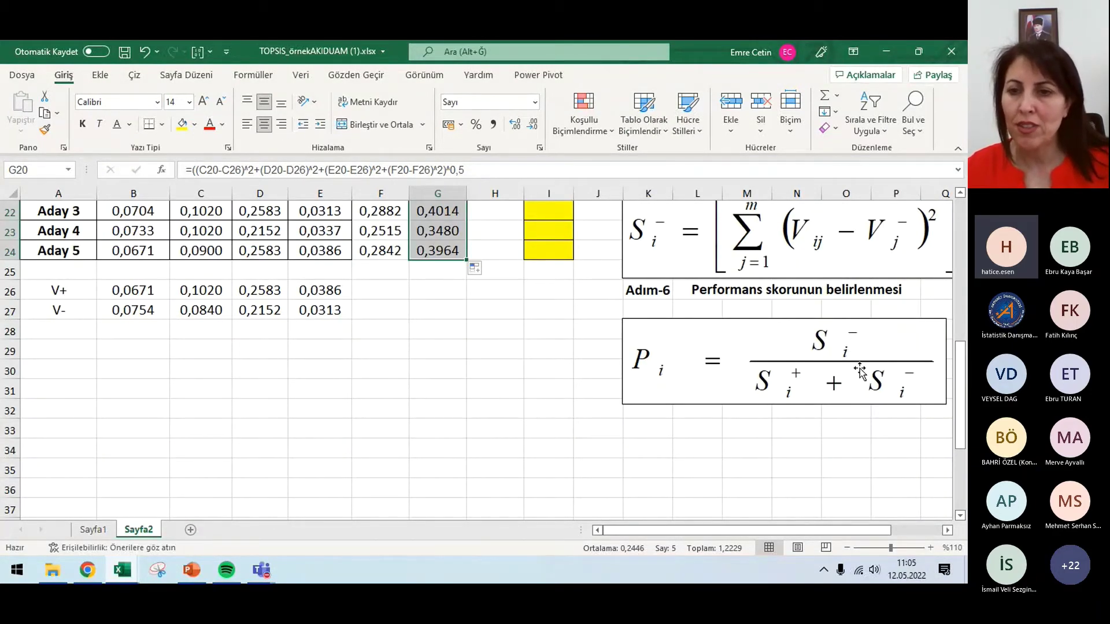
scroll(664, 419, up, 2)
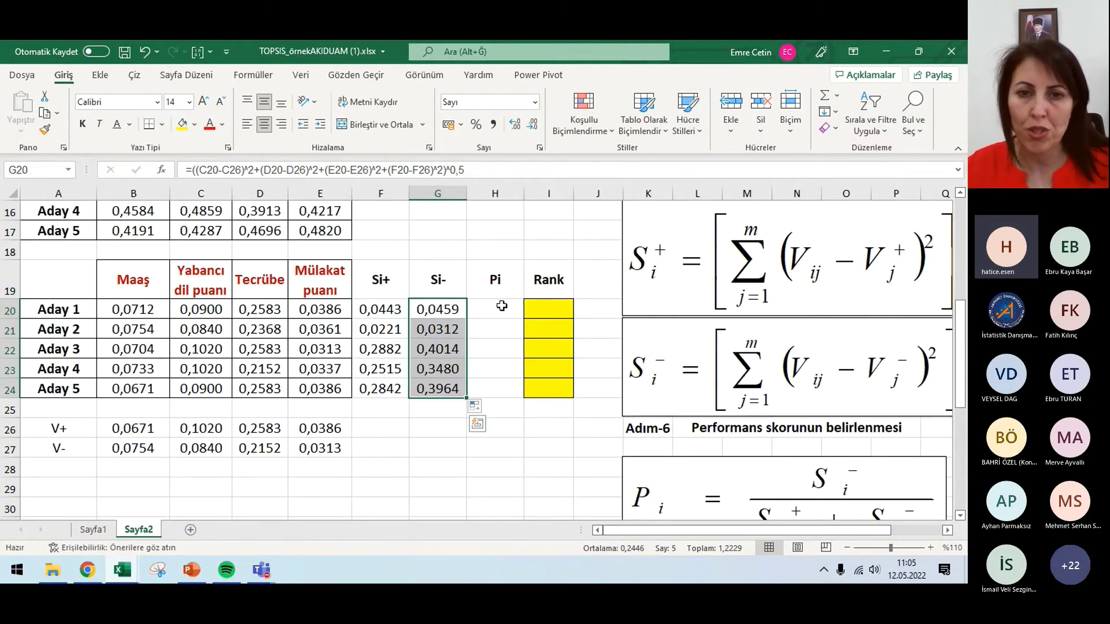
click(497, 308)
text(=)
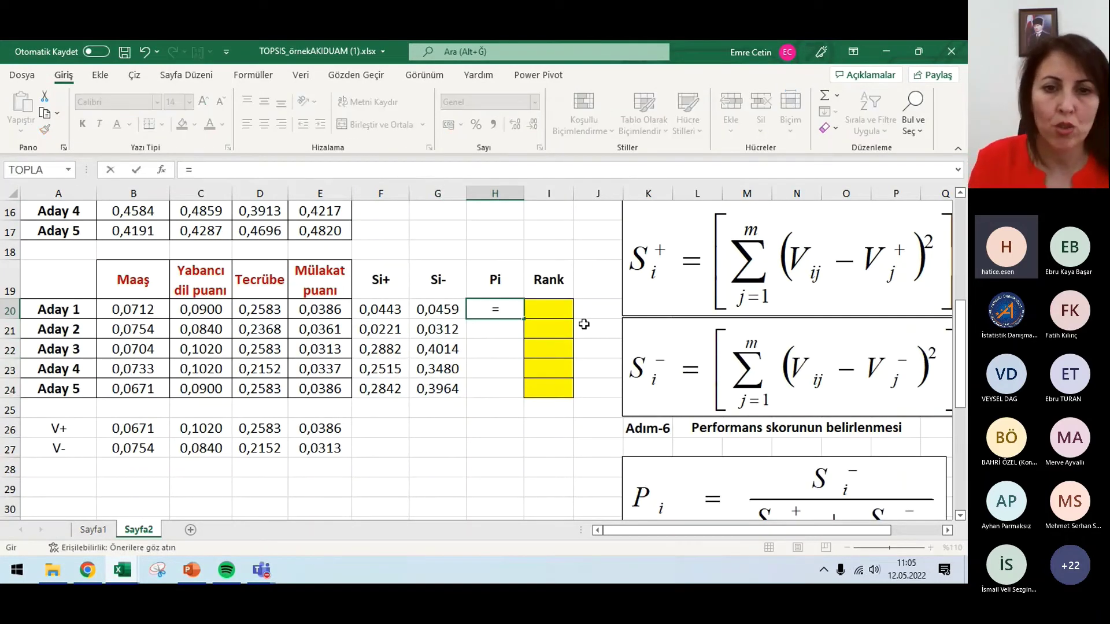
click(429, 306)
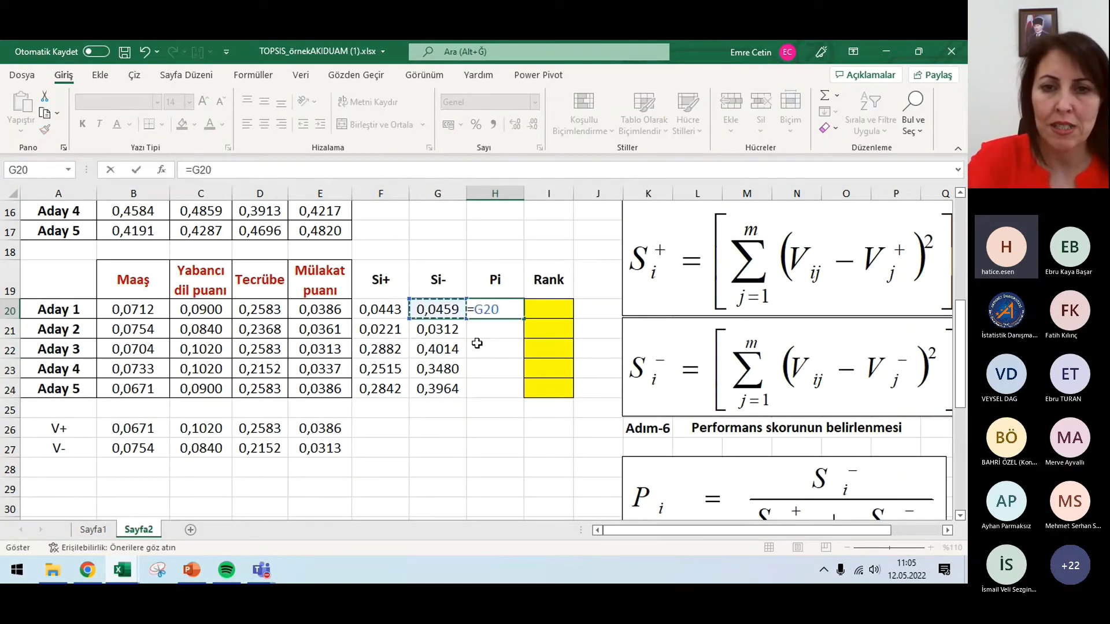
text(/()
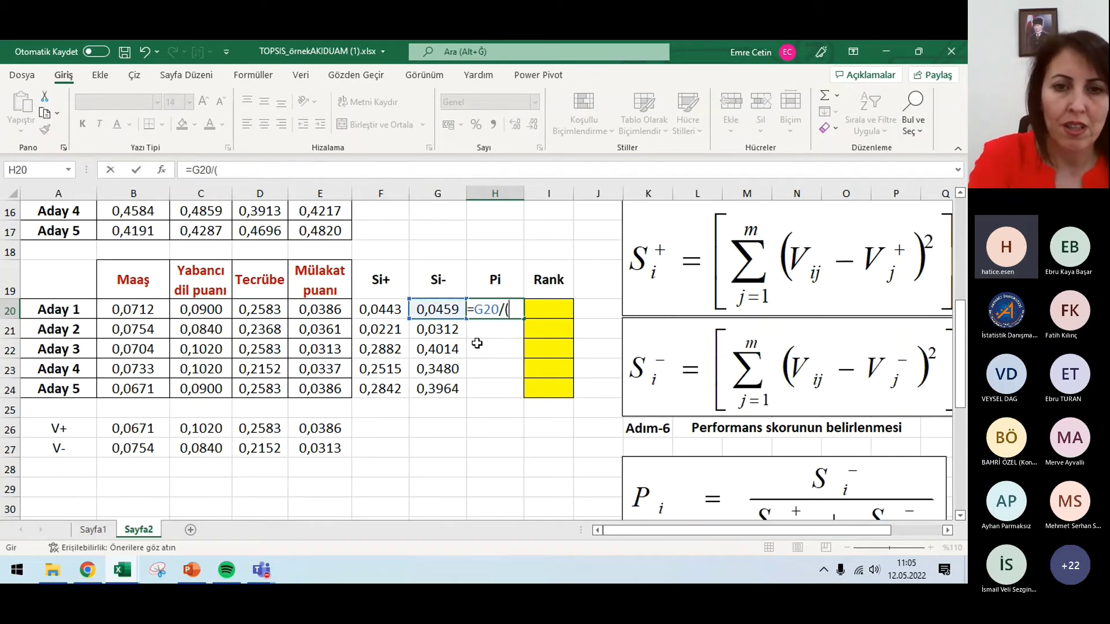
click(362, 294)
click(363, 306)
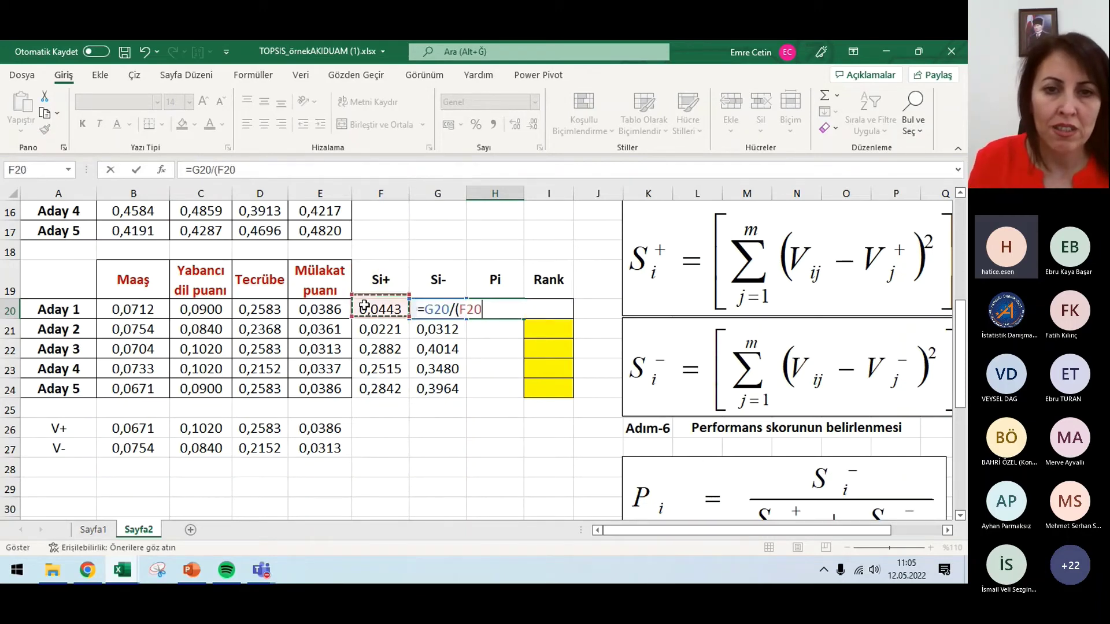
text(+)
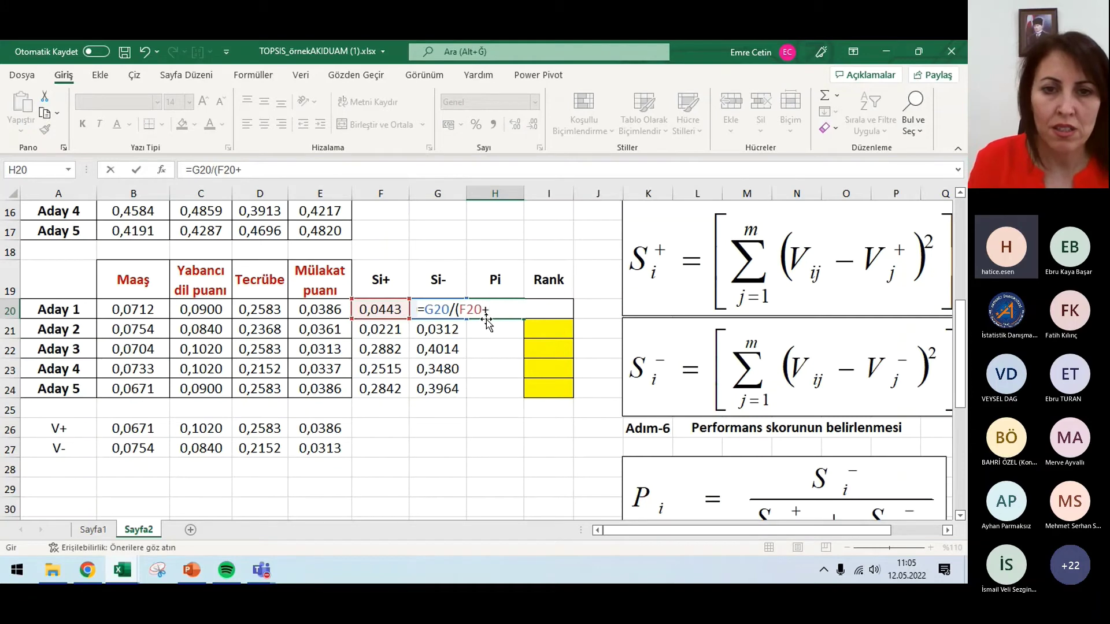
click(450, 311)
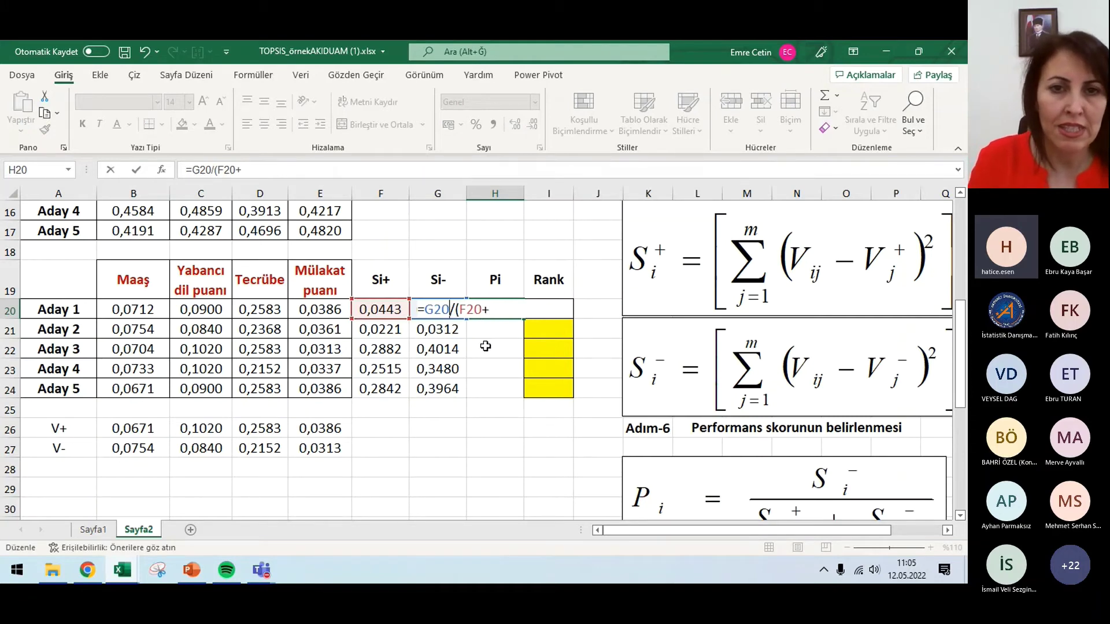
text(G)
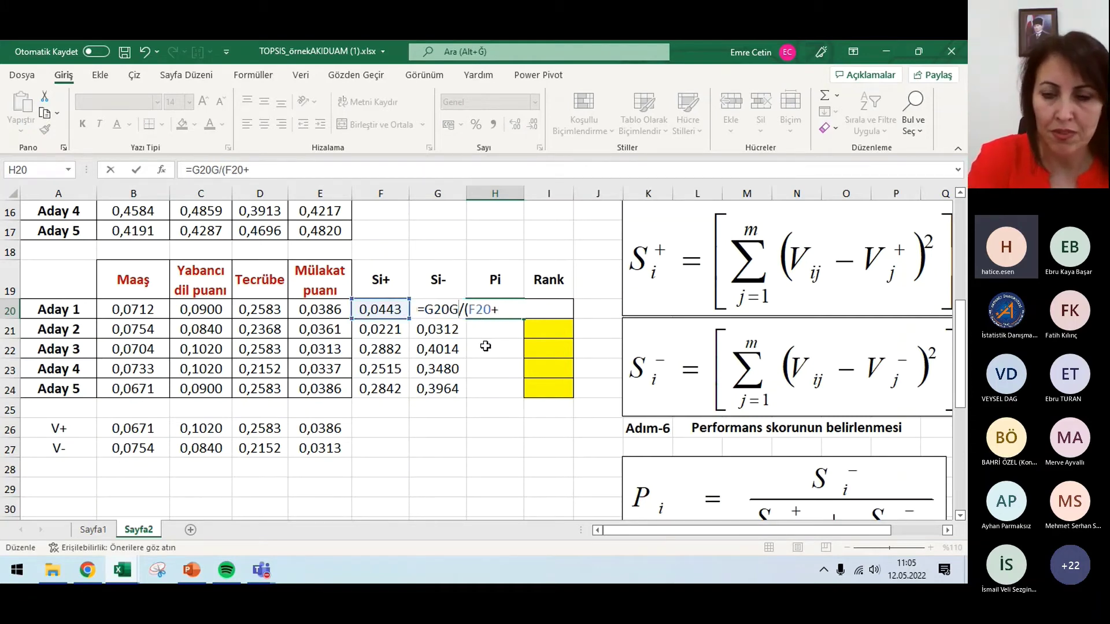
text(20)
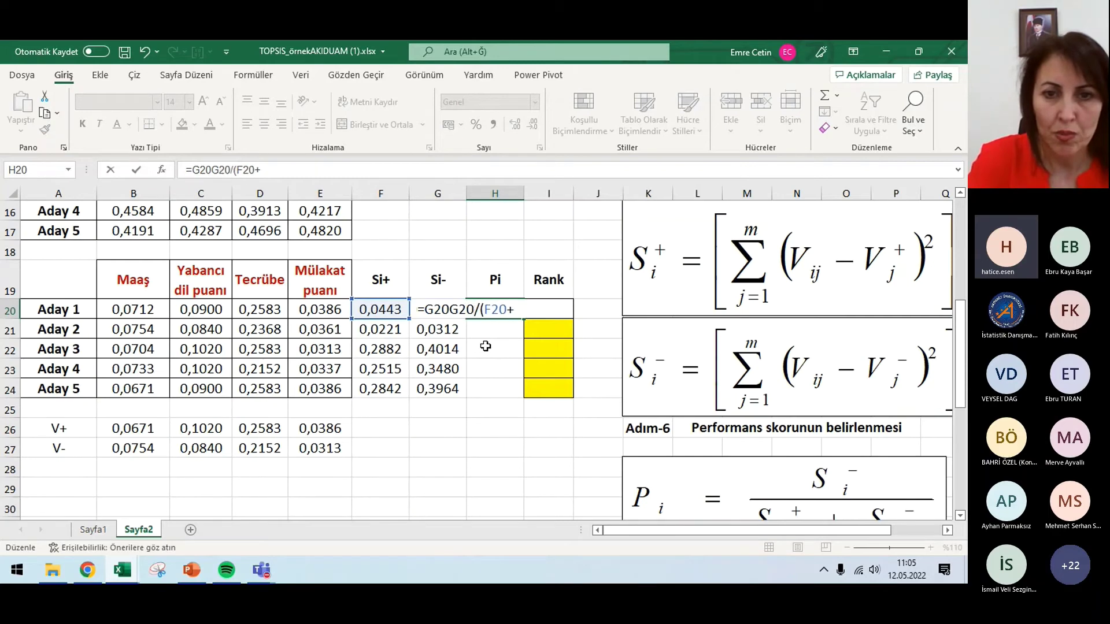
key(BackSpace)
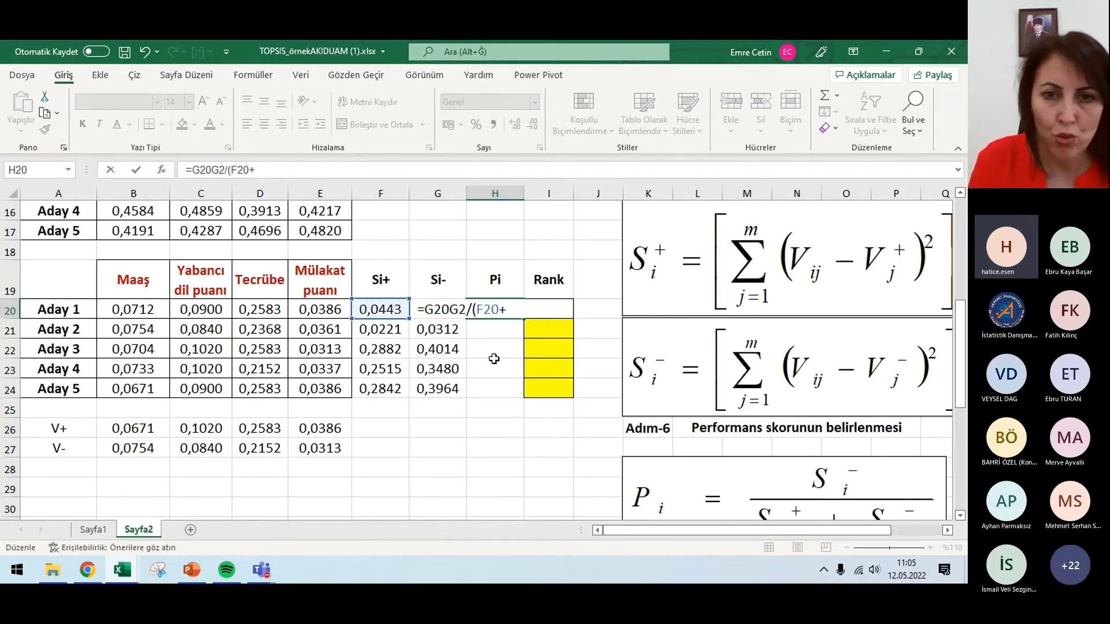
key(Return)
click(446, 357)
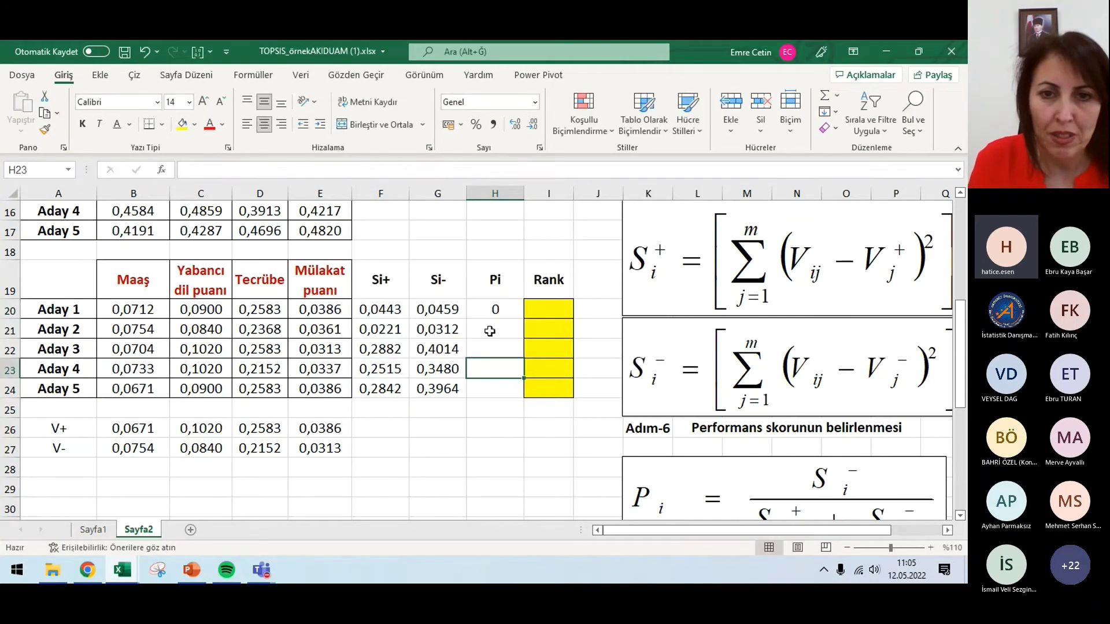
Replace the content of H20 with the performance score formula =G20/(F20+G20)
click(511, 315)
double_click(512, 314)
key(Escape)
text(=)
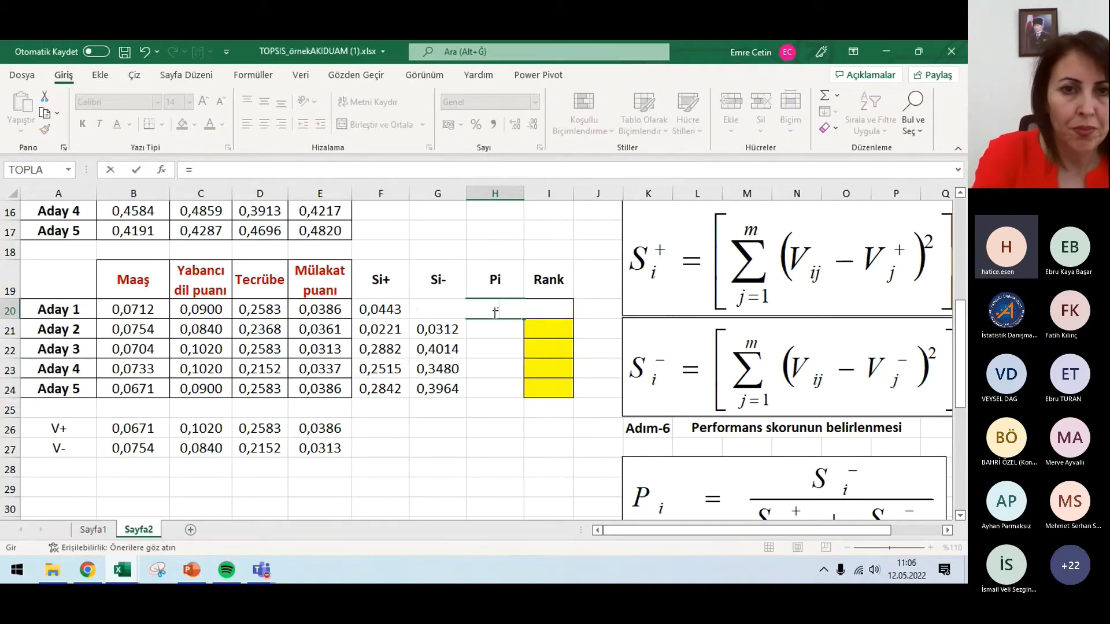
text(G)
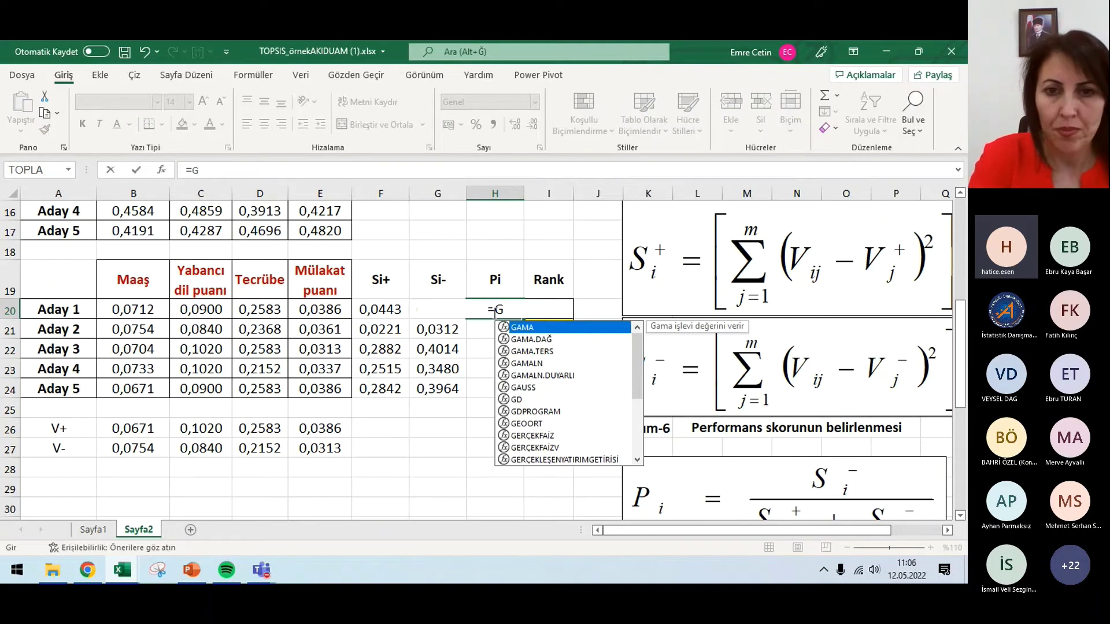
text(20/()
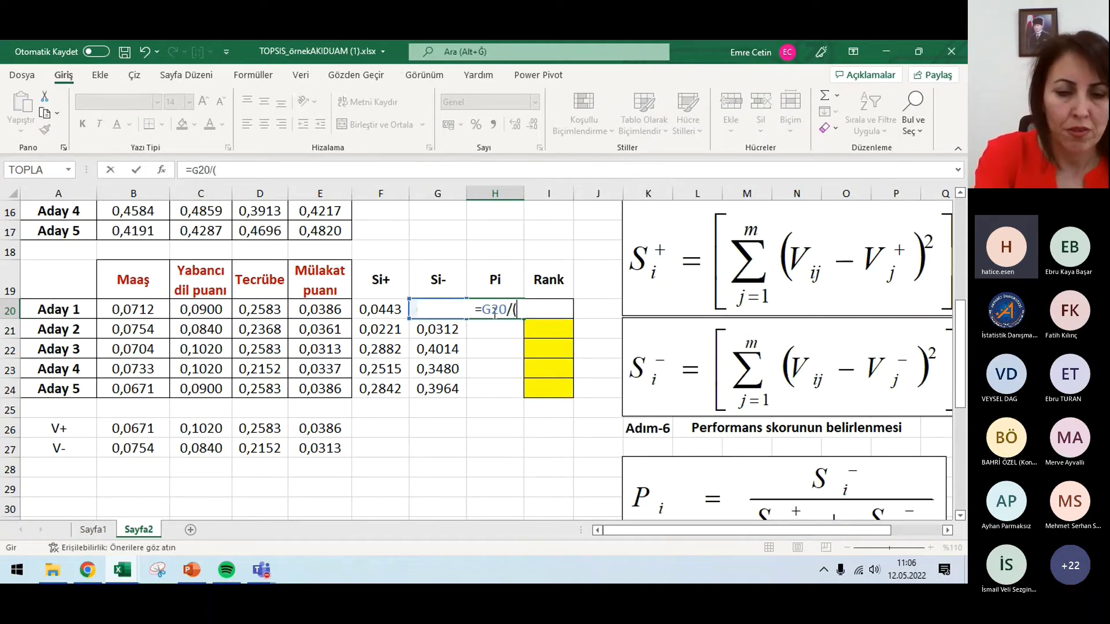
text(F20)
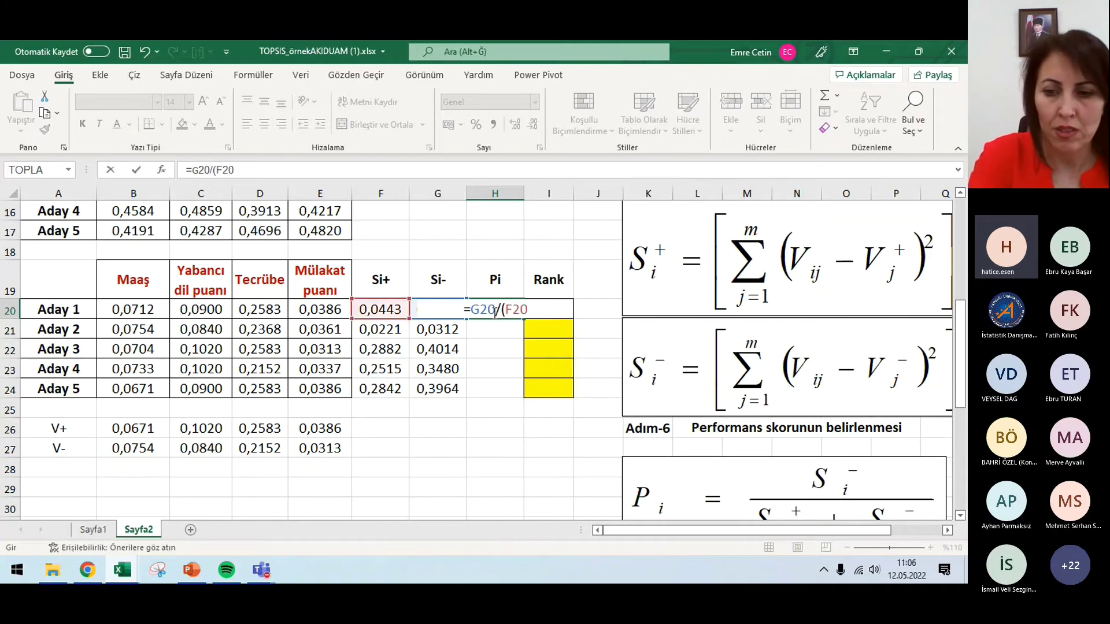
text(+G20)
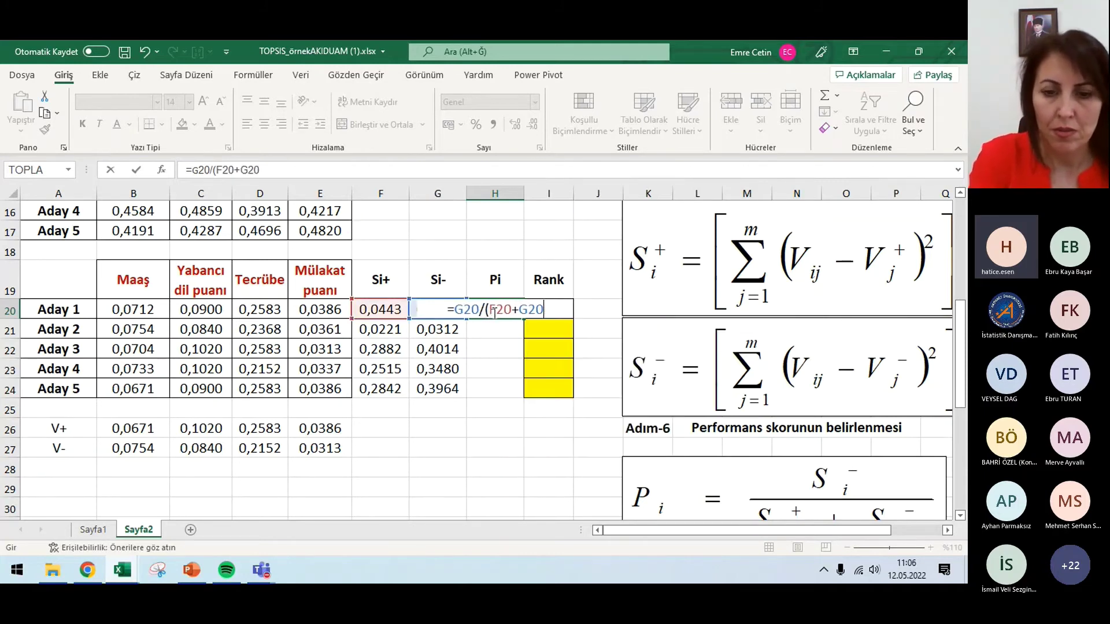
text())
key(Return)
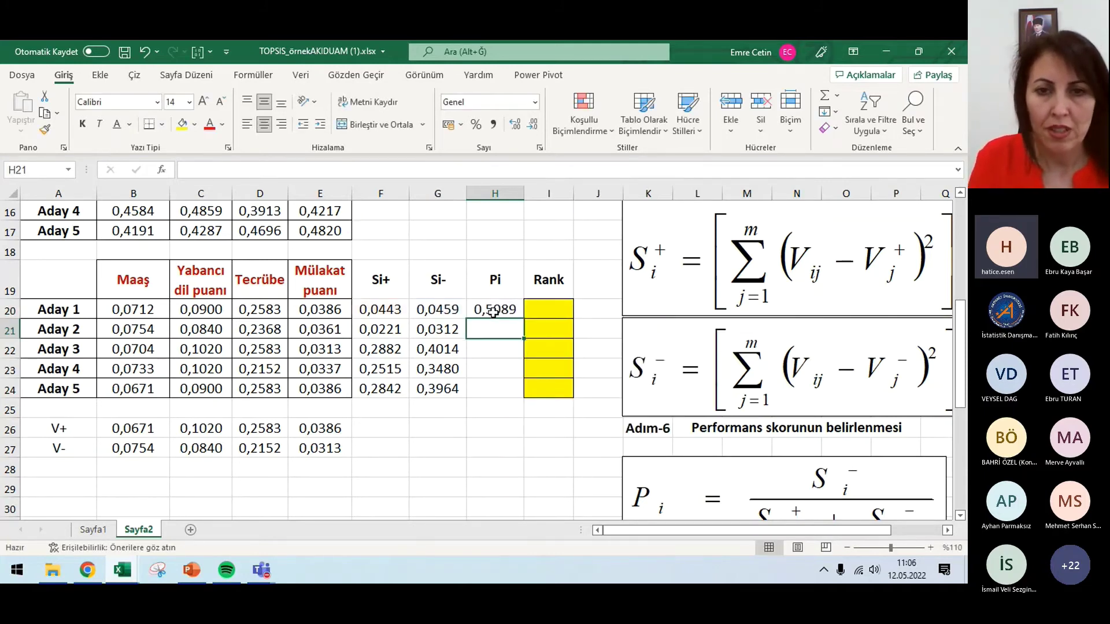
Fill the Pi formula from H20 down to H24 for all five candidates
click(504, 300)
click(523, 324)
click(509, 310)
drag(524, 319, 525, 400)
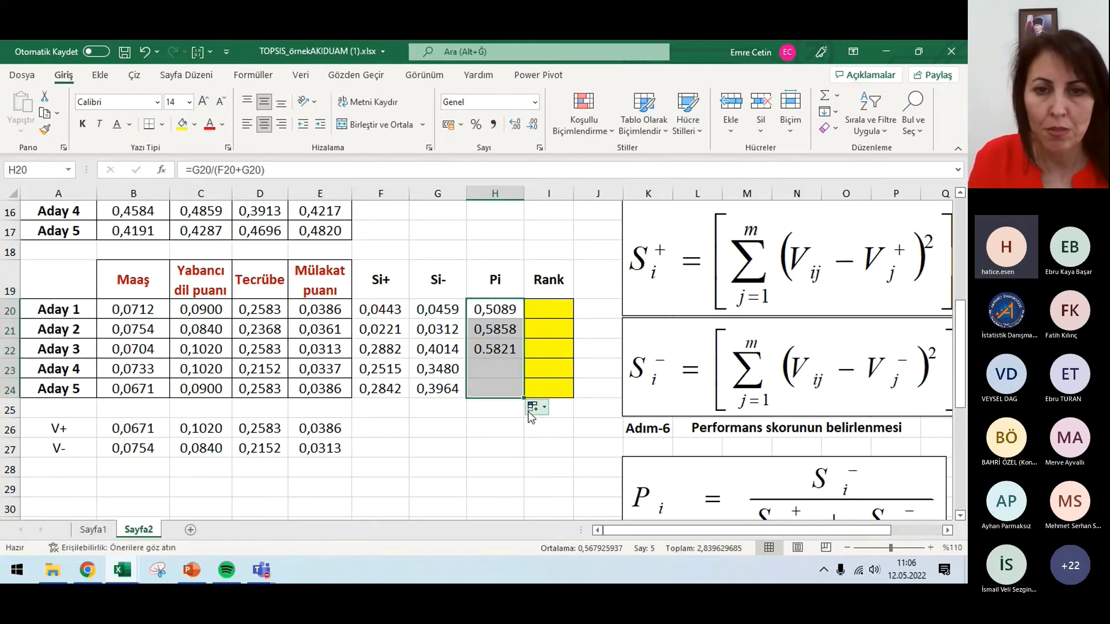
click(499, 473)
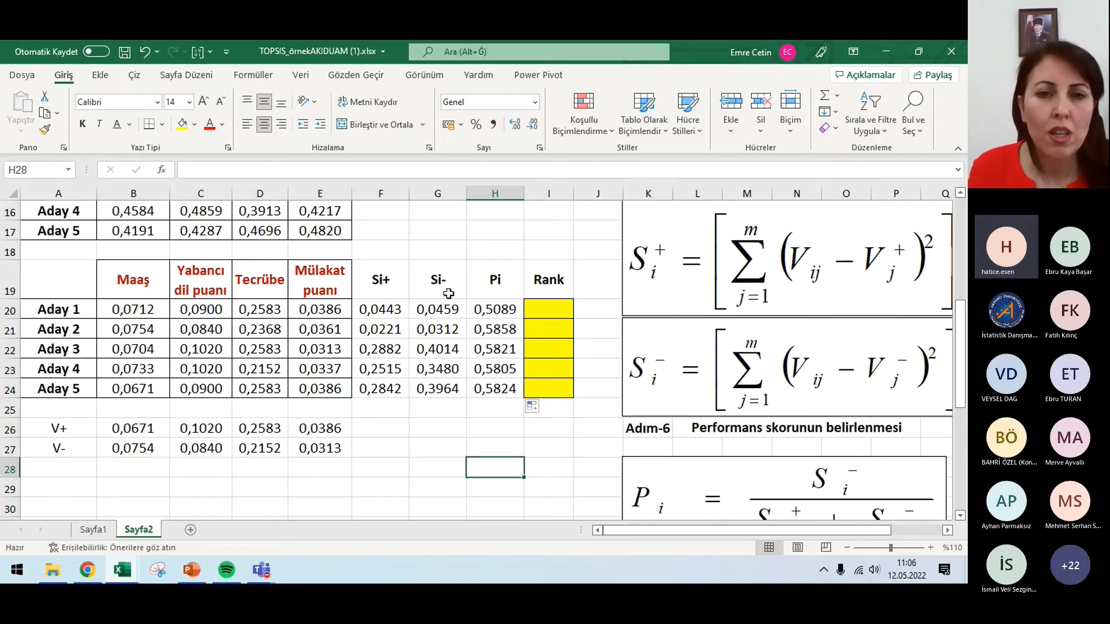
Check the distance formulas in F20 and G20, and swap their headers to Si- in F19 and Si+ in G19
click(433, 305)
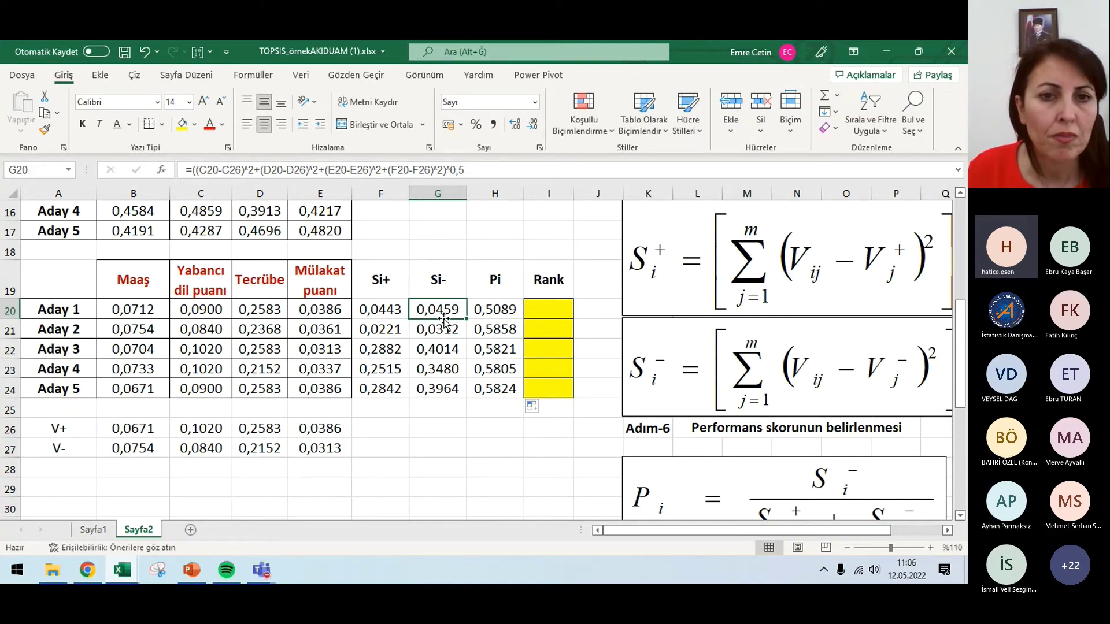
click(381, 310)
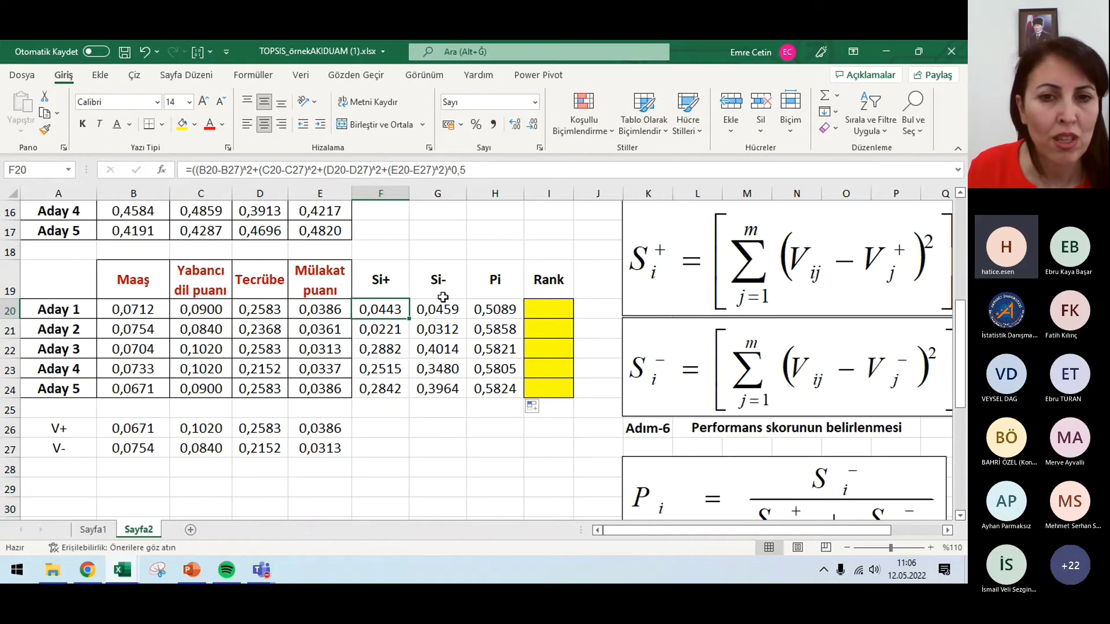
click(447, 312)
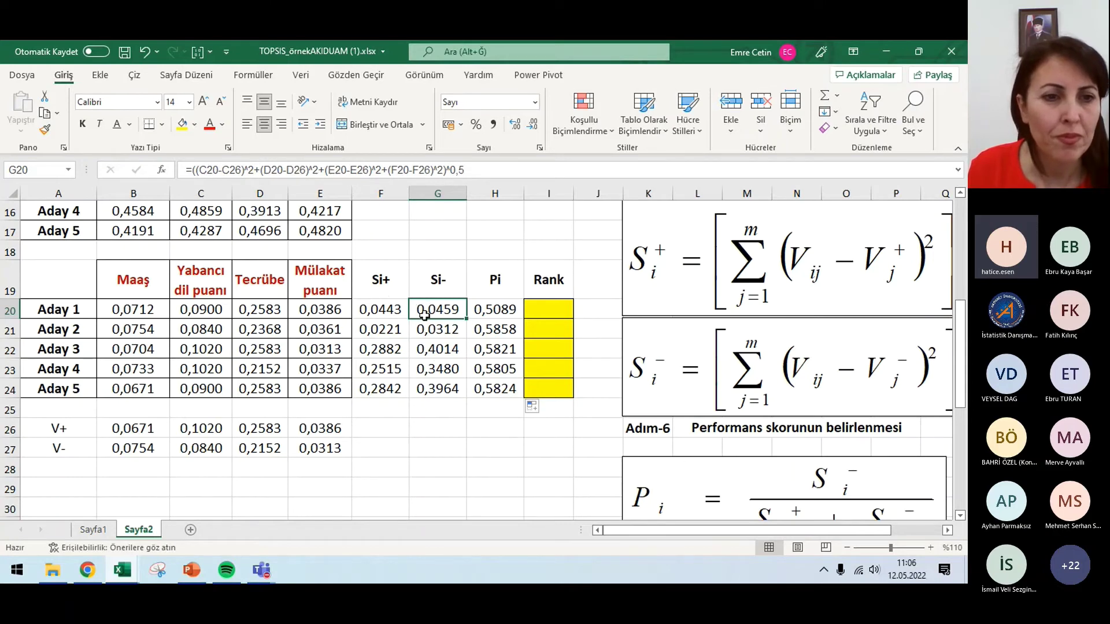
click(374, 282)
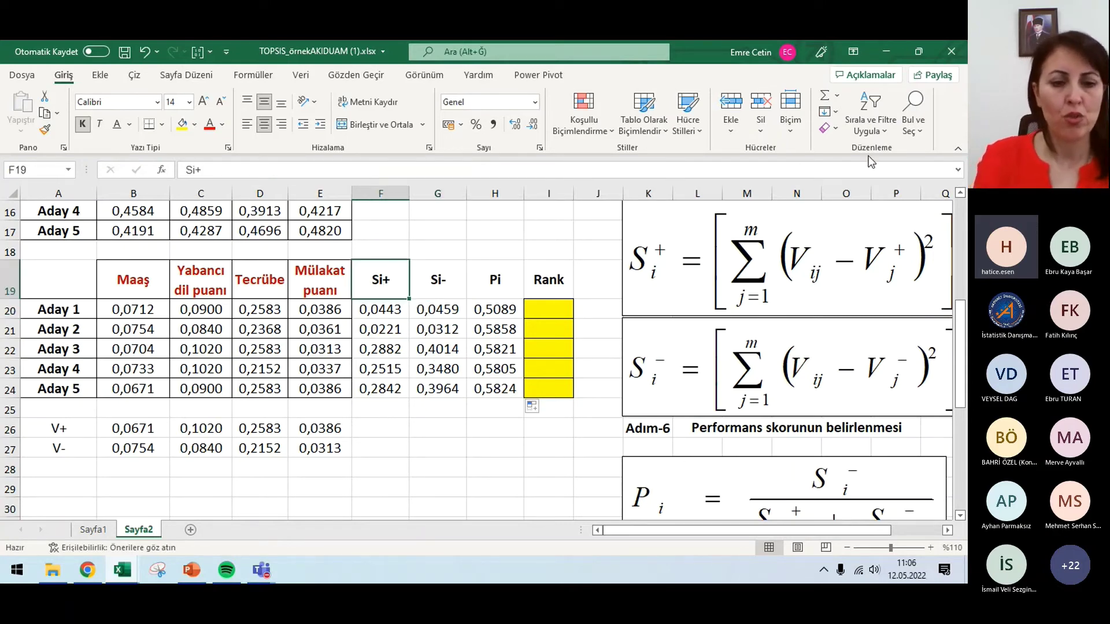
text(Si-)
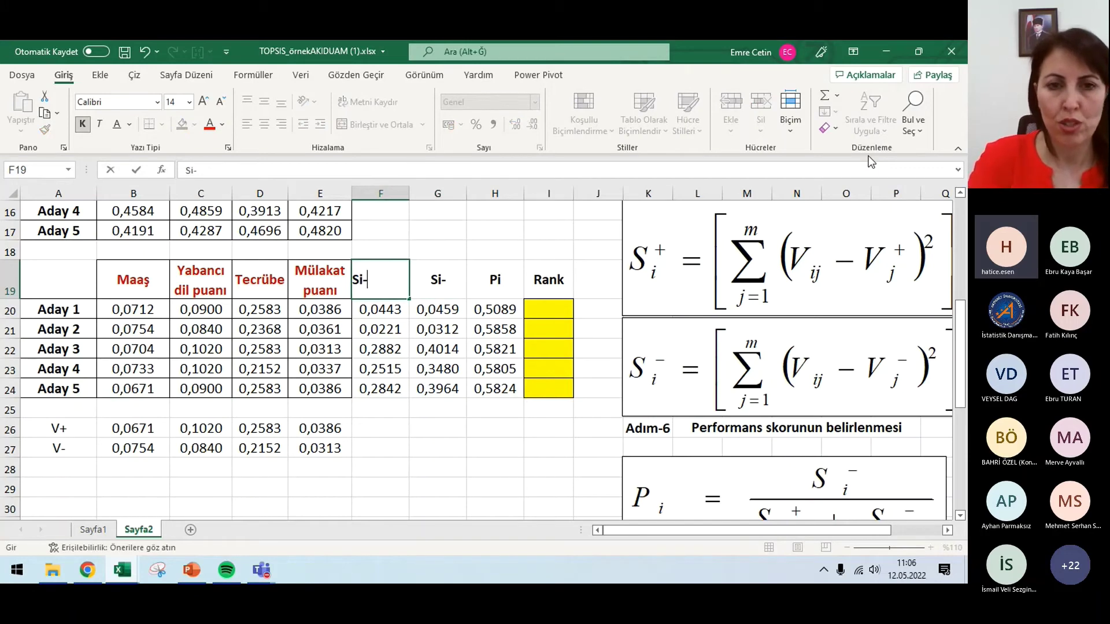
key(Tab)
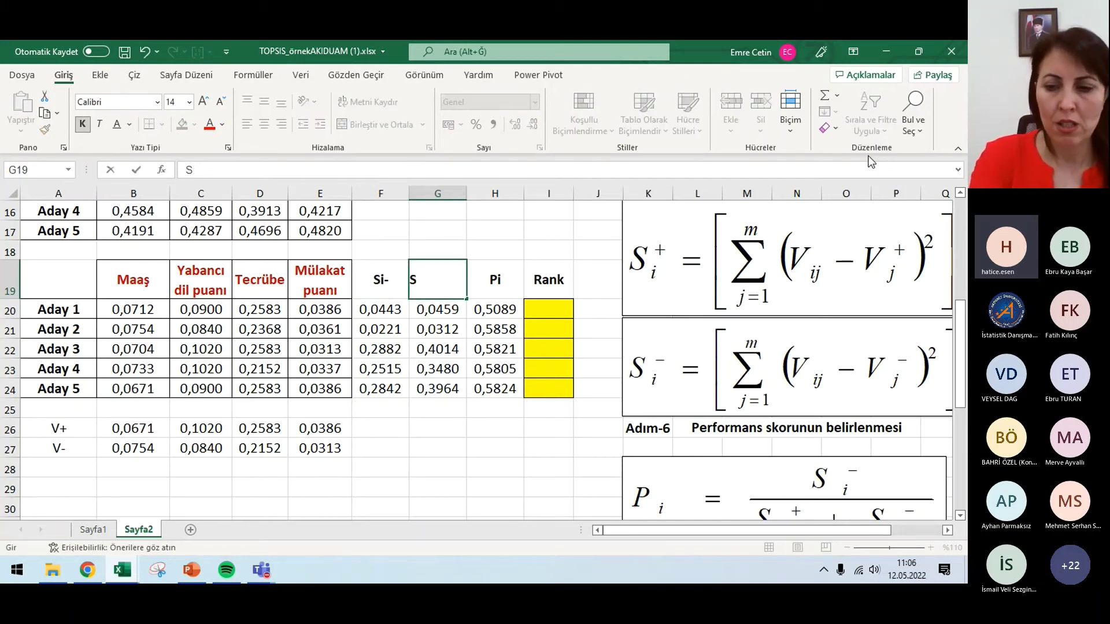
key(Return)
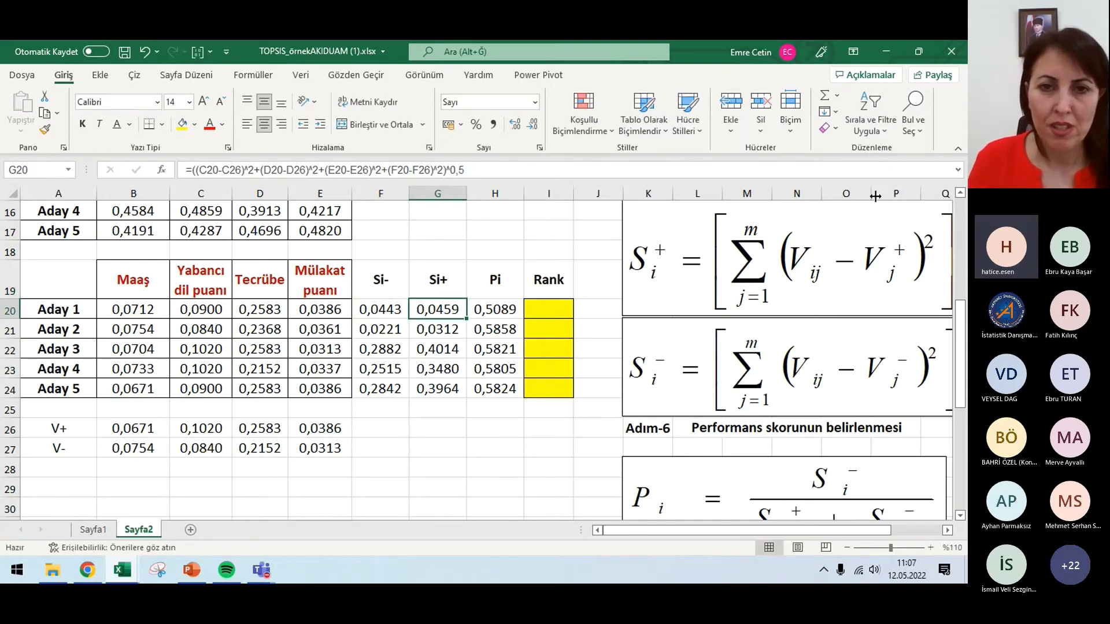
Change the H20 performance score formula to =F20/(F20+G20) and fill it down to H24
click(488, 318)
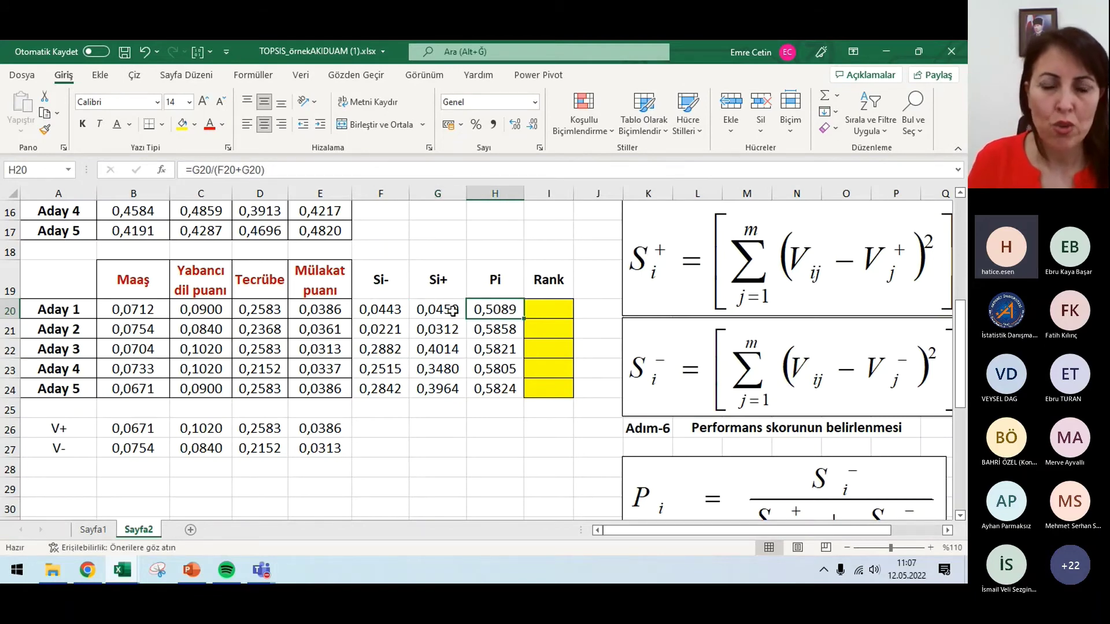
click(202, 169)
key(BackSpace)
key(BackSpace)
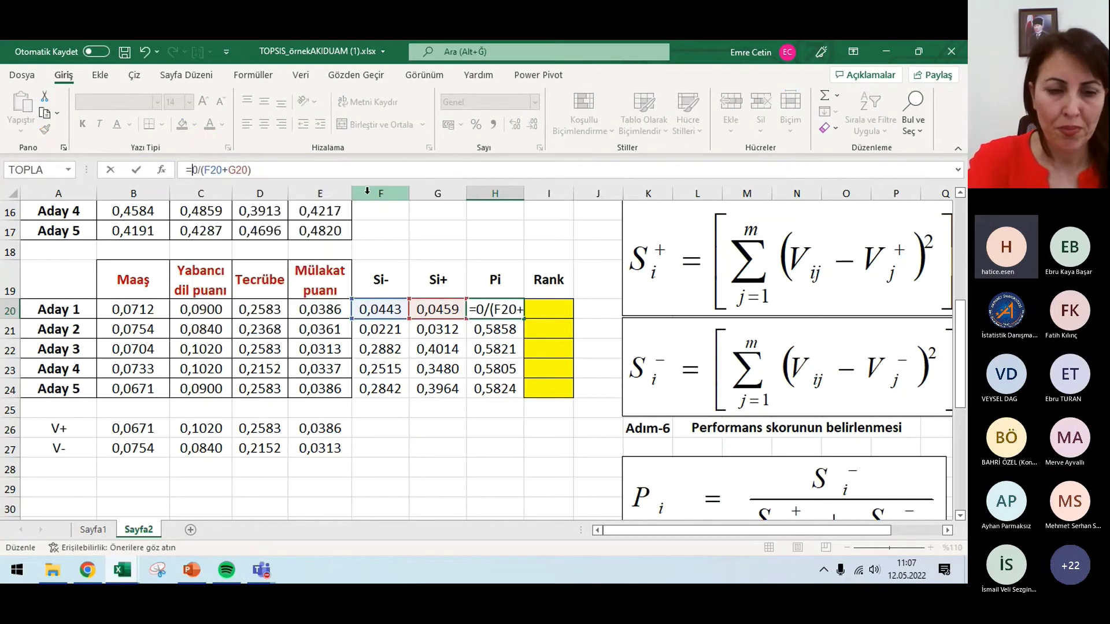
text(F2)
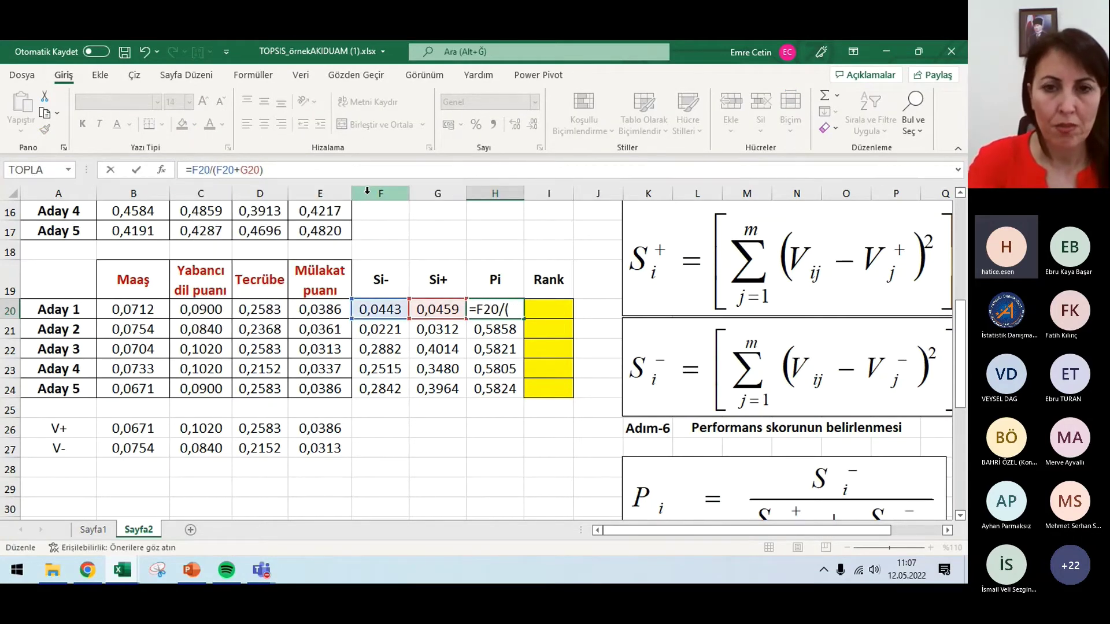
key(Return)
click(482, 315)
drag(524, 322, 503, 397)
click(478, 489)
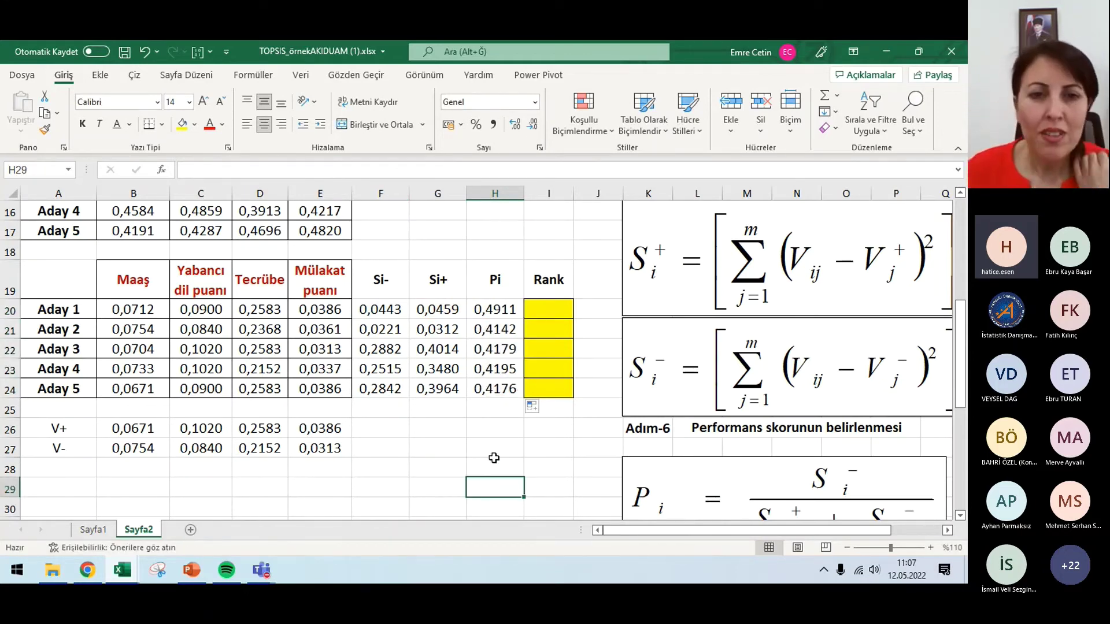
Switch to the completed example on Sayfa1, enlarge it to 110%, and examine Aday 1's Si+ and Si- formulas
click(378, 312)
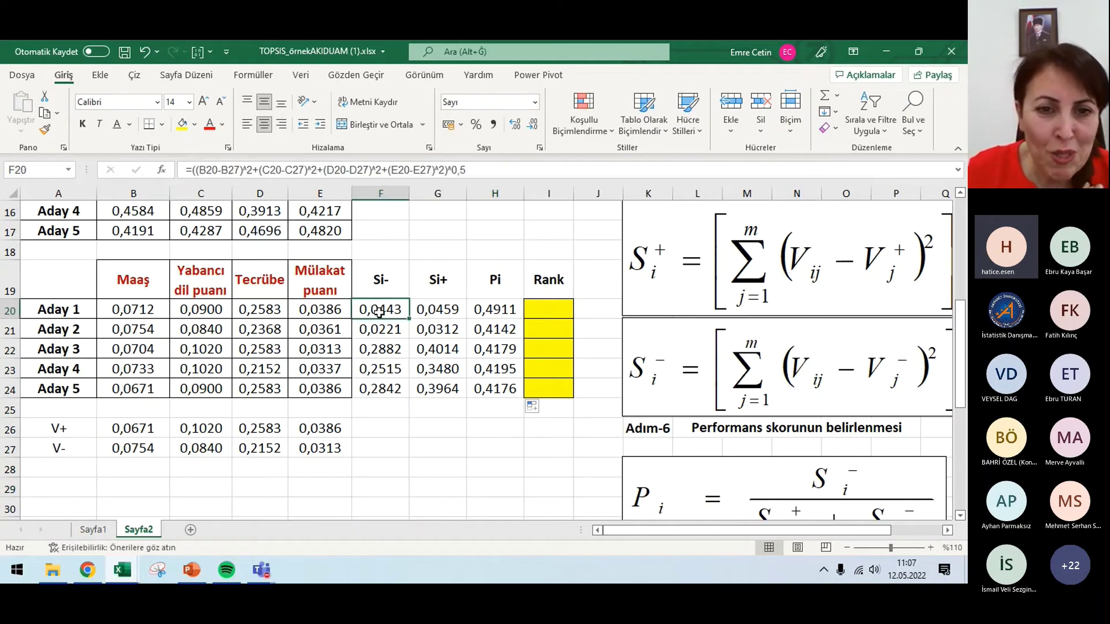
click(396, 451)
click(95, 531)
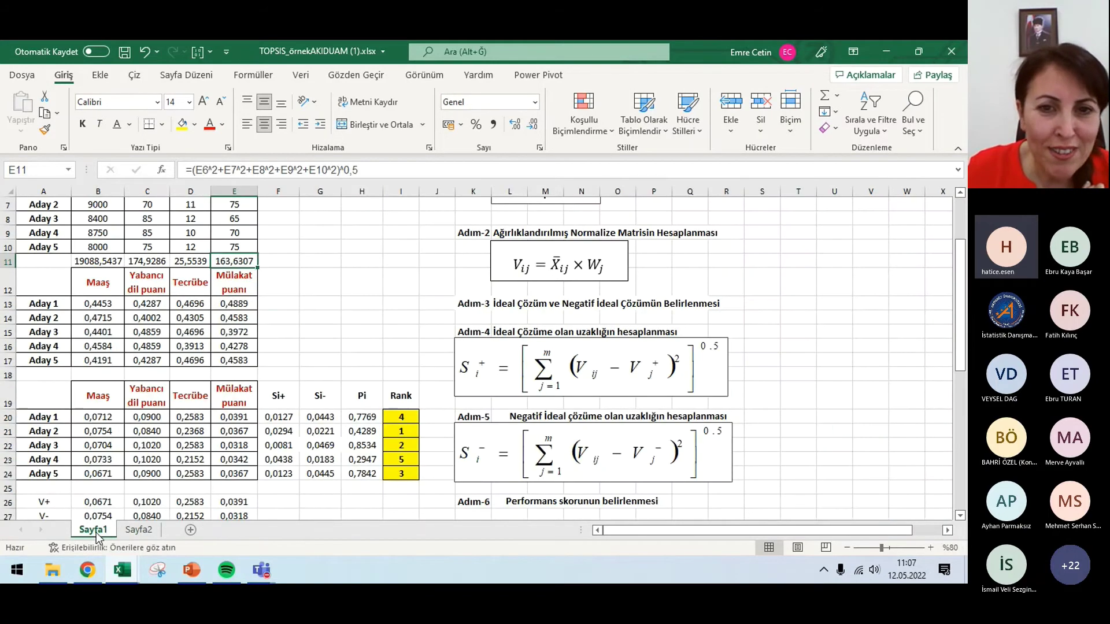
scroll(901, 270, down, 1)
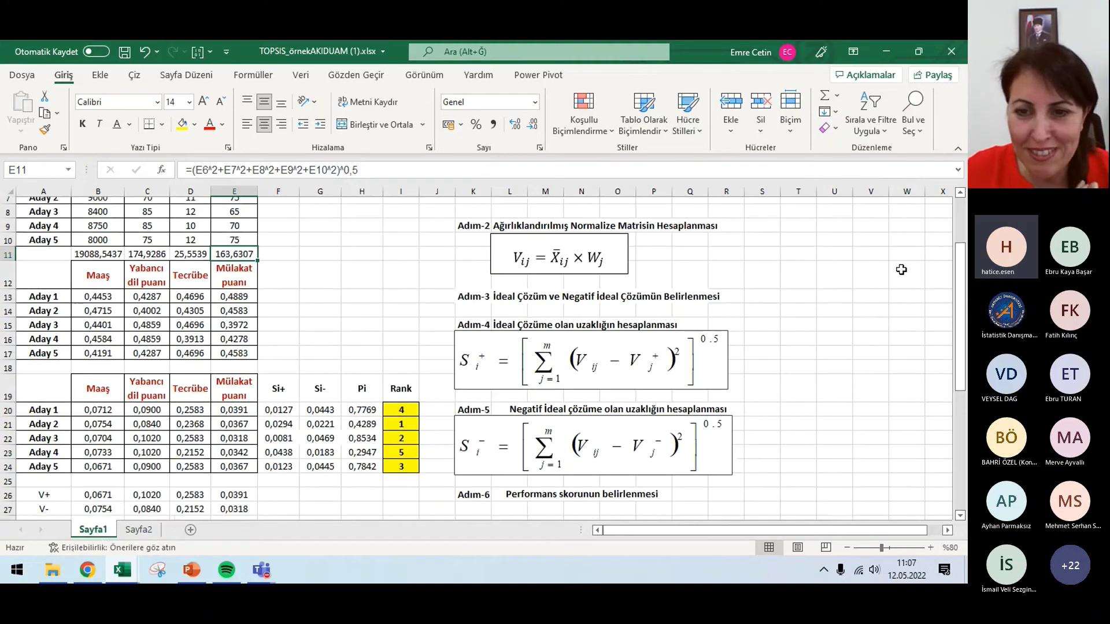
scroll(902, 270, down, 1)
click(931, 547)
click(930, 548)
click(931, 547)
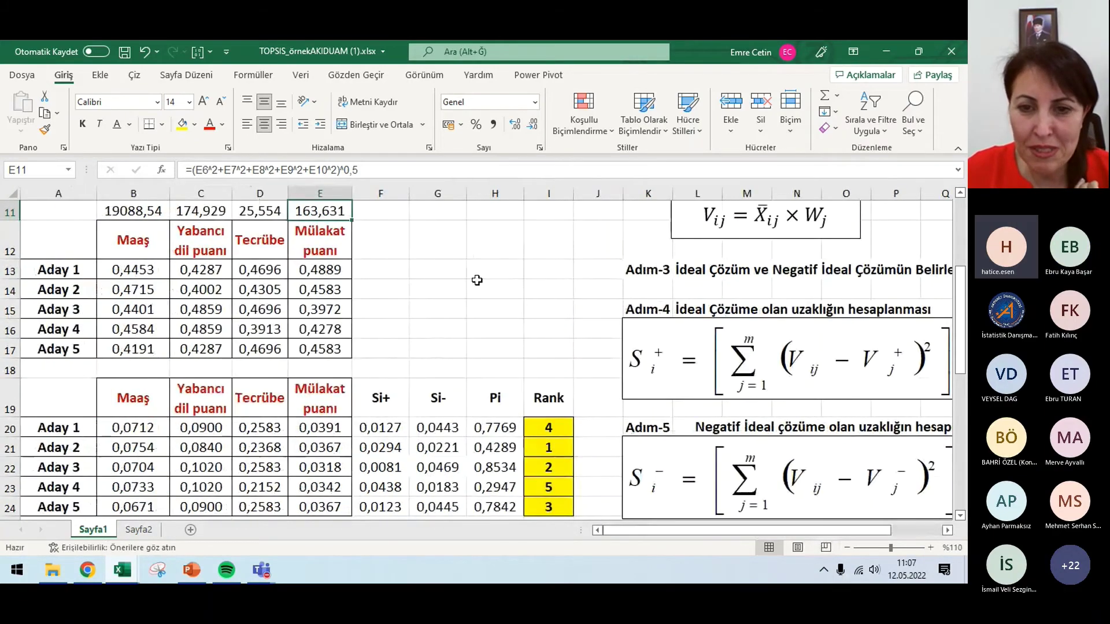
scroll(463, 282, down, 2)
click(379, 290)
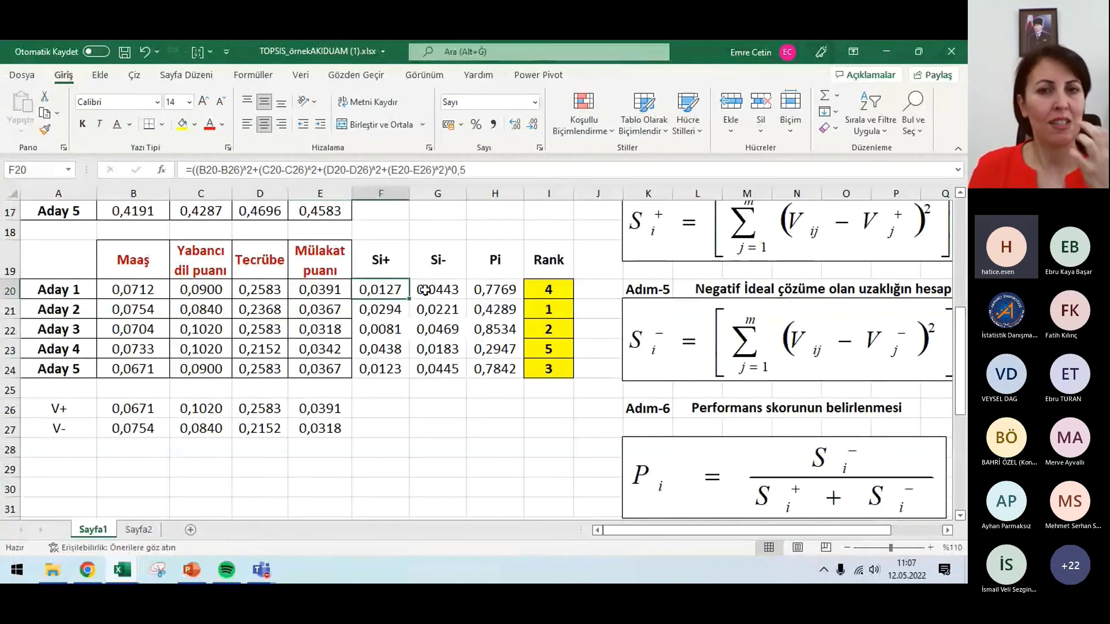
click(446, 289)
Clear the existing candidate ranks in I20:I24 on Sayfa1
drag(549, 289, 563, 370)
key(Delete)
click(521, 418)
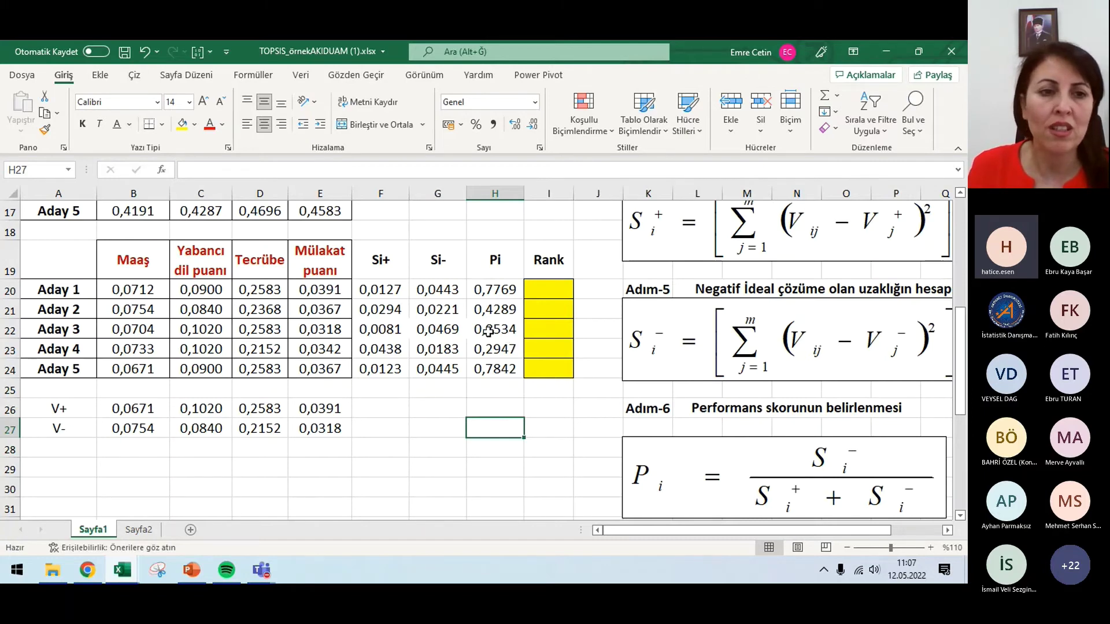
Enter rank 1 for Aday 3 and rank 2 for Aday 5 in the Rank column
click(533, 328)
text(1)
click(512, 429)
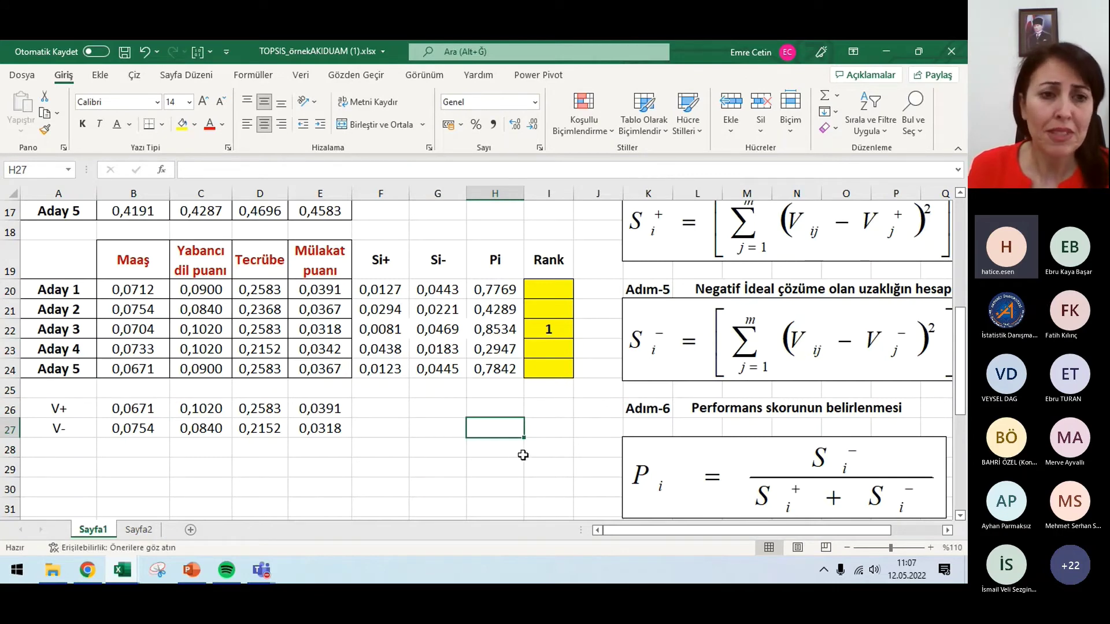
click(545, 375)
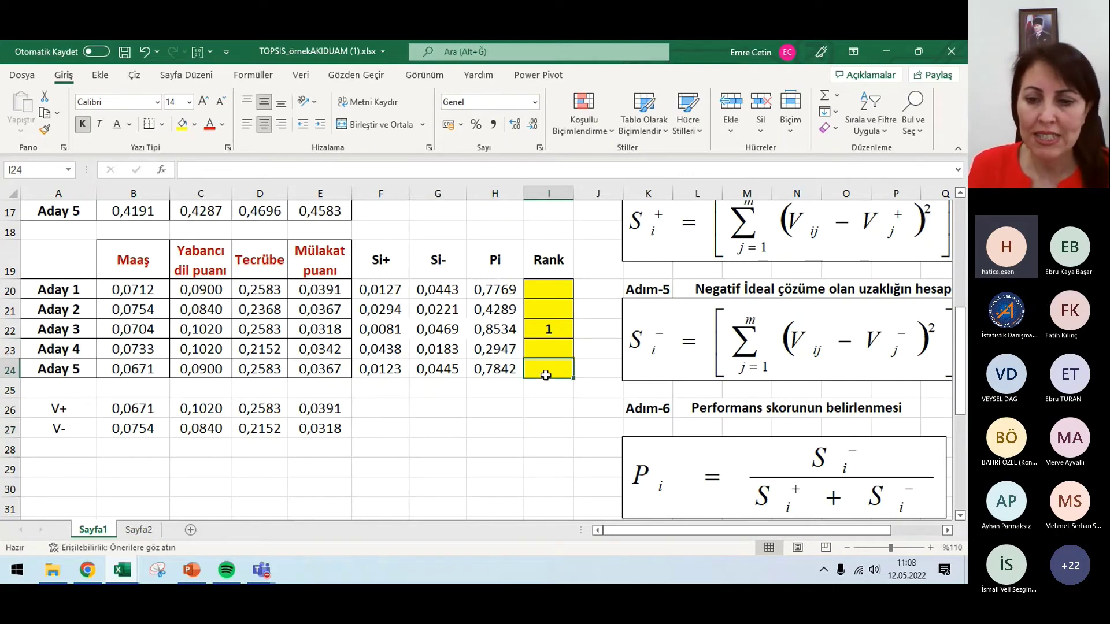
text(2)
click(535, 425)
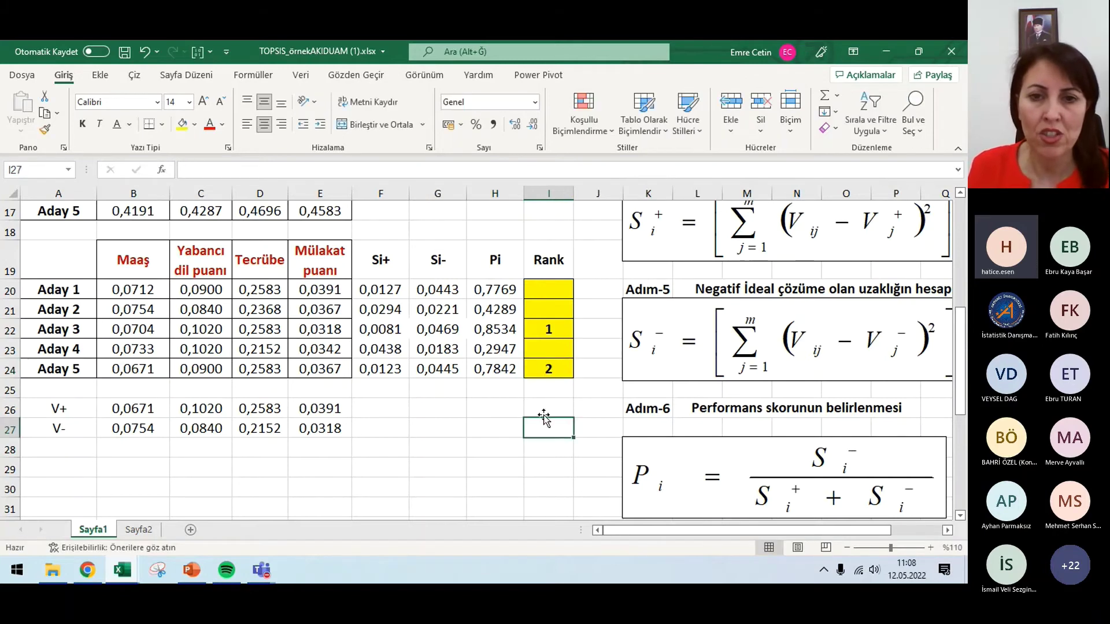
Enter rank 1 for Aday 1 in I20
click(553, 290)
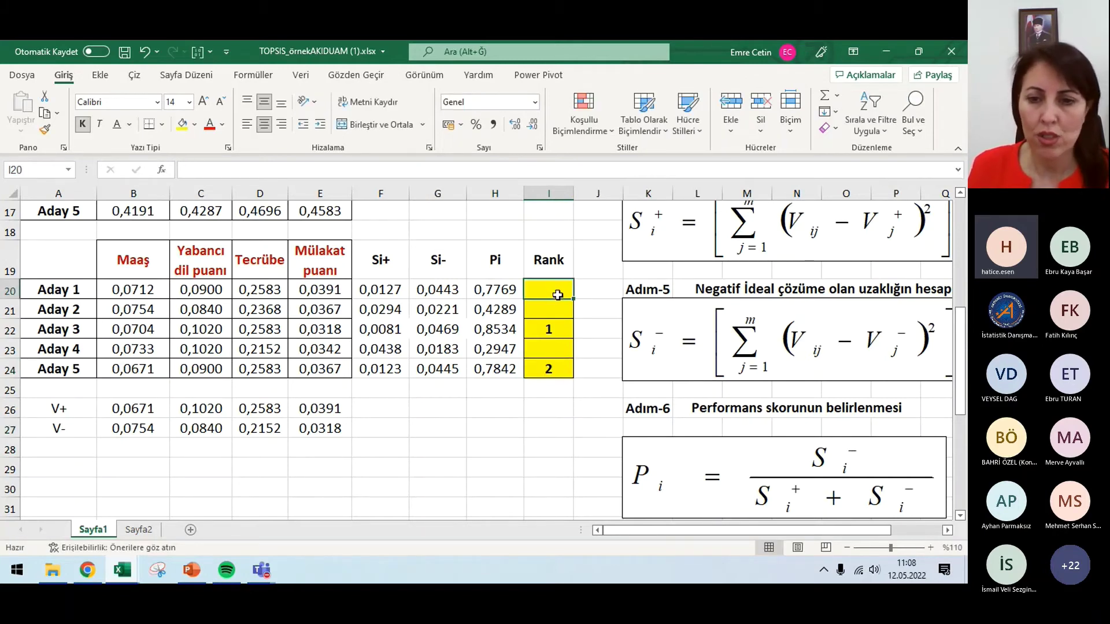
text(1)
click(513, 428)
Enter rank 4 for Aday 2 and rank 5 for Aday 4 in the Rank column
click(547, 308)
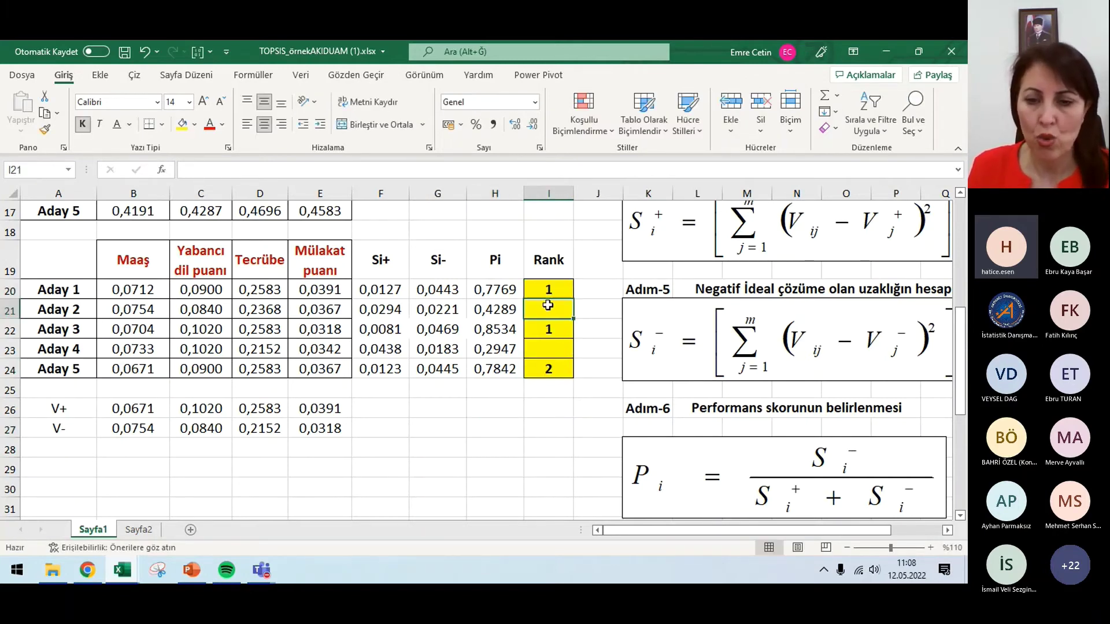
text(4)
click(519, 413)
click(549, 351)
text(5)
click(489, 442)
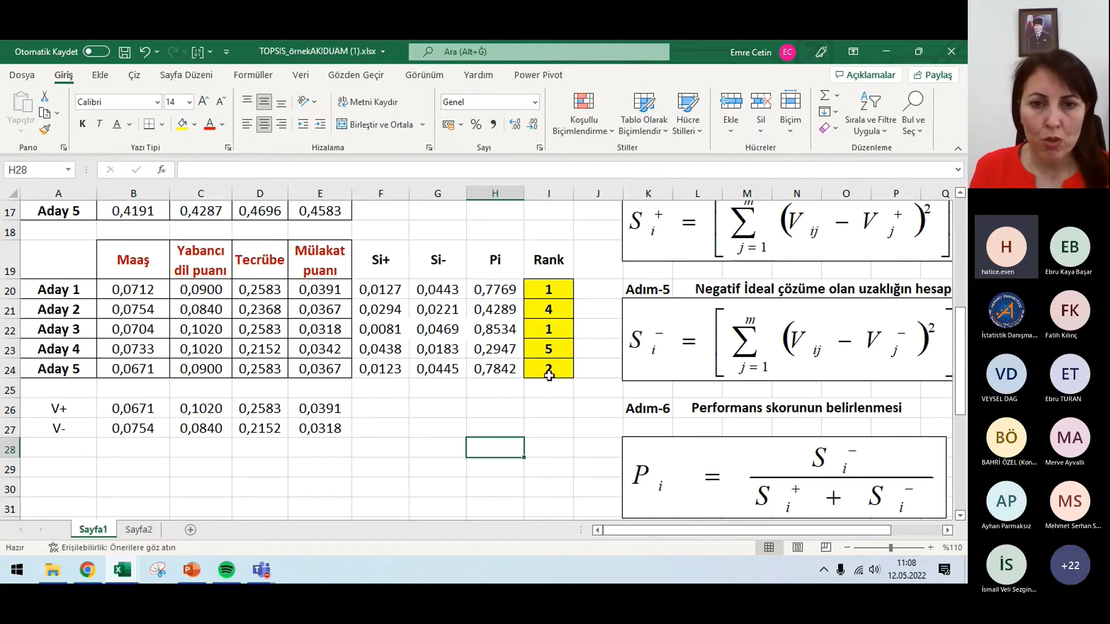
Correct Aday 1's rank in I20 to 3
click(560, 291)
text(3)
click(529, 449)
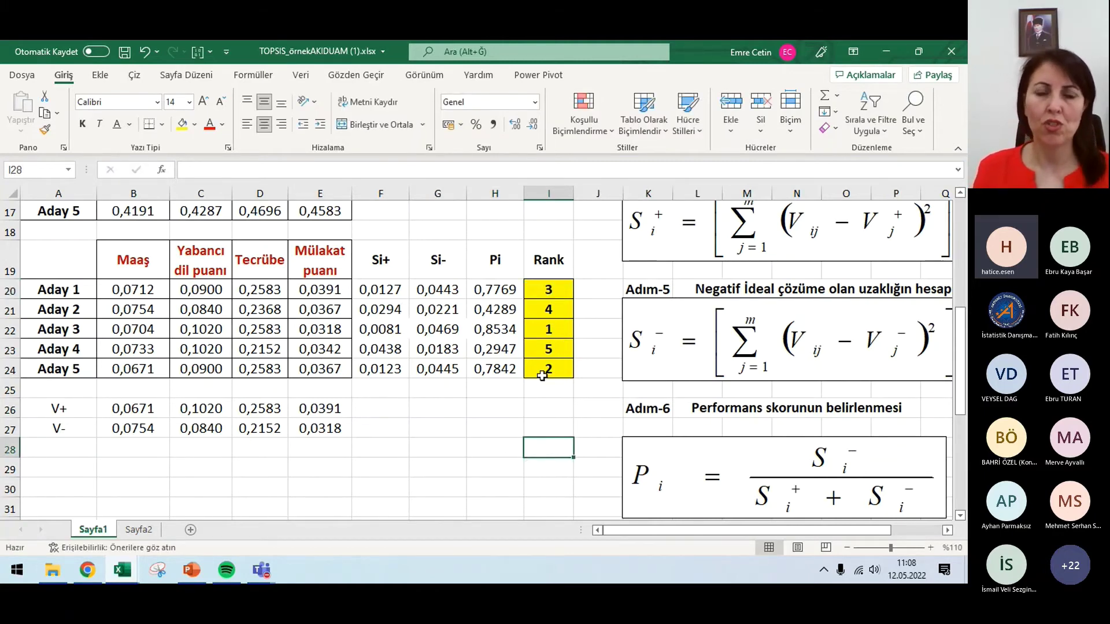
Switch to the PowerPoint presentation and look through the slides from the Best Worst method onward
scroll(441, 344, up, 5)
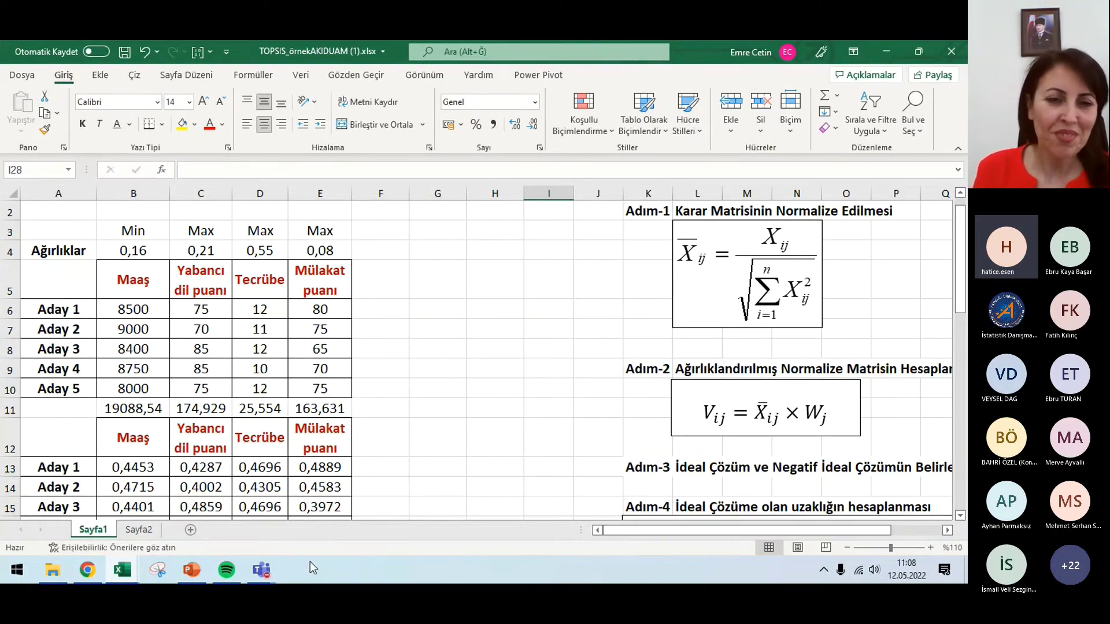
click(191, 570)
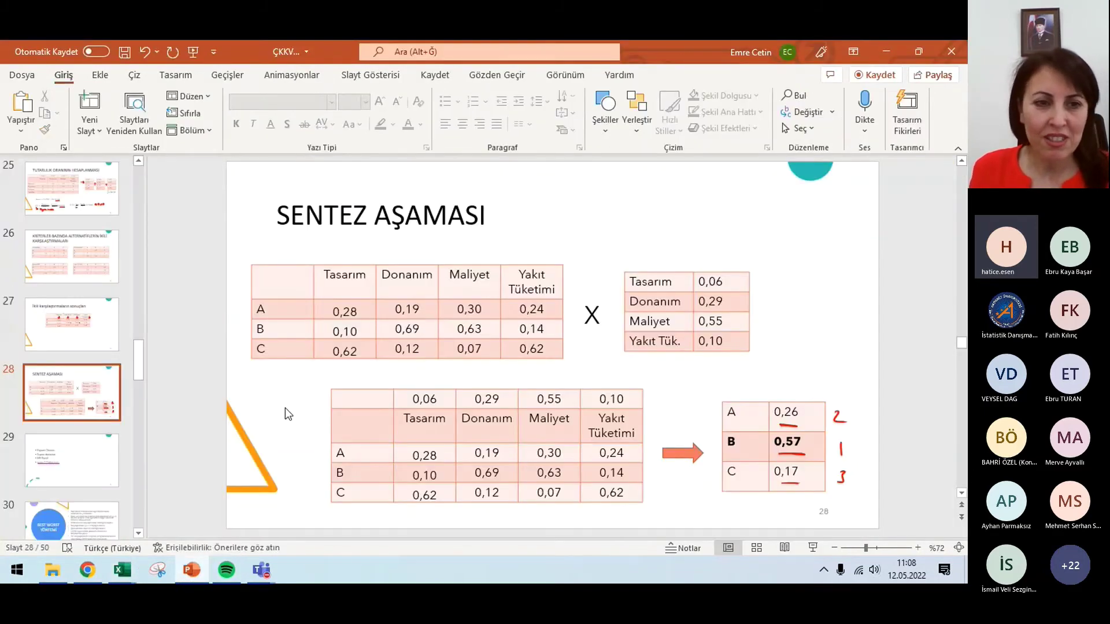
click(95, 460)
scroll(215, 422, down, 1)
scroll(215, 421, down, 1)
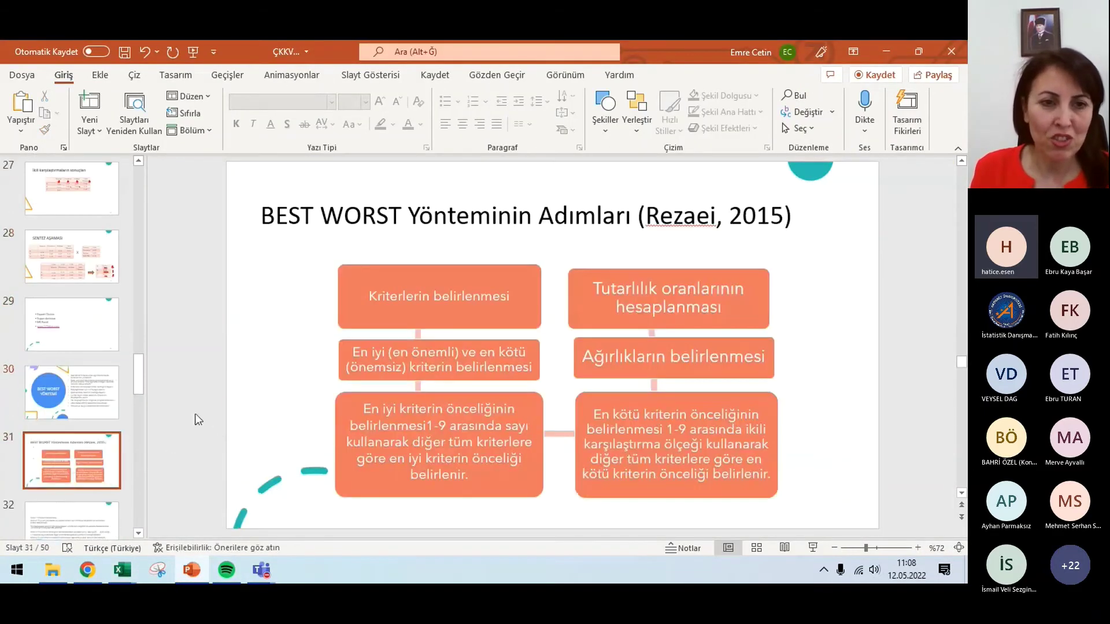
scroll(92, 412, down, 3)
scroll(89, 433, down, 2)
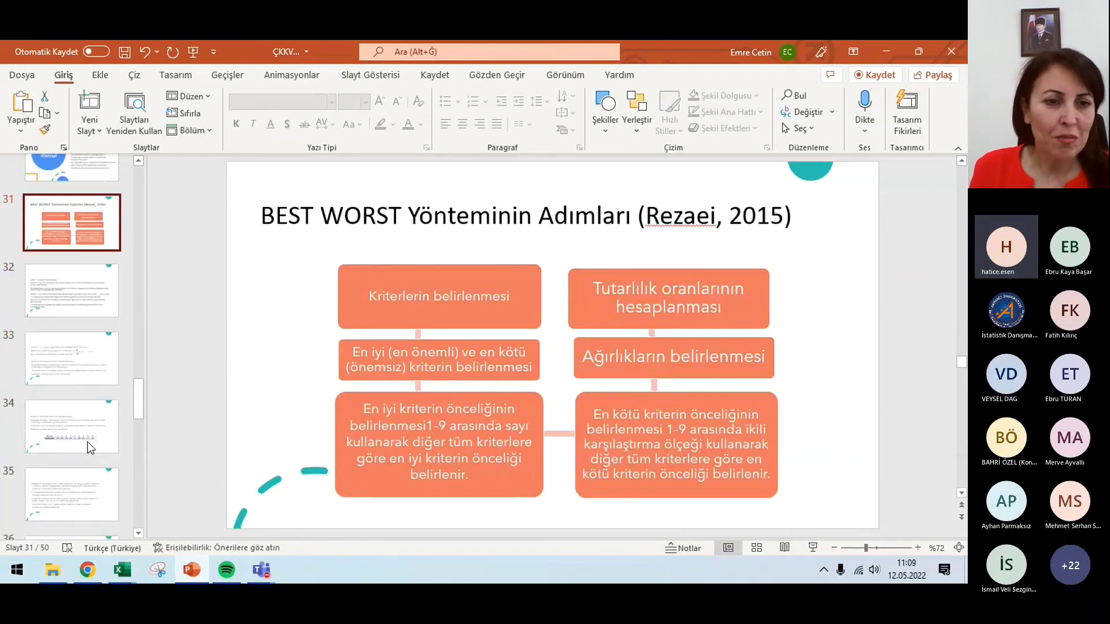
scroll(81, 497, down, 1)
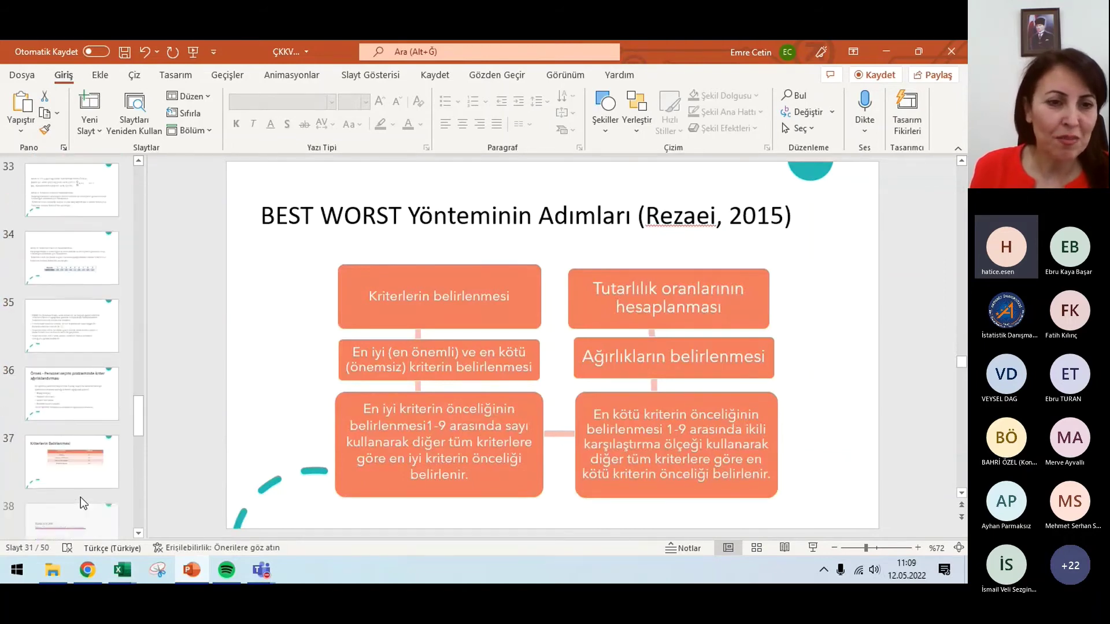